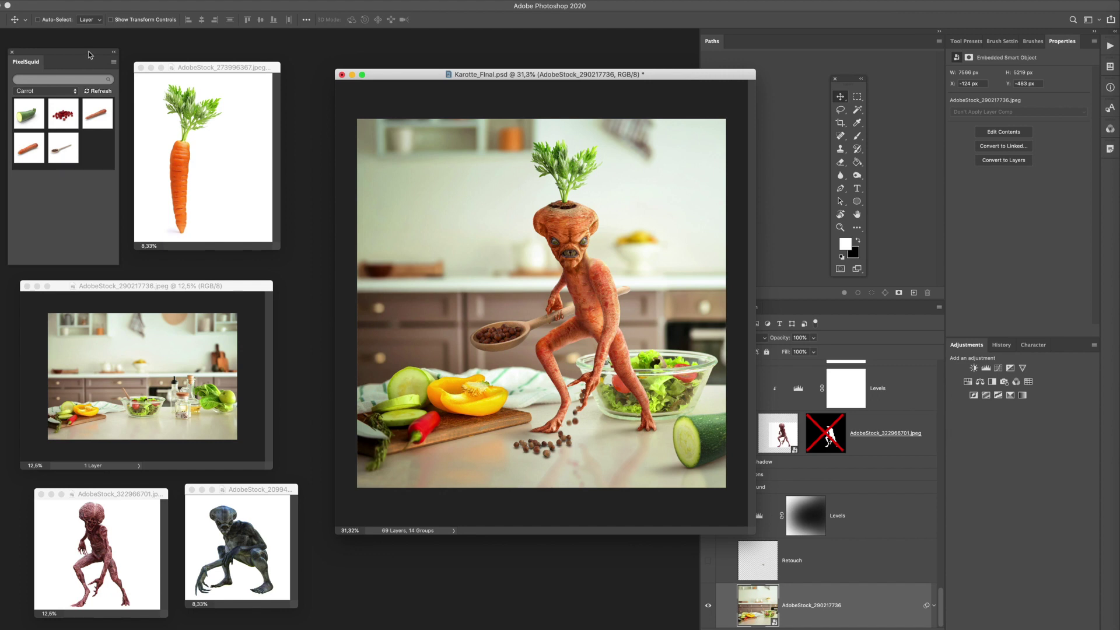
Step: Hide the merged RAW layer in Karotte_Final.psd and move the document window clear of the source images
mouse_move(46, 133)
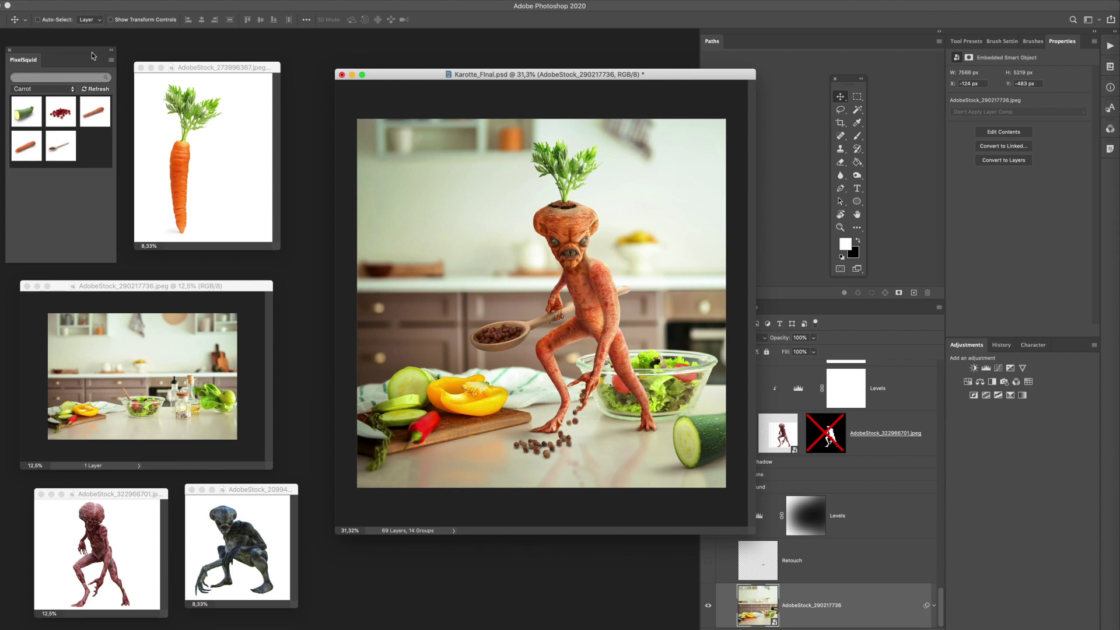
left_click_drag(680, 78, 583, 86)
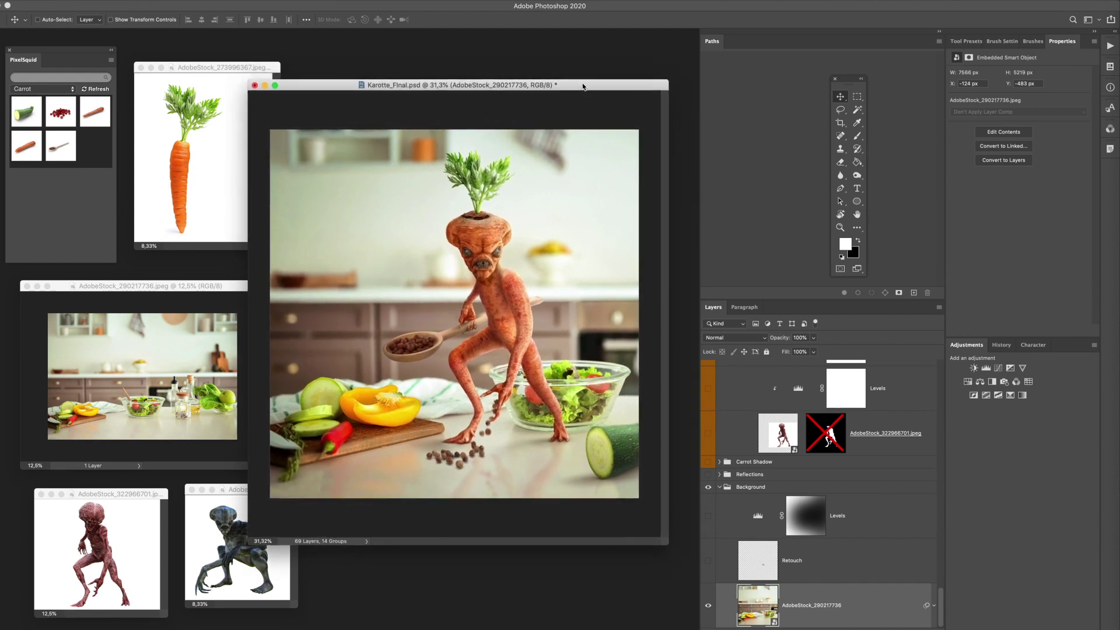
scroll(889, 470, "up", 15)
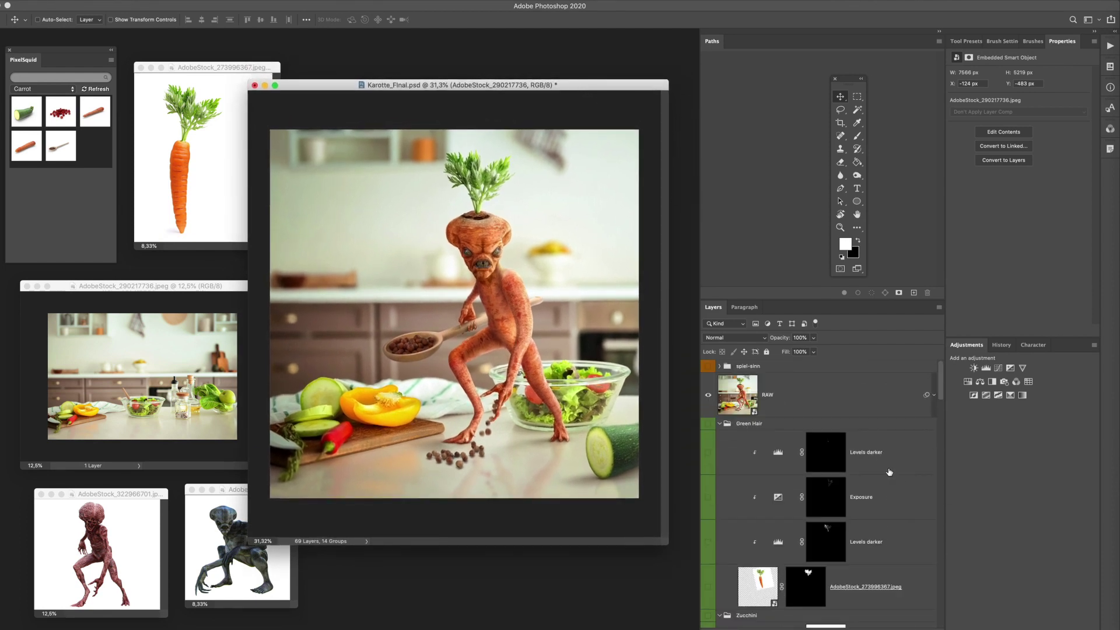
left_click(706, 395)
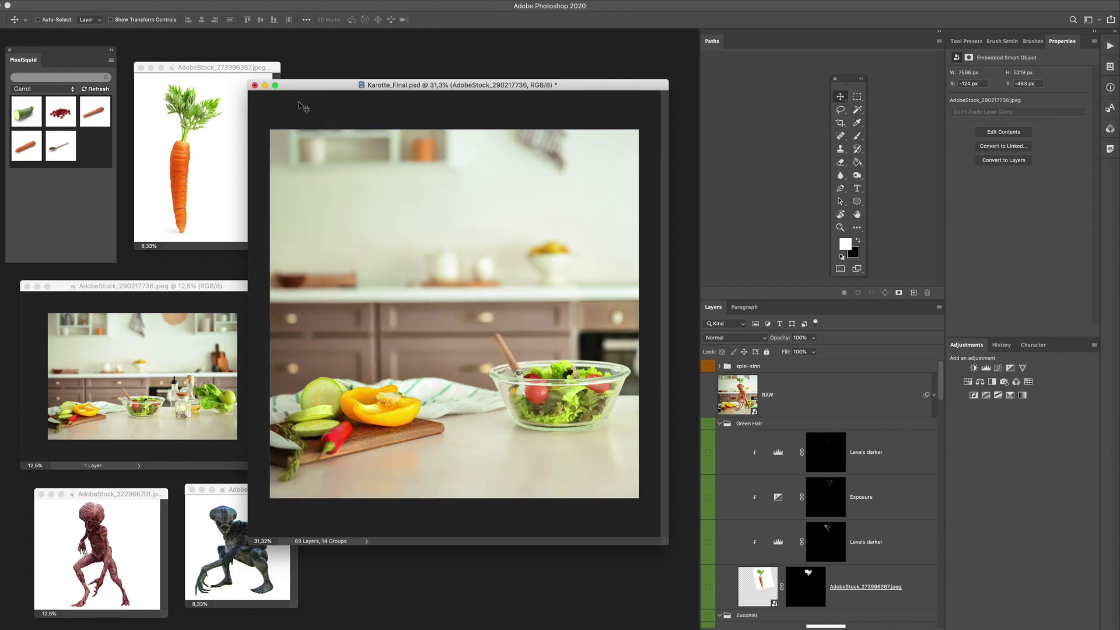
left_click_drag(329, 85, 398, 65)
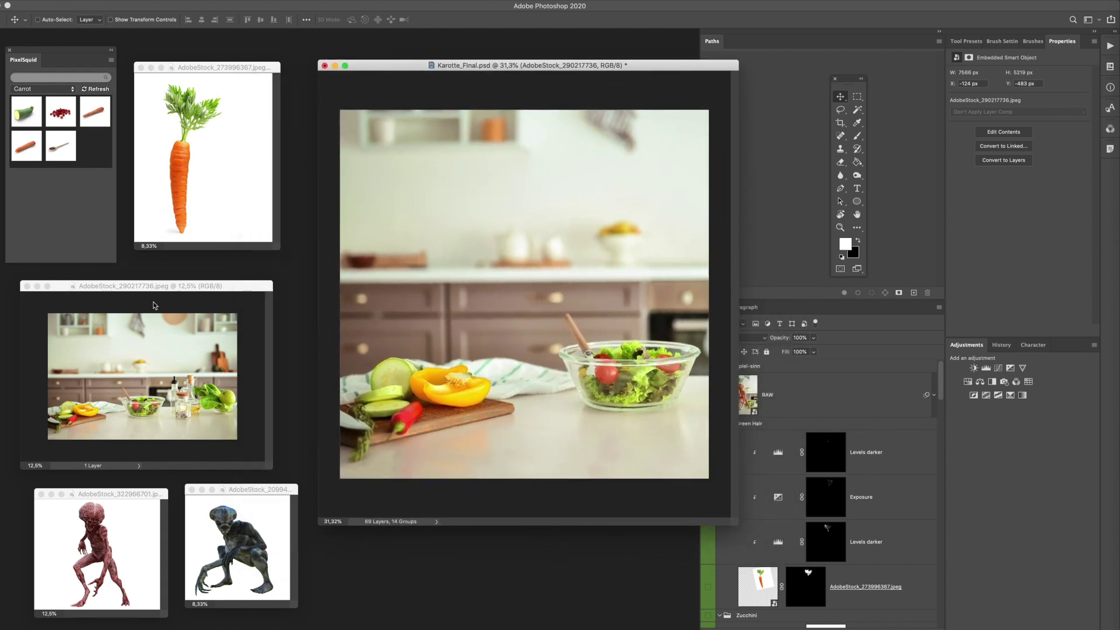
Step: Review the kitchen photo and the two alien stock images beside Karotte_Final.psd, rearranging their document windows
left_click_drag(148, 290, 148, 286)
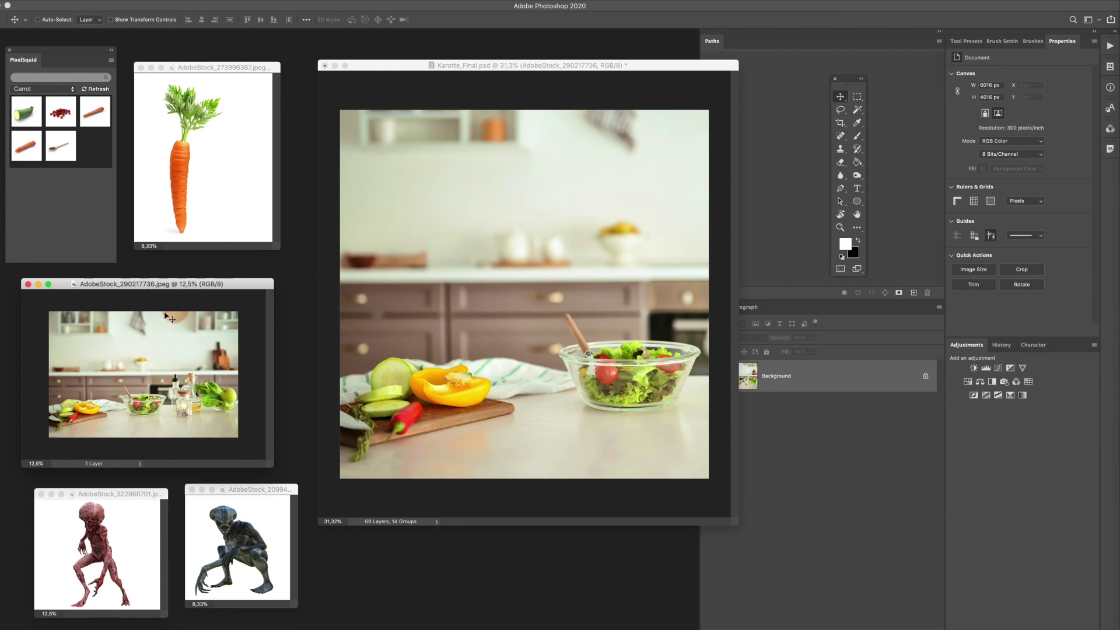
mouse_move(609, 67)
left_mouse_down()
mouse_move(640, 65)
mouse_move(619, 72)
left_mouse_up()
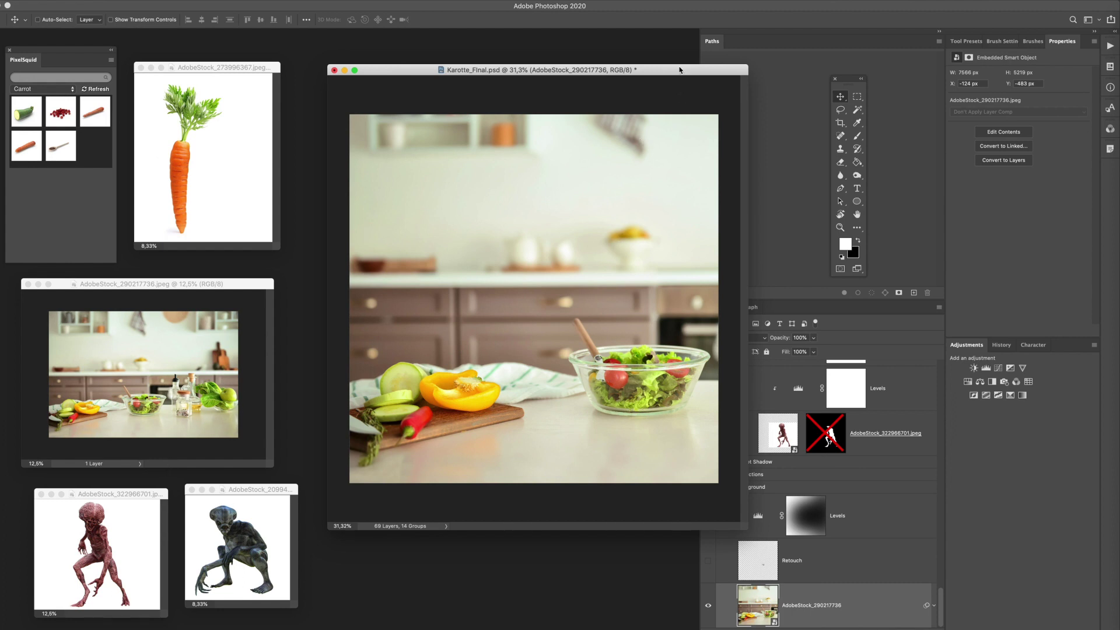
mouse_move(679, 73)
left_mouse_down()
mouse_move(627, 65)
mouse_move(681, 78)
mouse_move(659, 65)
left_mouse_up()
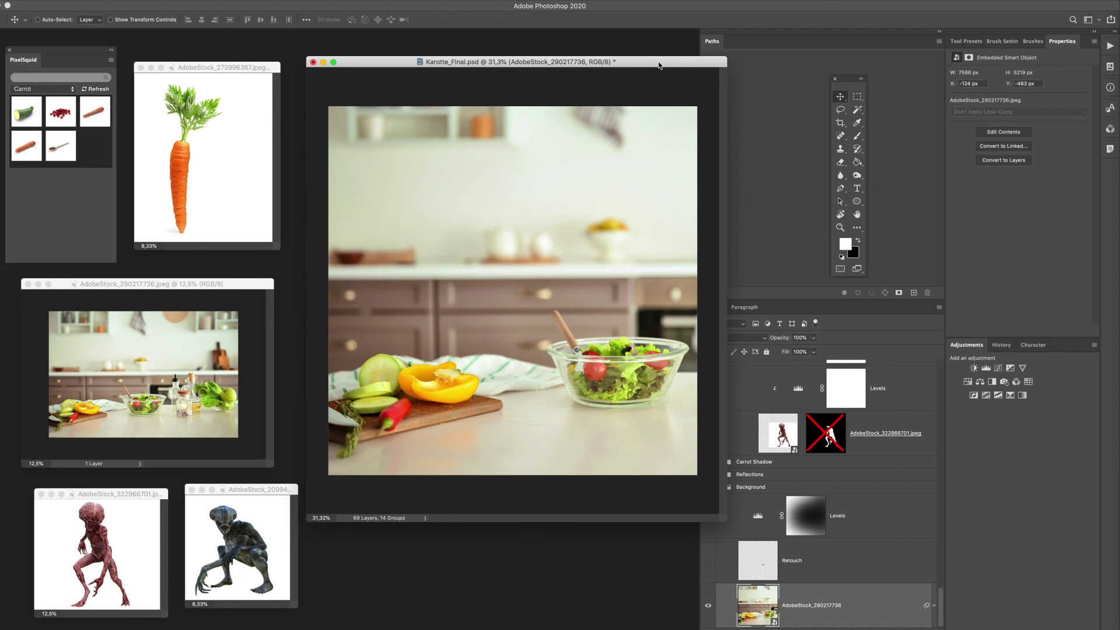
left_click_drag(659, 65, 604, 63)
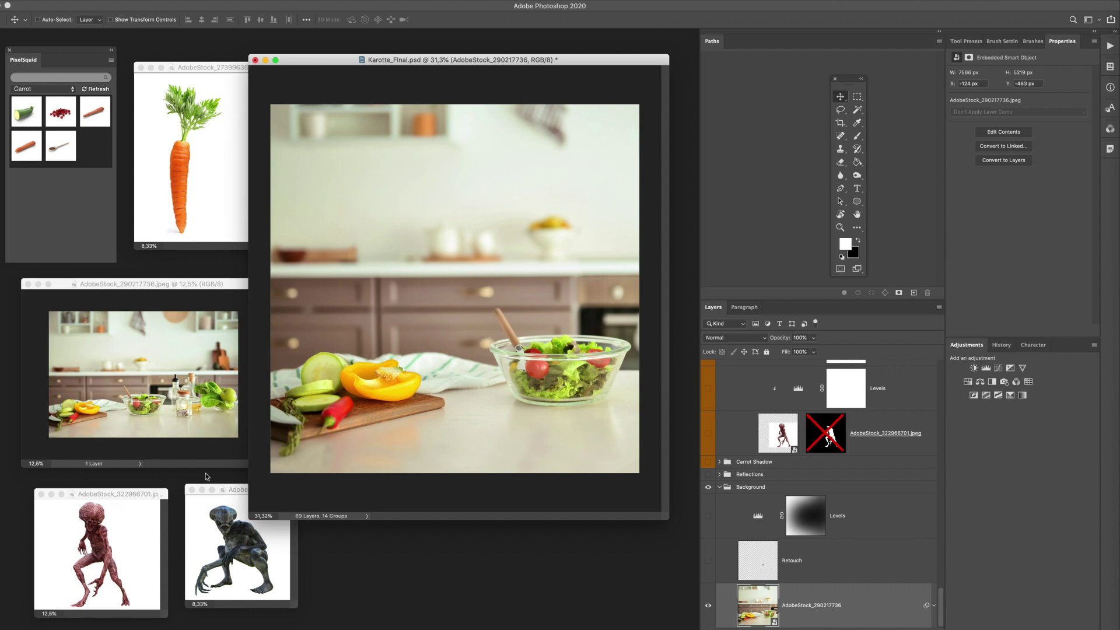
left_click_drag(580, 64, 689, 59)
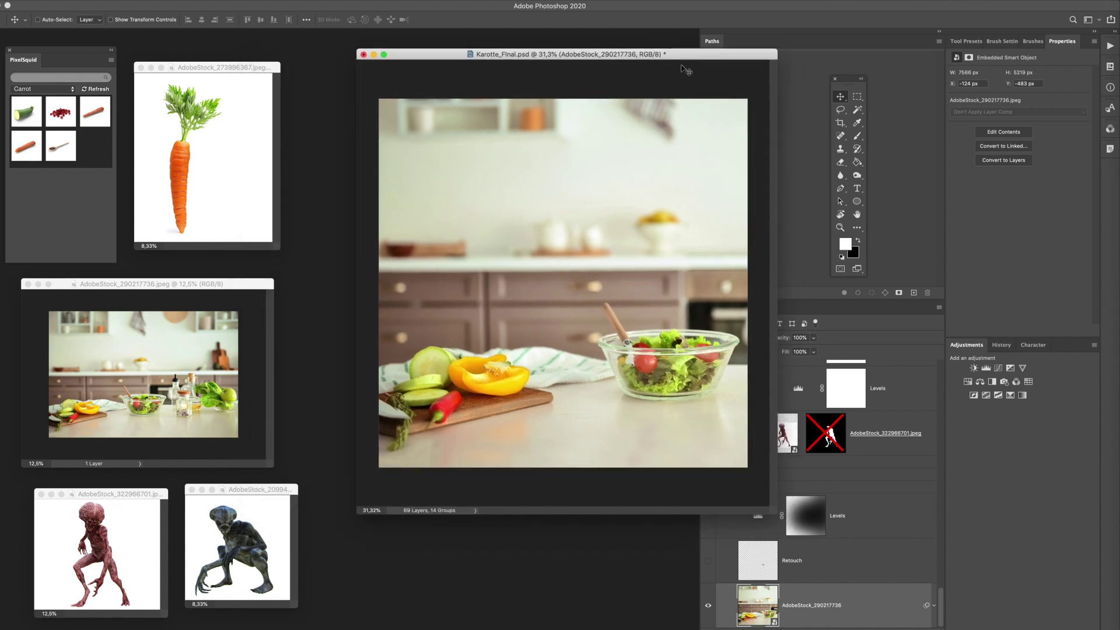
left_click_drag(139, 497, 143, 493)
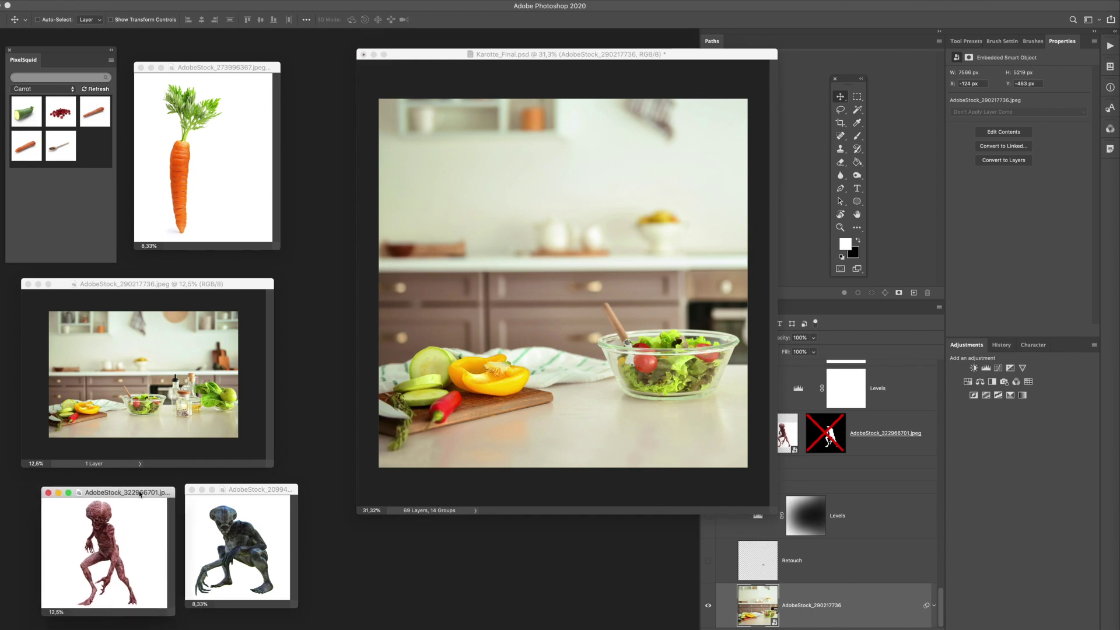
left_click_drag(267, 495, 259, 494)
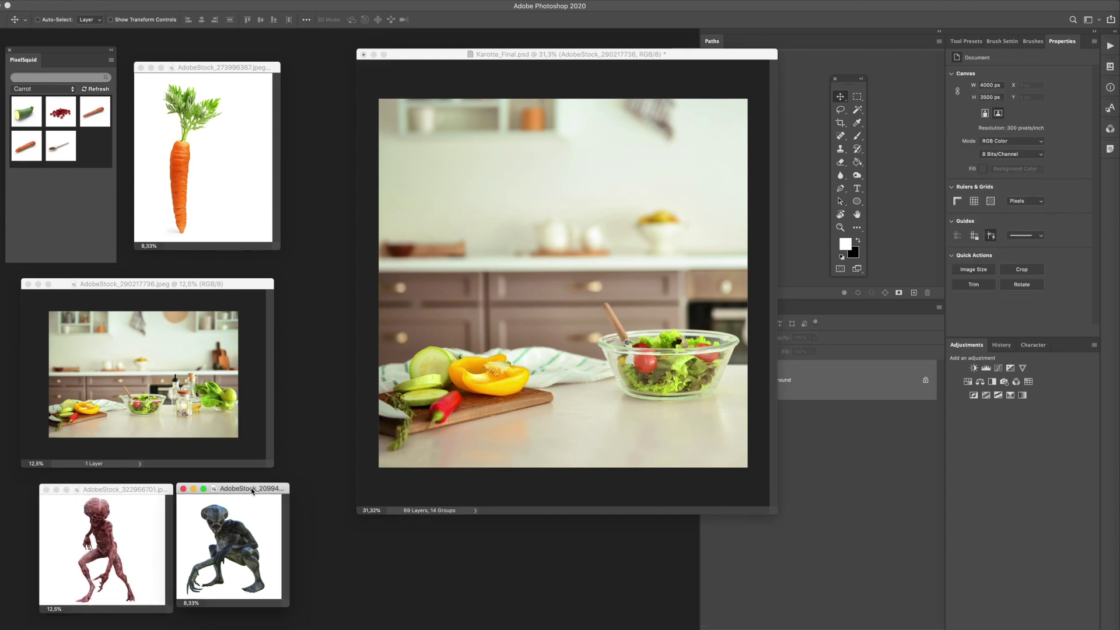
left_click_drag(707, 56, 611, 68)
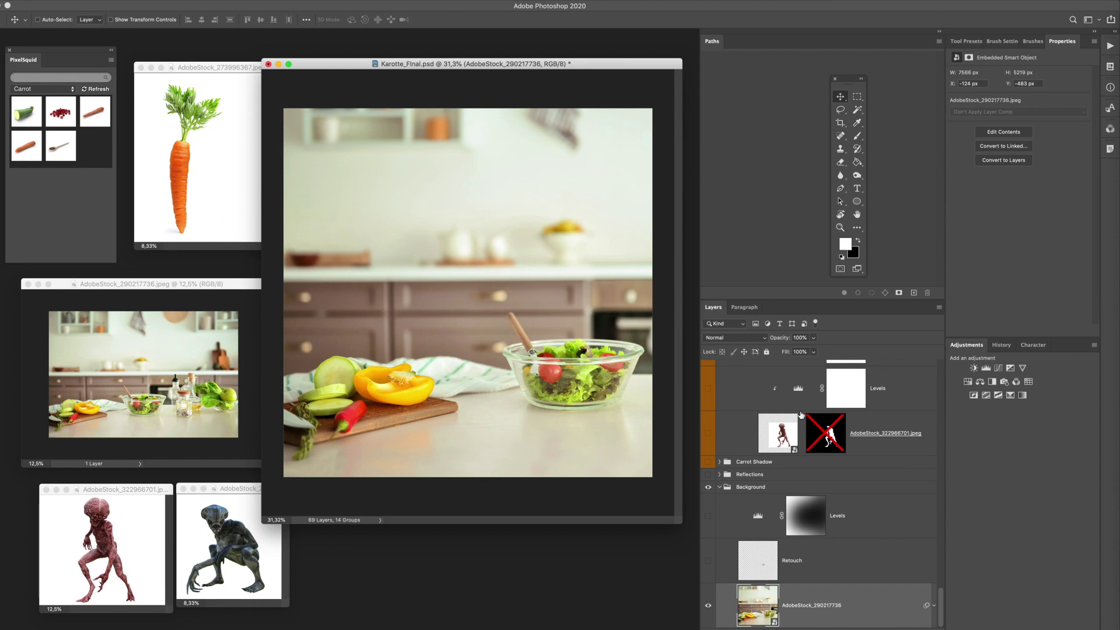
Step: Show the AdobeStock_322966701.jpeg alien layer and try Select Subject with the kitchen background layer still active
left_click(708, 434)
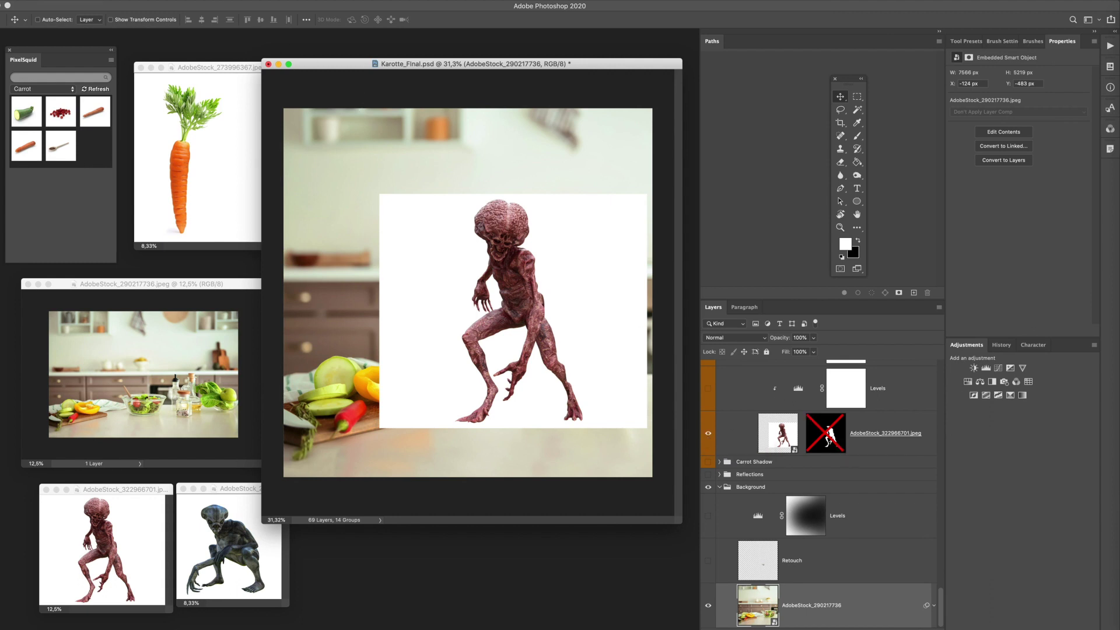
right_click(171, 117)
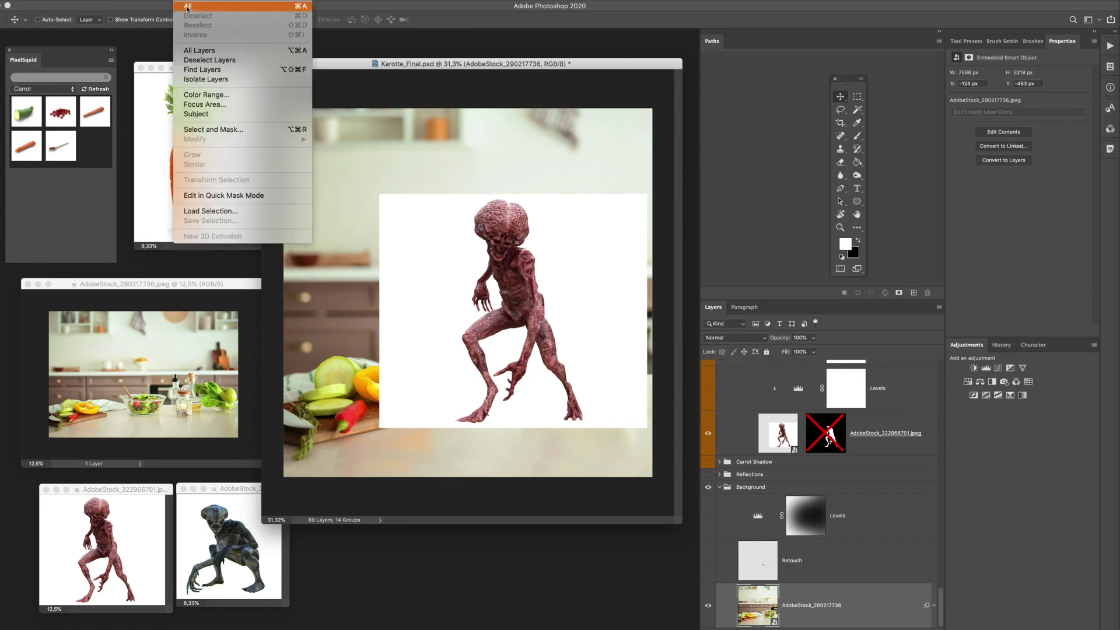
left_click(204, 116)
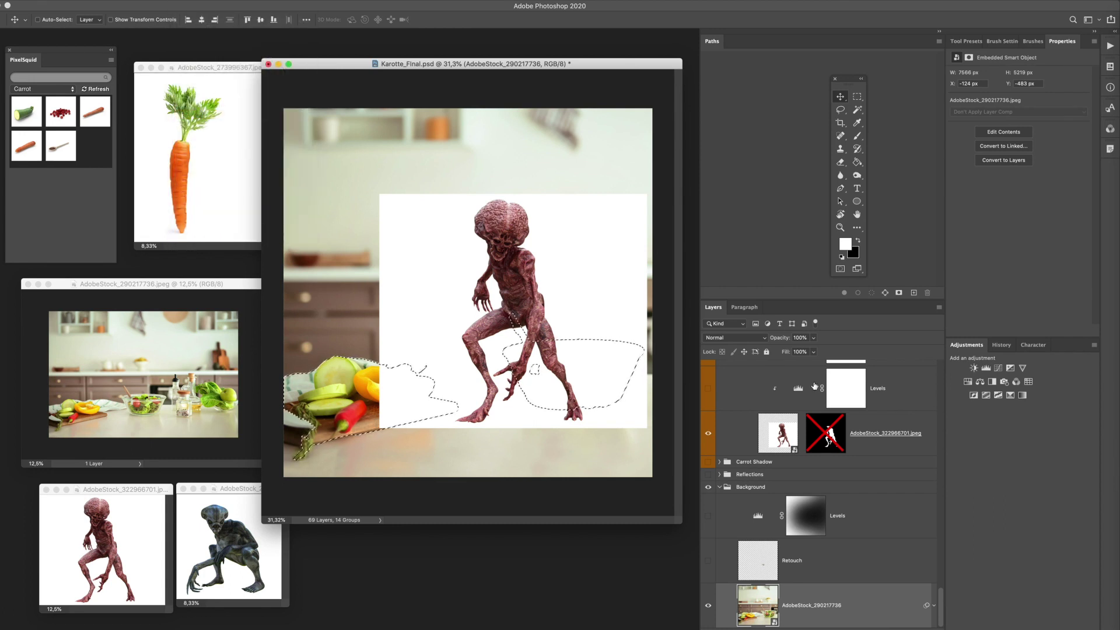
key("super+d")
Step: Test Select Subject on the AdobeStock_322966701.jpeg layer and enable that layer's existing mask
left_click(890, 432)
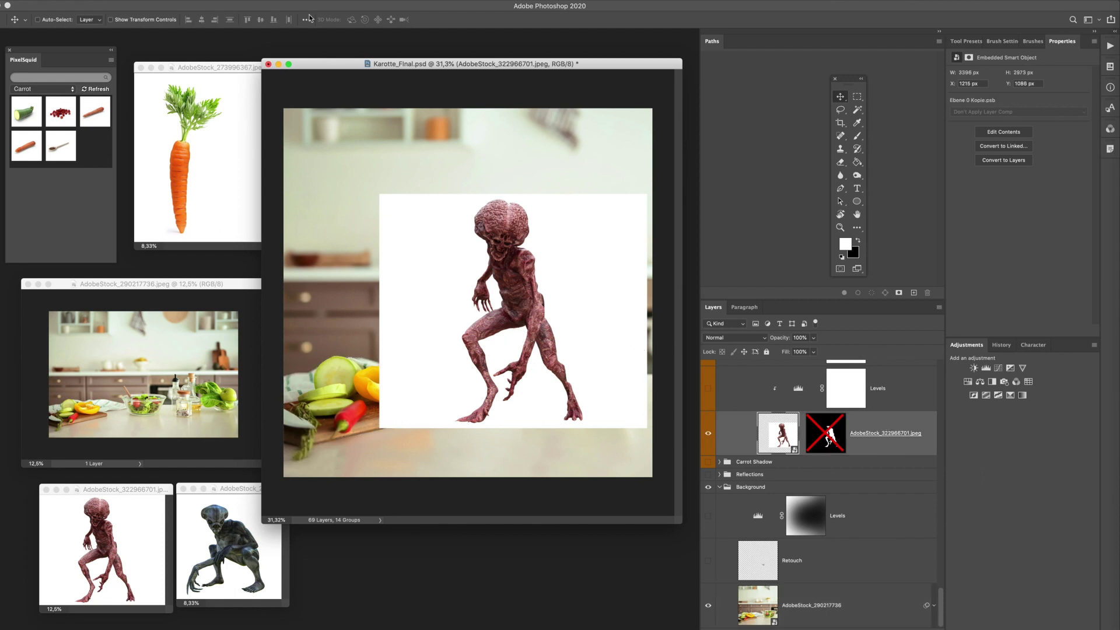
left_click(186, 1)
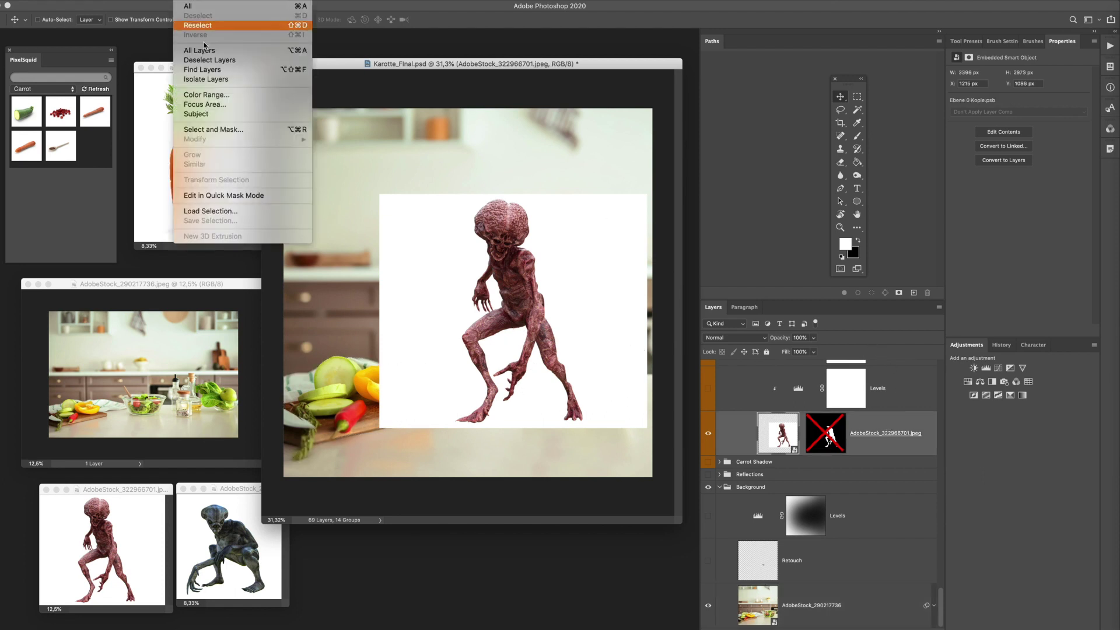
left_click(213, 117)
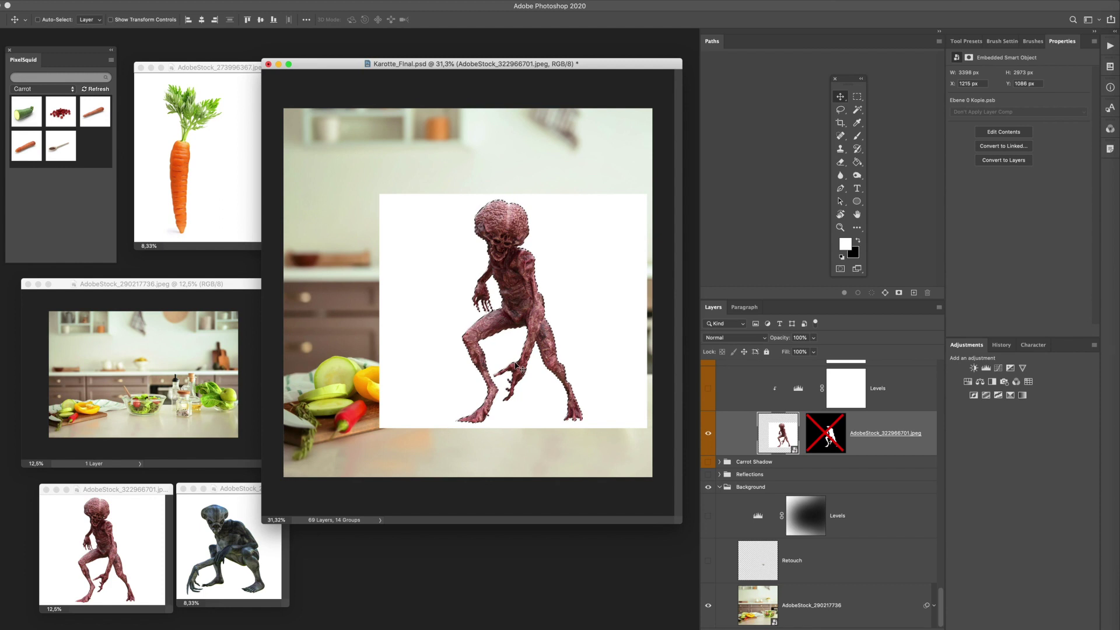
key("super+d")
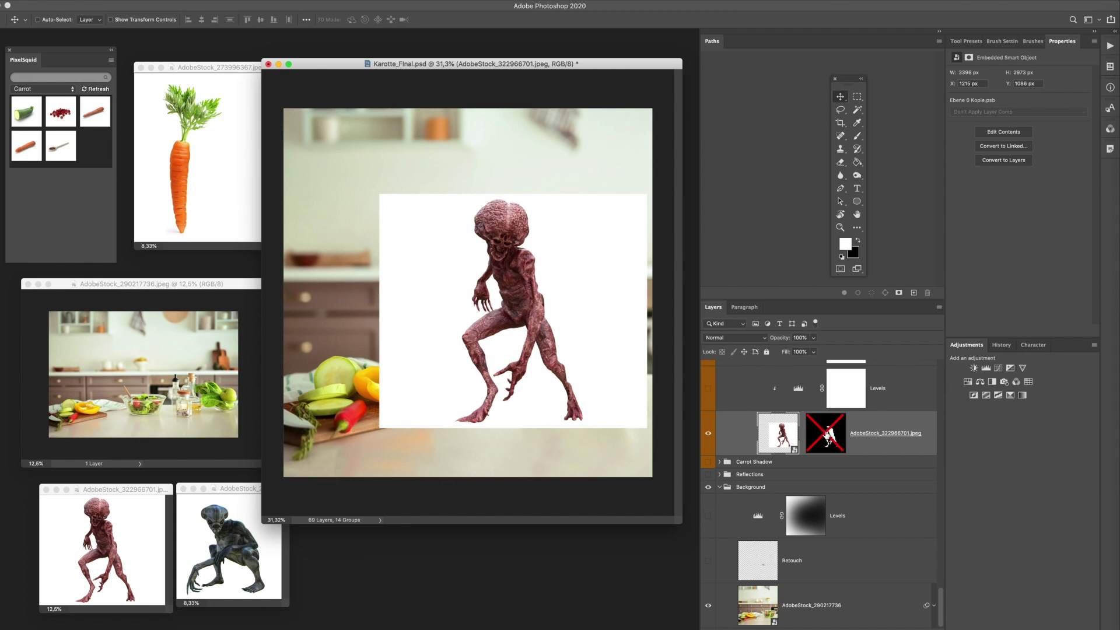
left_click(825, 434, "shift")
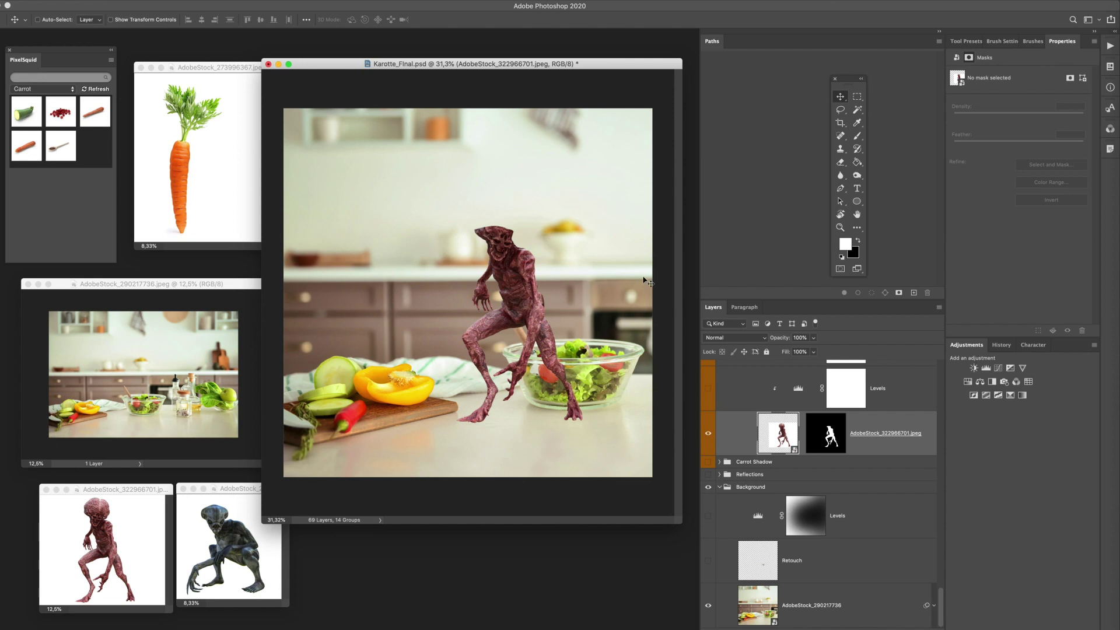
Step: Look through the layers above the alien body and bring the crouching alien stock image forward for viewing
scroll(789, 429, "up", 1)
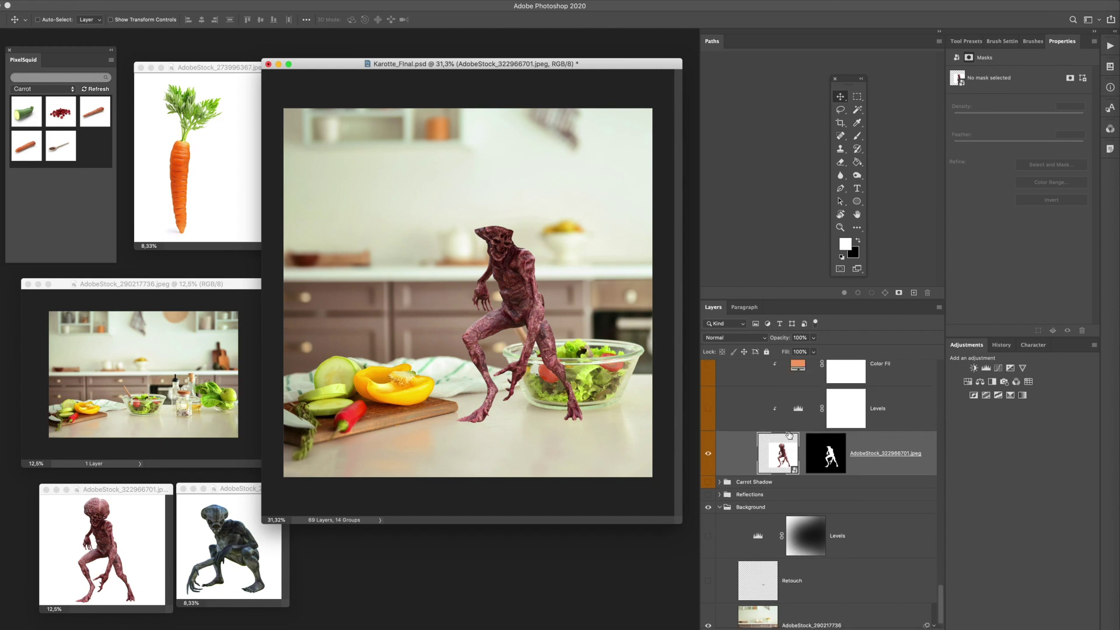
scroll(784, 433, "up", 5)
scroll(779, 435, "up", 2)
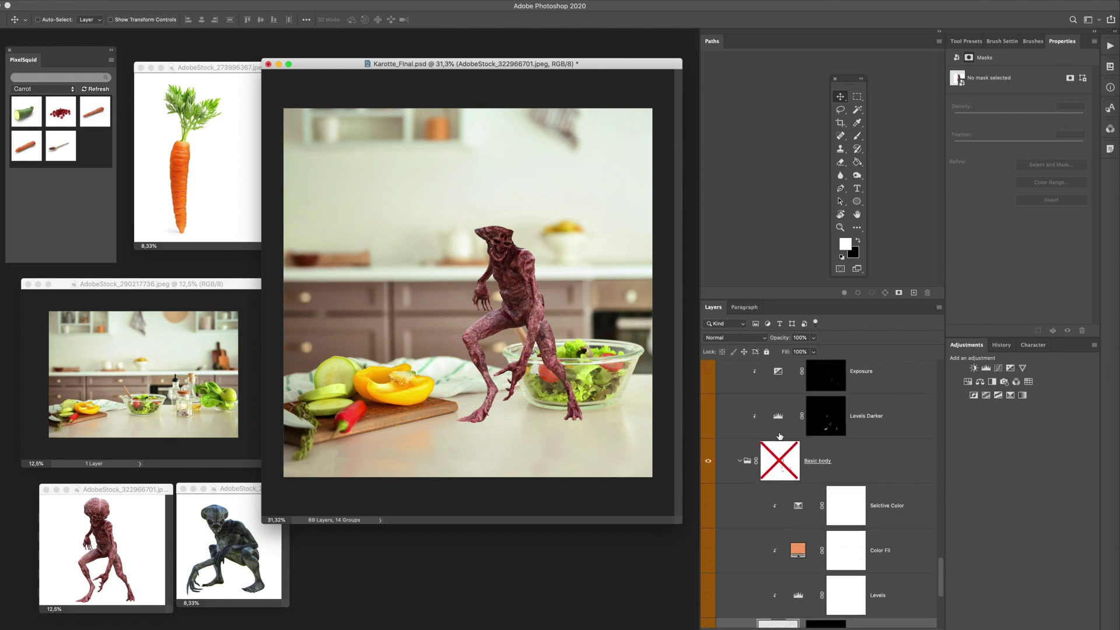
scroll(780, 435, "up", 4)
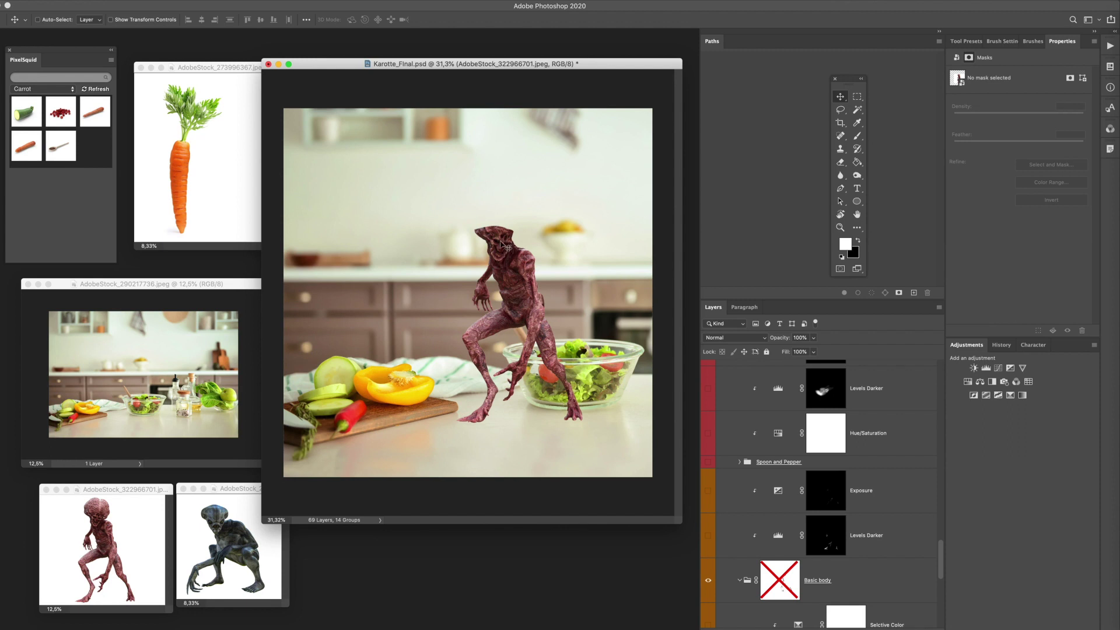
left_click_drag(245, 489, 205, 504)
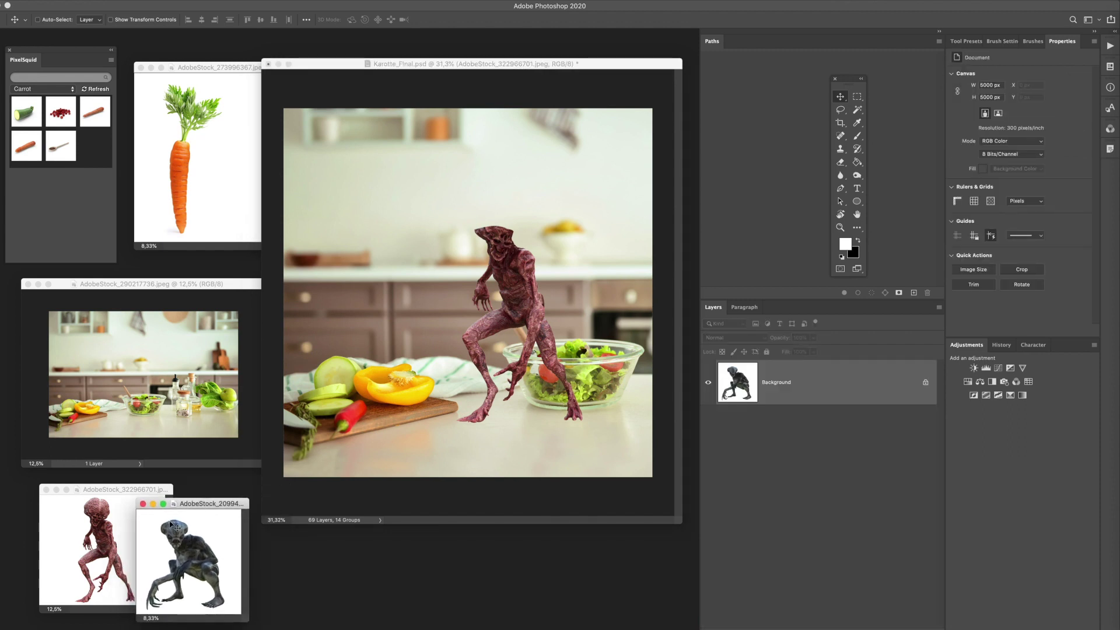
left_click(595, 467)
Step: Expand the Head group and show the crouching alien's head layer, comparing it with its mask off and on
scroll(808, 494, "up", 15)
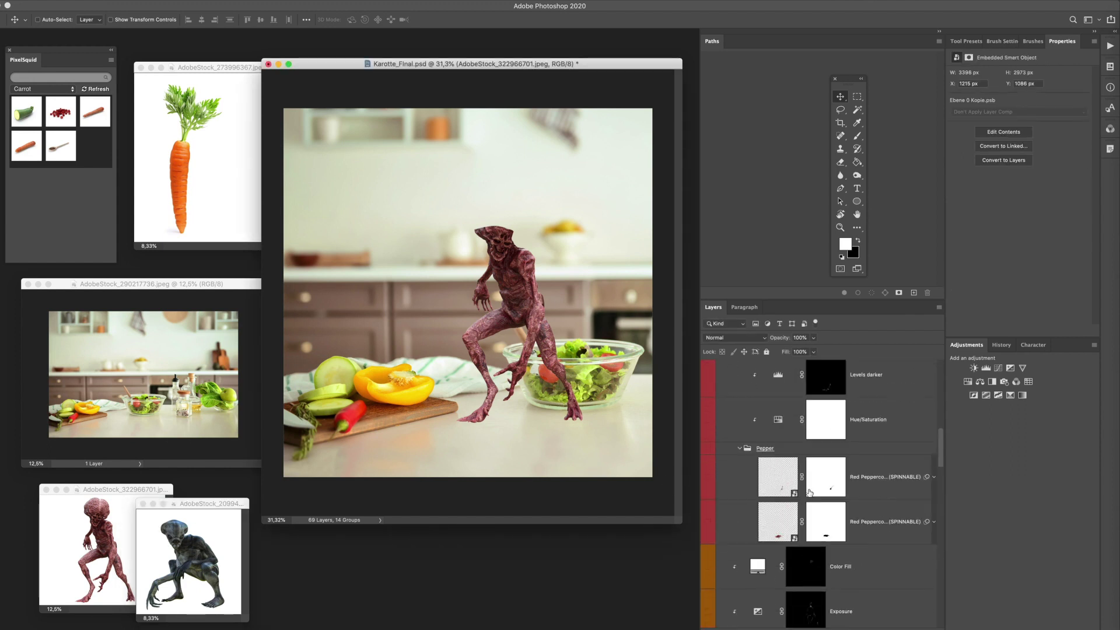
scroll(808, 493, "up", 5)
scroll(809, 493, "down", 10)
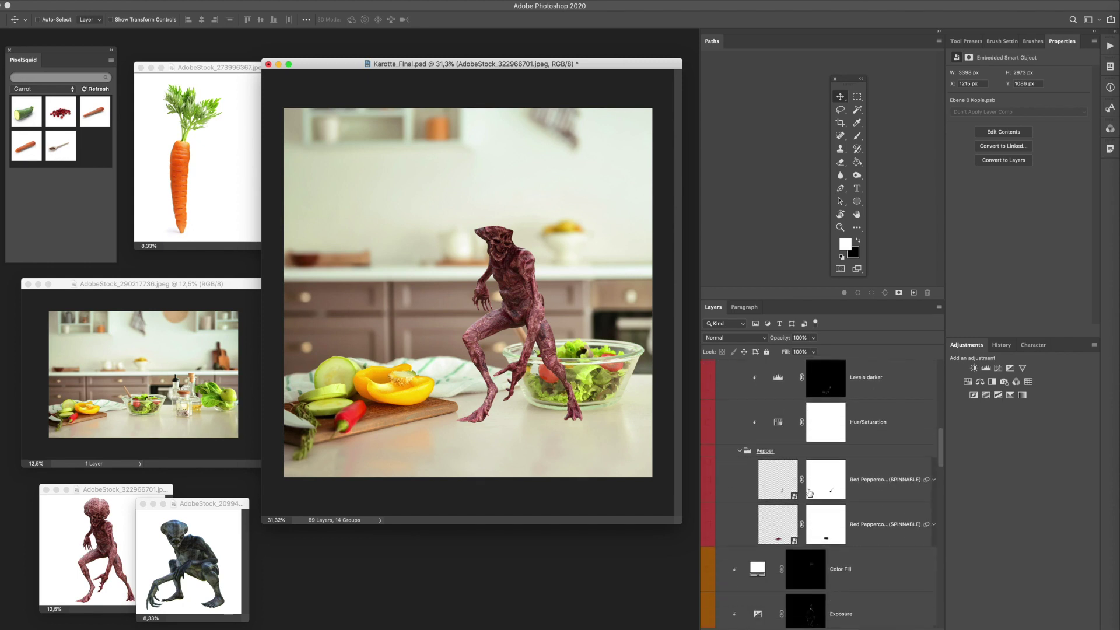
scroll(808, 493, "down", 10)
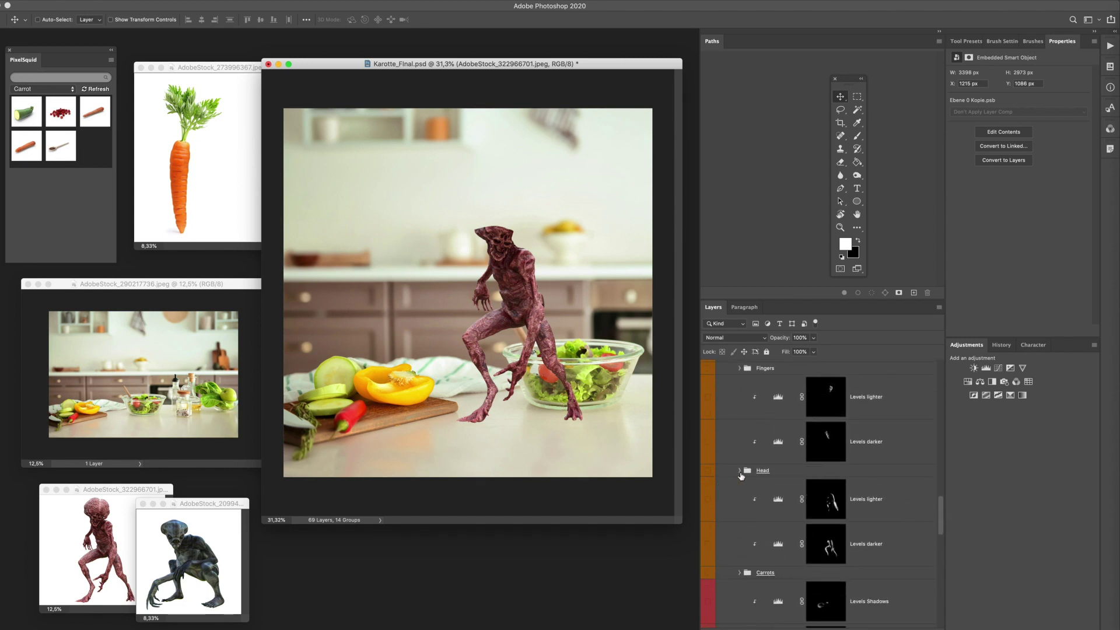
left_click(740, 470)
scroll(723, 502, "down", 2)
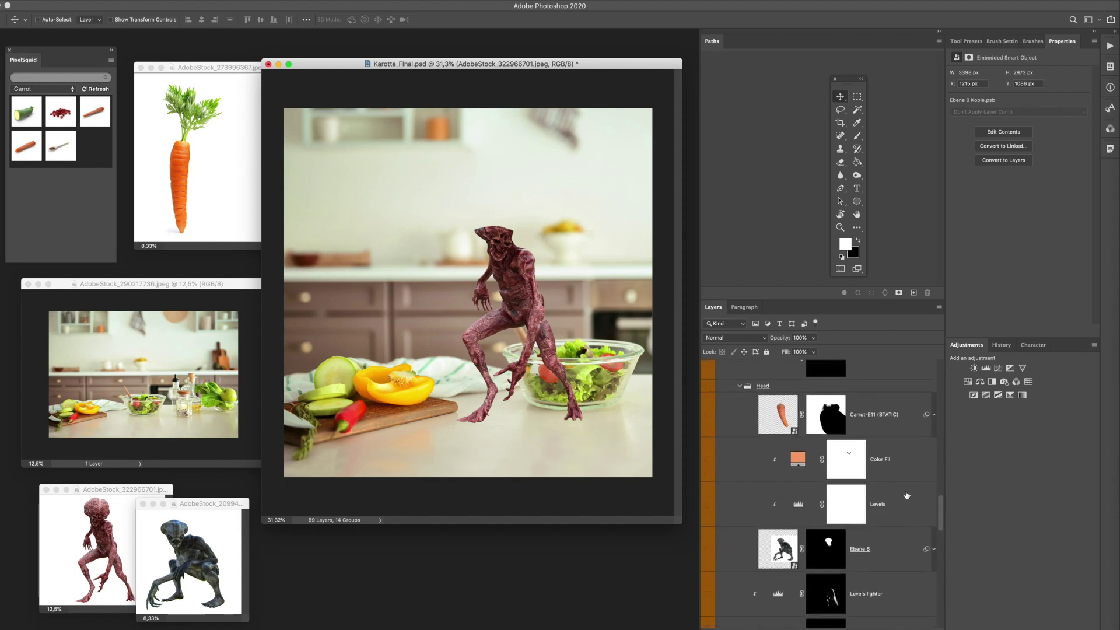
left_click(708, 551)
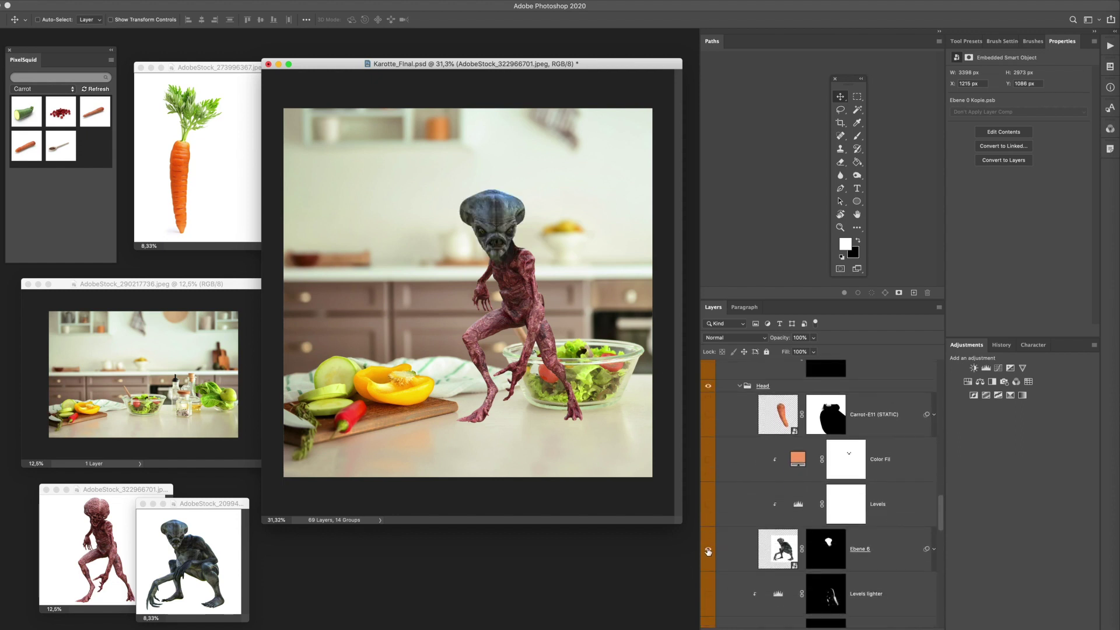
left_click(830, 559, "shift")
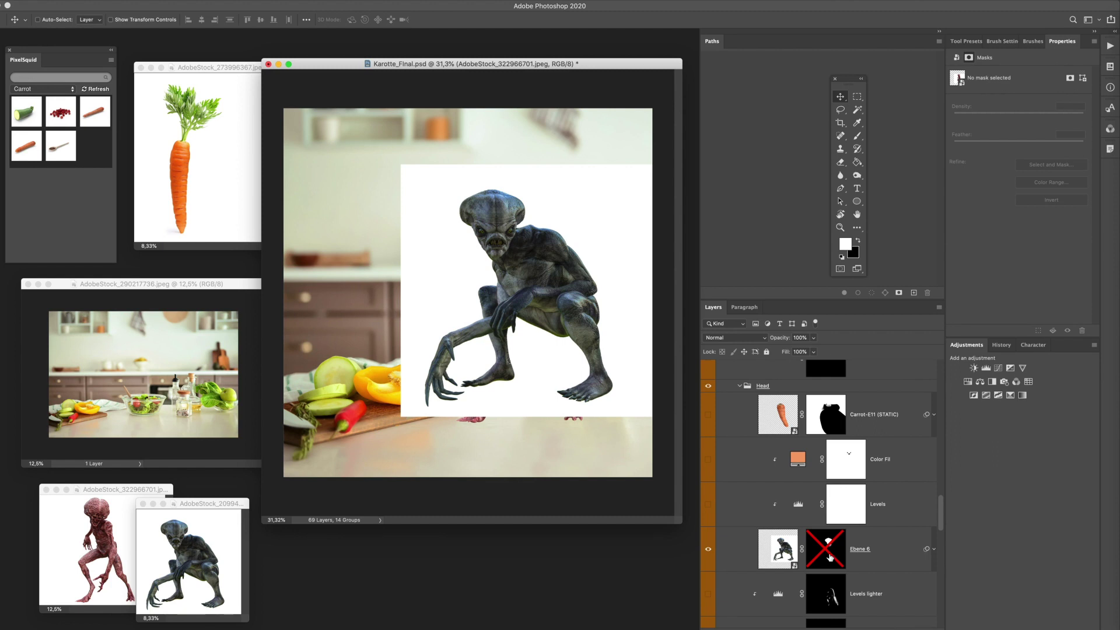
left_click(829, 558, "shift")
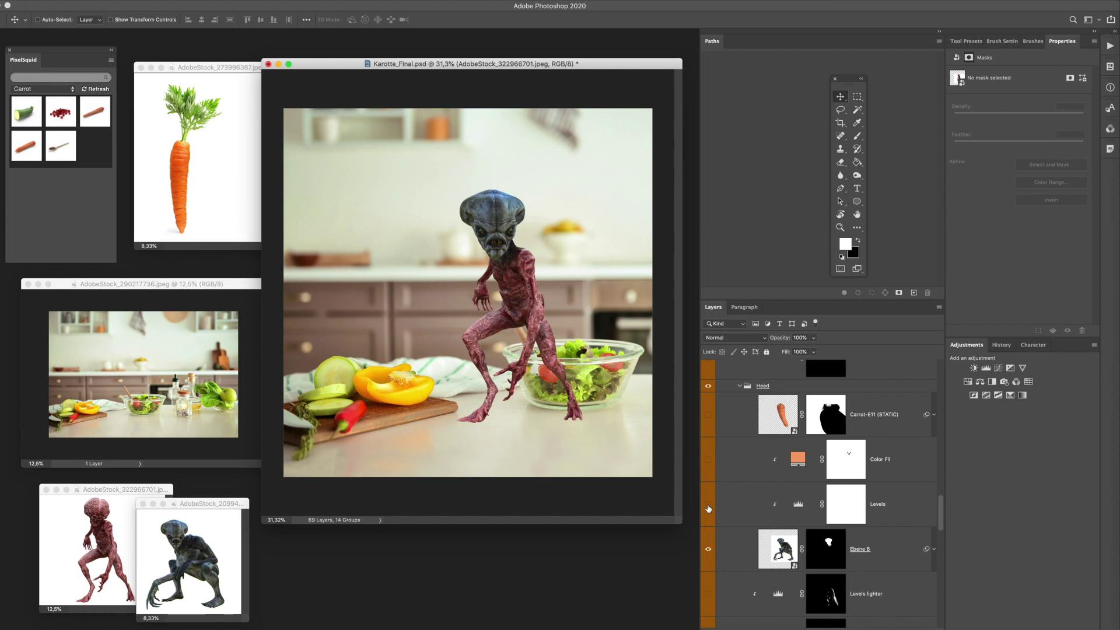
Step: Show the Levels and orange Color Fill layers clipped to the alien head and disable the Color Fill layer's mask
left_click_drag(608, 67, 596, 92)
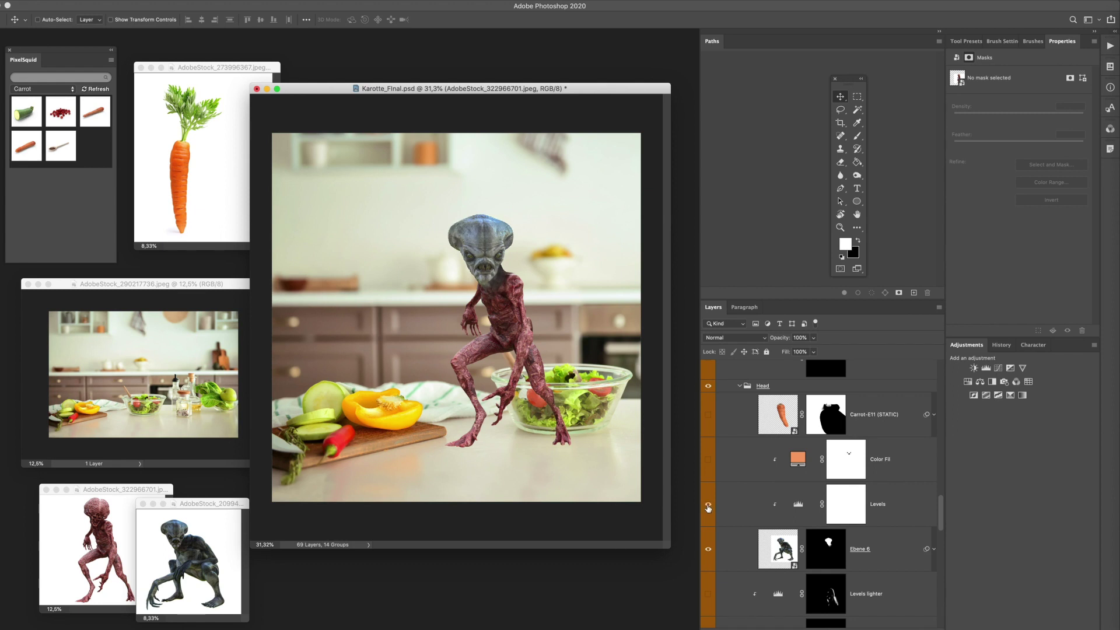
left_click(709, 460)
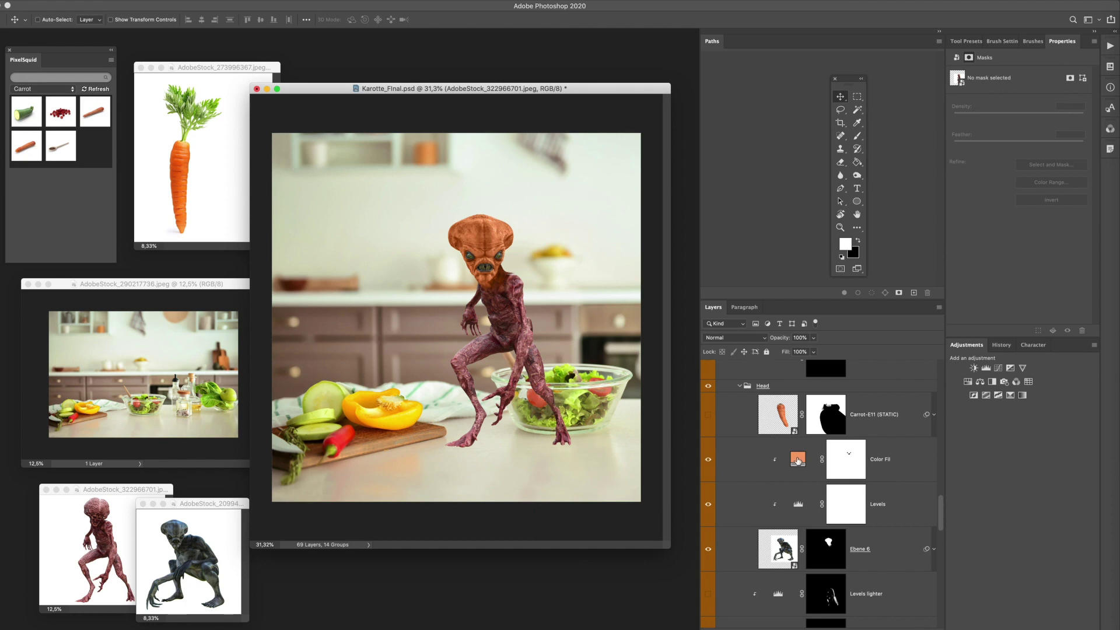
left_click(844, 463, "shift")
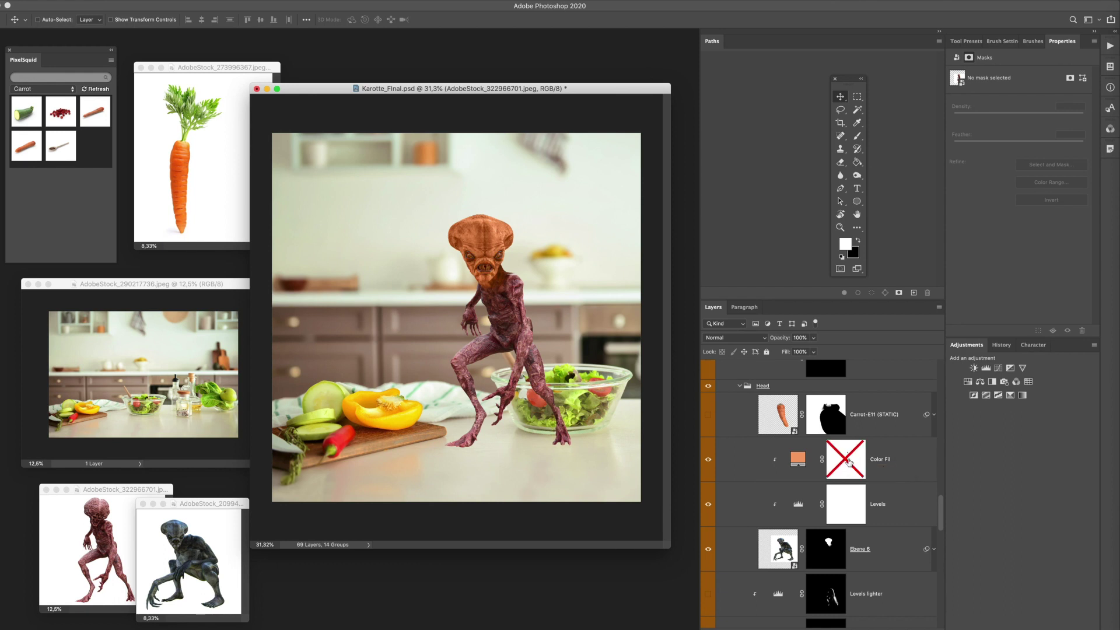
Step: Enable the Color Fill layer's mask again and reposition the Karotte_Final.psd window and the PixelSquid panel slightly
left_click(848, 462, "shift")
left_click_drag(576, 82, 605, 85)
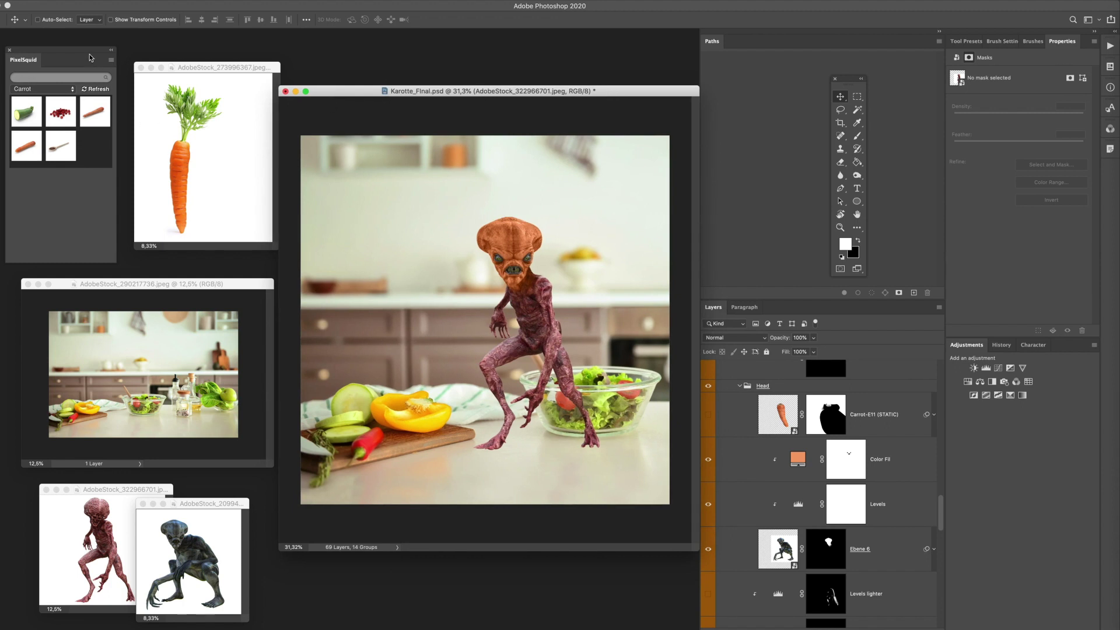
left_click_drag(88, 51, 85, 47)
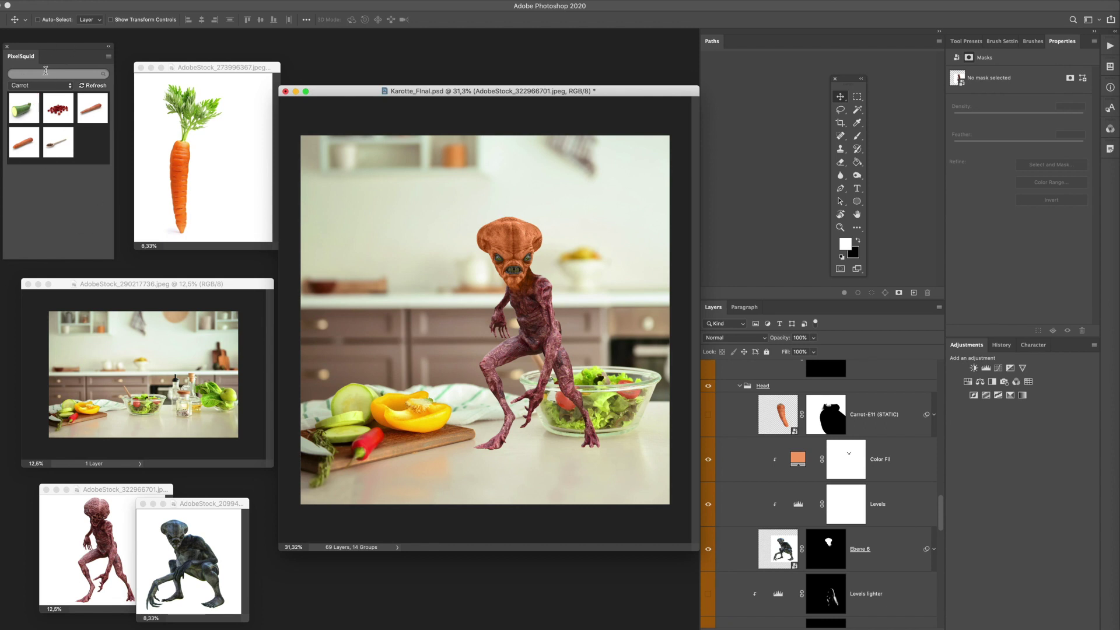
left_click_drag(61, 49, 64, 51)
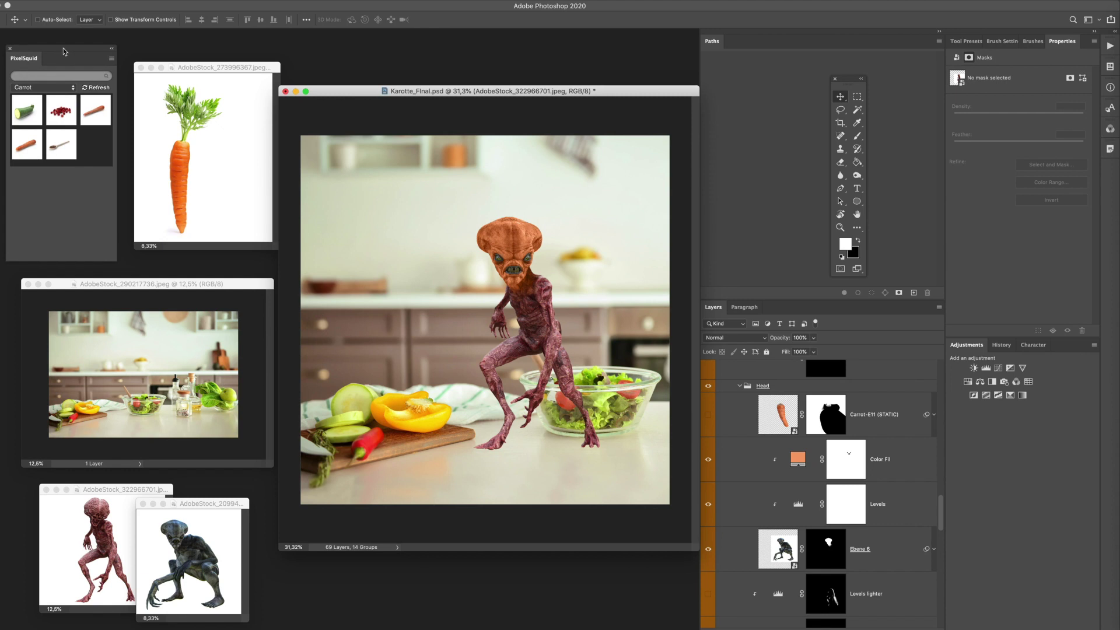
Step: Add the PixelSquid carrot to the composite as a spinnable smart object and spin it to a horizontal view
mouse_move(27, 153)
left_click(27, 149)
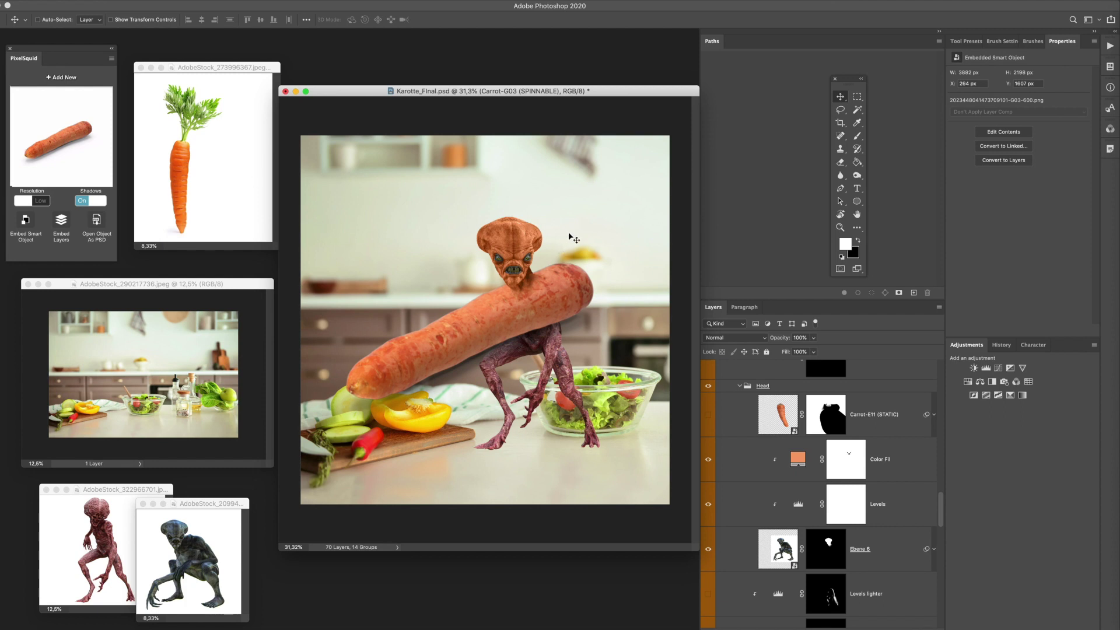
mouse_move(61, 164)
left_mouse_down()
mouse_move(53, 129)
mouse_move(61, 165)
left_mouse_up()
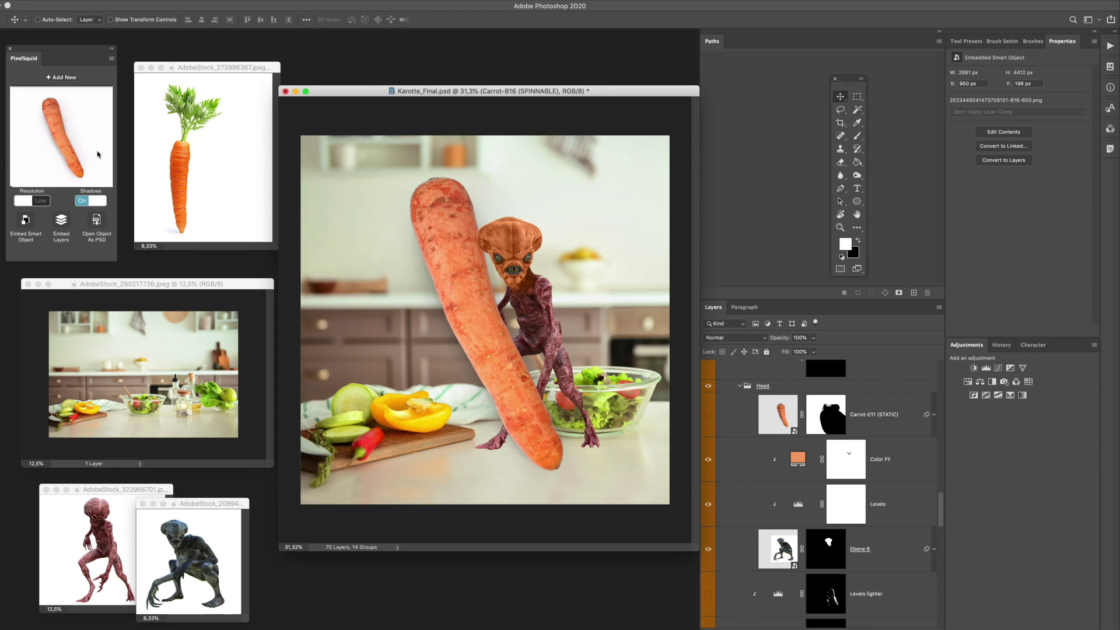
left_click_drag(79, 156, 88, 161)
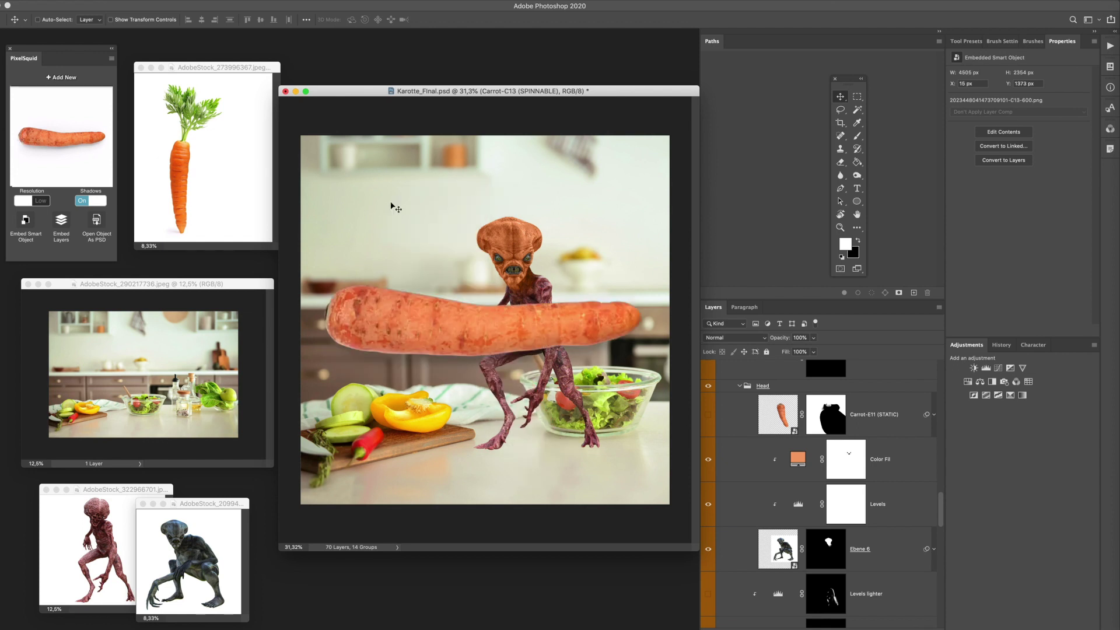
Step: Scale the spinnable carrot to about 1822%, rotate it about 87° to stand upright, and place it beside the alien's head
key("ctrl+t")
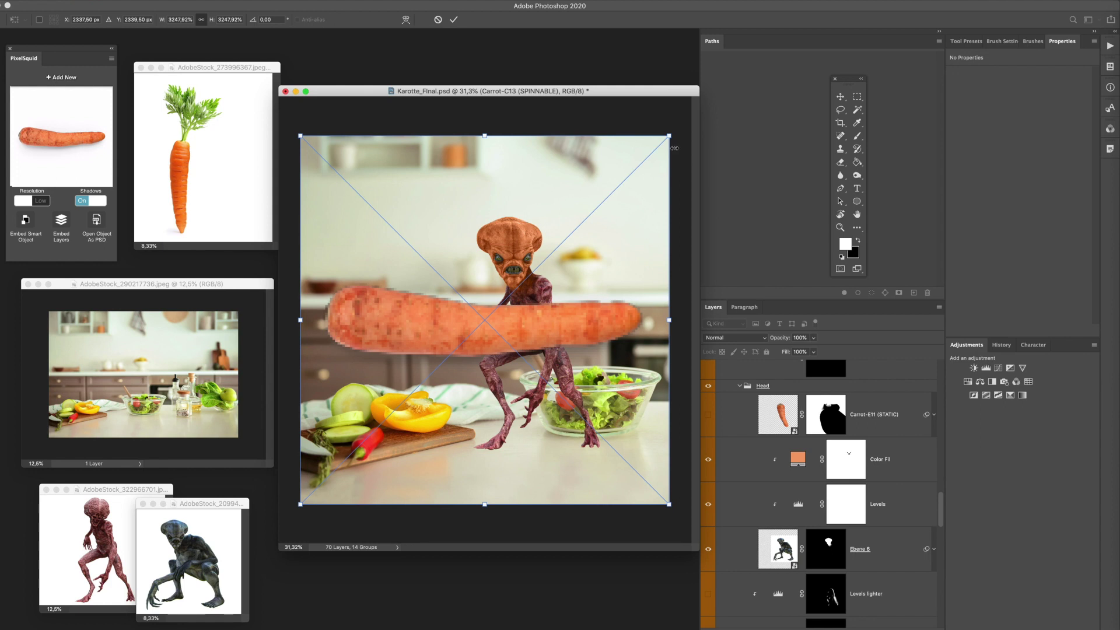
left_click_drag(672, 144, 509, 439)
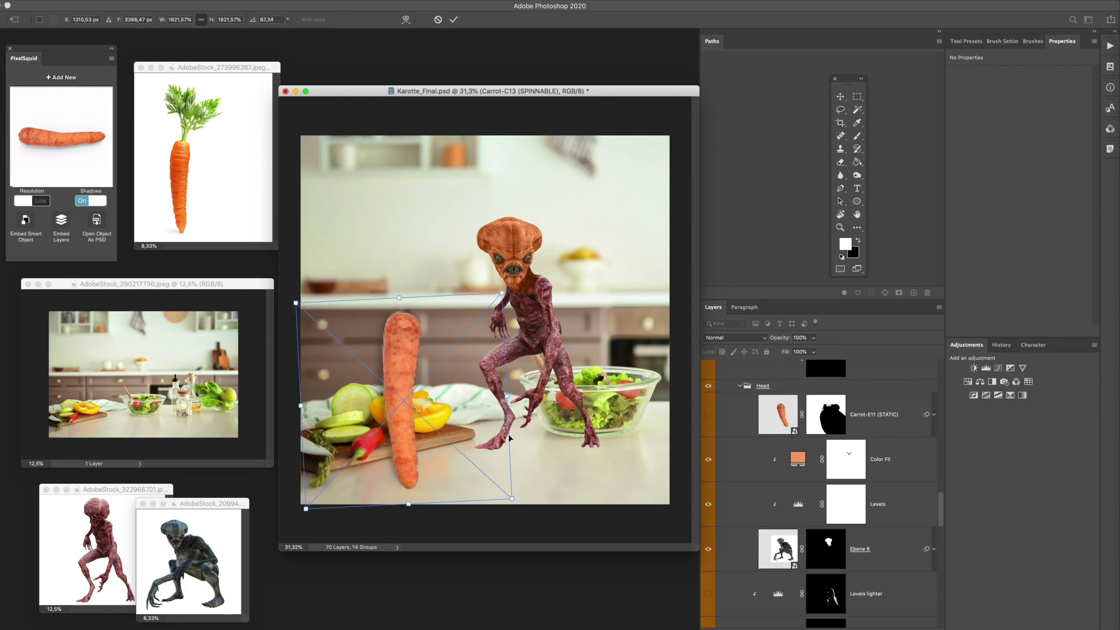
key("Return")
left_click_drag(405, 380, 451, 286)
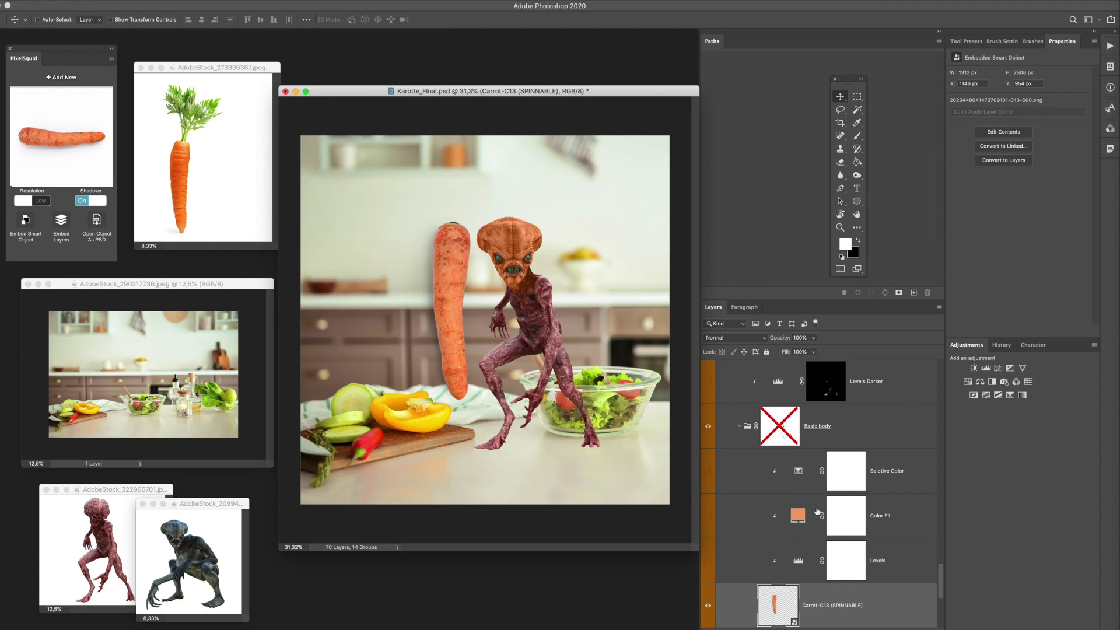
Step: Find the Carrot-E11 (STATIC) layer in the Head group and make it visible
scroll(816, 511, "down", 3)
scroll(817, 509, "up", 5)
scroll(817, 509, "up", 10)
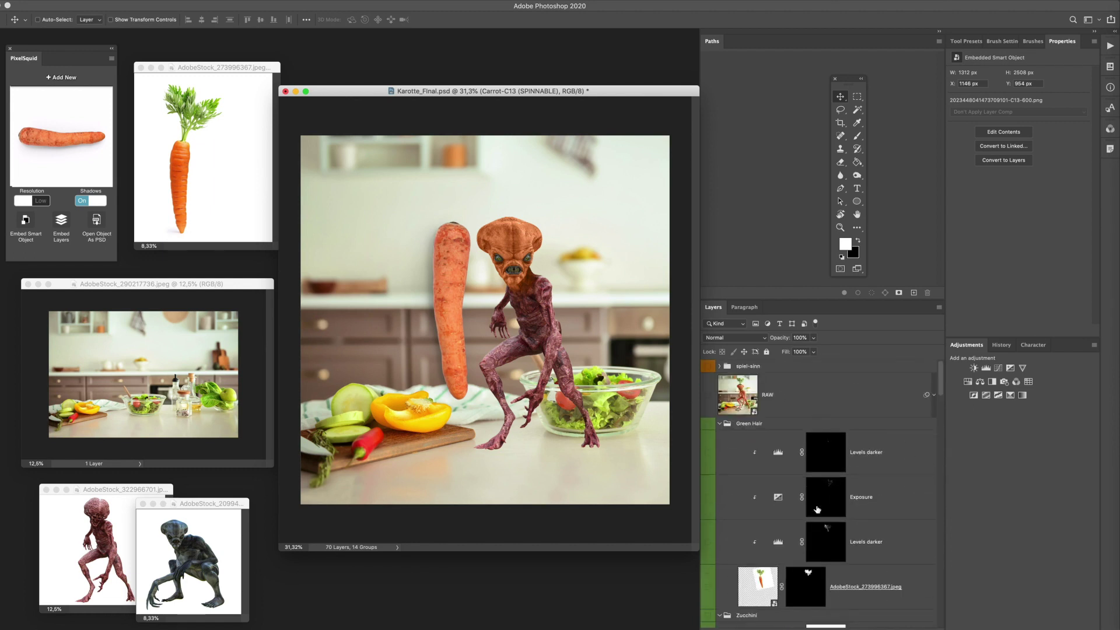
scroll(817, 509, "down", 8)
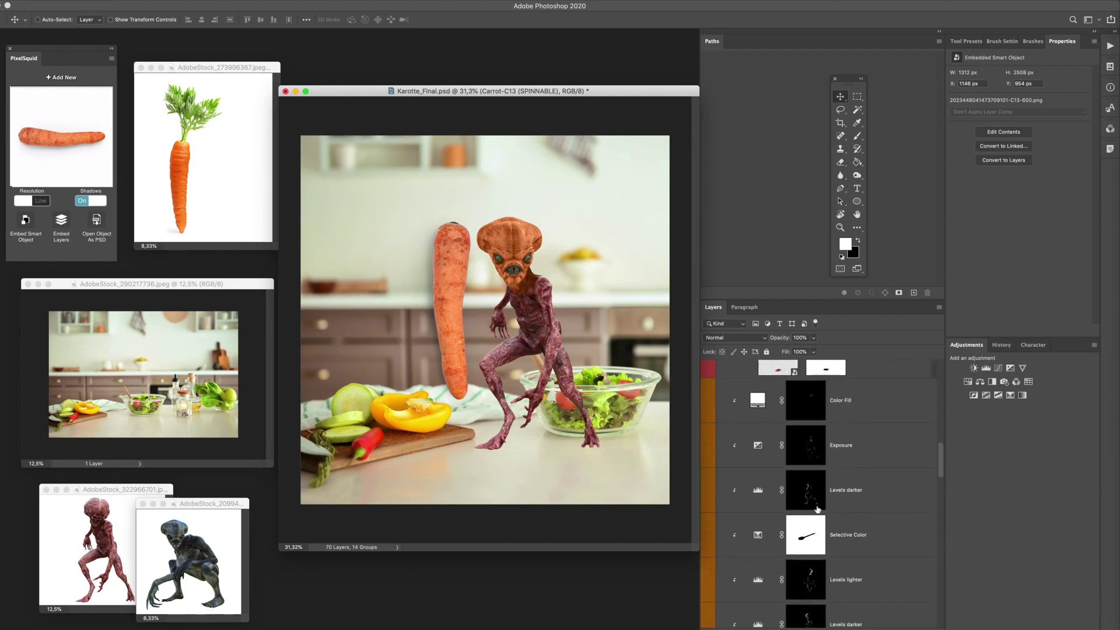
scroll(817, 509, "down", 8)
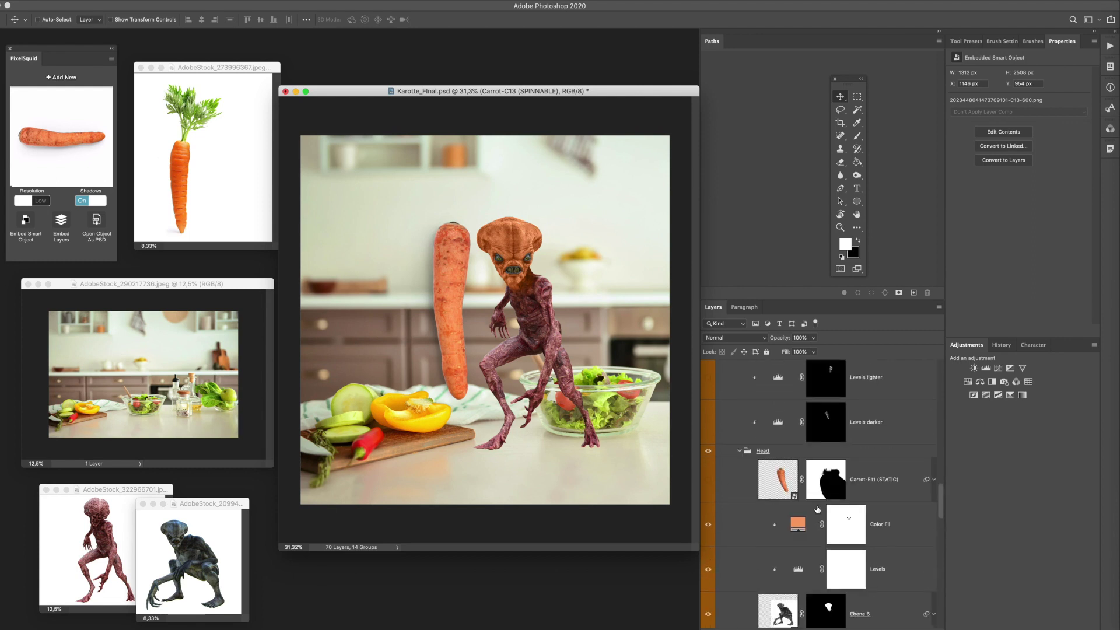
left_click(708, 479)
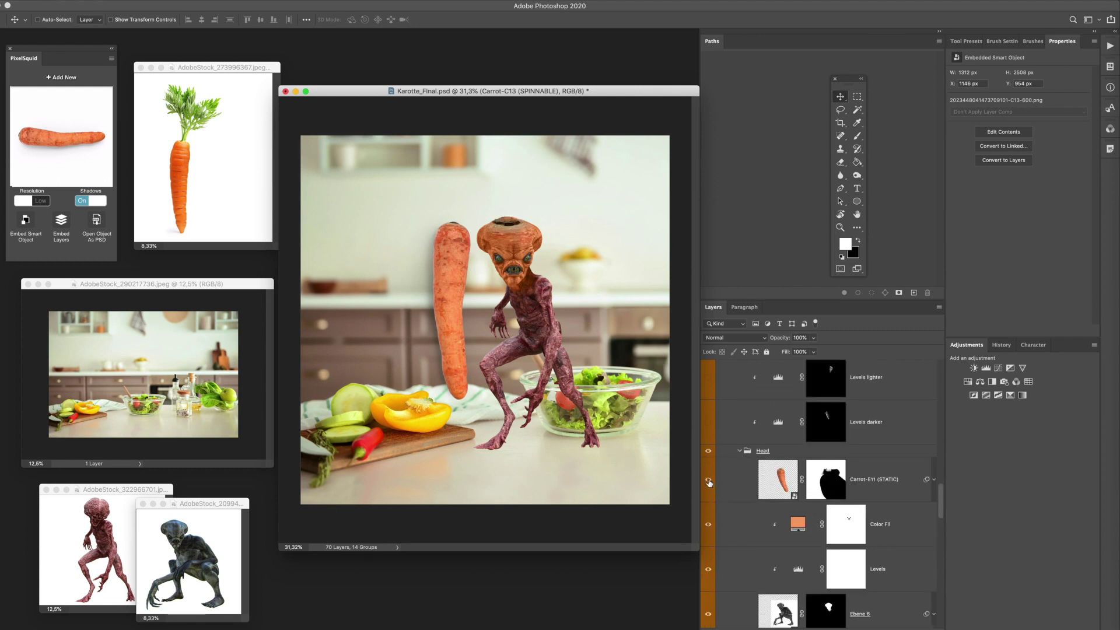
Step: Move the spinnable carrot layer to the top of the Head group and spin the carrot to its C11 view
scroll(817, 493, "down", 8)
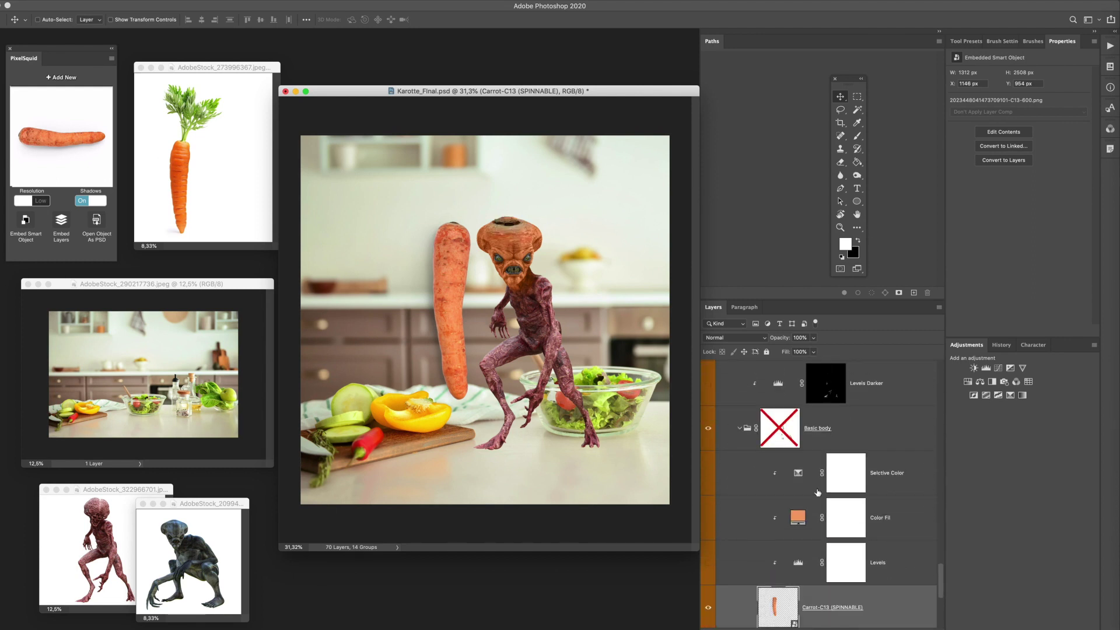
left_click_drag(816, 493, 895, 493)
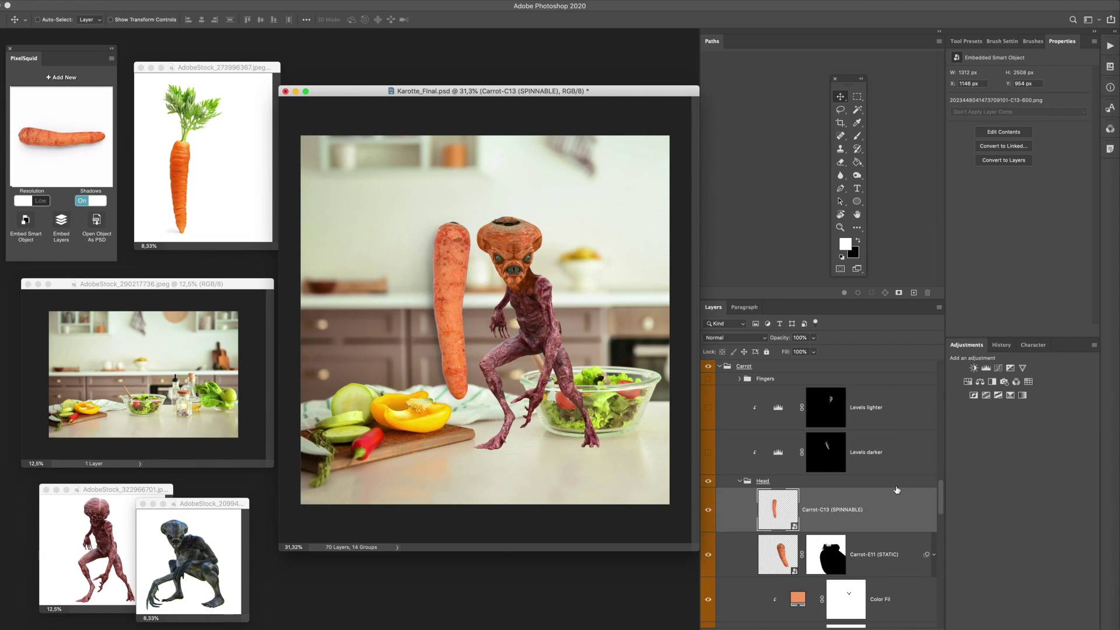
left_click_drag(29, 144, 35, 142)
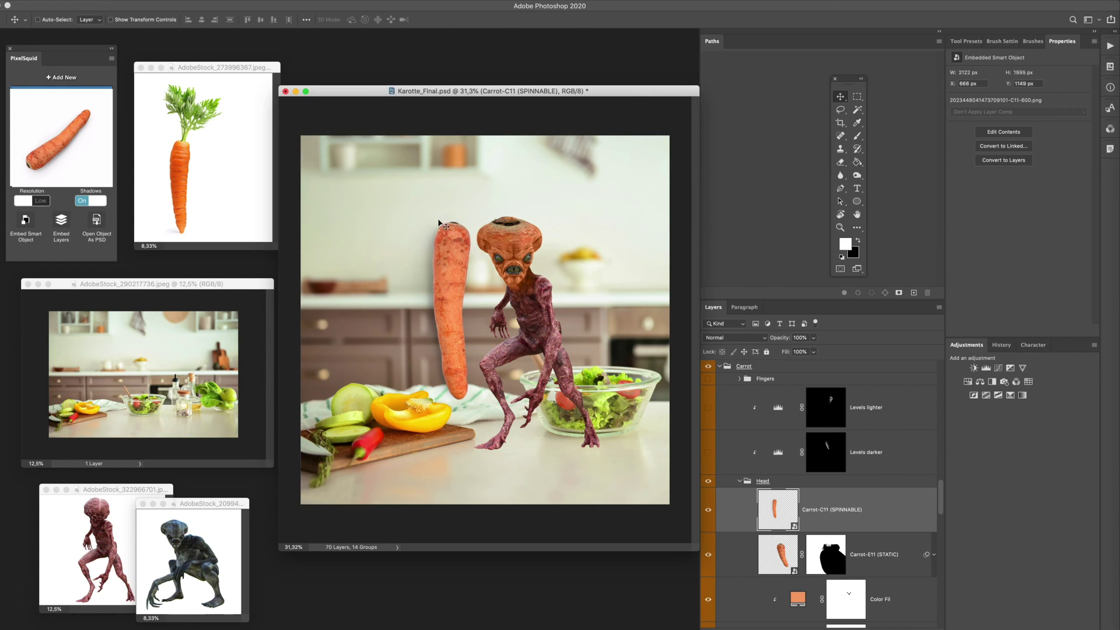
Step: Free-transform the C11 carrot so it stands upright, with its cut top level with the alien's head
key("ctrl+t")
left_click_drag(540, 159, 678, 204)
left_click_drag(549, 222, 510, 257)
key("Return")
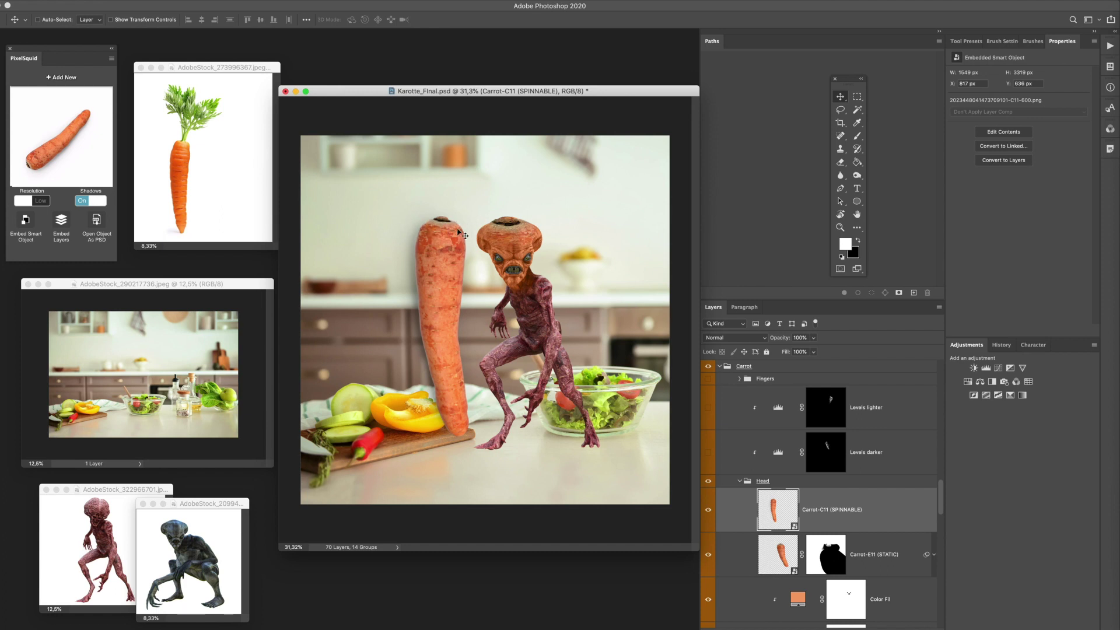
Step: Spin the carrot to show its cut top, set the PixelSquid resolution to High and shadows to Off, and spin it to the D11 view
left_click_drag(73, 176, 53, 162)
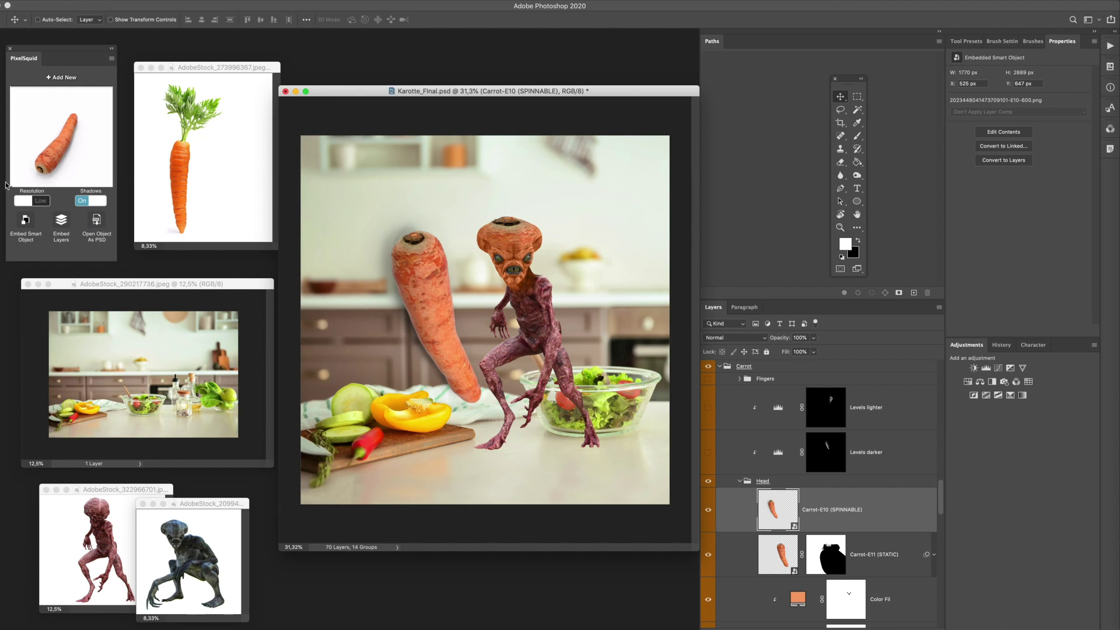
left_click(42, 203)
left_click(85, 201)
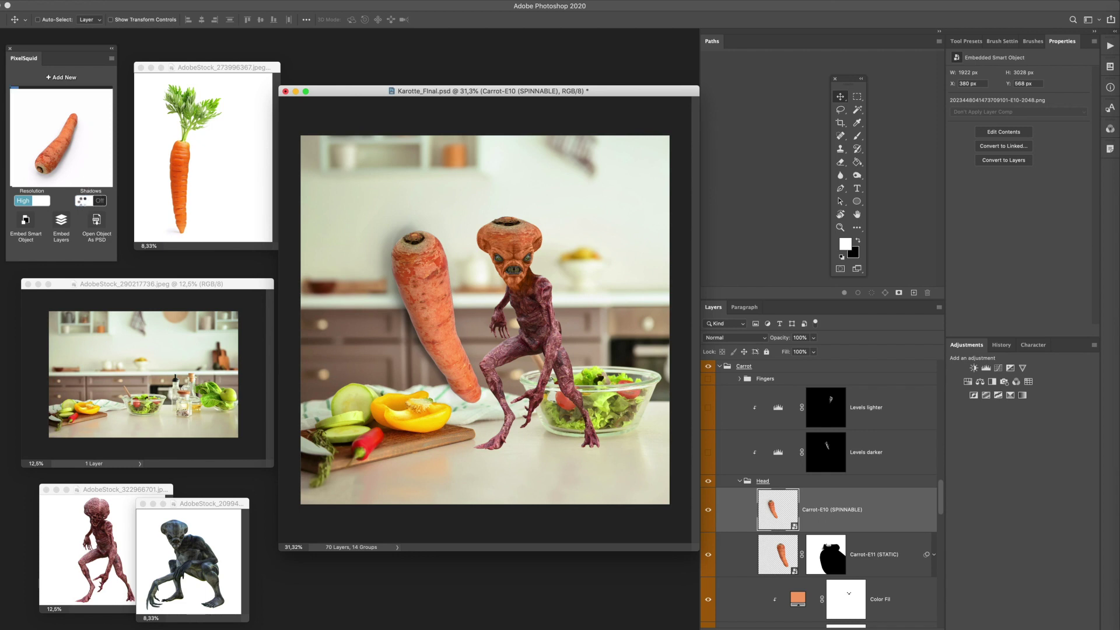
left_click_drag(84, 172, 73, 169)
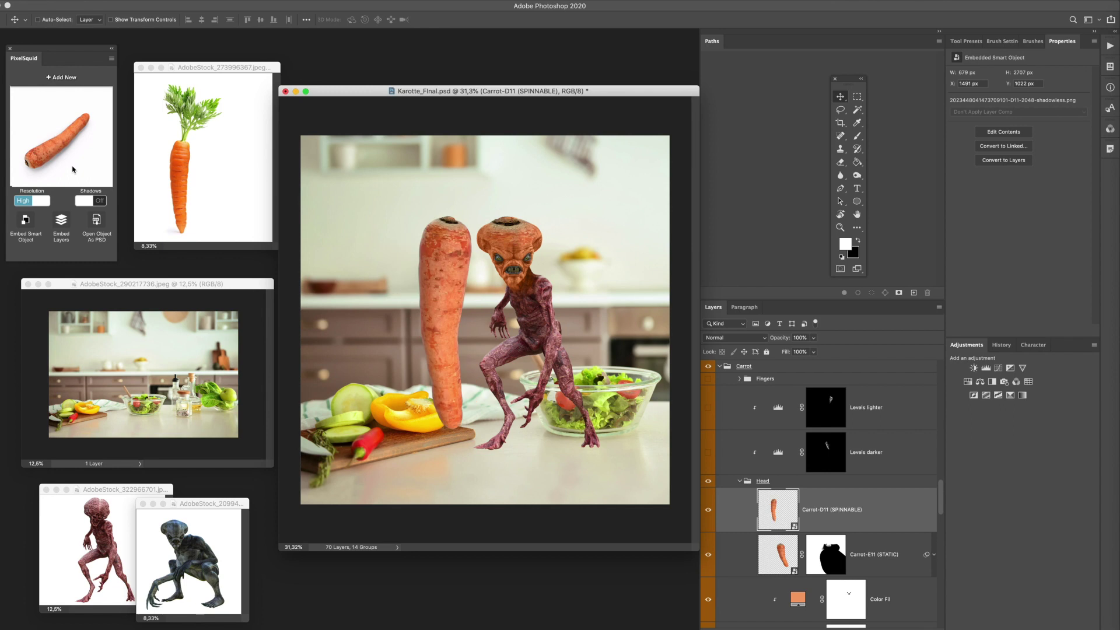
Step: Rotate the D11 carrot to about 118.4°, move it beside the alien's head, and delete the spinnable carrot layer
key("super+t")
left_click_drag(575, 271, 597, 232)
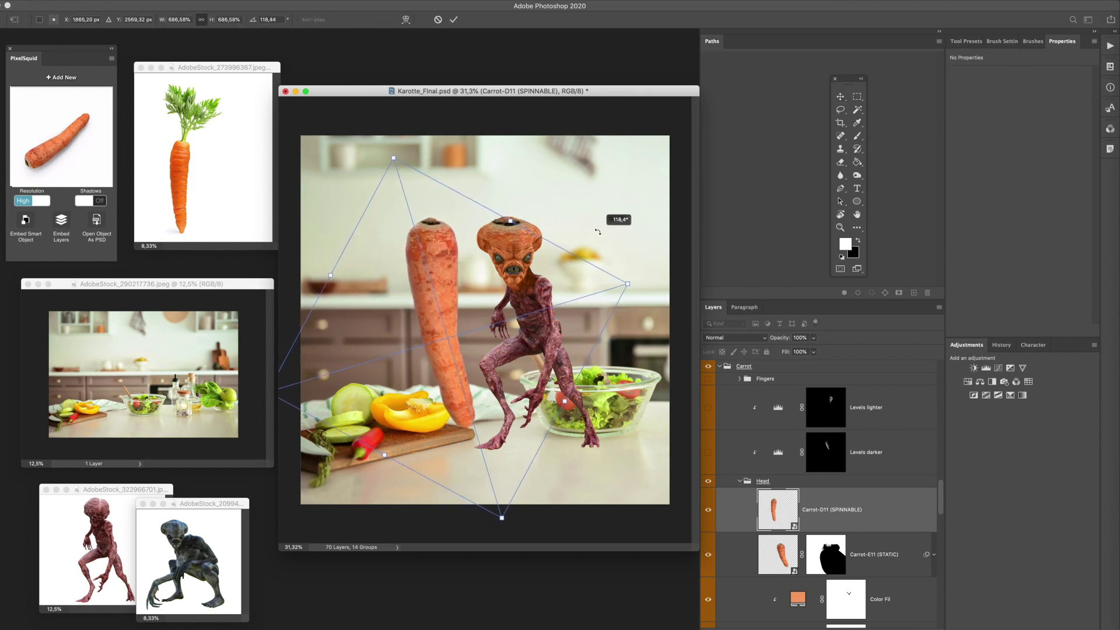
key("Return")
left_click_drag(449, 273, 463, 270)
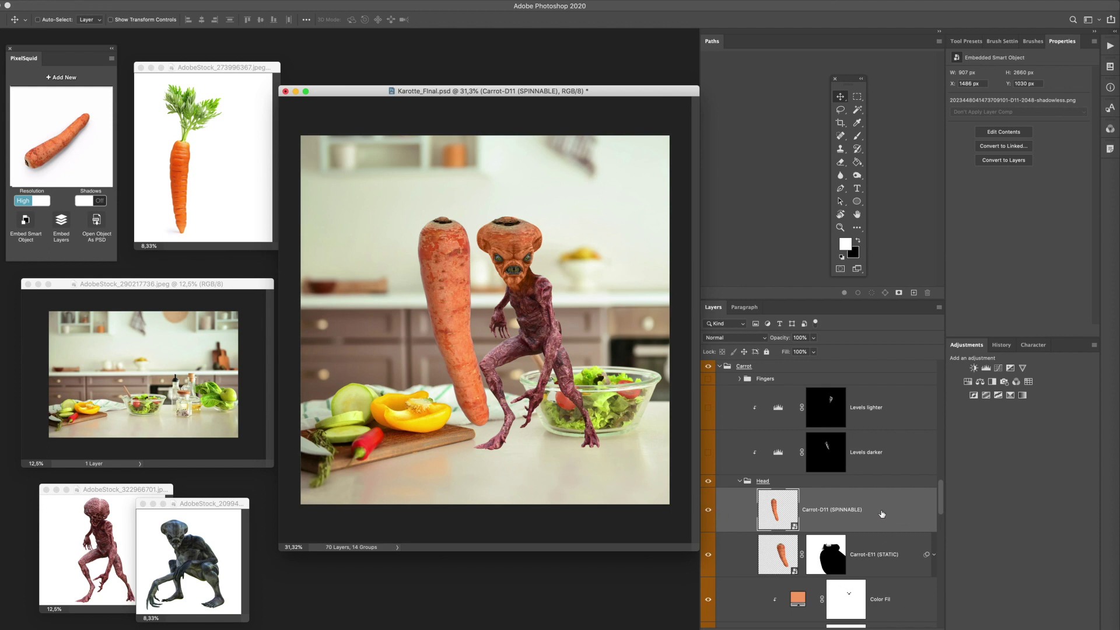
key("Delete")
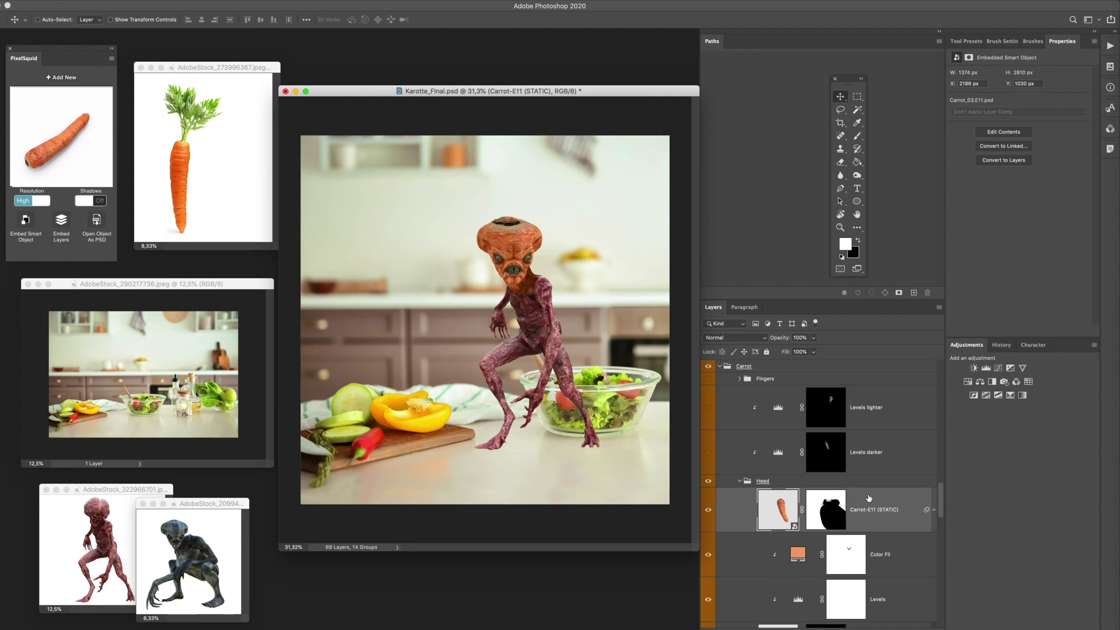
Step: Compare the Carrot-E11 (STATIC) layer with its mask off and on, and expand its Smart Filters
left_click(822, 518, "shift")
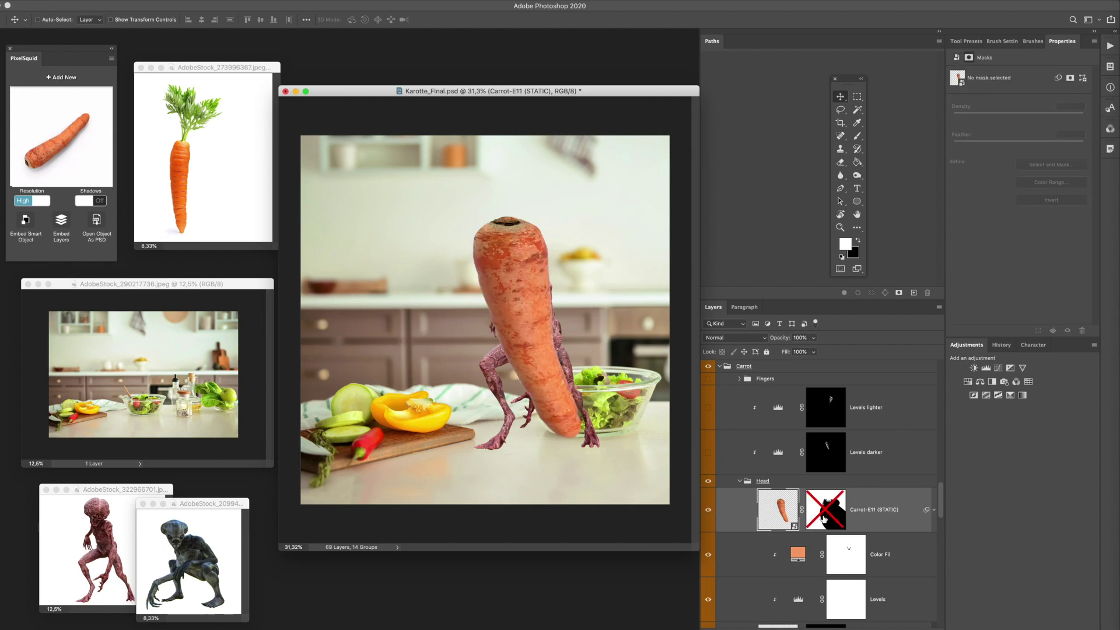
left_click(934, 509)
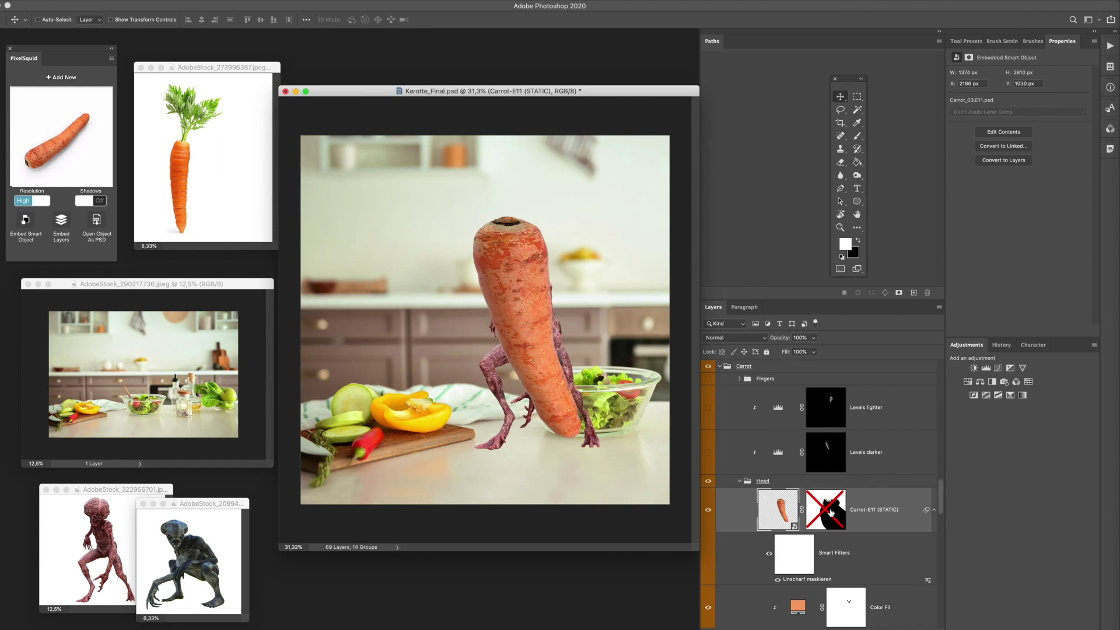
left_click(826, 513, "shift")
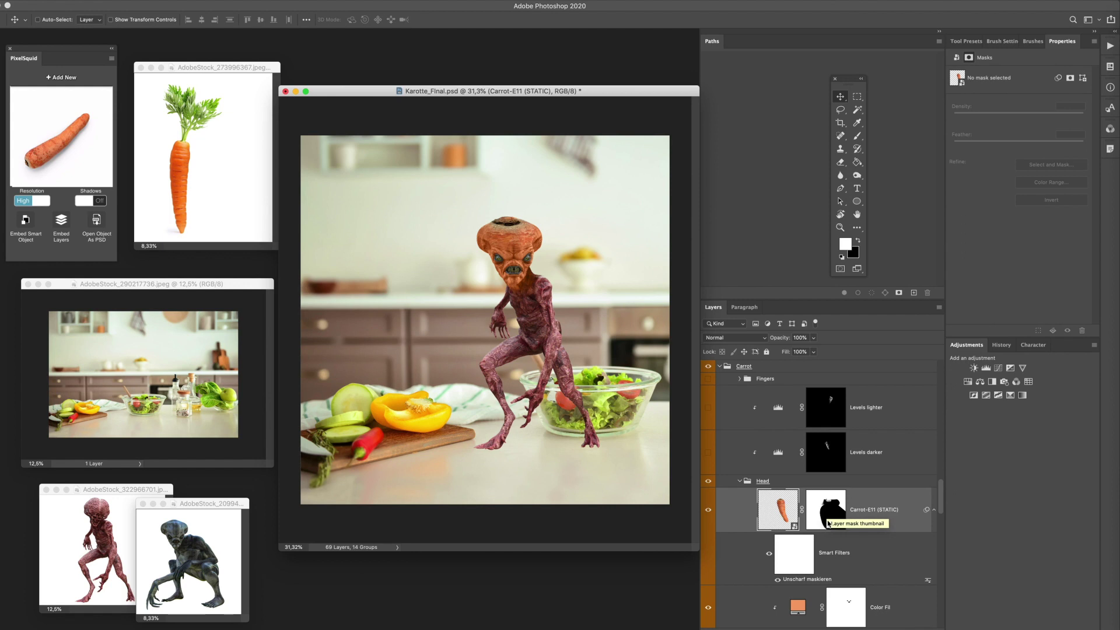
Step: Inspect the Carrot-E11 (STATIC) mask on its own, compare the layer hidden and shown, and collapse the Head group
left_click(827, 522, "alt")
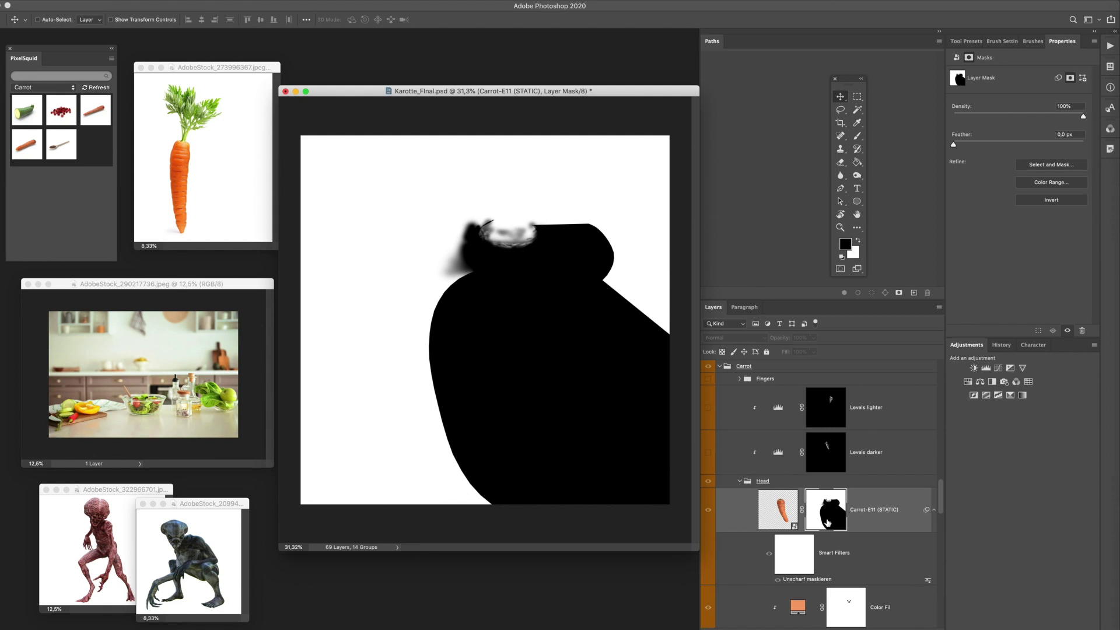
left_click(827, 522, "alt")
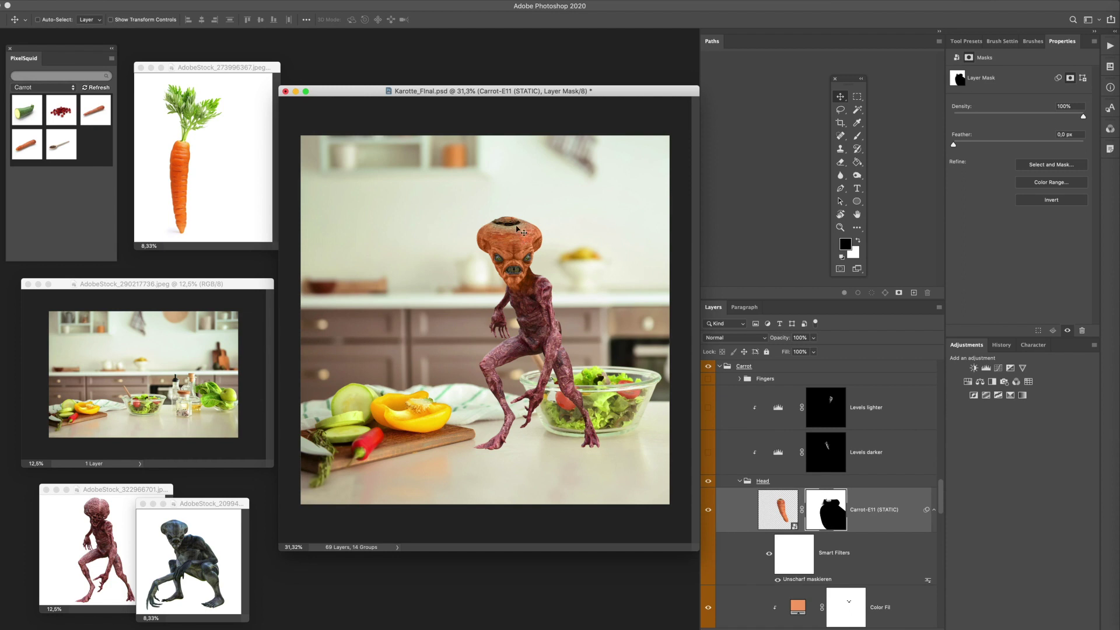
left_click(708, 510)
left_click(709, 511)
left_click(739, 481)
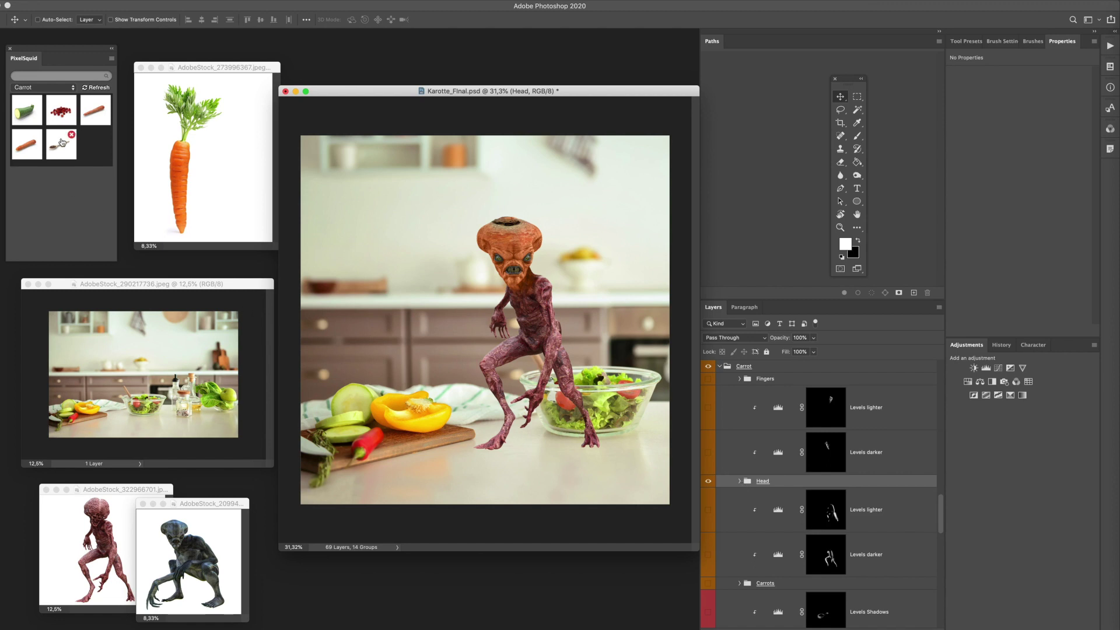
Step: Show and expand the Carrots group and look through its carrot body, arm and leg layers
mouse_move(27, 155)
mouse_move(106, 113)
scroll(770, 399, "down", 10)
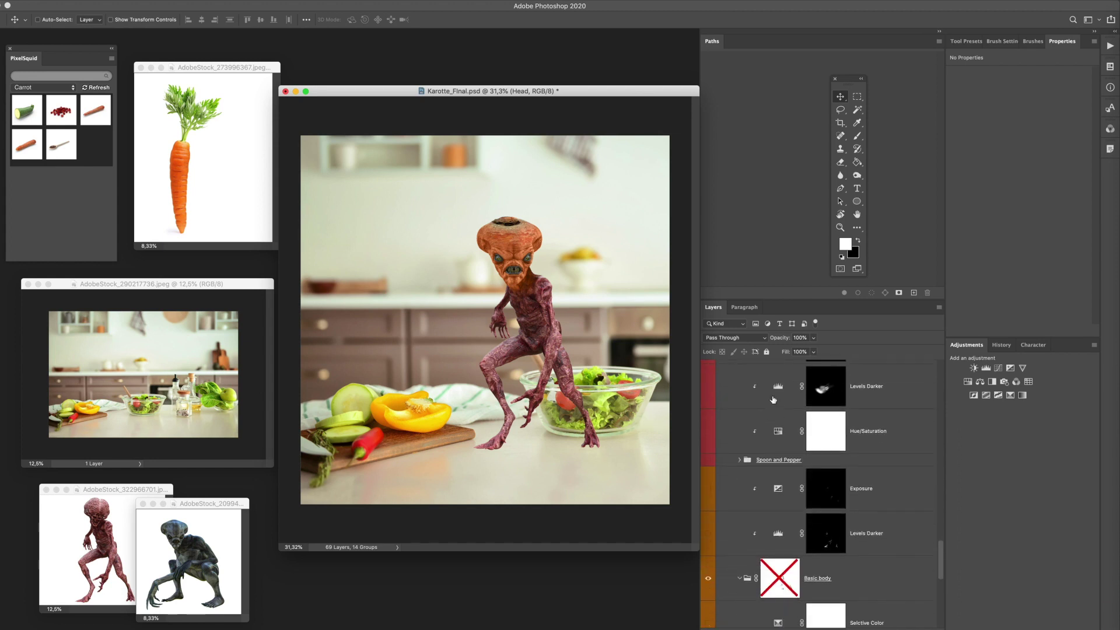
scroll(773, 399, "up", 5)
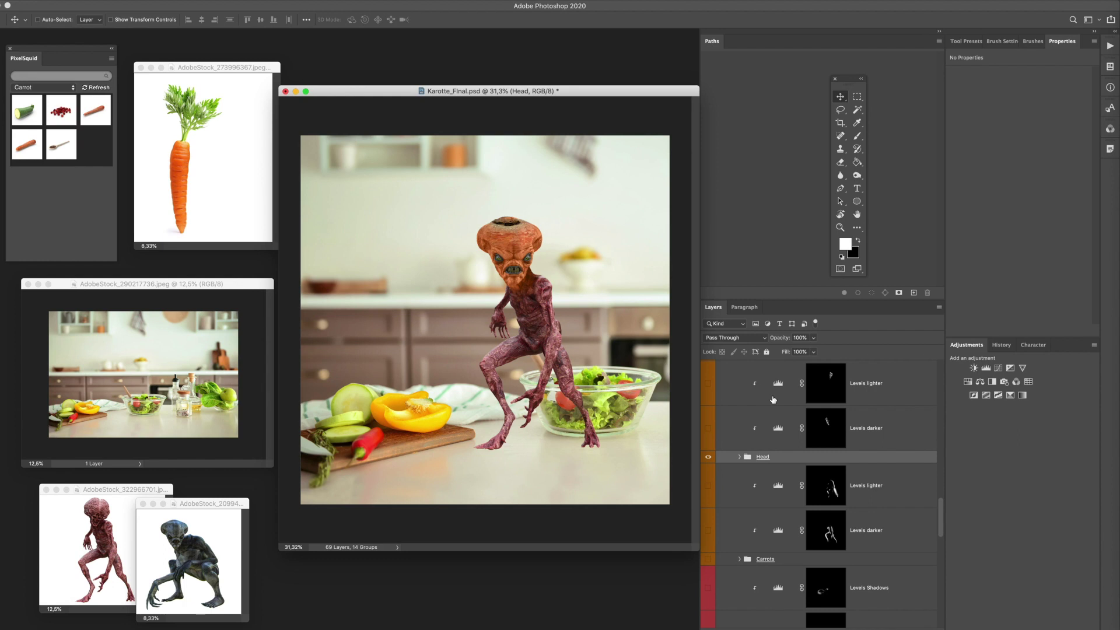
scroll(772, 400, "down", 3)
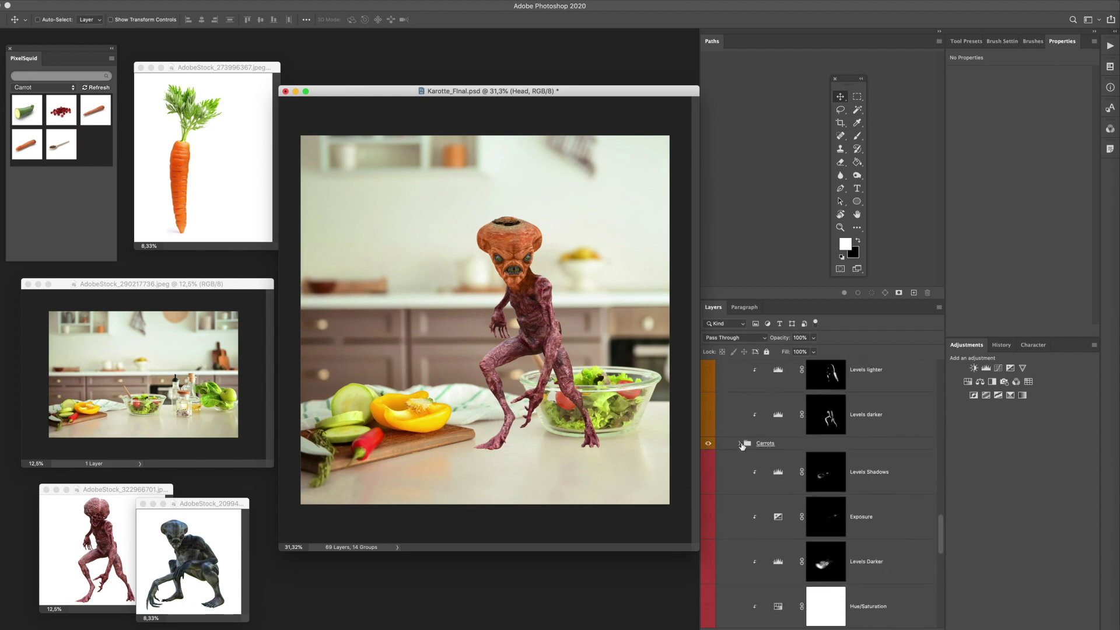
scroll(793, 463, "down", 3)
scroll(793, 464, "up", 5)
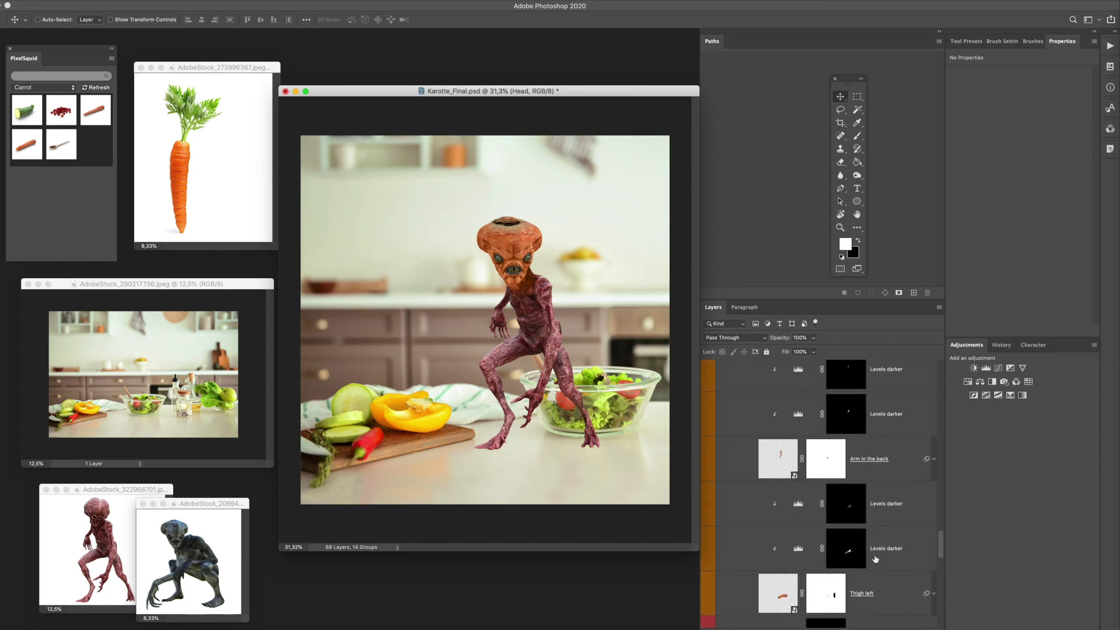
scroll(819, 594, "up", 3)
scroll(819, 594, "up", 1)
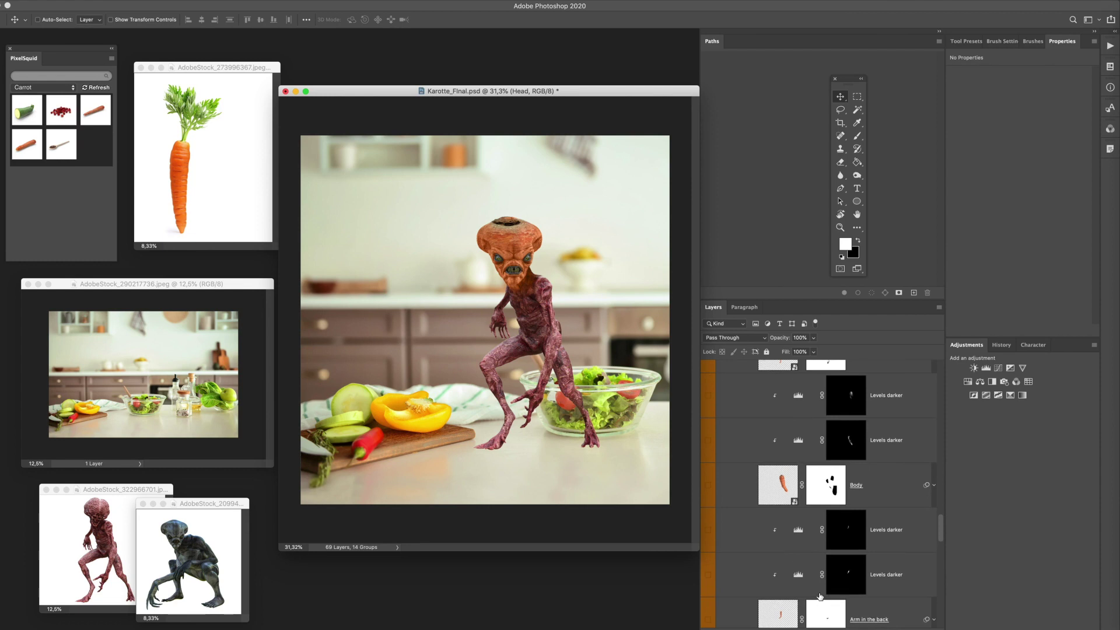
scroll(901, 483, "up", 4)
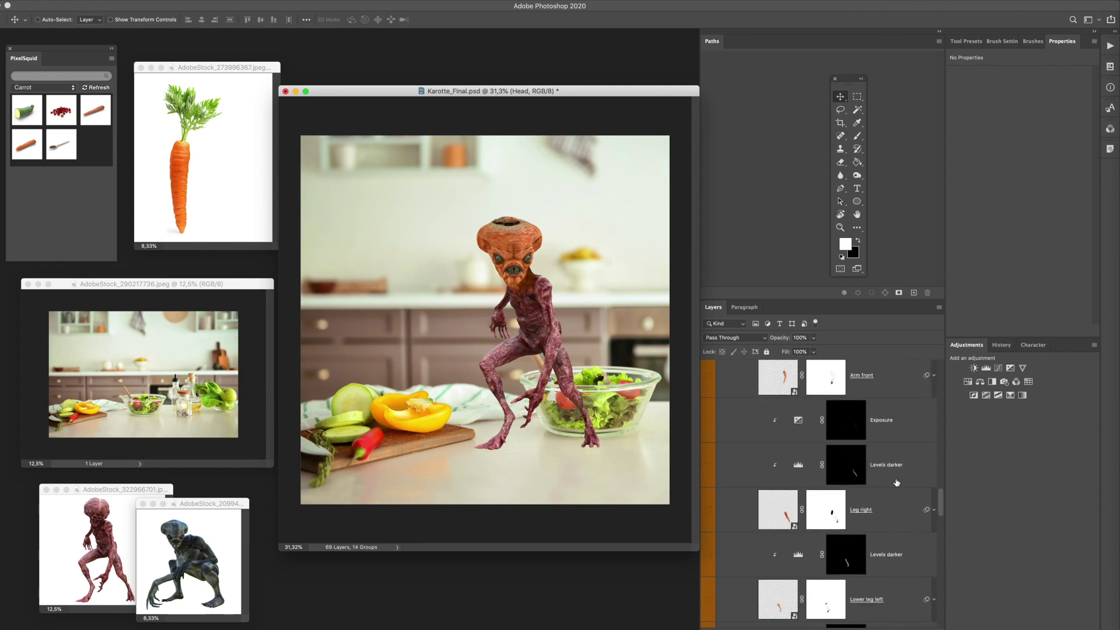
Step: Show the Arm front layer, expand its Smart Filters, and switch off Unscharf maskieren and Formgitter
scroll(892, 484, "down", 1)
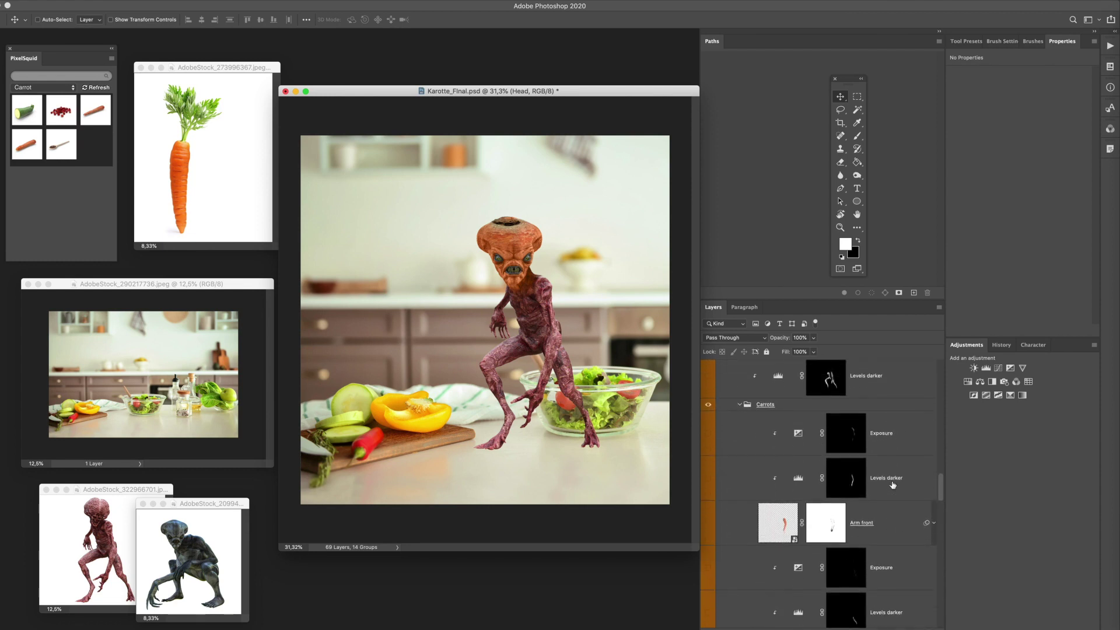
left_click(708, 524)
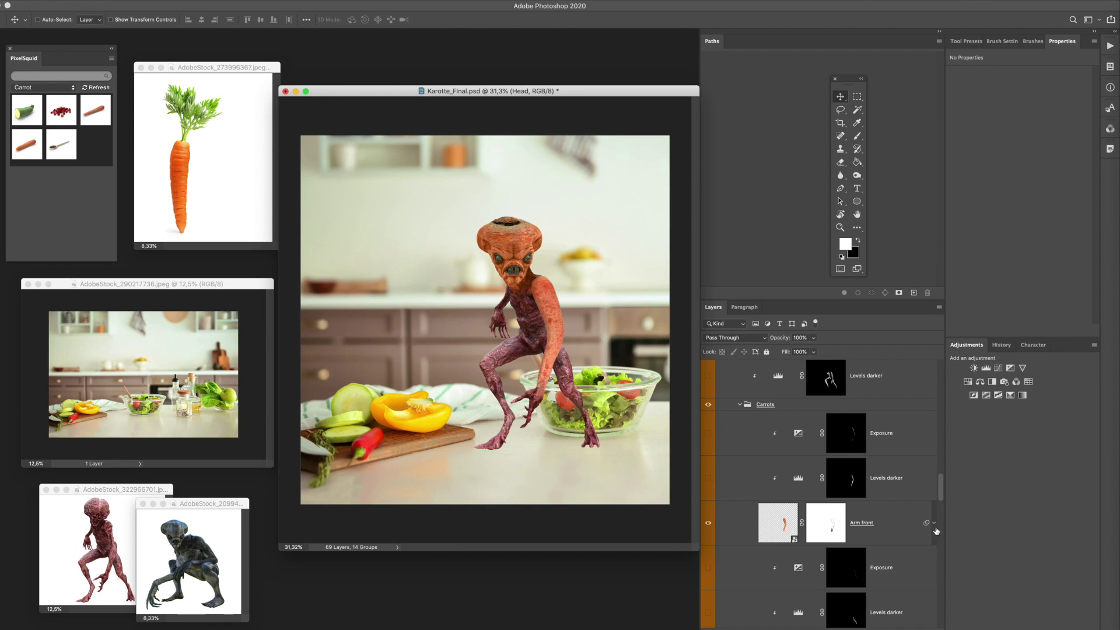
left_click_drag(940, 487, 940, 495)
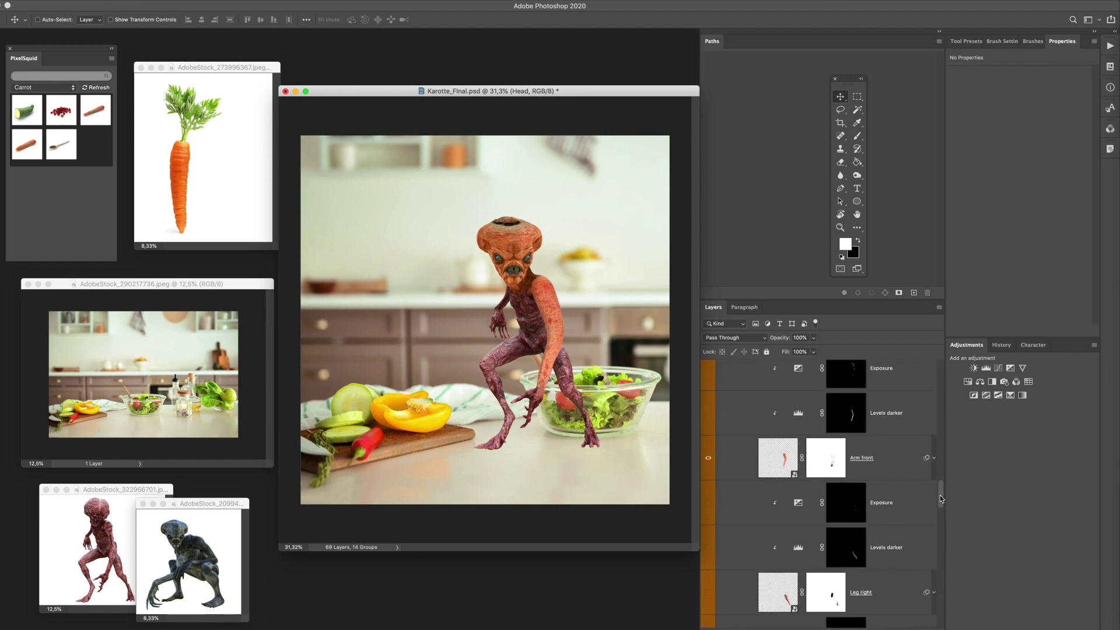
left_click(933, 459)
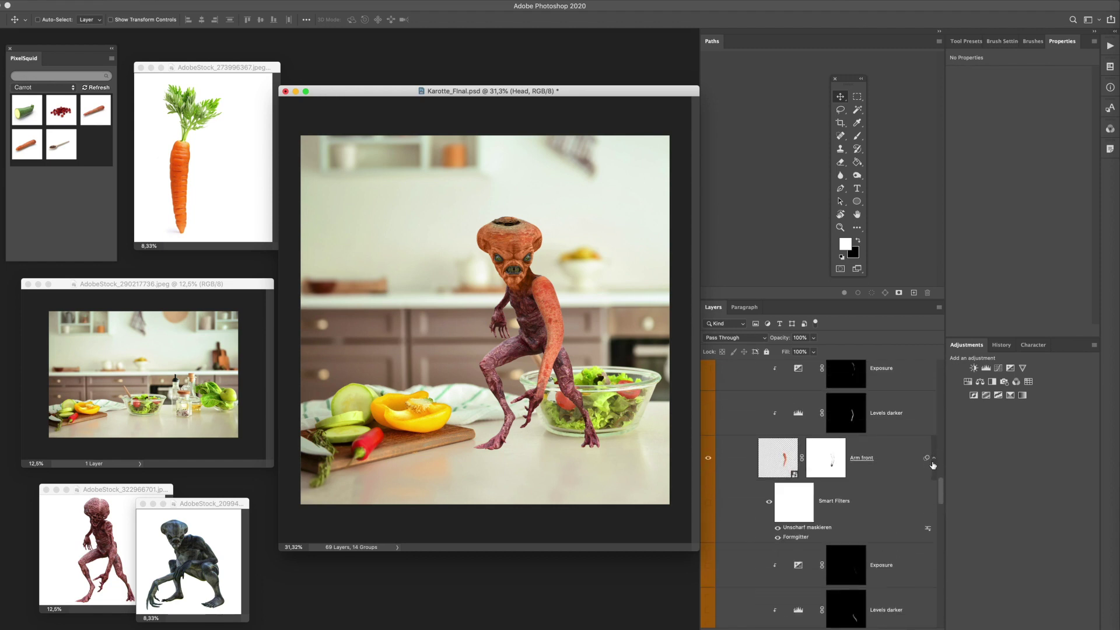
left_click(777, 527)
left_click(778, 538)
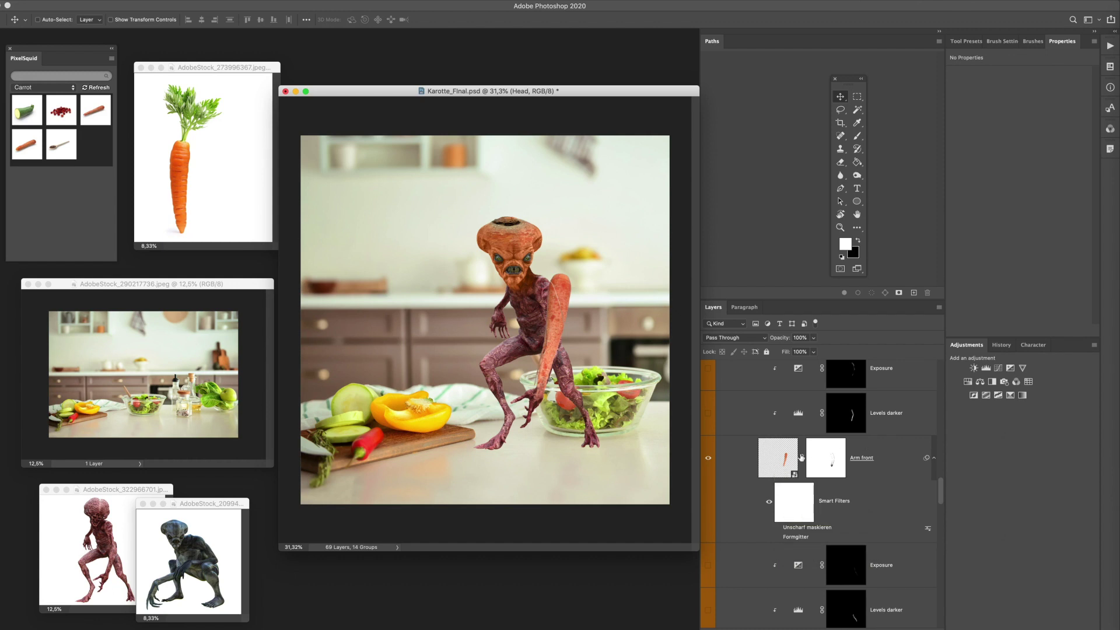
left_click(781, 463)
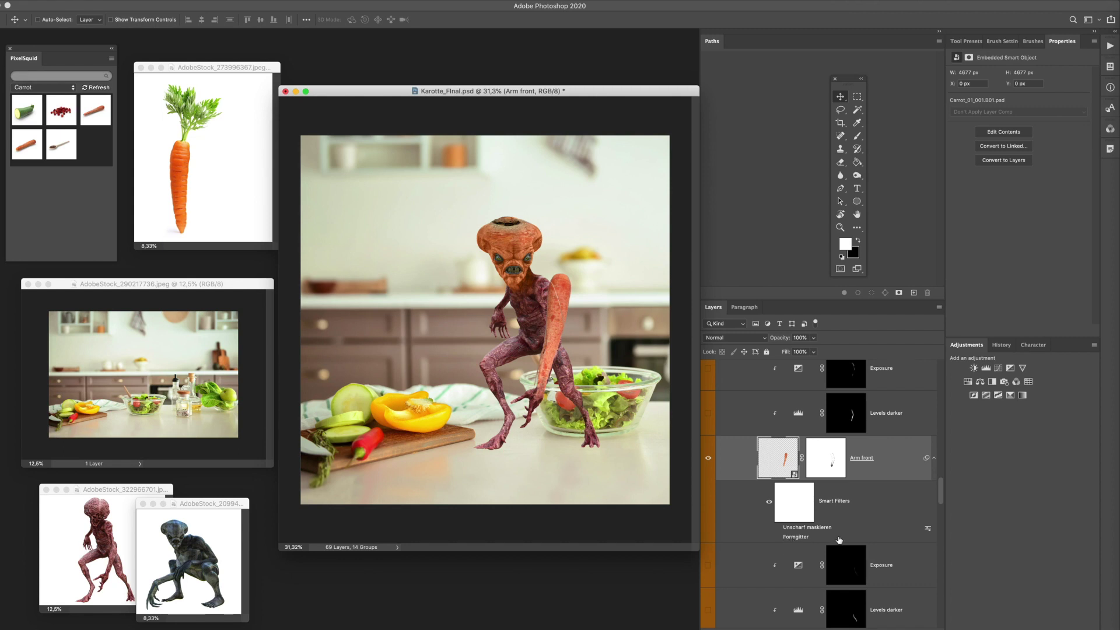
Step: Compare the Arm front carrot with the Formgitter filter on and off, leaving the filter switched on
scroll(794, 541, "down", 2)
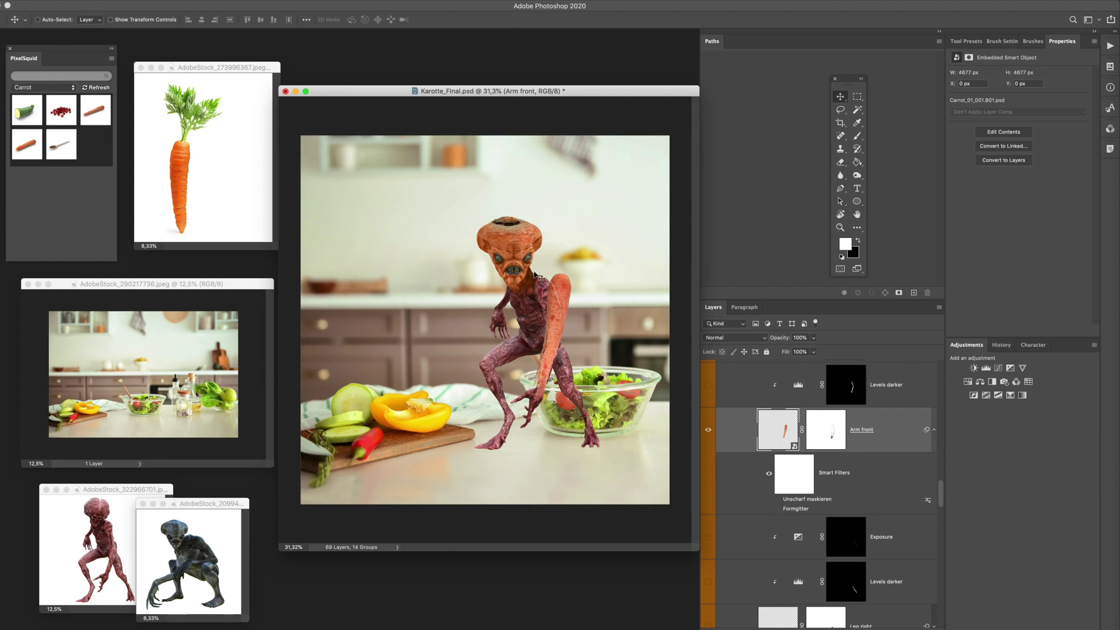
left_click(779, 509)
left_click(781, 511)
left_click(778, 509)
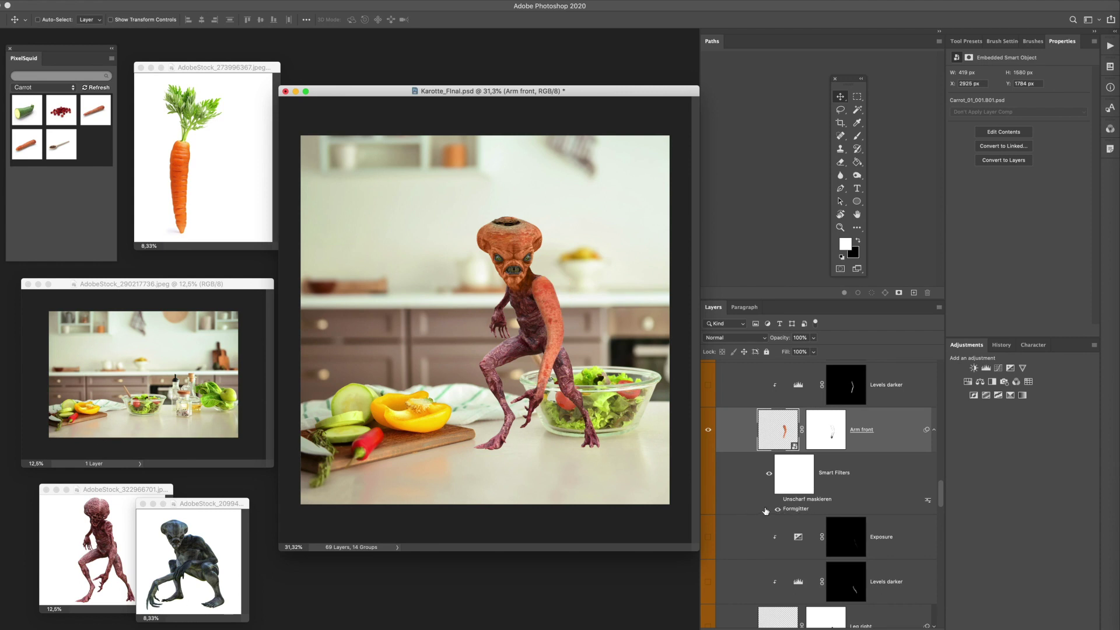
left_click(778, 510)
left_click(780, 510)
Step: Reopen the Formgitter warp of the Arm front layer, add a pin at the shoulder, nudge it slightly, and apply the warp
double_click(798, 510)
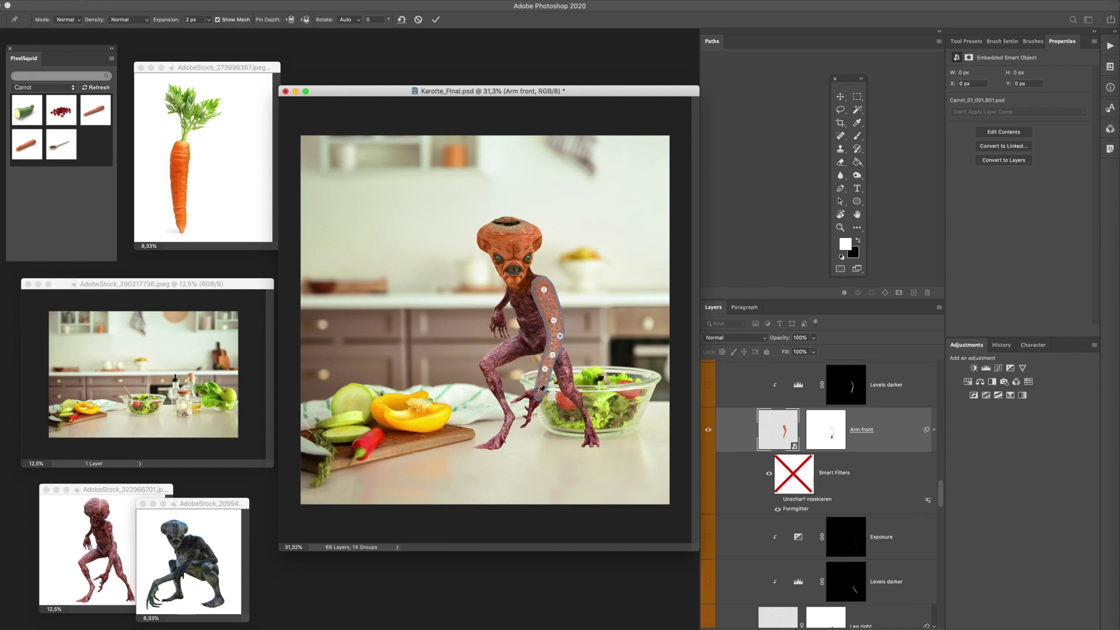
left_click(540, 278)
mouse_move(541, 278)
left_mouse_down()
mouse_move(559, 278)
mouse_move(539, 279)
left_mouse_up()
key("Return")
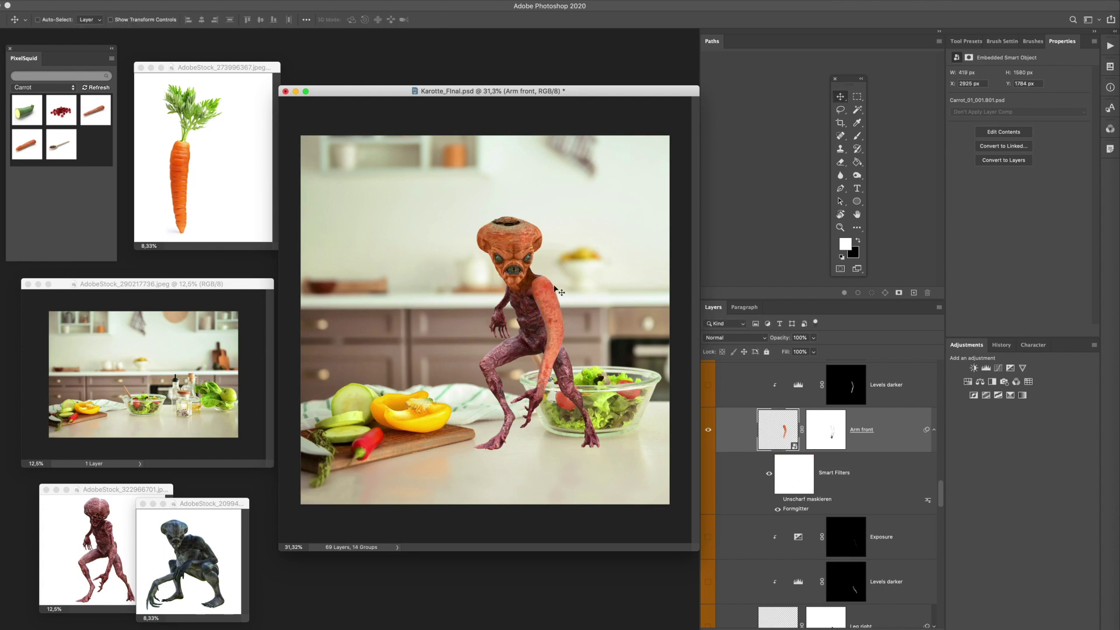
Step: Check the adjusted arm warp with Formgitter off and on, and collapse the Arm front layer's Smart Filters
left_click(777, 509)
left_click(777, 509)
left_click(934, 445)
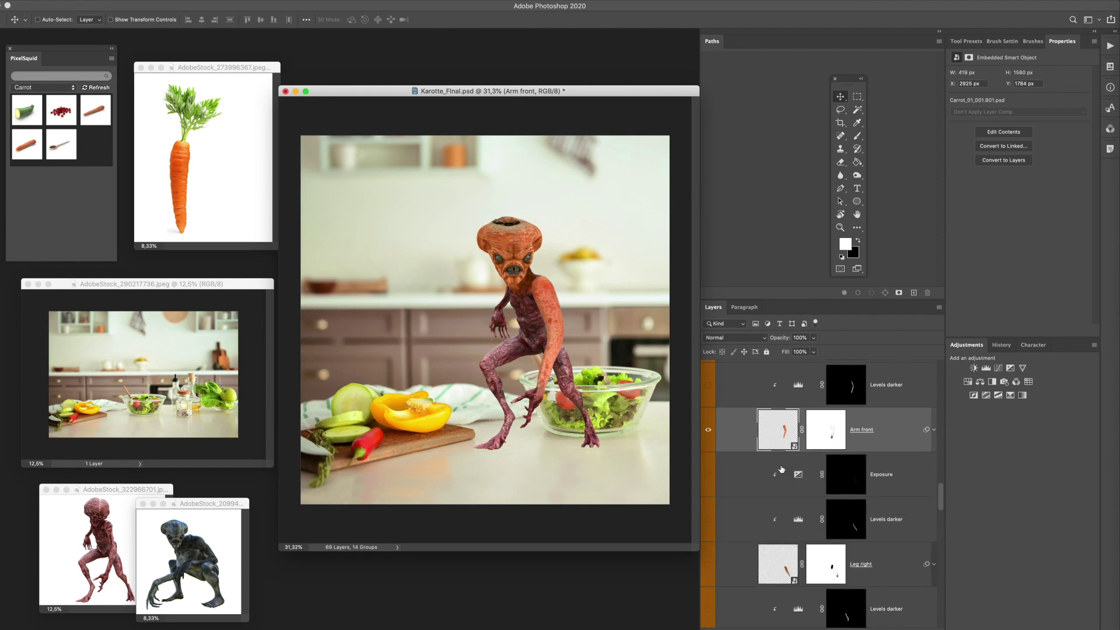
Step: Show the Leg right layer, expand its Smart Filters, and compare it with Formgitter off and on
scroll(781, 468, "up", 3)
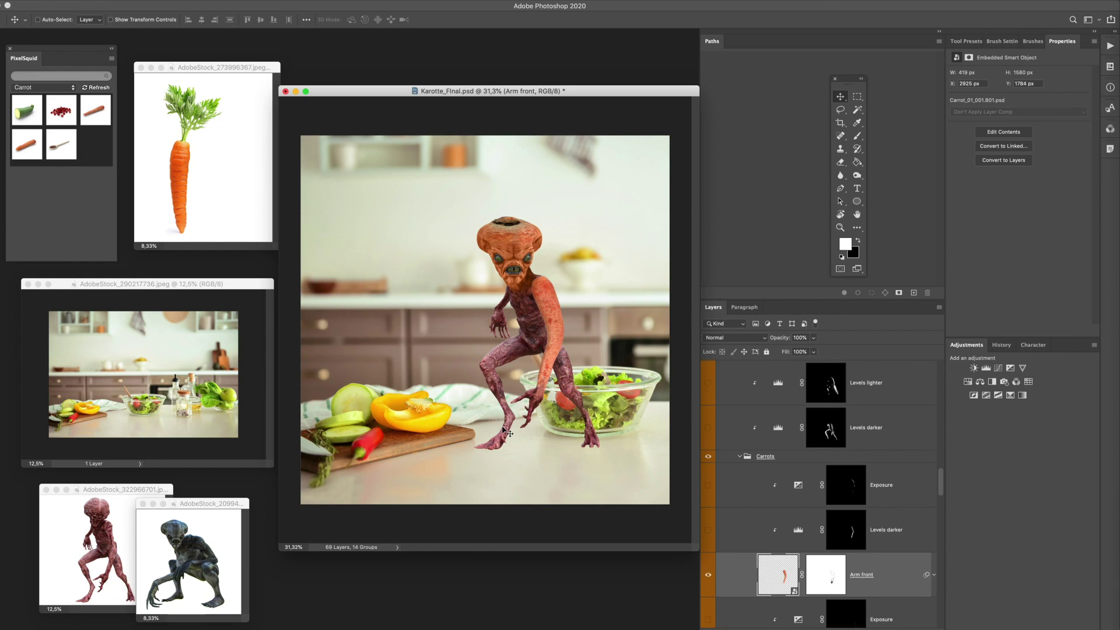
scroll(834, 434, "down", 7)
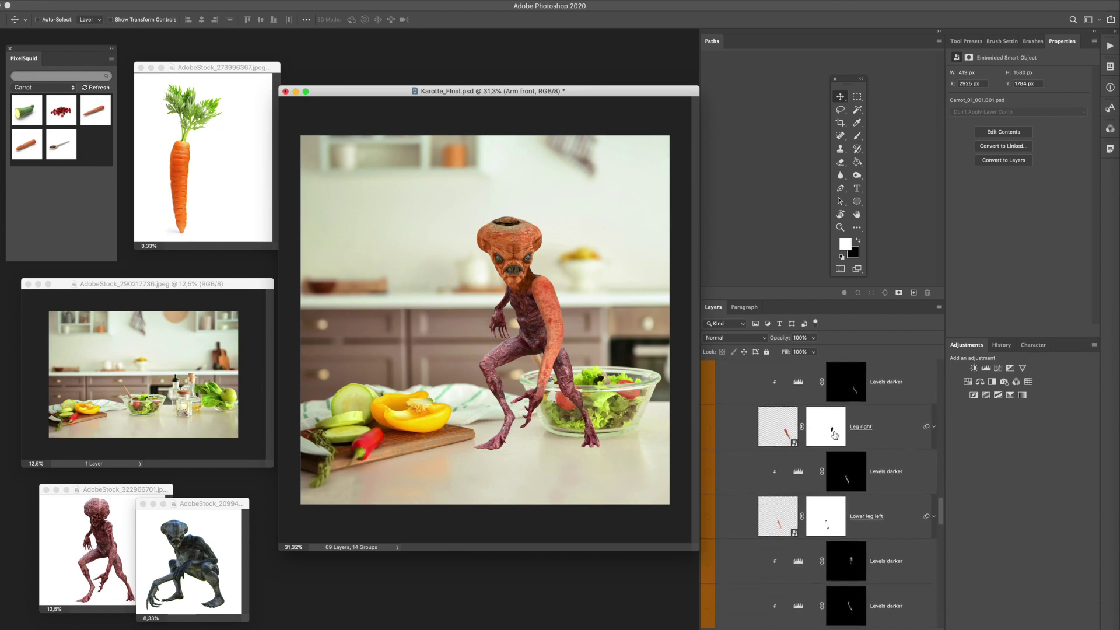
scroll(708, 442, "up", 1)
left_click(710, 463)
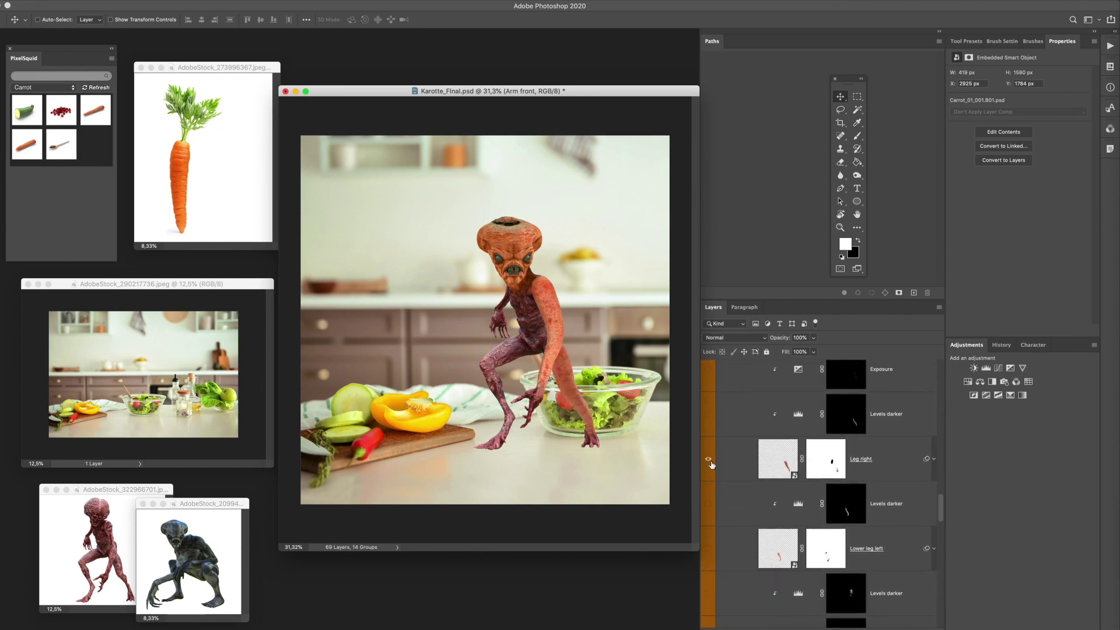
left_click(934, 459)
left_click(778, 541)
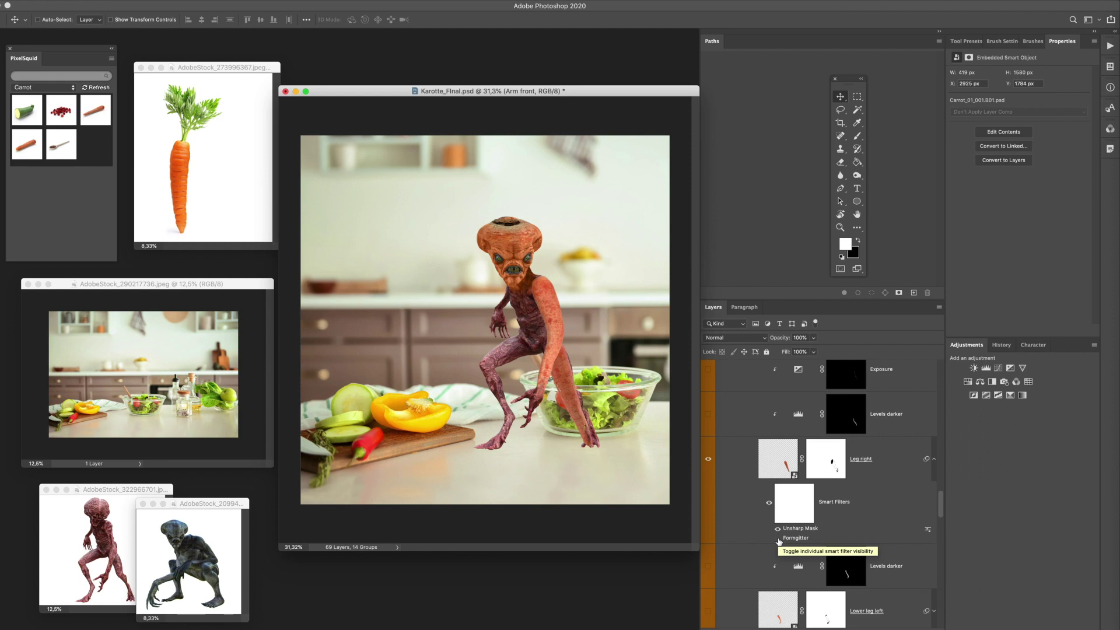
left_click(778, 539)
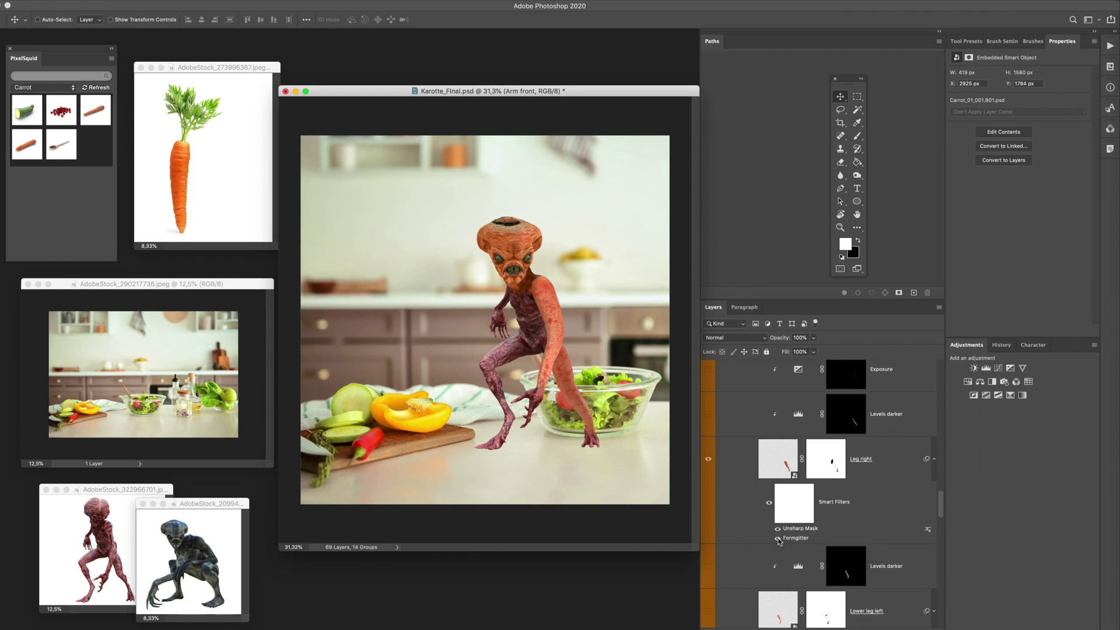
Step: Compare the Leg right layer with its mask disabled and enabled, and collapse its Smart Filters
left_click(832, 462, "shift")
left_click(831, 463, "shift")
left_click(831, 464, "shift")
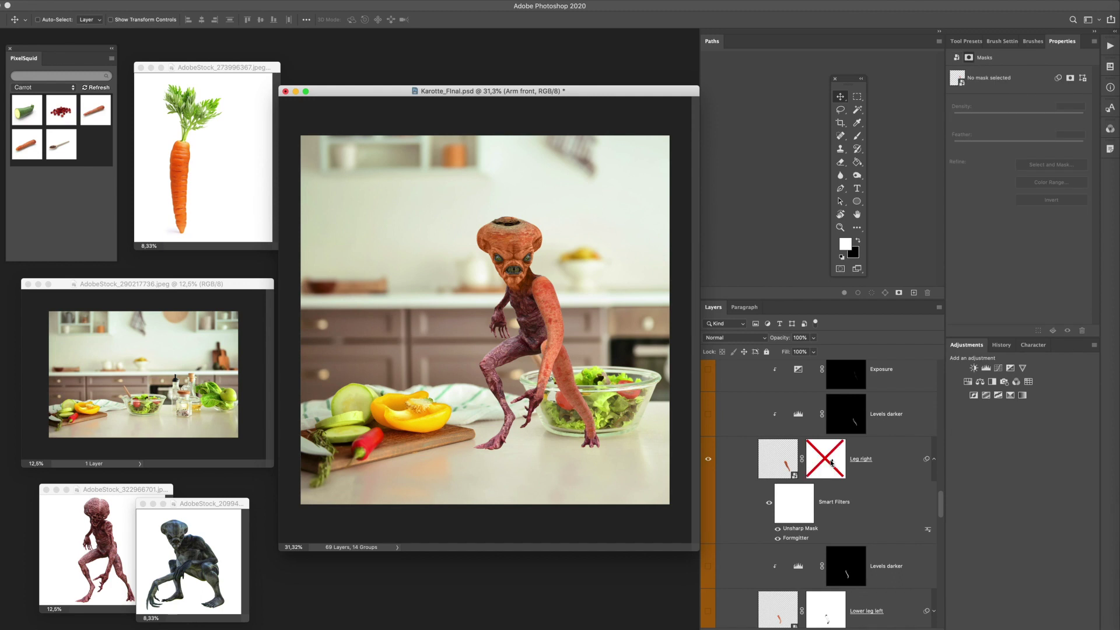
left_click(830, 464, "shift")
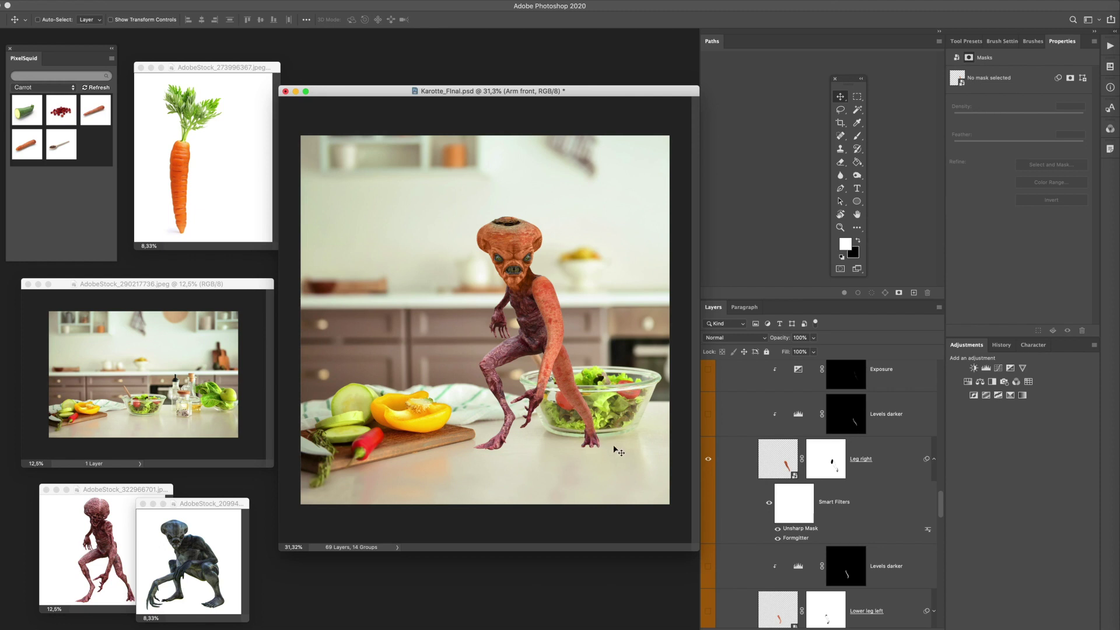
left_click(933, 459)
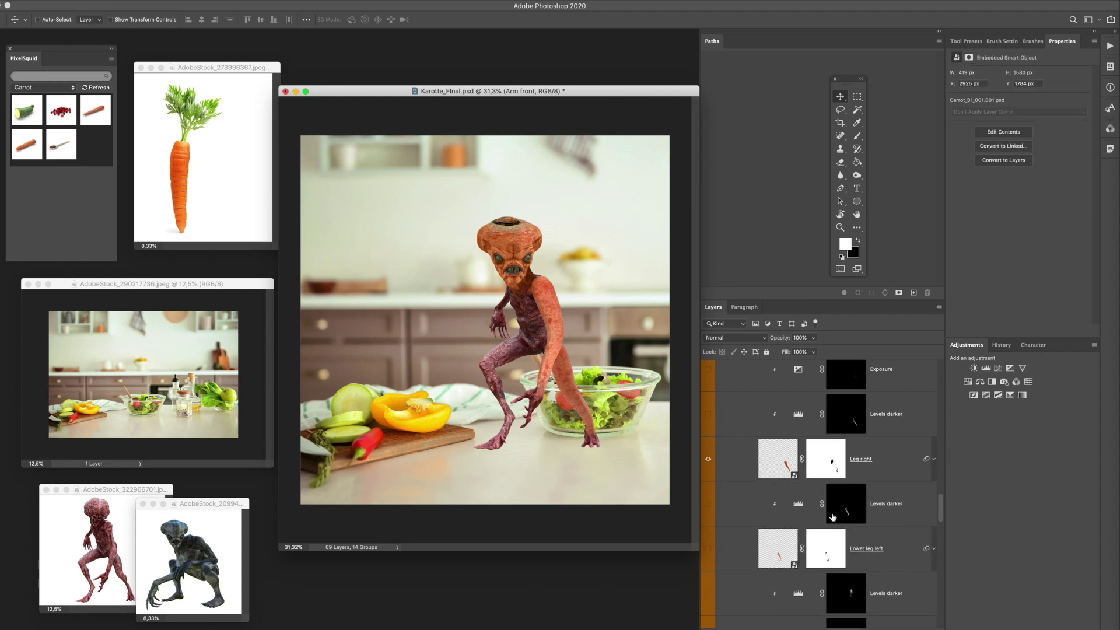
Step: Show the Lower leg left and Body layers in the Carrots group
scroll(767, 545, "down", 2)
left_click(708, 484)
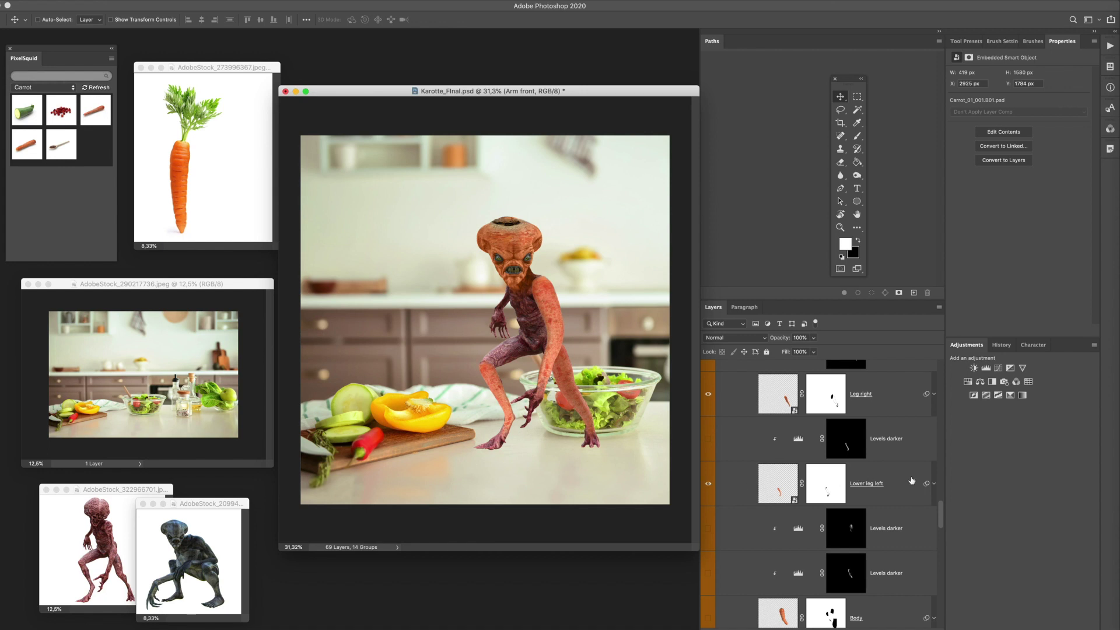
scroll(878, 470, "down", 4)
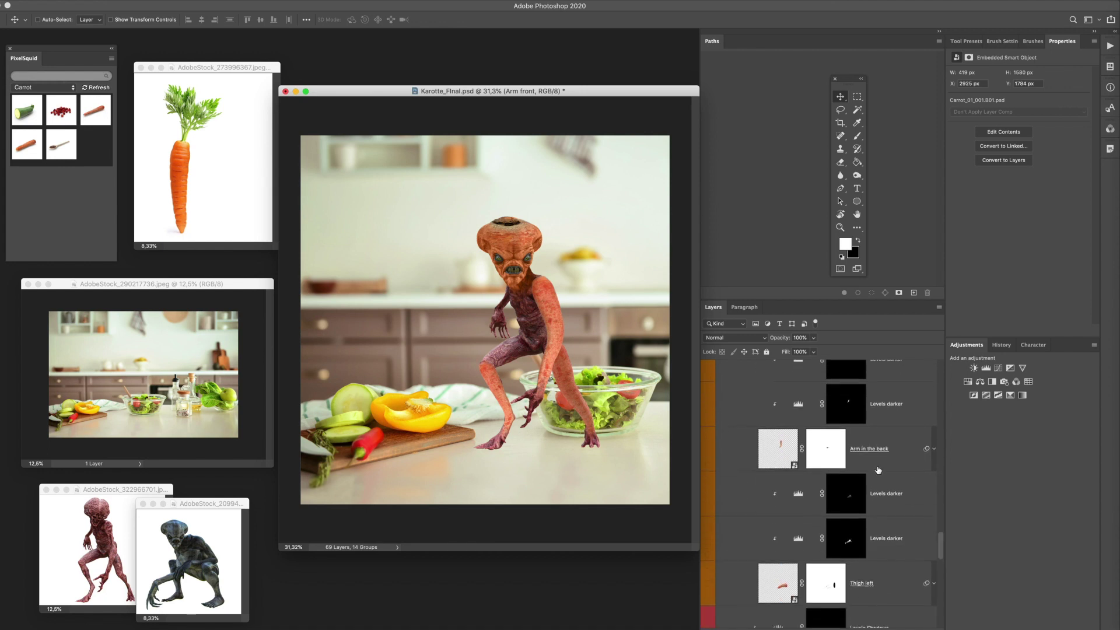
left_click(707, 429)
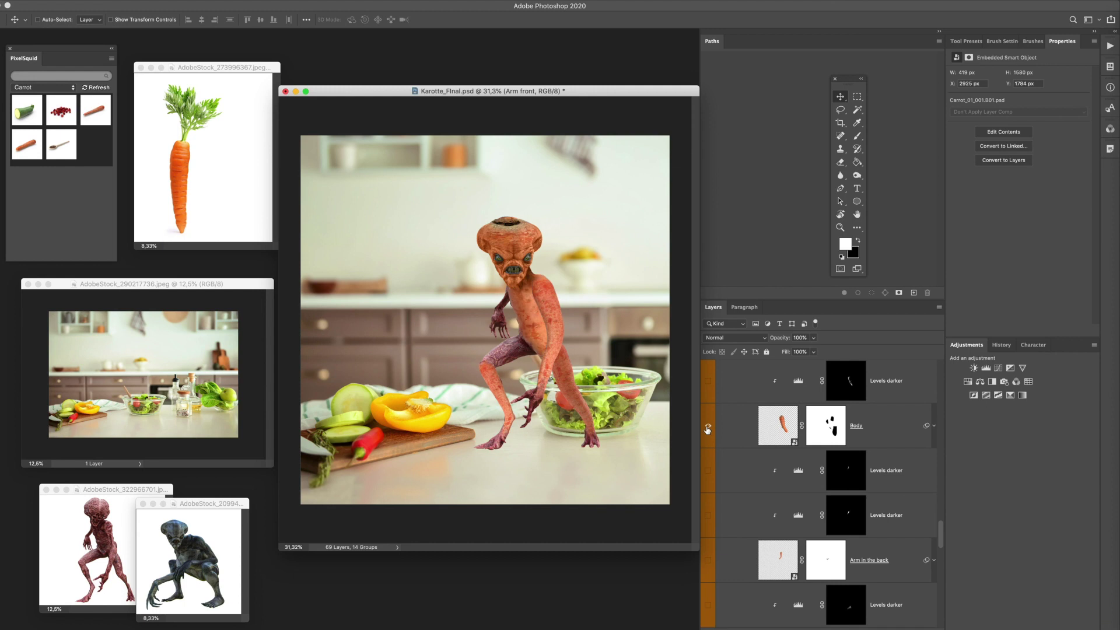
Step: Compare the Body layer with its Formgitter filter and its mask each switched off and on, and collapse its Smart Filters
left_click(934, 426)
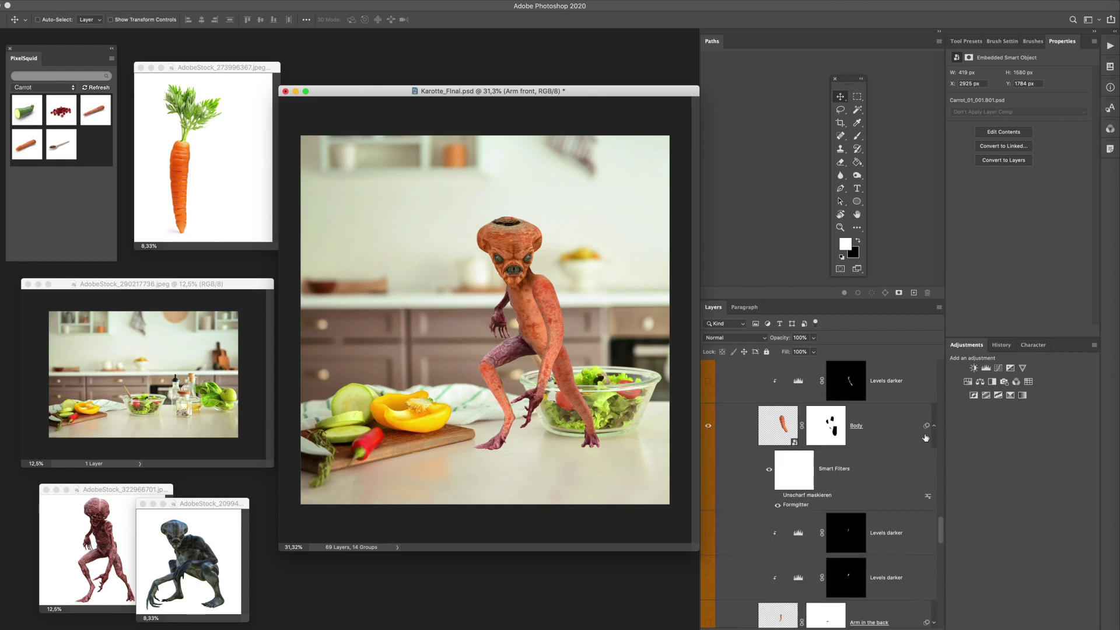
left_click(777, 506)
left_click(777, 505)
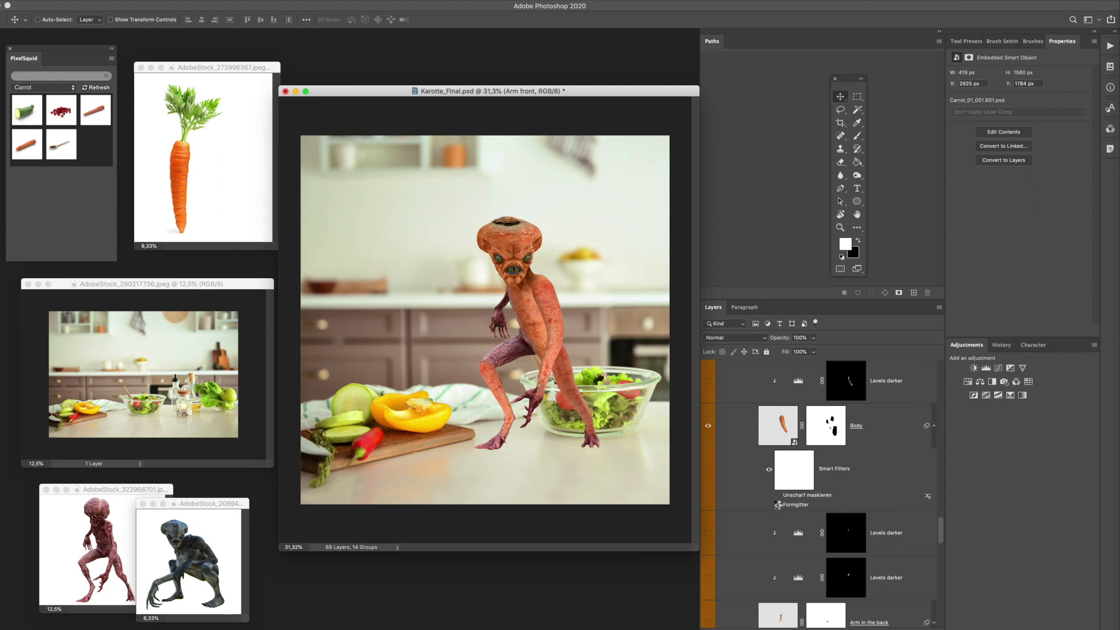
left_click(823, 433, "shift")
left_click(778, 506)
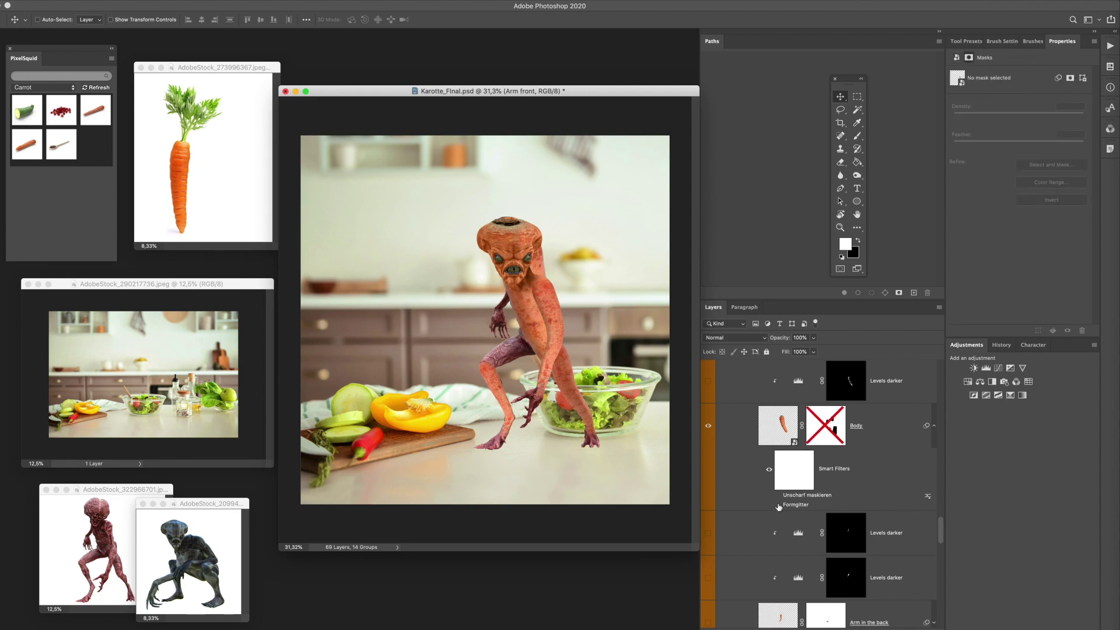
left_click(778, 505)
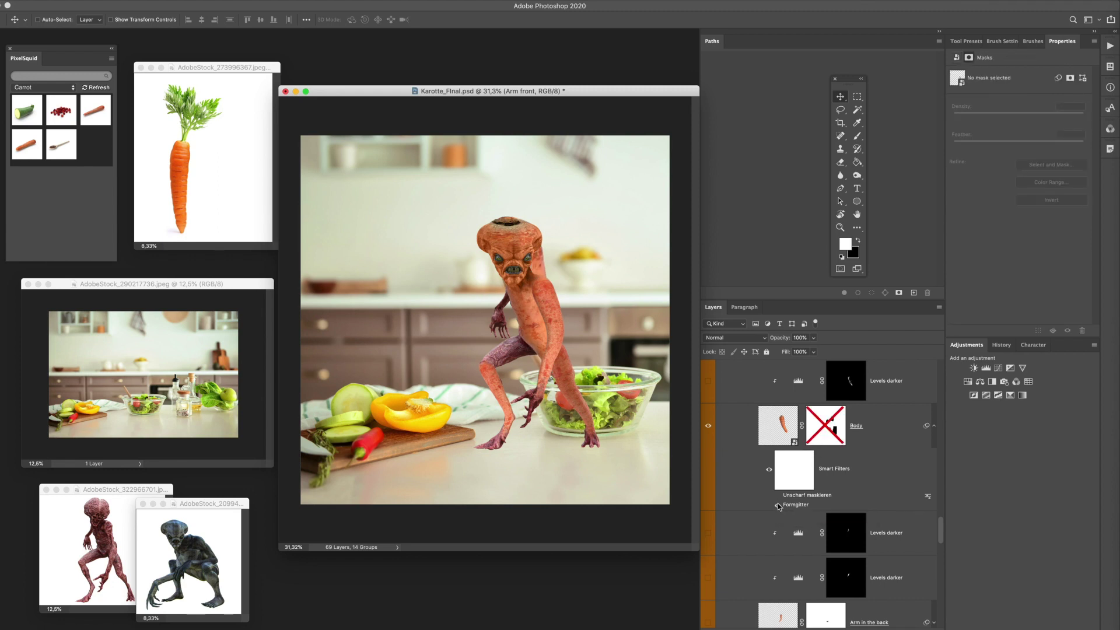
left_click(834, 432, "shift")
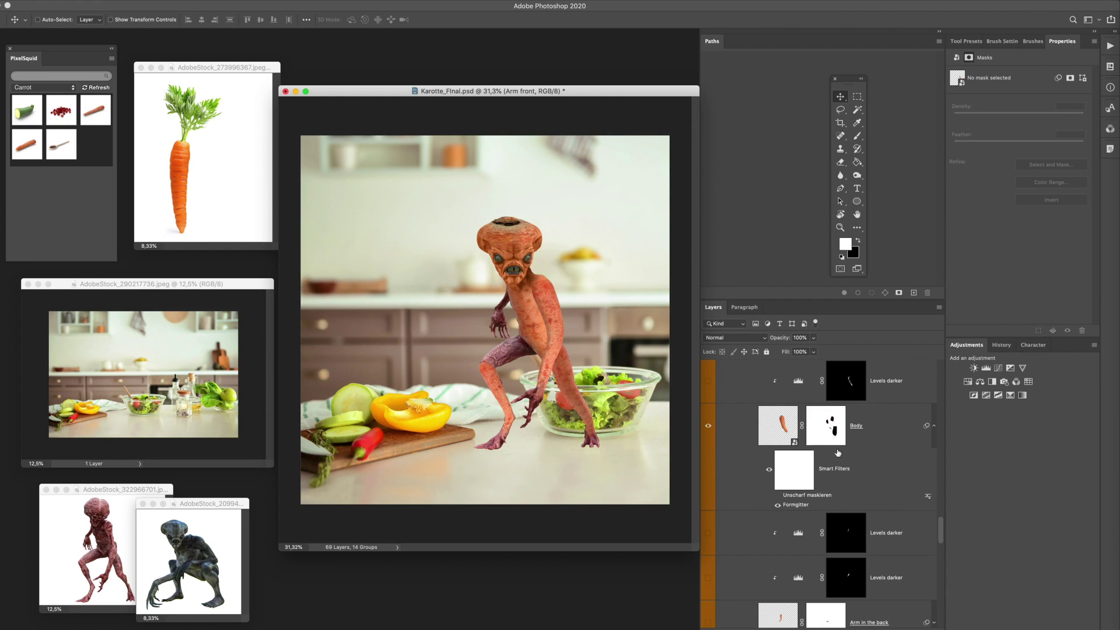
scroll(835, 438, "down", 3)
scroll(837, 449, "up", 3)
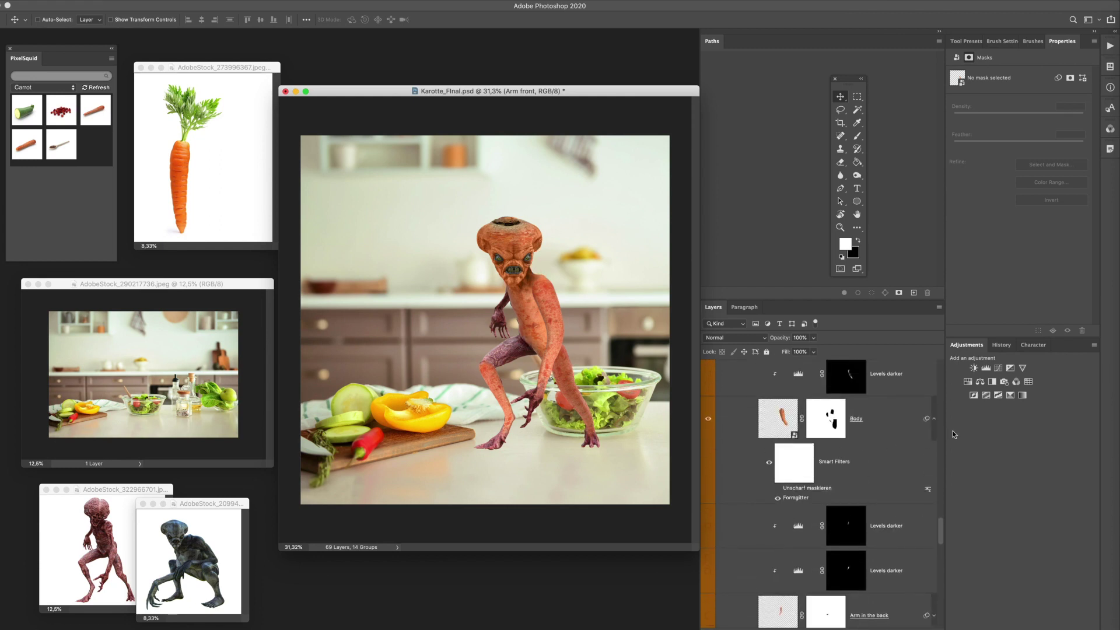
left_click(933, 419)
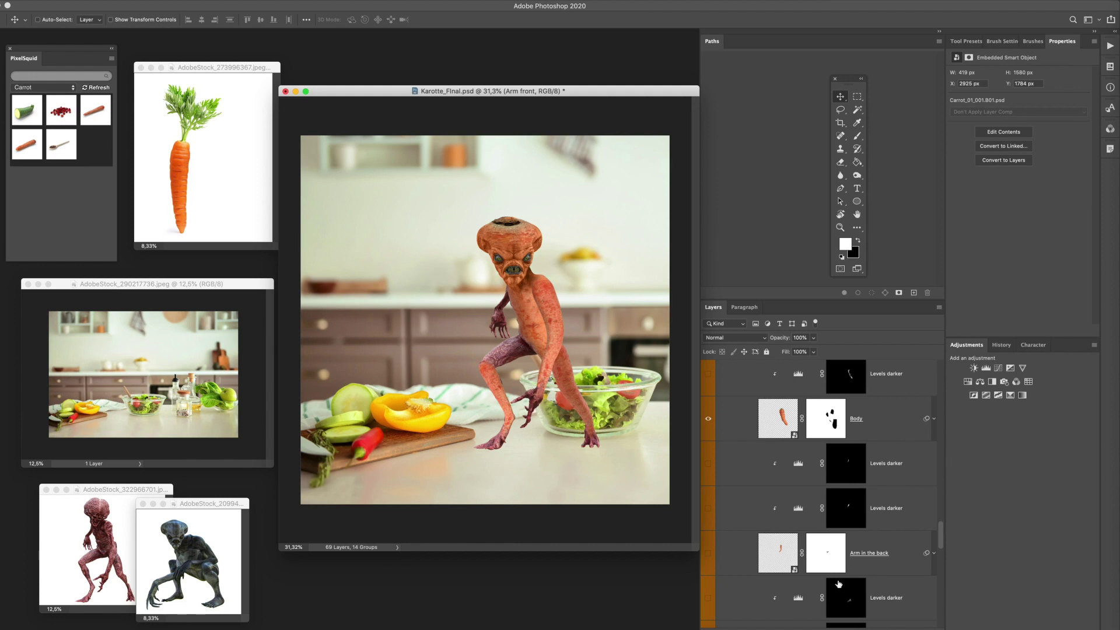
Step: Show the Arm in the back and Thigh left layers in the Carrots group
scroll(909, 465, "down", 3)
left_click(708, 477)
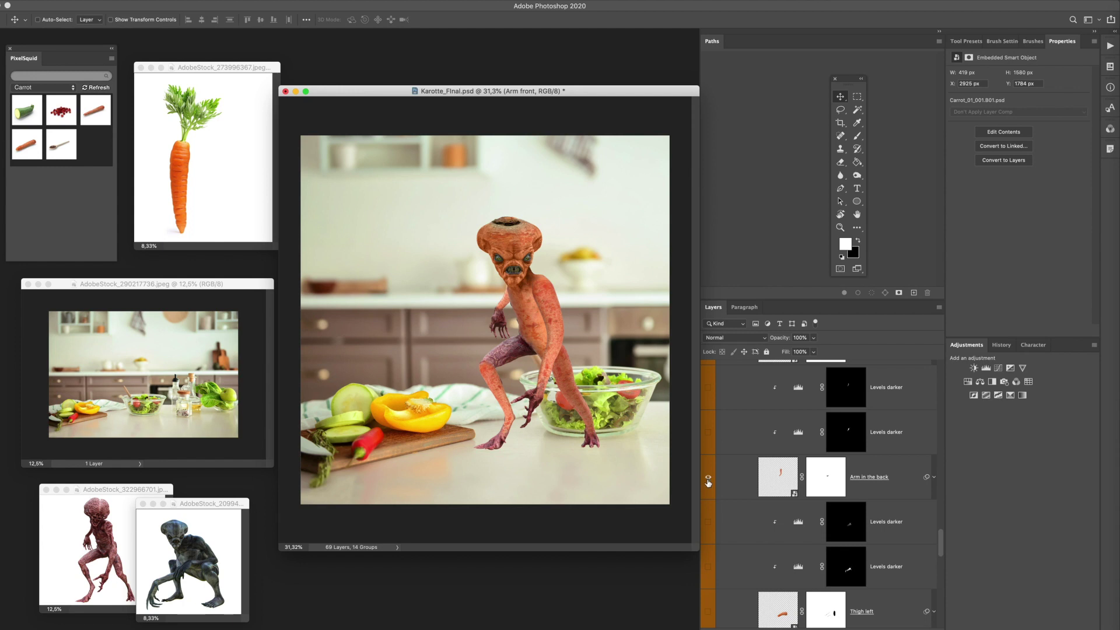
scroll(729, 558, "down", 4)
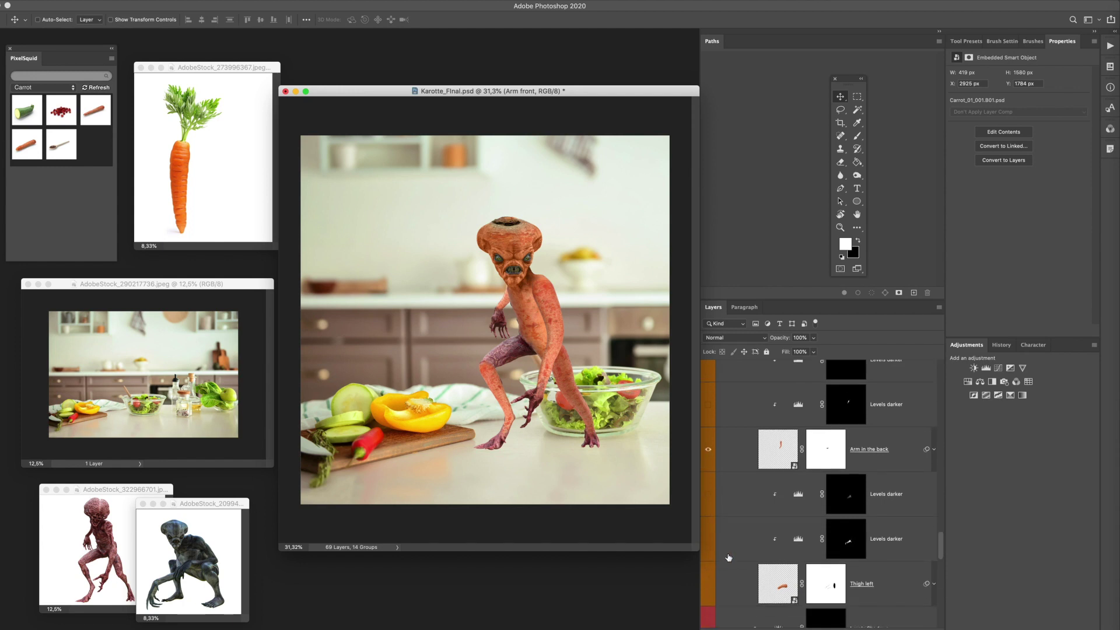
left_click(708, 507)
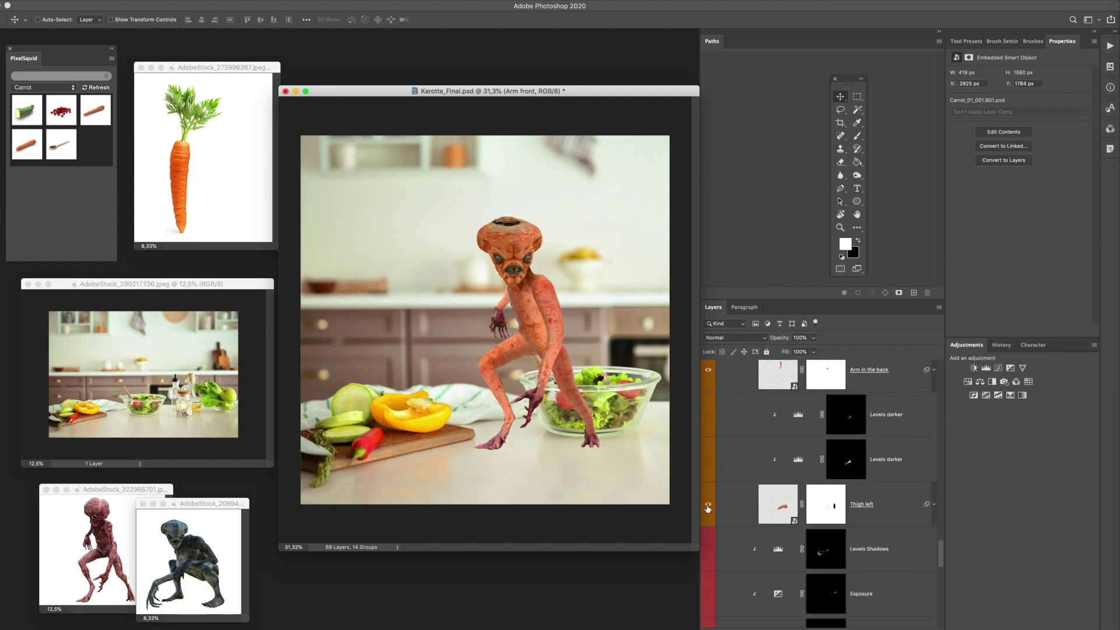
Step: Make the Karotte_Final.psd window slightly narrower and look down the layer stack through the Basic body group to the Background group
left_click_drag(699, 550, 690, 548)
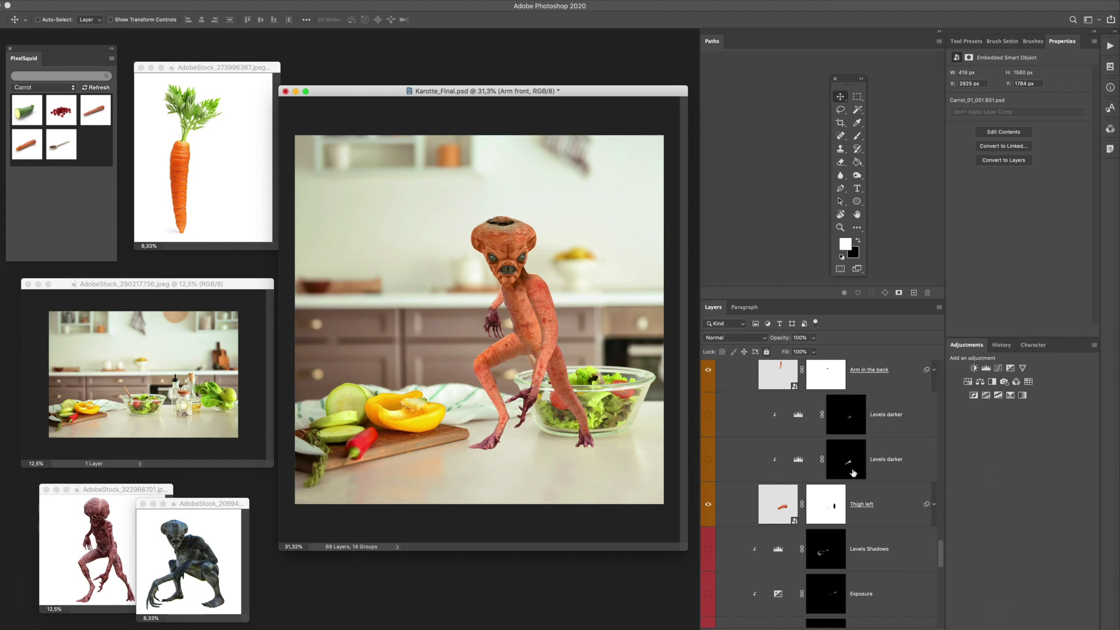
scroll(827, 495, "down", 8)
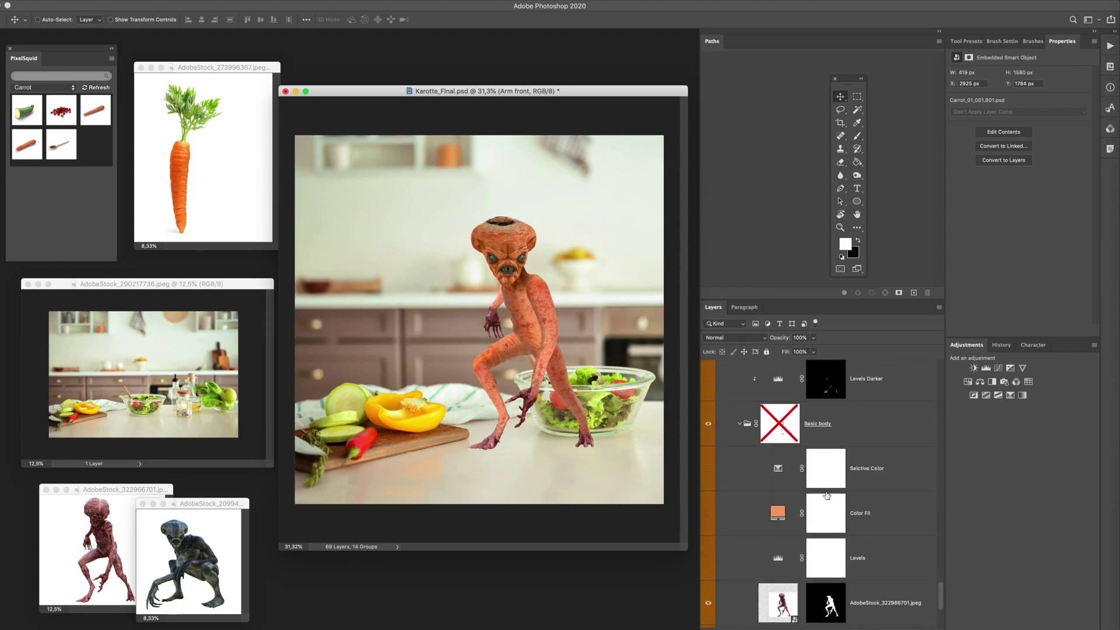
scroll(826, 496, "down", 5)
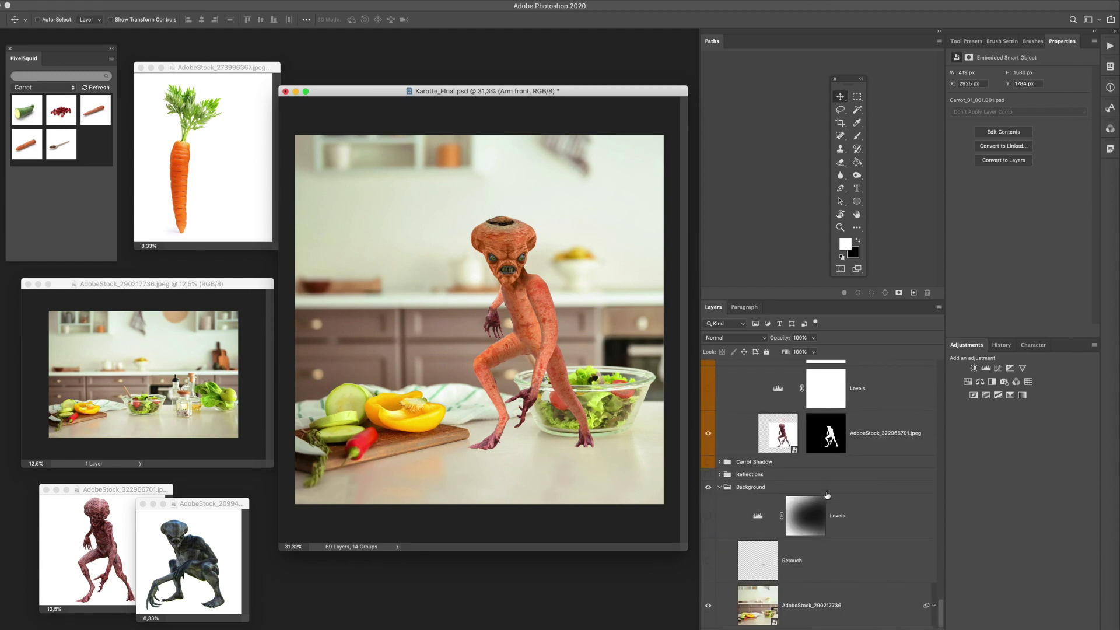
Step: Show the Levels adjustment in the Basic body group and clip Levels, Color Fil and Selctive Color to the AdobeStock_322966701.jpeg layer
scroll(826, 495, "up", 10)
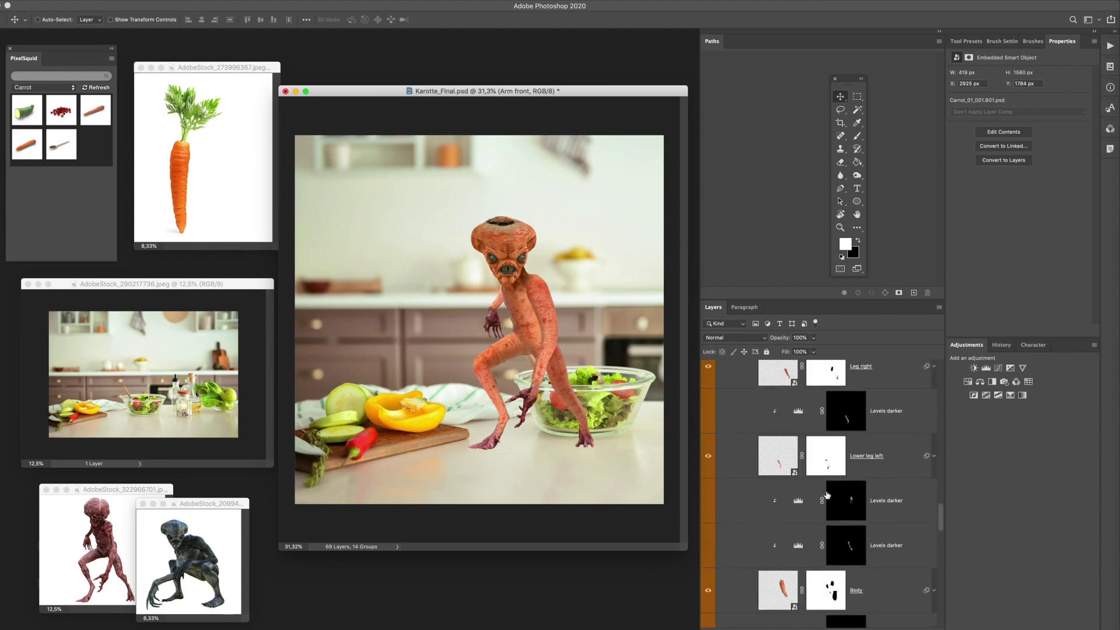
scroll(826, 495, "up", 3)
scroll(826, 494, "down", 10)
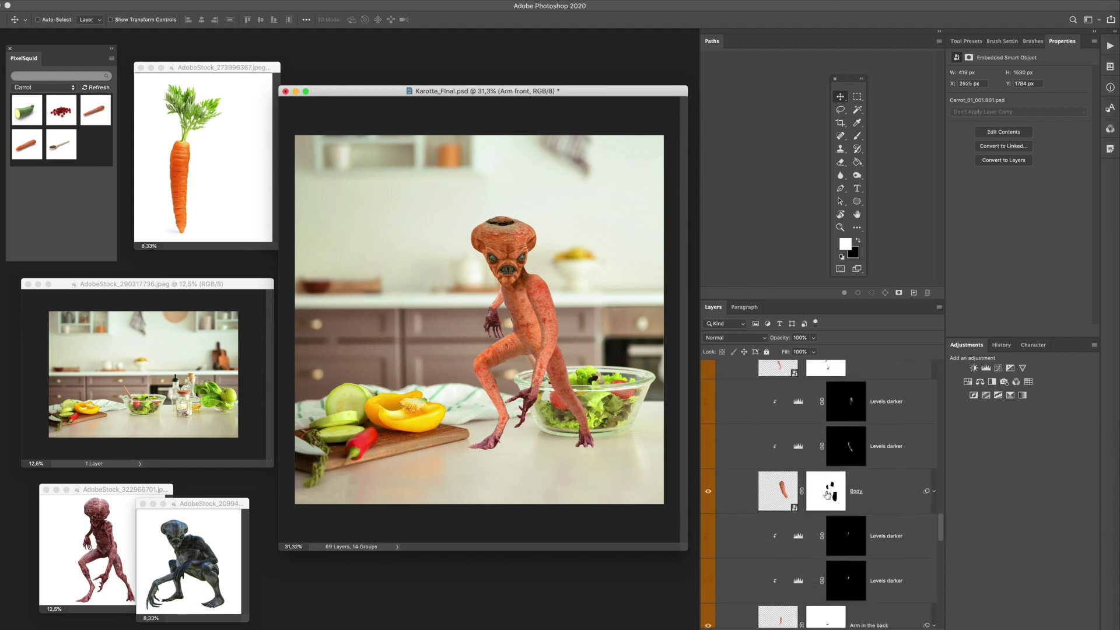
scroll(826, 494, "down", 5)
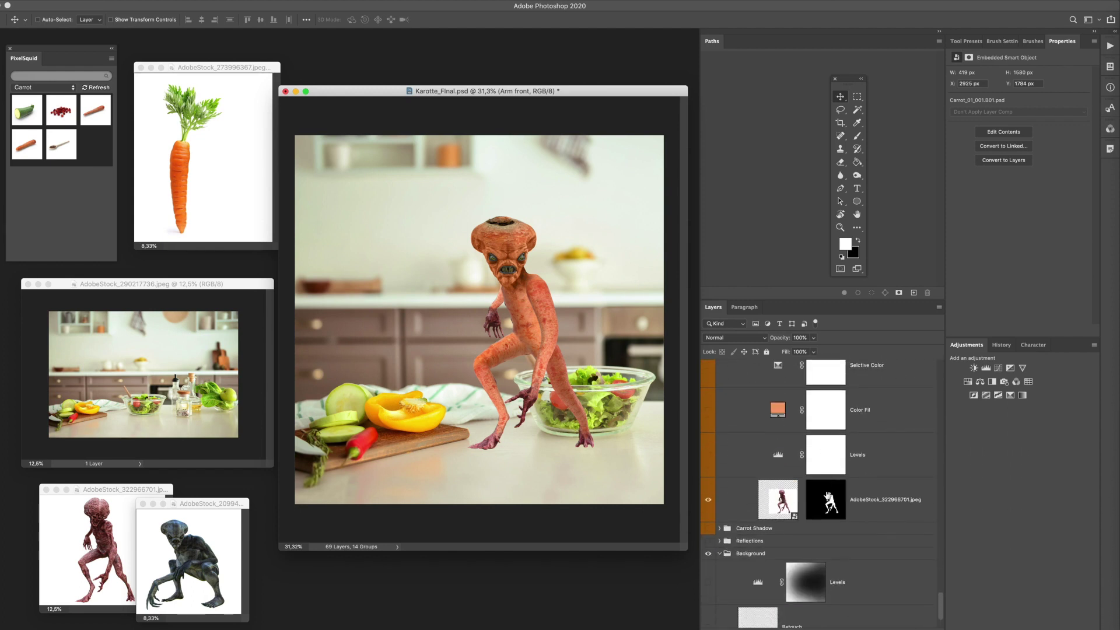
scroll(826, 494, "up", 4)
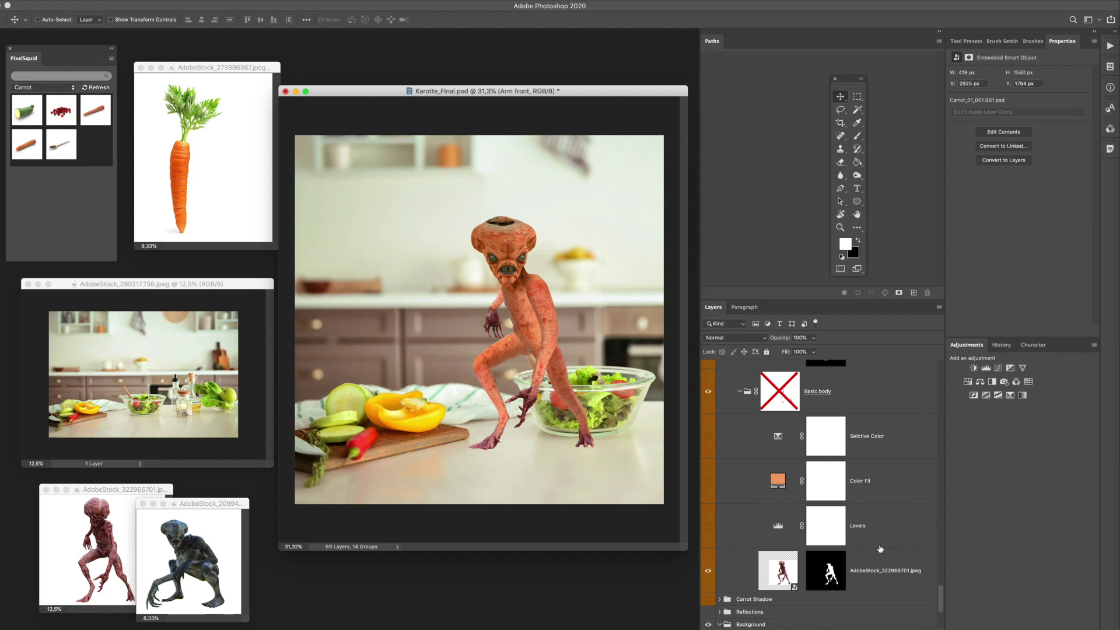
left_click(708, 526)
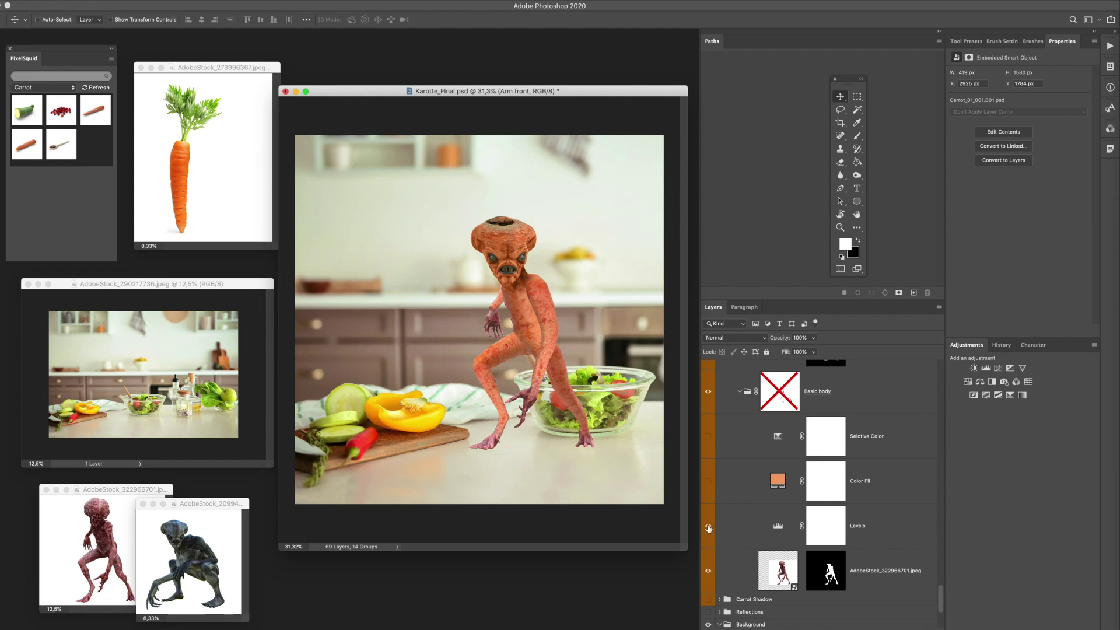
left_click(864, 549, "alt")
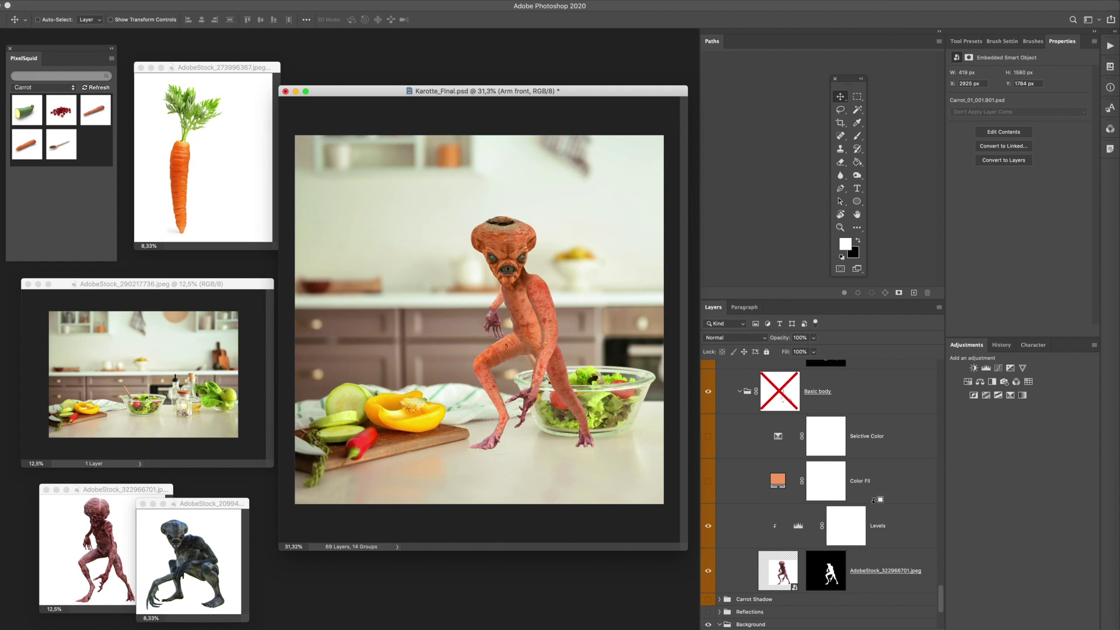
left_click(876, 503, "alt")
left_click(877, 454, "alt")
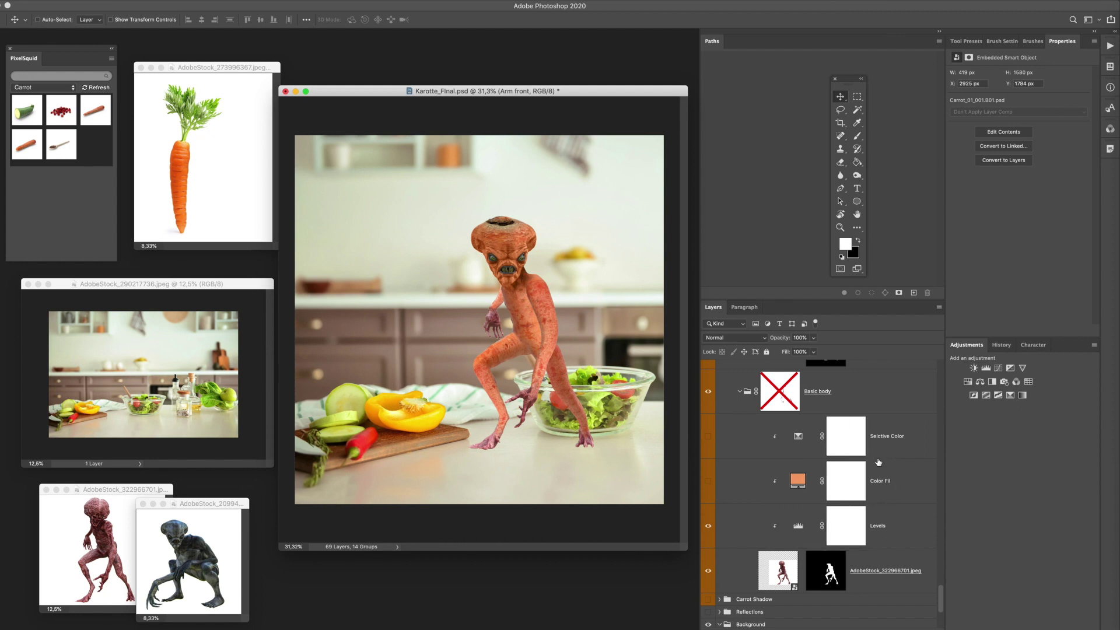
Step: Compare the Basic body Levels off and on, show Color Fil and Selctive Color, and open the Selctive Color settings
left_click(709, 529)
left_click(709, 529)
left_click(709, 528)
left_click(709, 528)
left_click(709, 528)
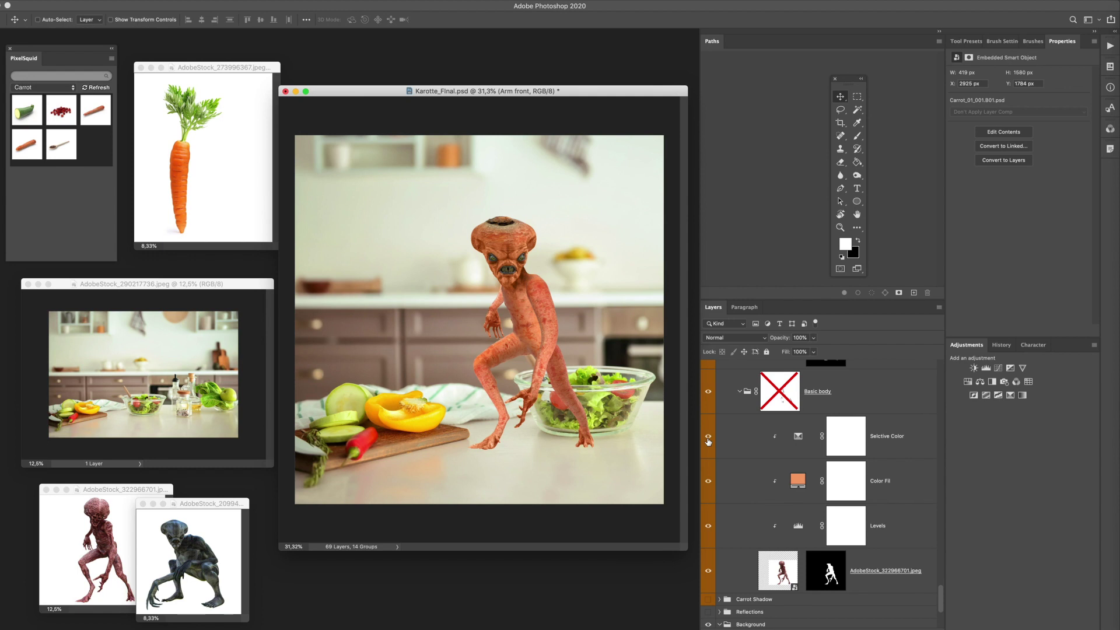
left_click(797, 442)
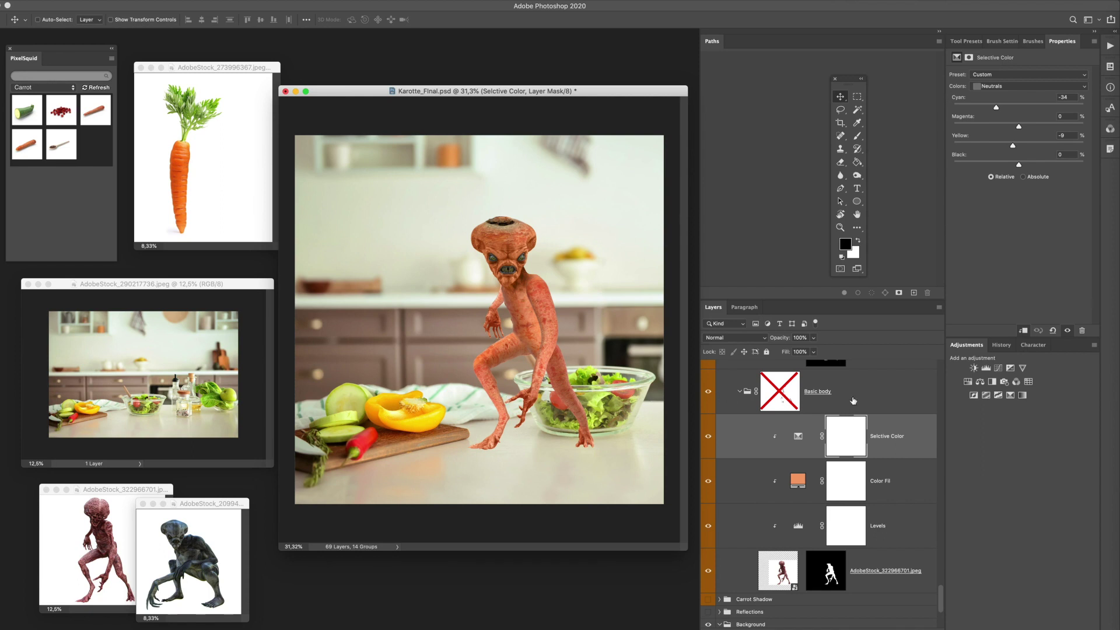
Step: Show the Levels adjustment in the Background group
scroll(852, 400, "up", 2)
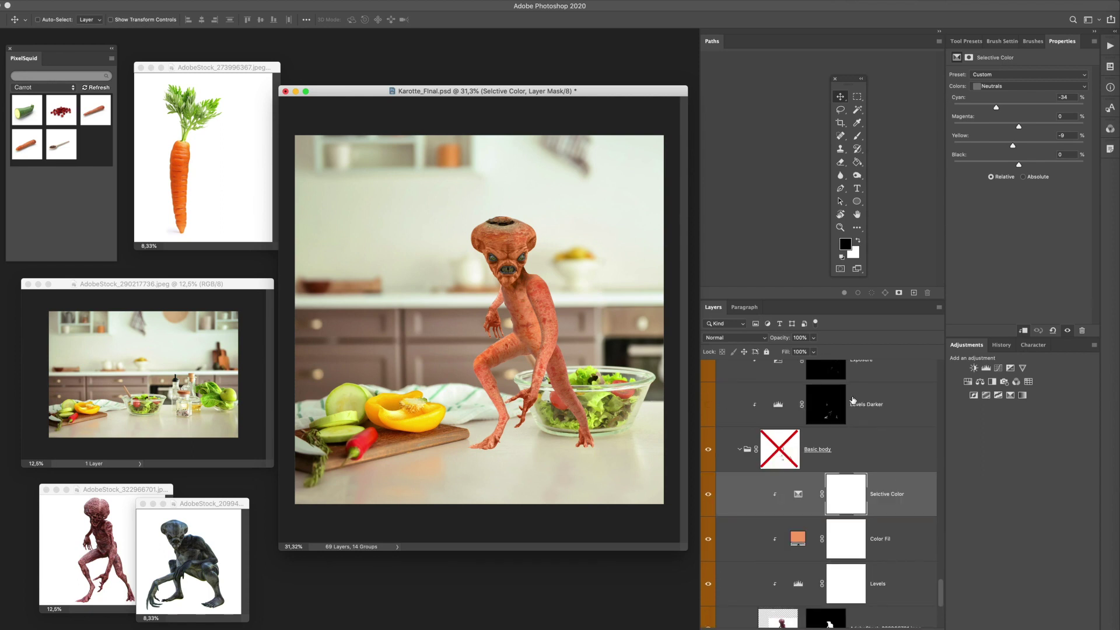
scroll(852, 400, "up", 3)
scroll(853, 400, "down", 3)
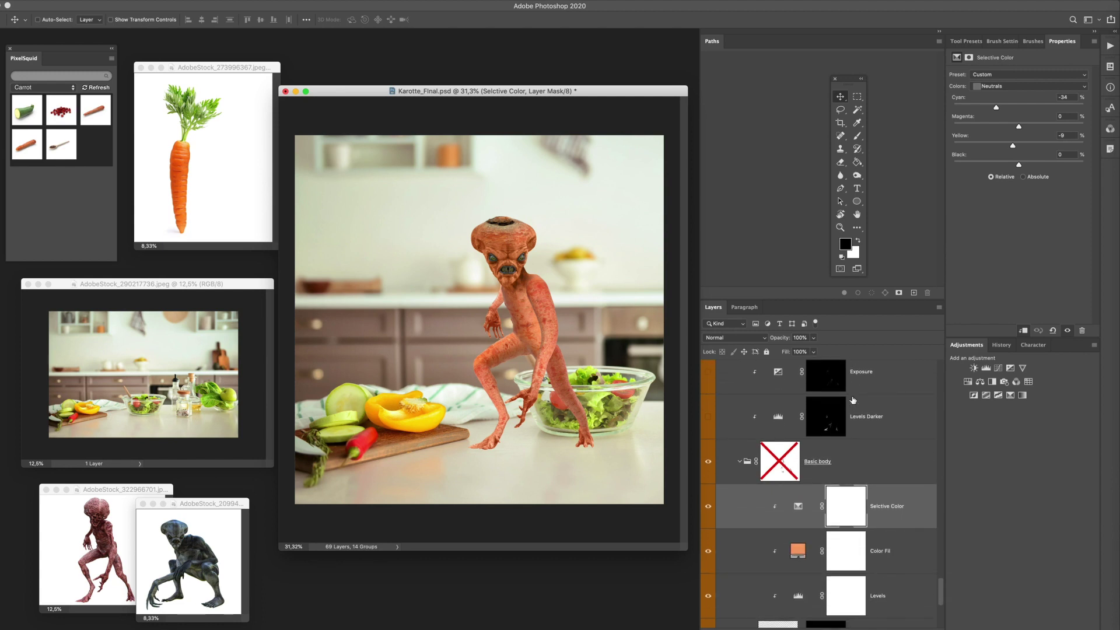
scroll(852, 400, "down", 3)
scroll(852, 400, "up", 6)
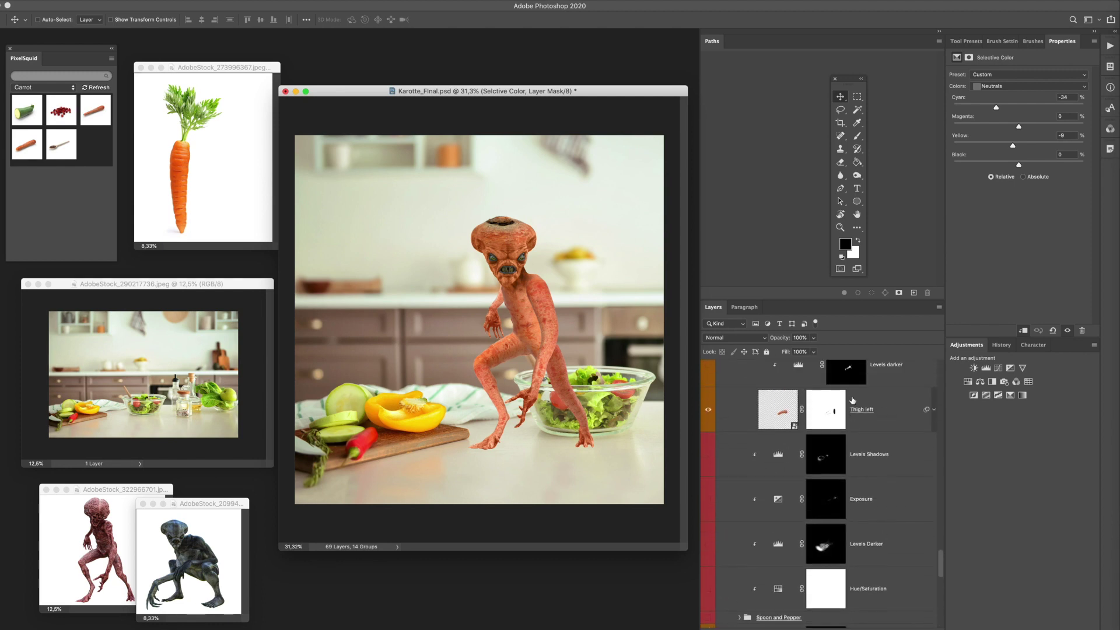
scroll(852, 400, "up", 1)
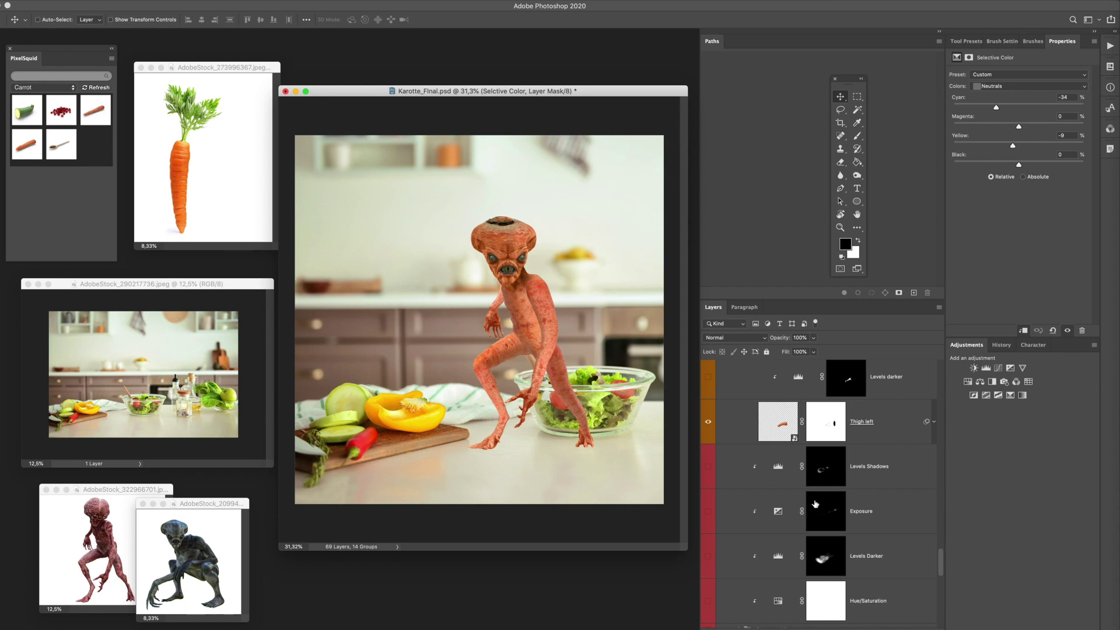
scroll(815, 504, "down", 10)
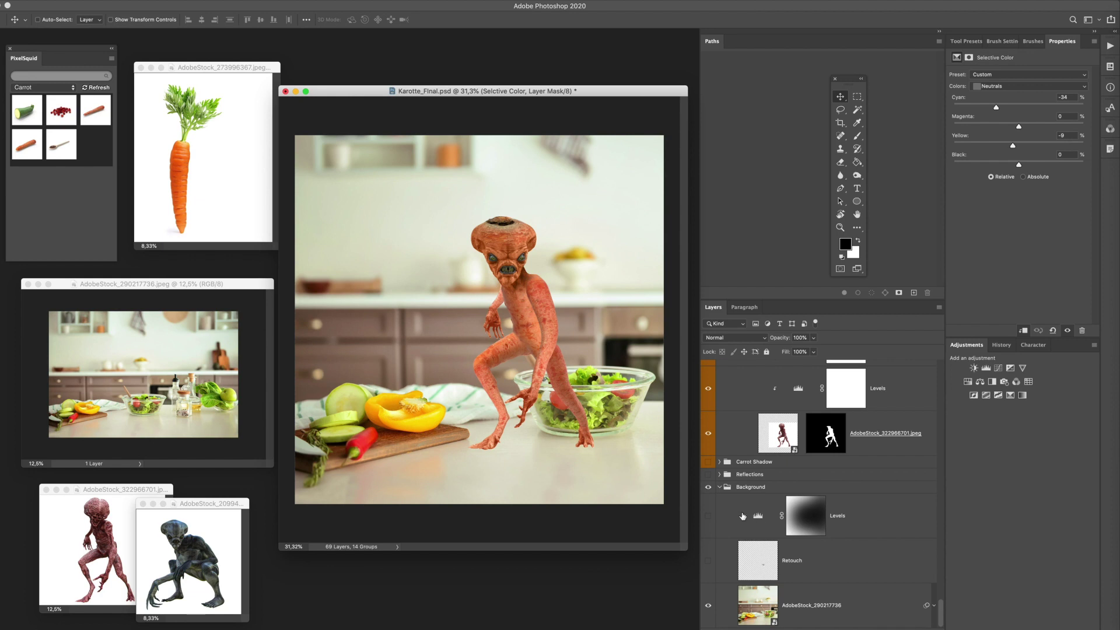
left_click(709, 518)
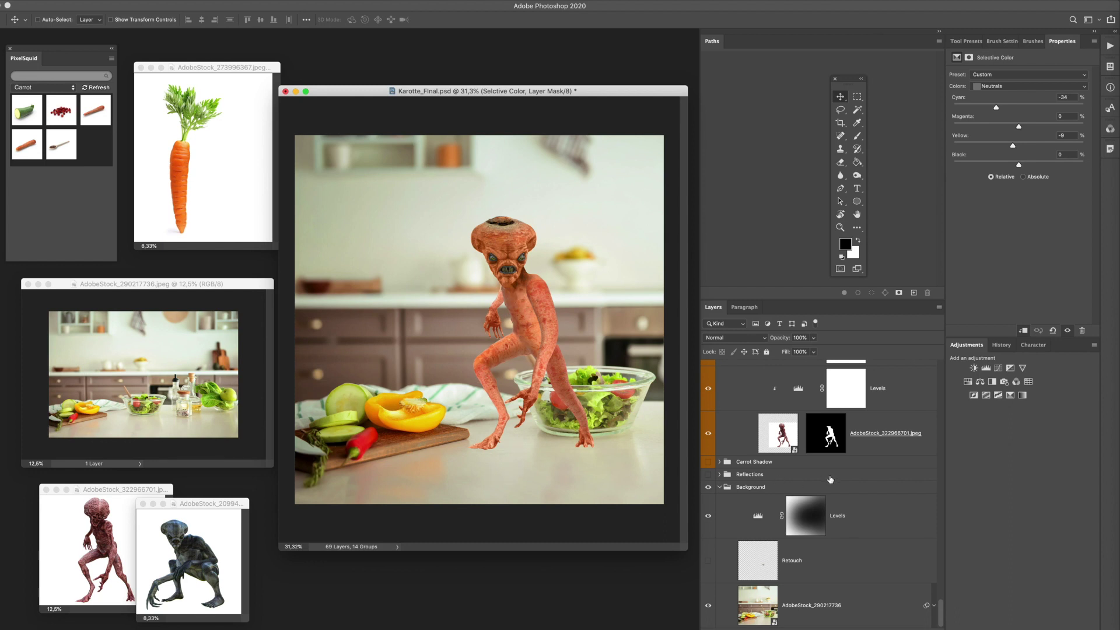
Step: Show the lower Levels darker adjustment above Thigh left, comparing it off and on, and set its white output level to 174
scroll(830, 479, "up", 8)
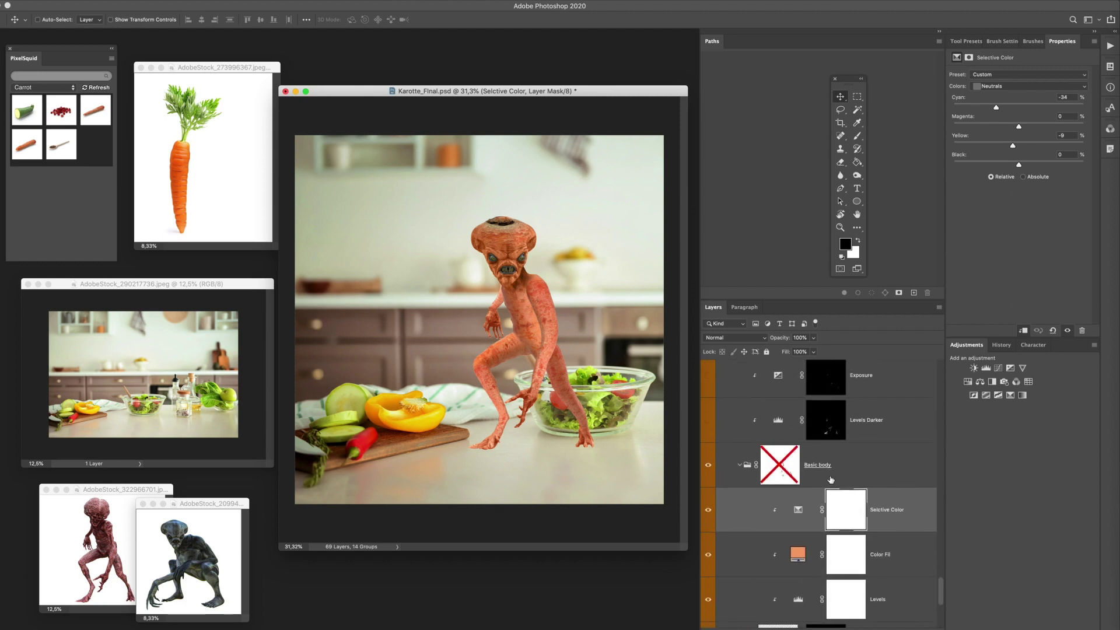
scroll(830, 480, "up", 5)
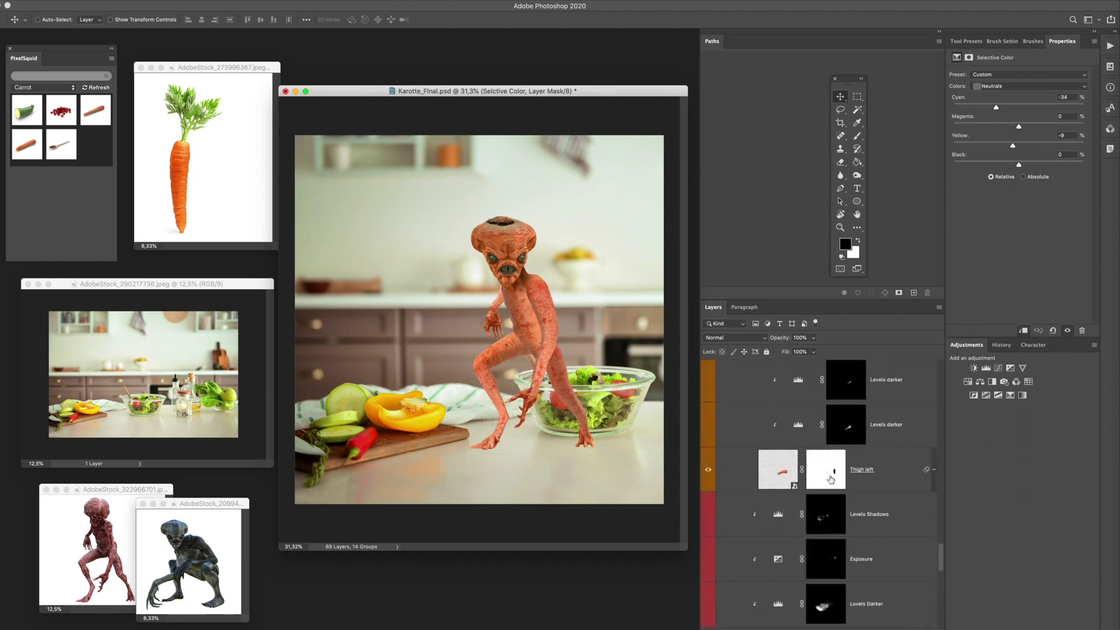
scroll(831, 480, "down", 2)
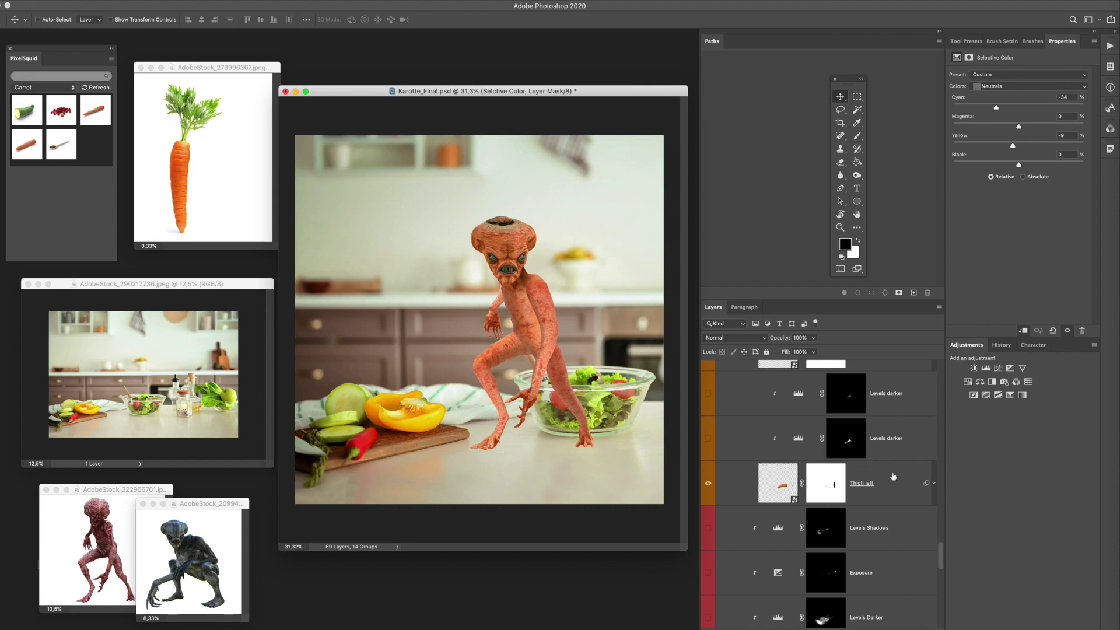
scroll(892, 476, "up", 2)
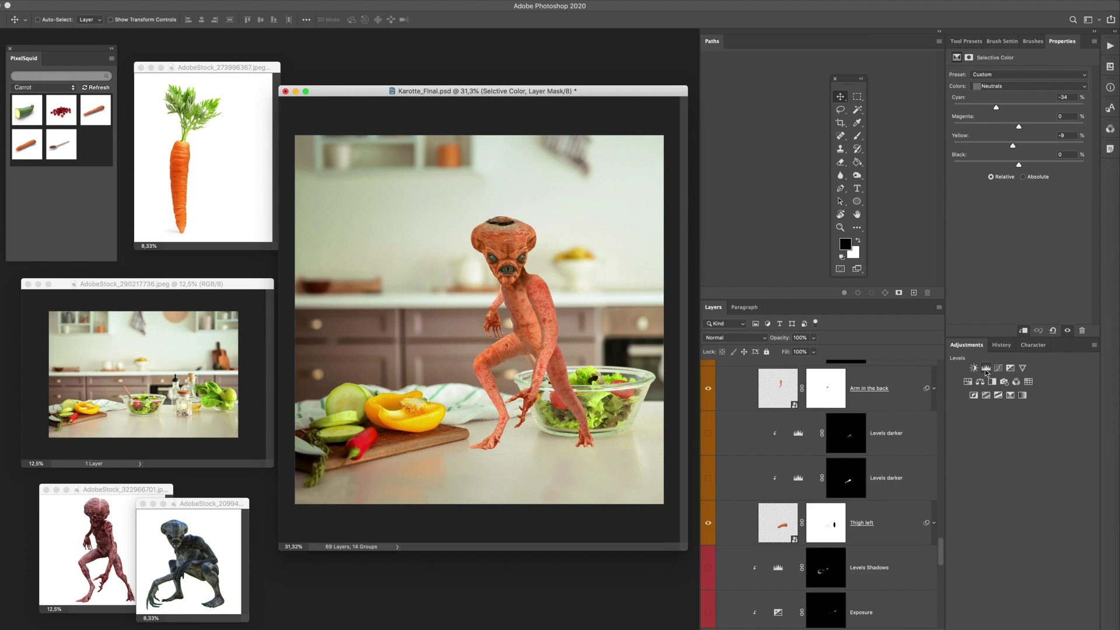
left_click(709, 479)
left_click(708, 479)
left_click(709, 479)
left_click(709, 479)
left_click(709, 480)
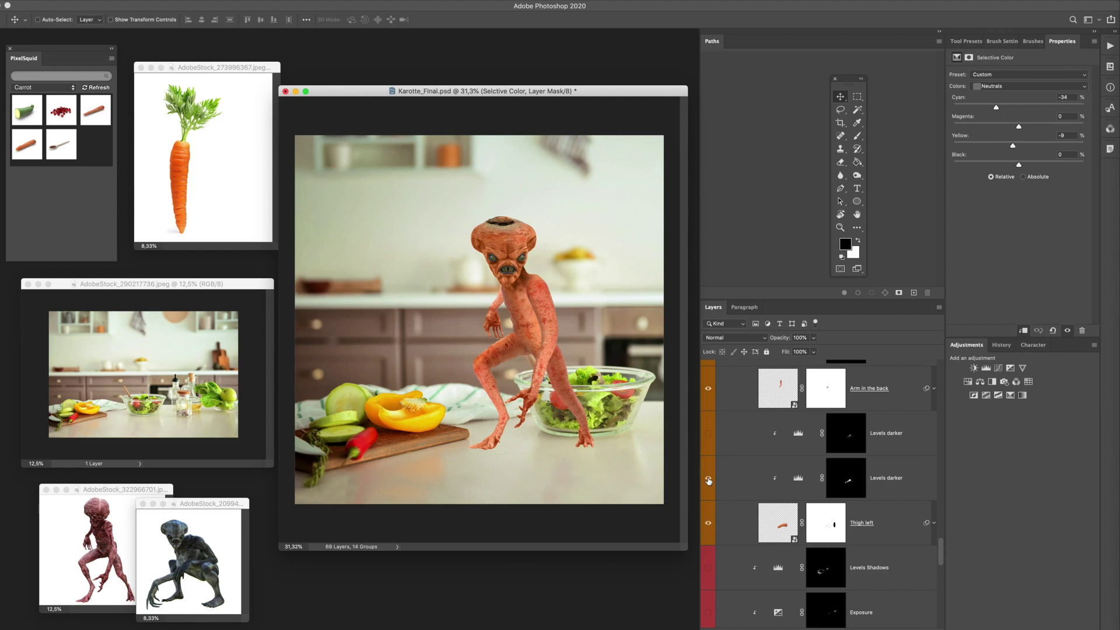
left_click(799, 480)
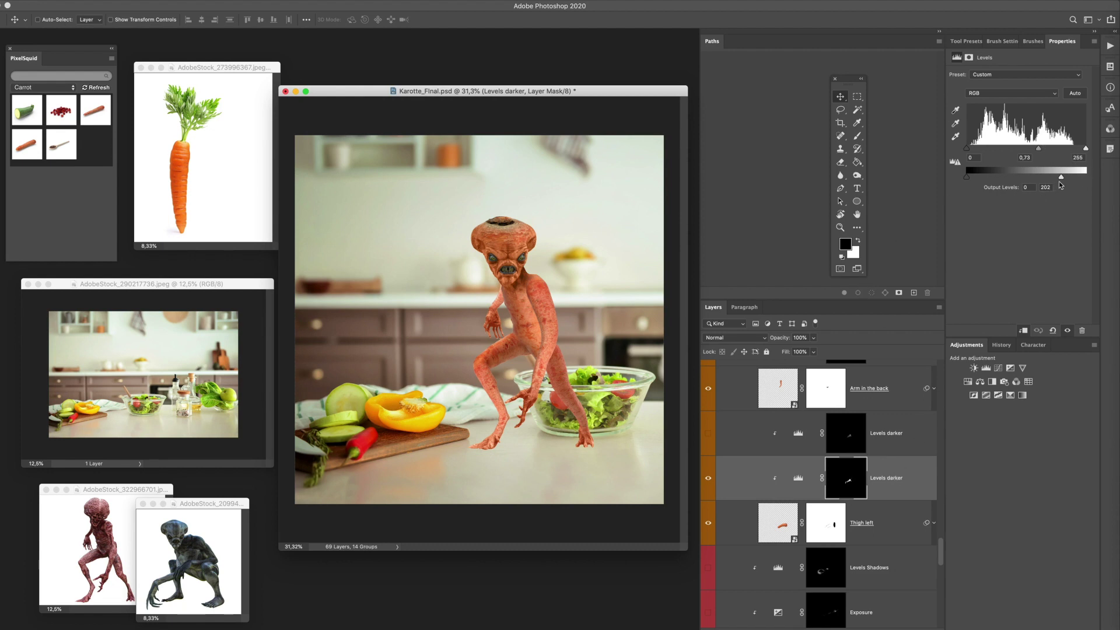
left_click_drag(1062, 179, 1048, 180)
Step: Show the upper Levels darker adjustment above Thigh left, comparing it off and on, and reduce its opacity to 71%
left_click(708, 434)
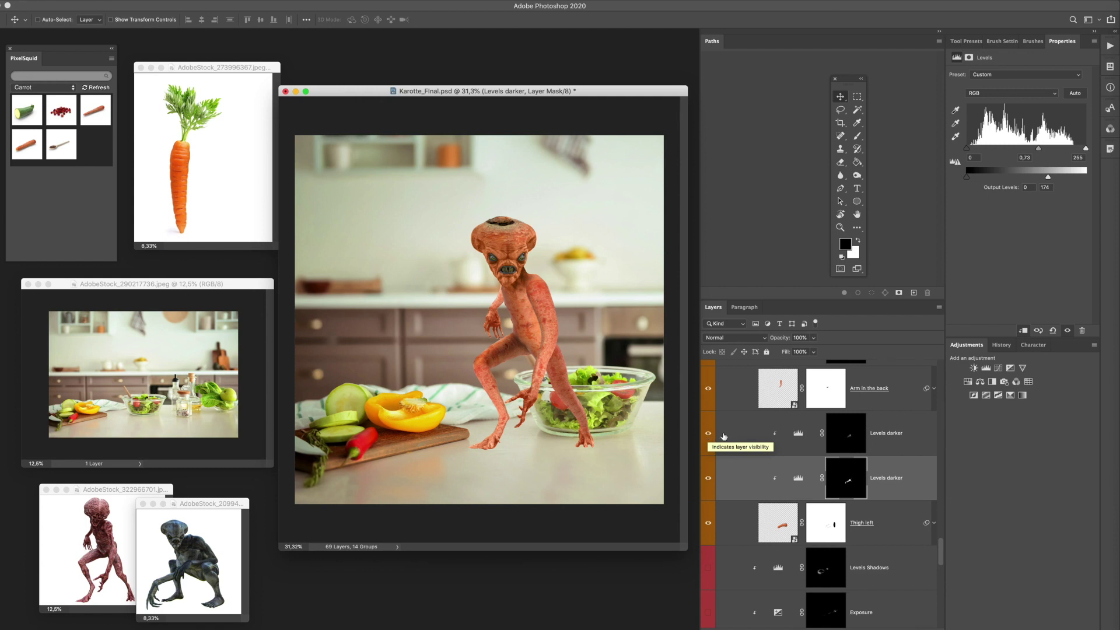
left_click(708, 434)
left_click(708, 434)
left_click(919, 438)
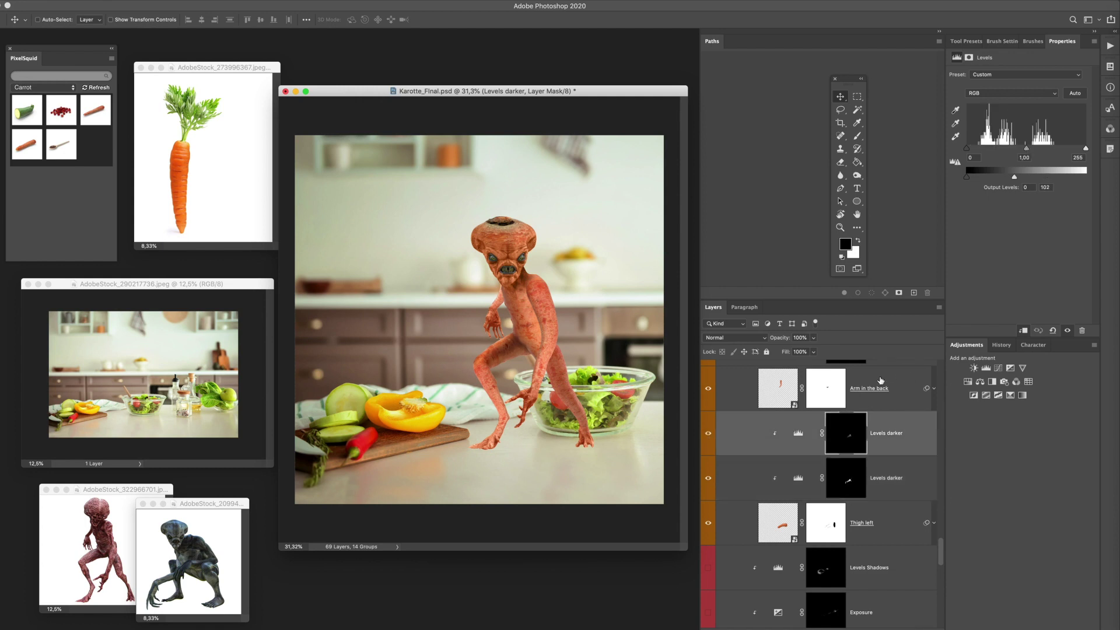
left_click(812, 339)
left_click_drag(813, 350, 801, 353)
left_click(898, 435)
left_click(797, 433)
Step: Show the two Levels darker adjustments clipped above the Arm in the back layer
scroll(757, 444, "up", 3)
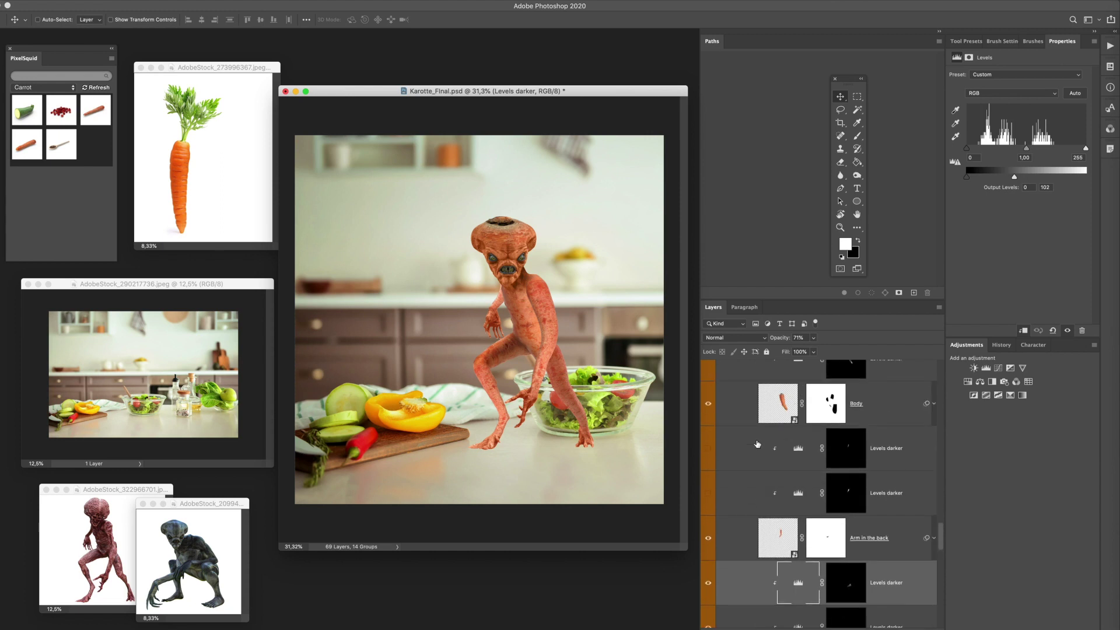
scroll(757, 444, "down", 2)
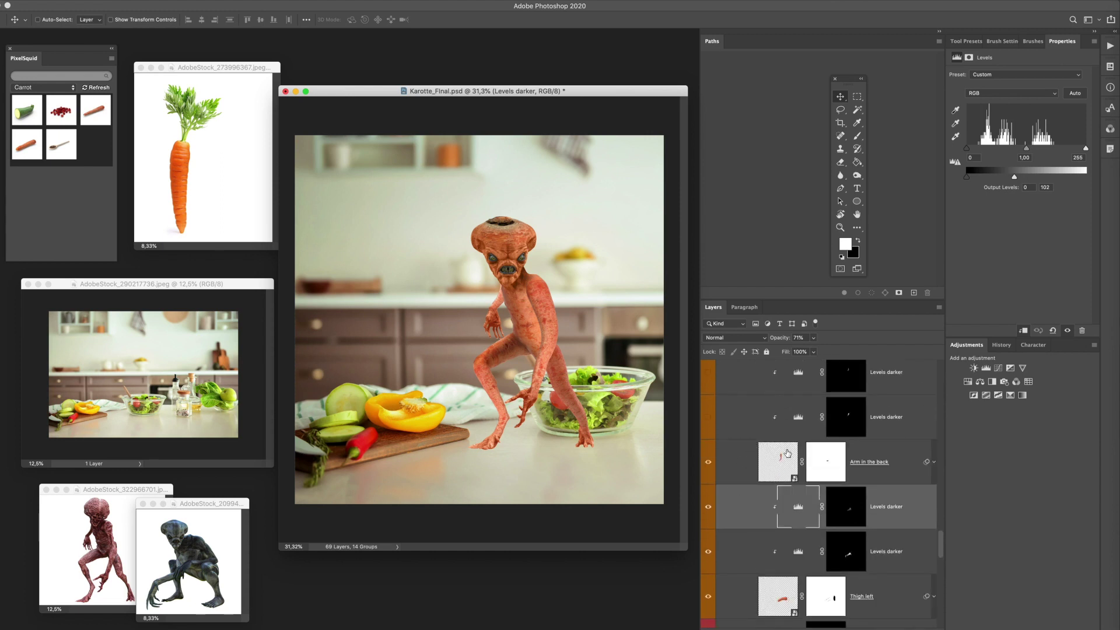
scroll(905, 476, "up", 2)
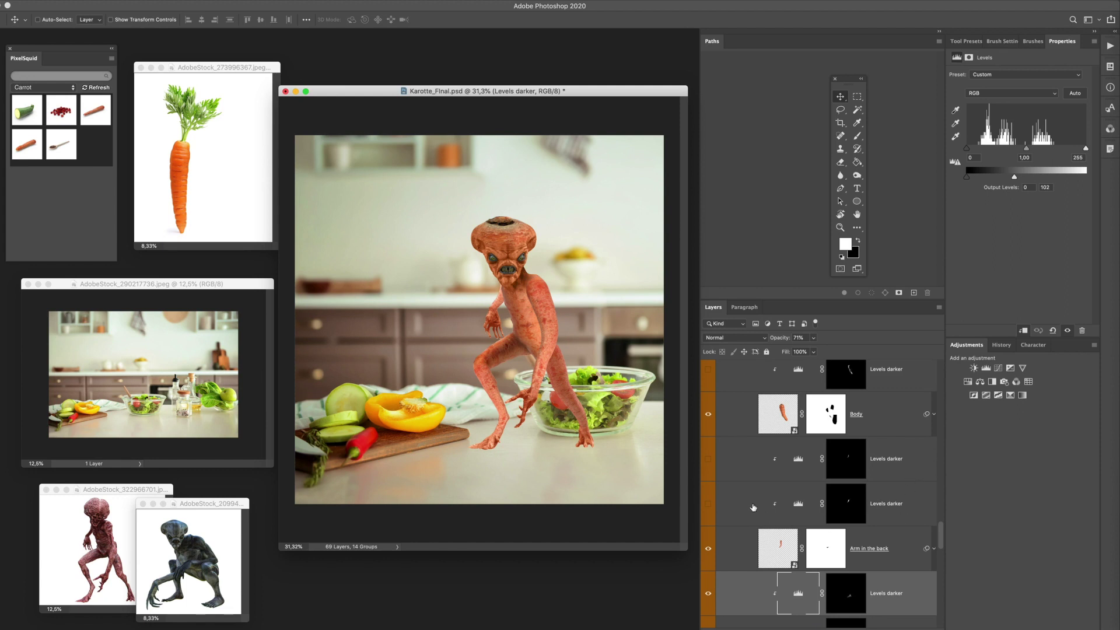
left_click(707, 505)
left_click(707, 459)
Step: Show the two Levels darker adjustments clipped above the Body layer
scroll(707, 470, "up", 3)
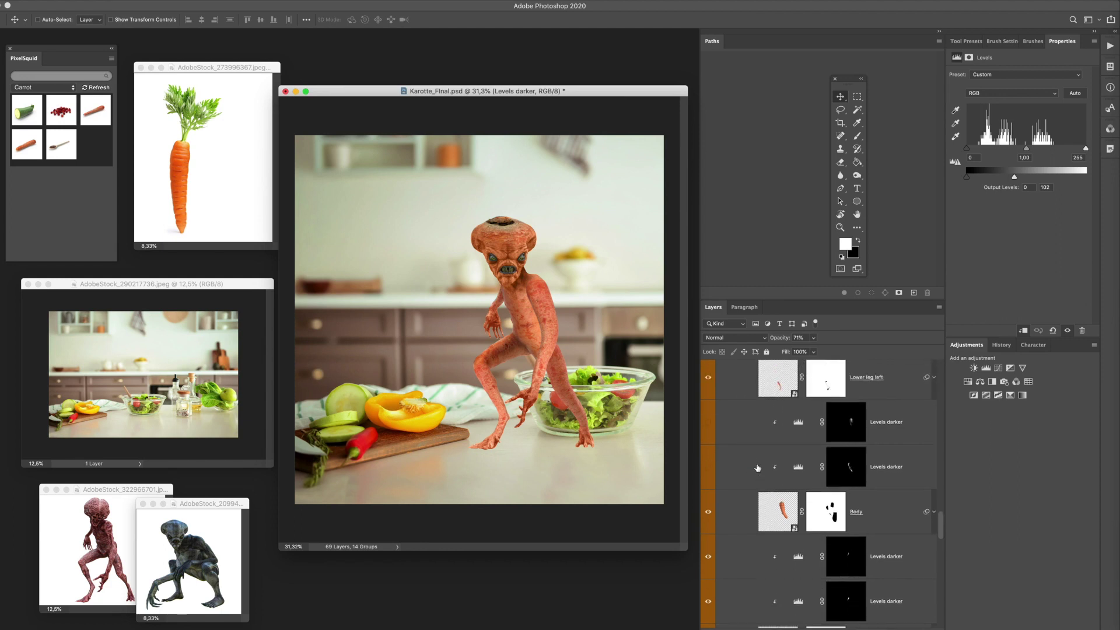
left_click(707, 477)
left_click(708, 433)
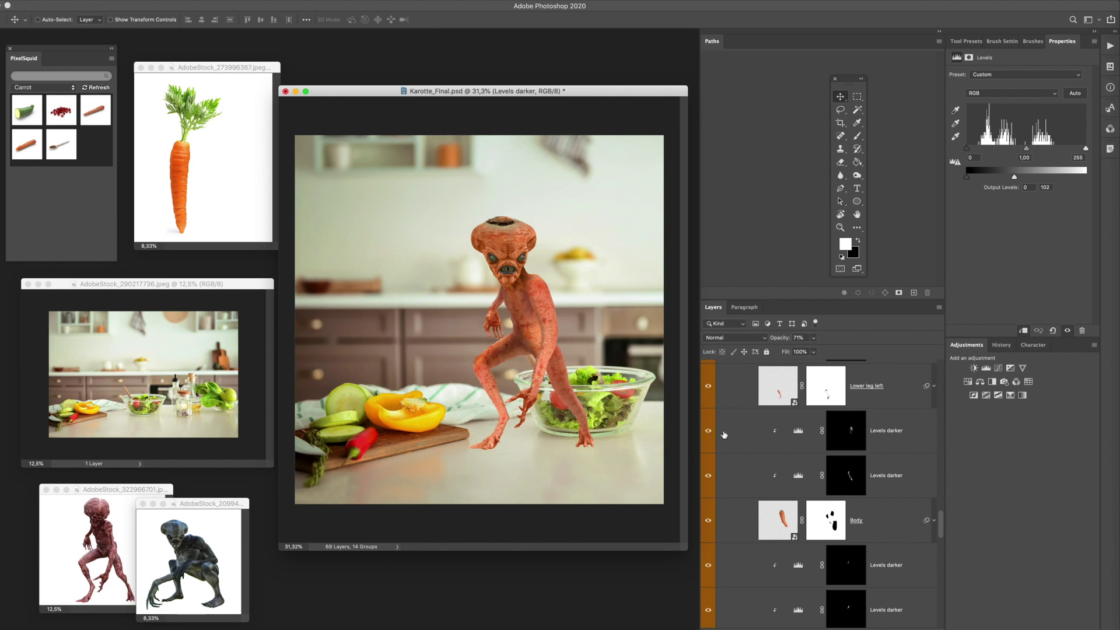
Step: Show the Levels darker adjustment above Lower leg left, plus the Levels darker and Exposure adjustments above Leg right
scroll(726, 434, "up", 3)
left_click(708, 477)
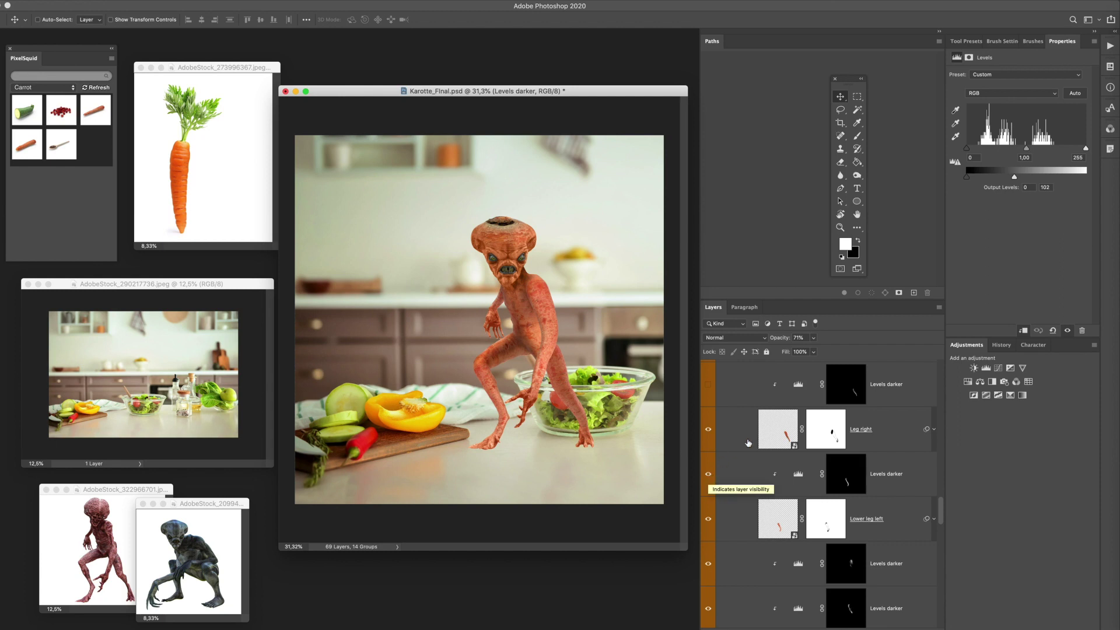
scroll(749, 444, "up", 2)
left_click(709, 488)
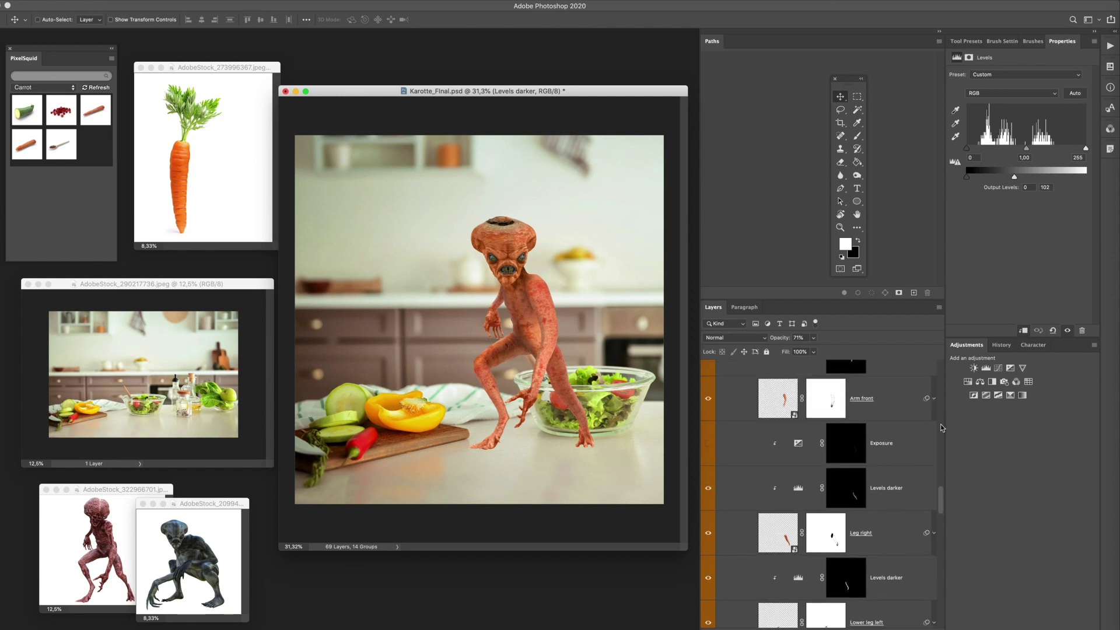
scroll(939, 495, "down", 1)
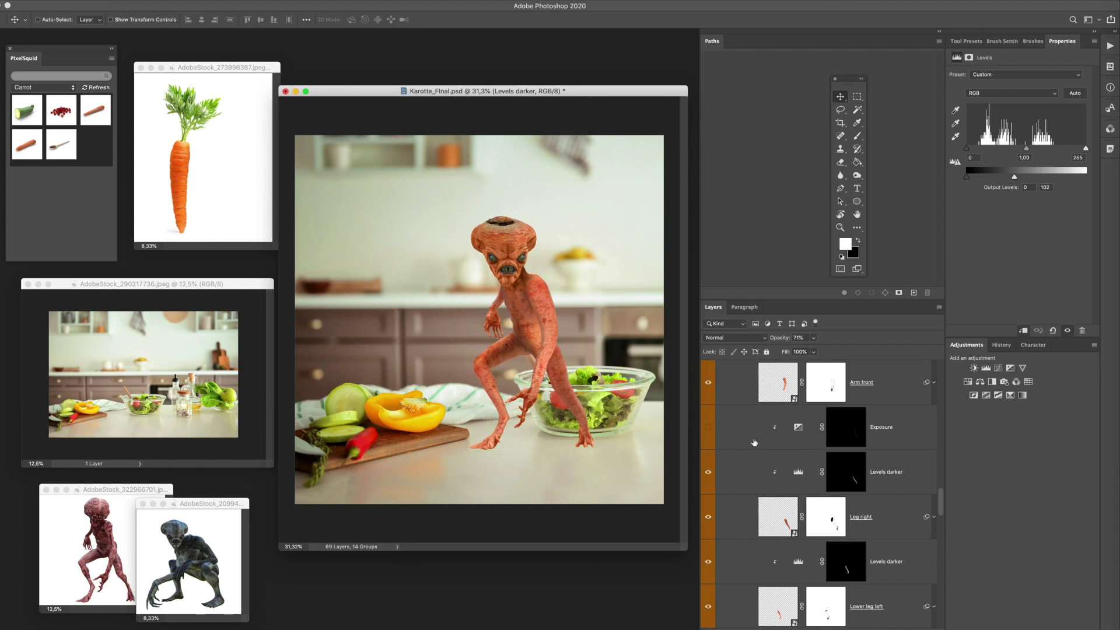
left_click(707, 428)
Step: Show the Levels darker and Exposure adjustments above Arm front and open the Exposure settings
scroll(744, 436, "up", 3)
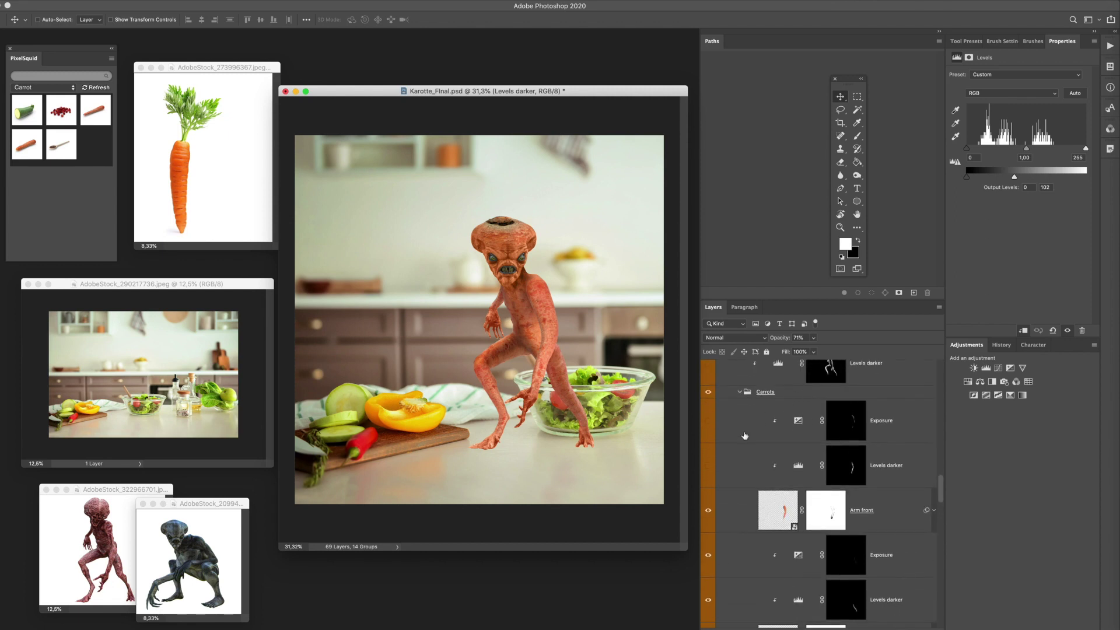
left_click(708, 466)
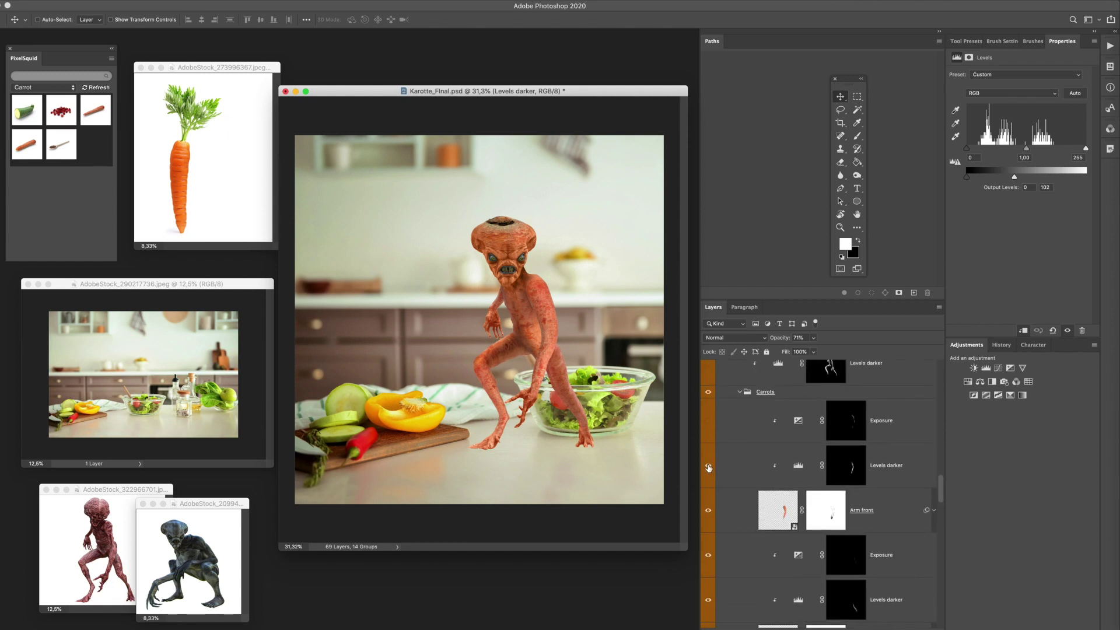
left_click(709, 420)
left_click(801, 423)
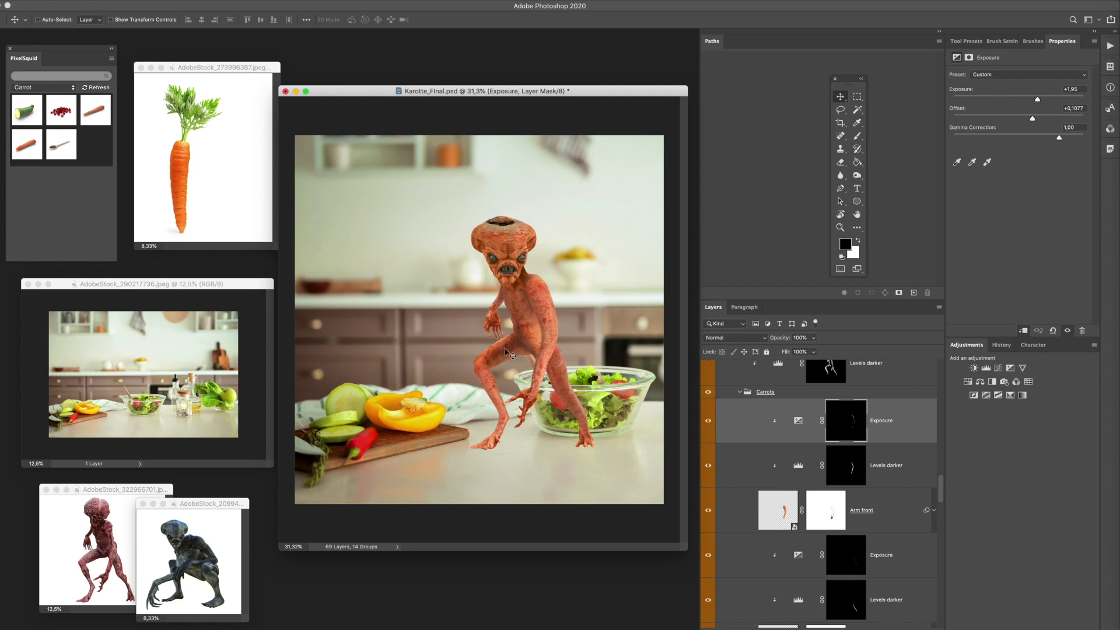
scroll(747, 435, "up", 3)
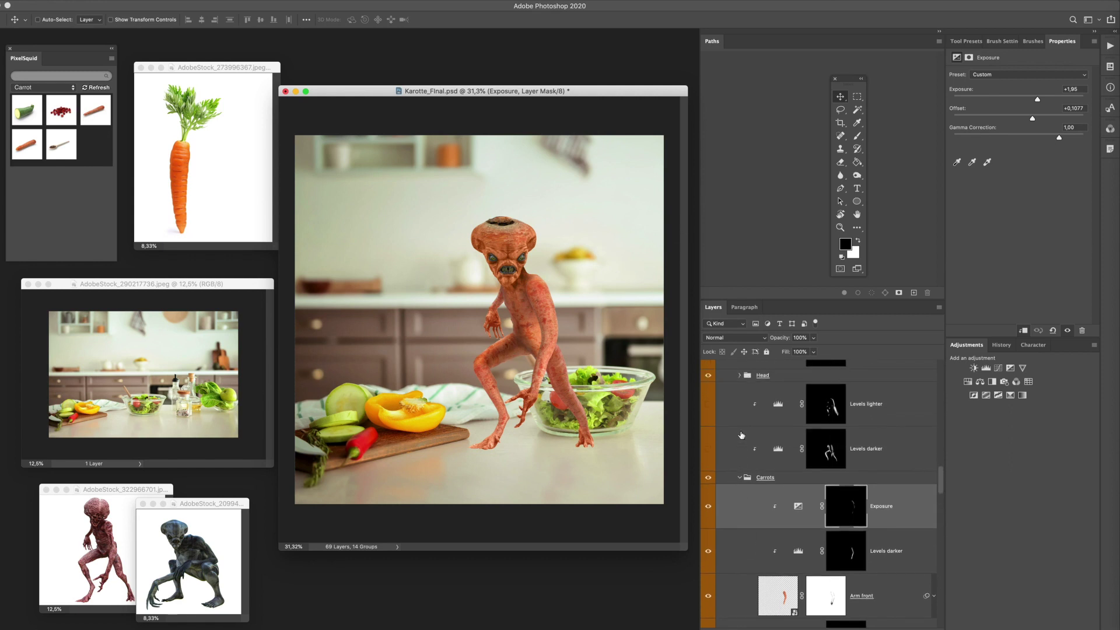
Step: Review the body-part layers and their clipped adjustments inside the Carrots group, and collapse the group
scroll(742, 435, "down", 10)
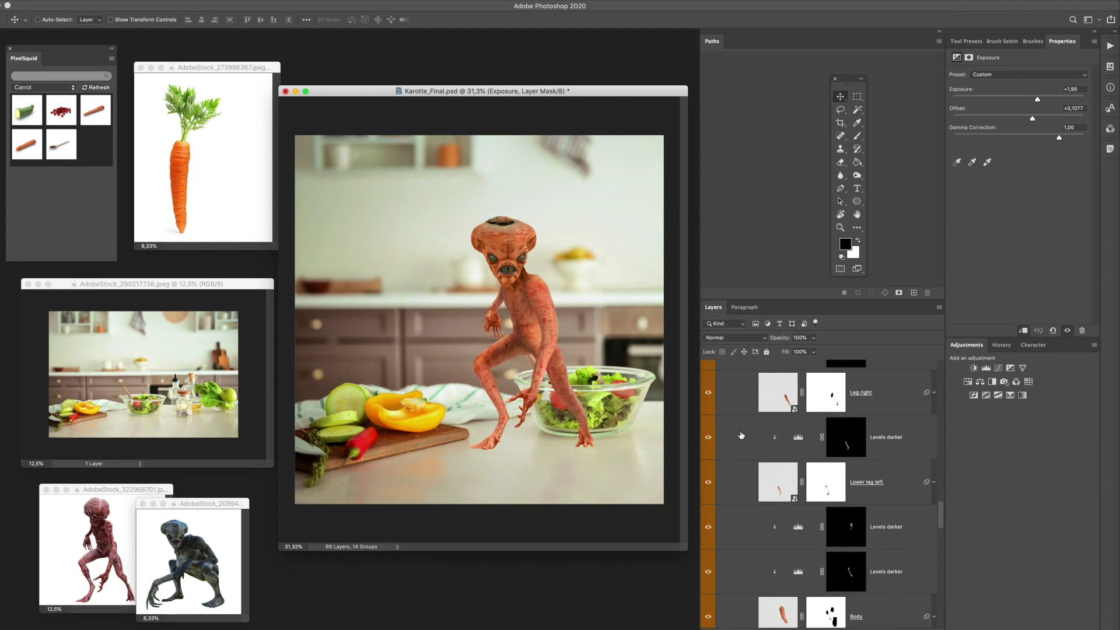
scroll(740, 435, "up", 4)
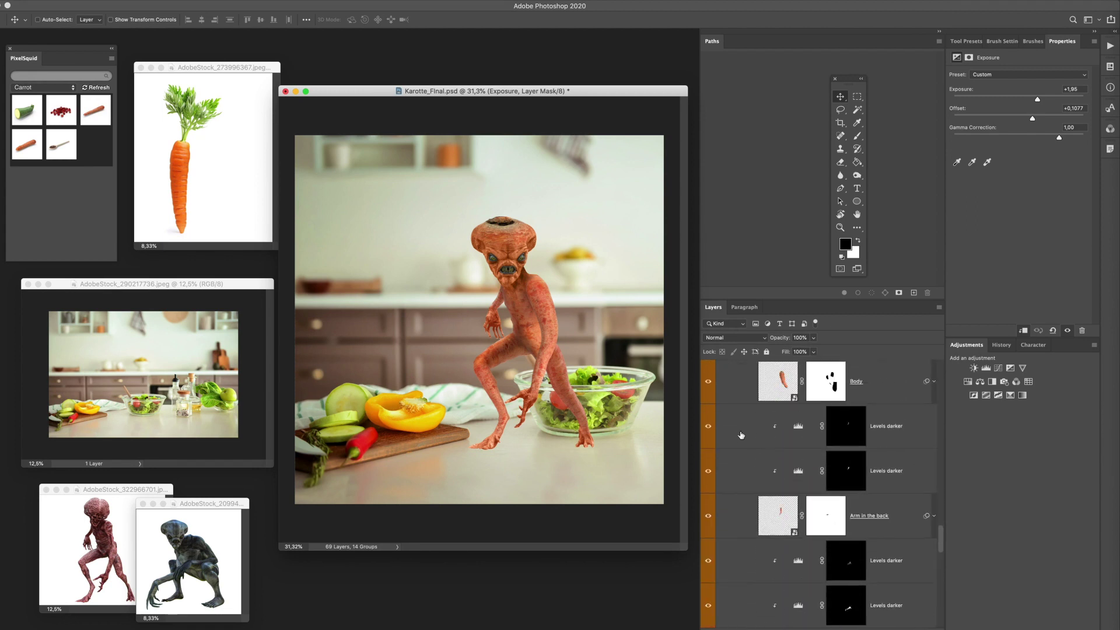
scroll(741, 435, "up", 5)
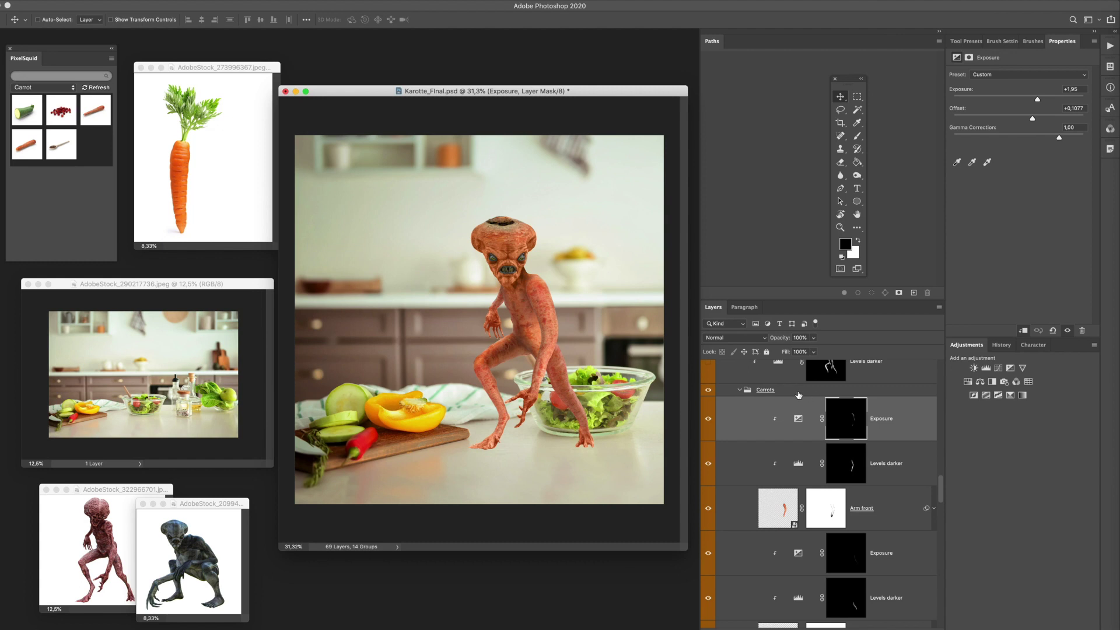
left_click(741, 390)
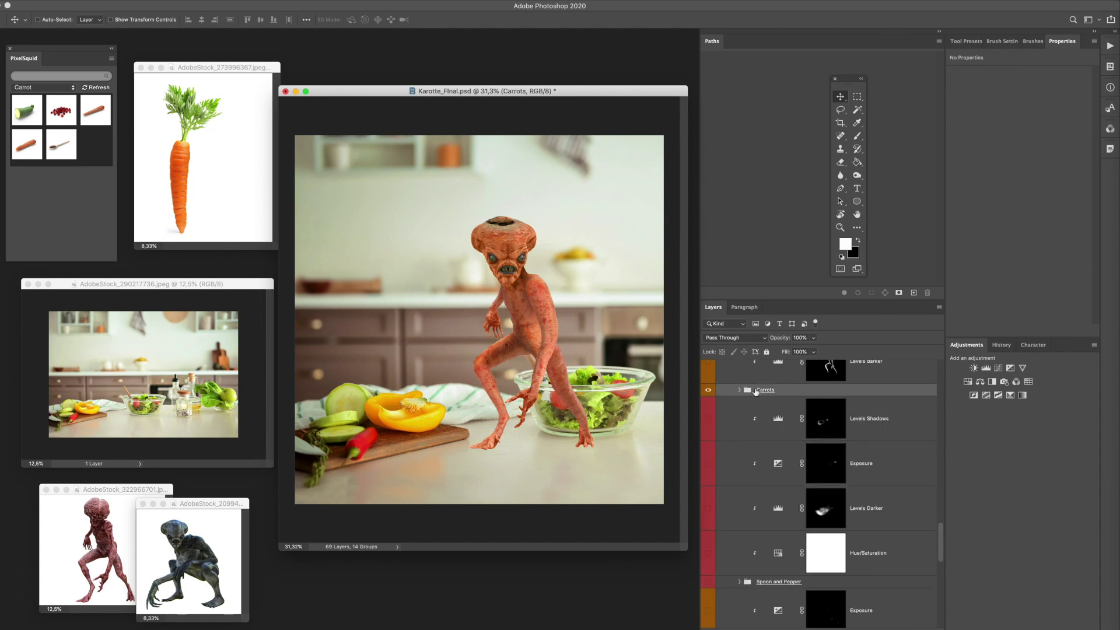
scroll(776, 411, "up", 3)
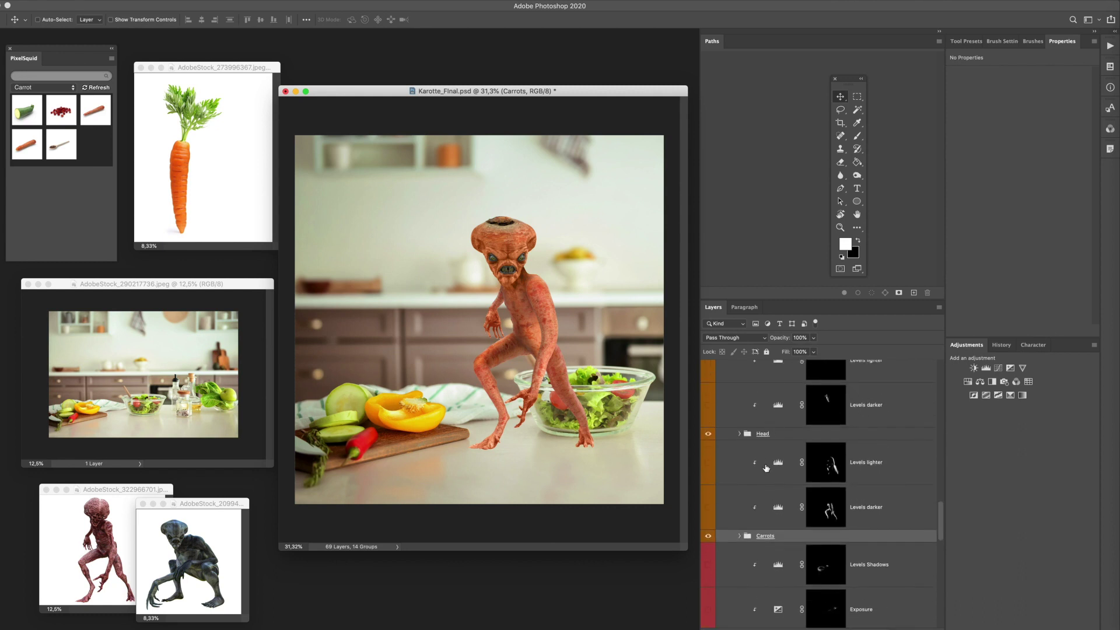
scroll(766, 465, "down", 1)
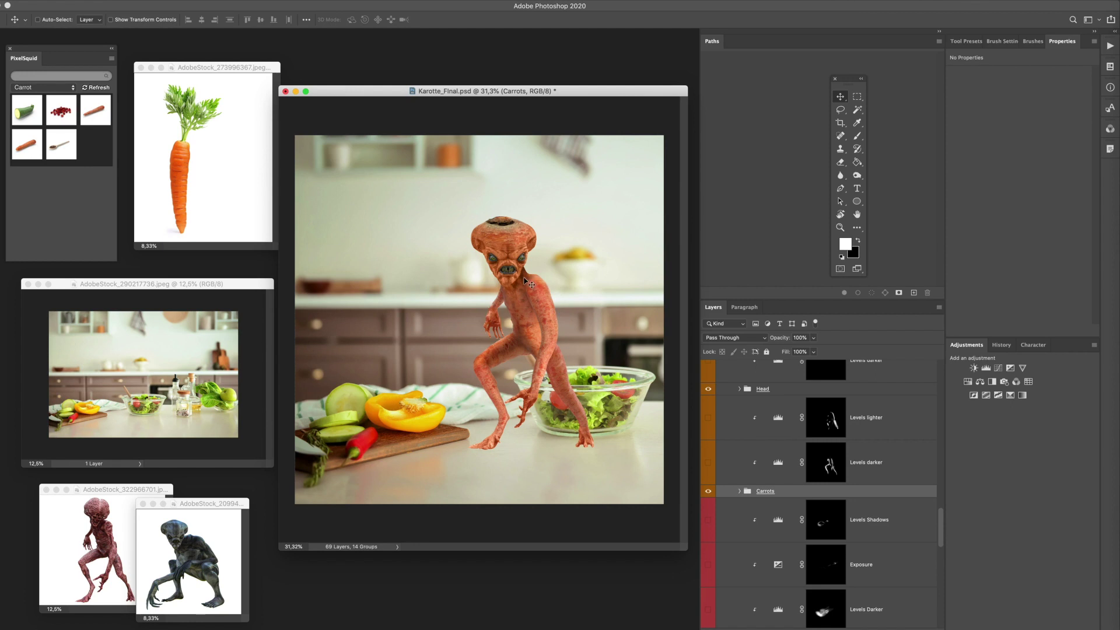
Step: Reopen the Carrots group to examine the adjustments clipped to its individual parts, and collapse it again
left_click(740, 491)
scroll(815, 489, "up", 5)
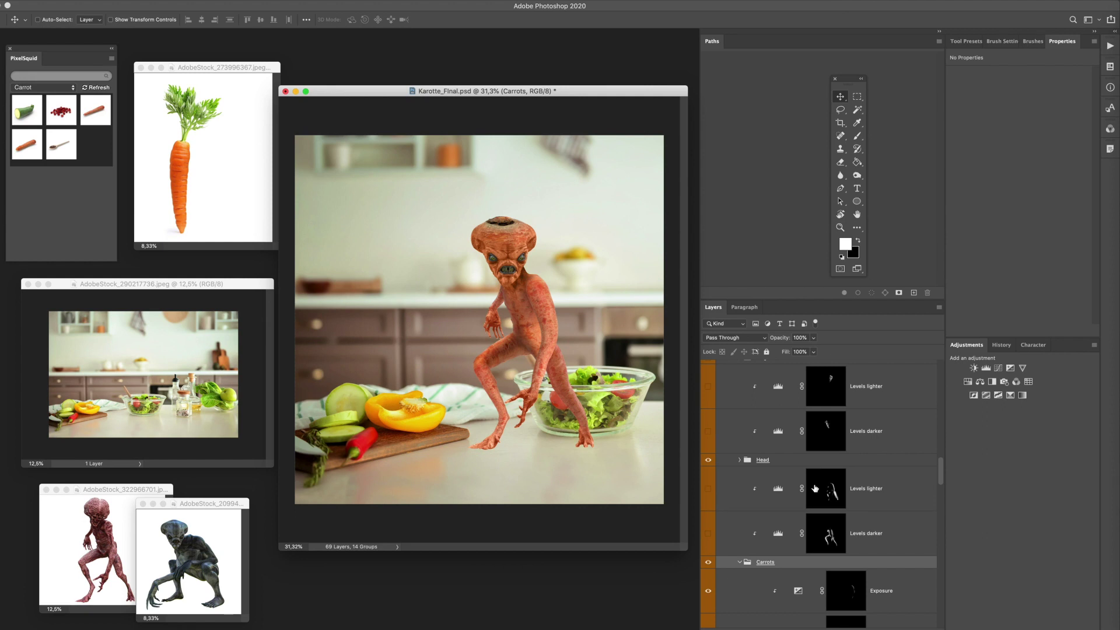
scroll(767, 448, "up", 2)
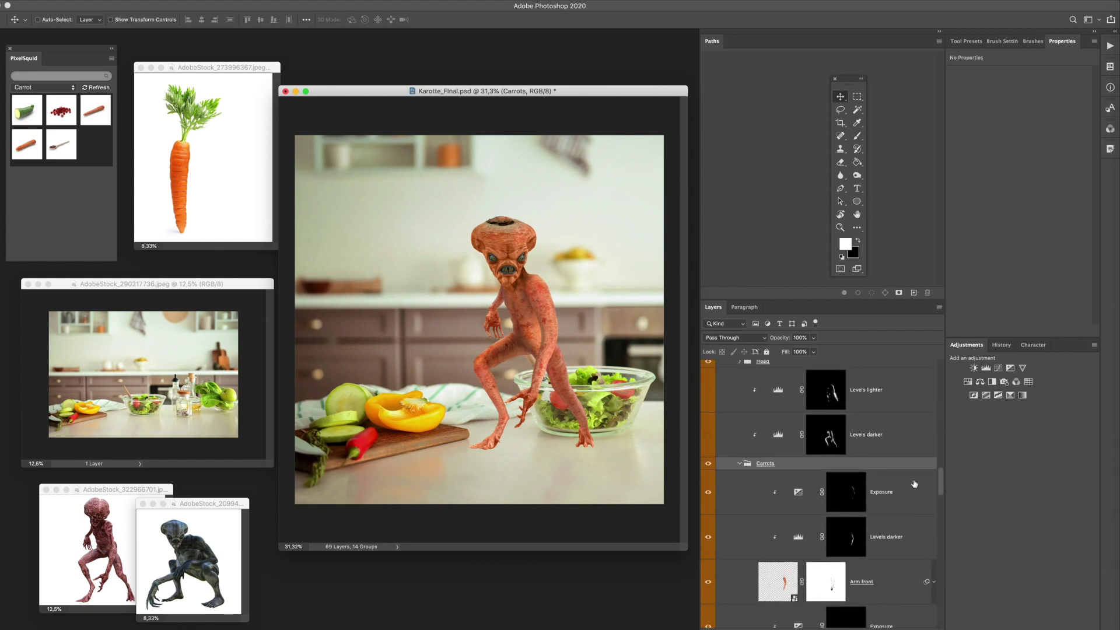
scroll(885, 522, "down", 9)
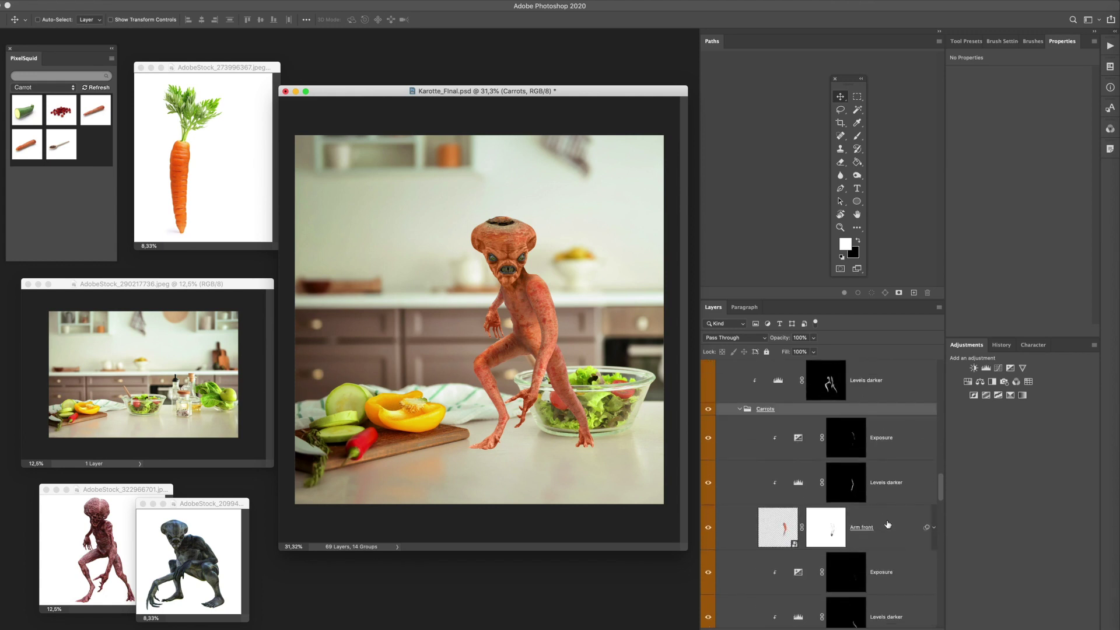
scroll(887, 524, "up", 8)
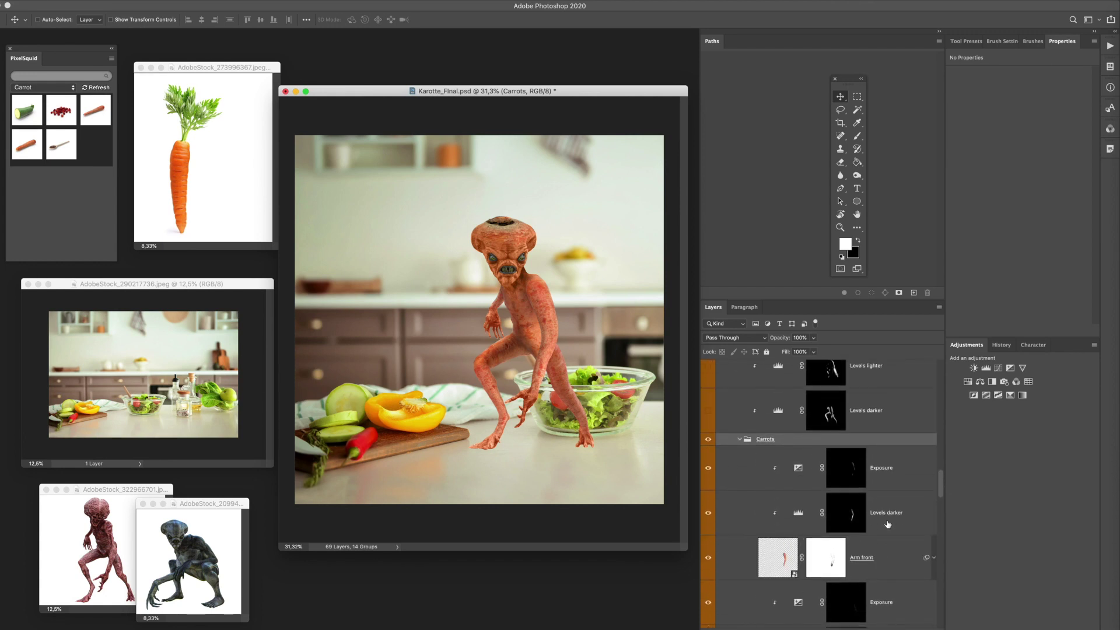
left_click(739, 439)
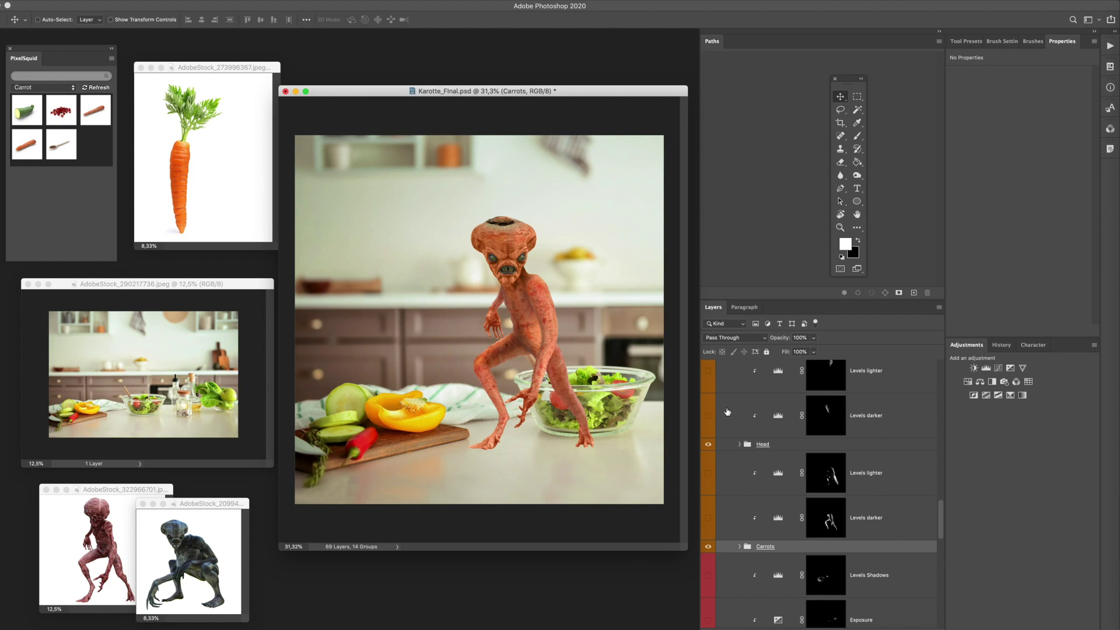
Step: Show the Levels darker and Levels lighter adjustments clipped above the Carrots group and open the Levels lighter settings
scroll(727, 412, "up", 1)
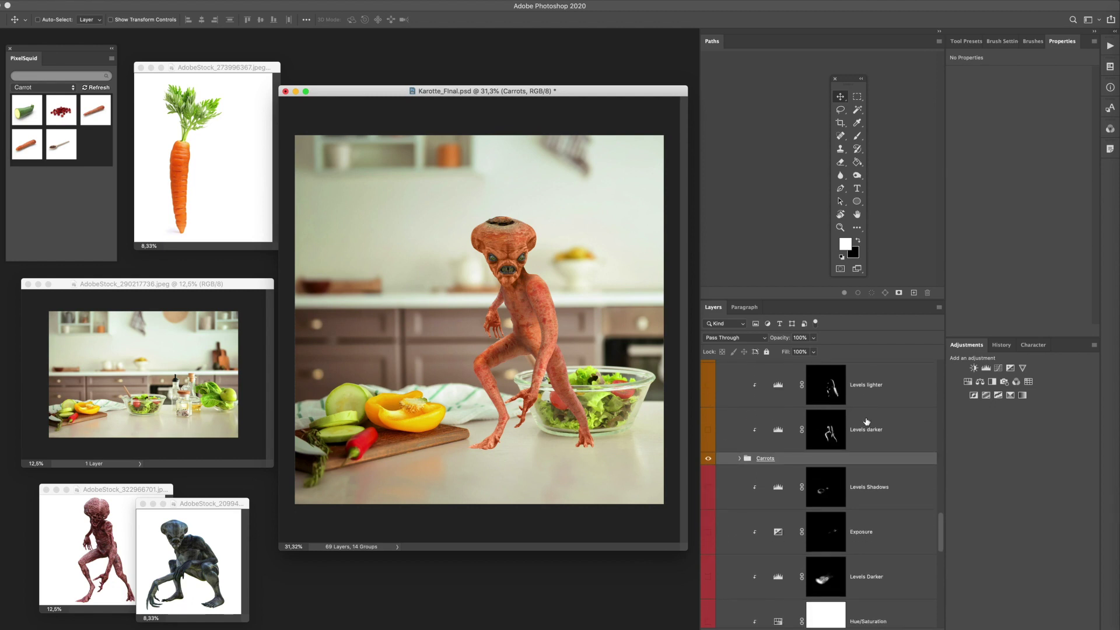
scroll(840, 426, "up", 3)
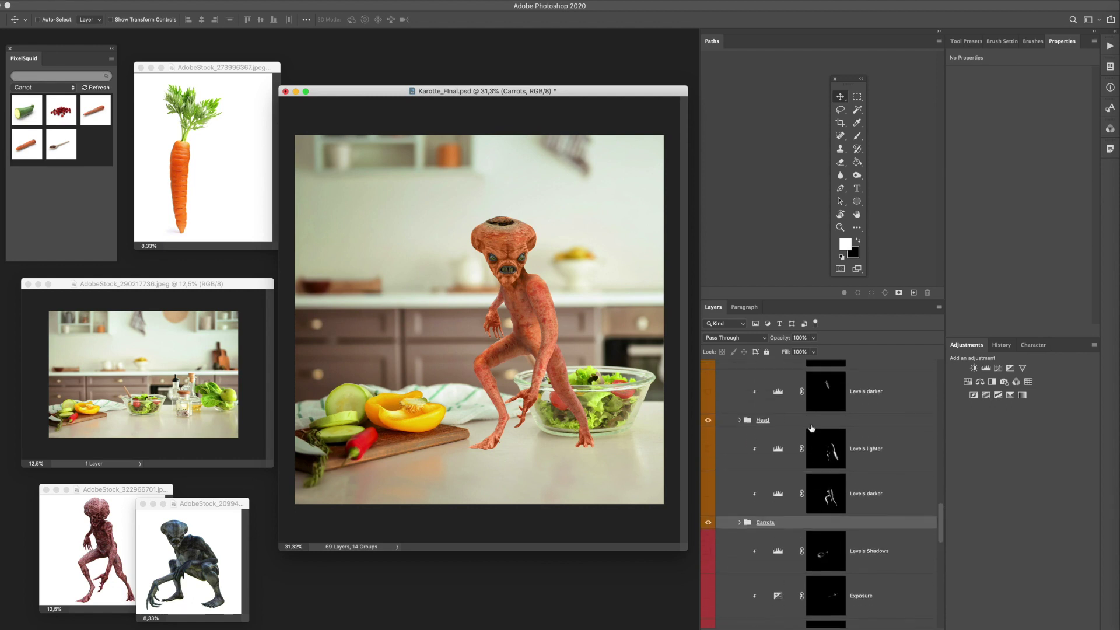
left_click(709, 496)
left_click(708, 497)
left_click(708, 496)
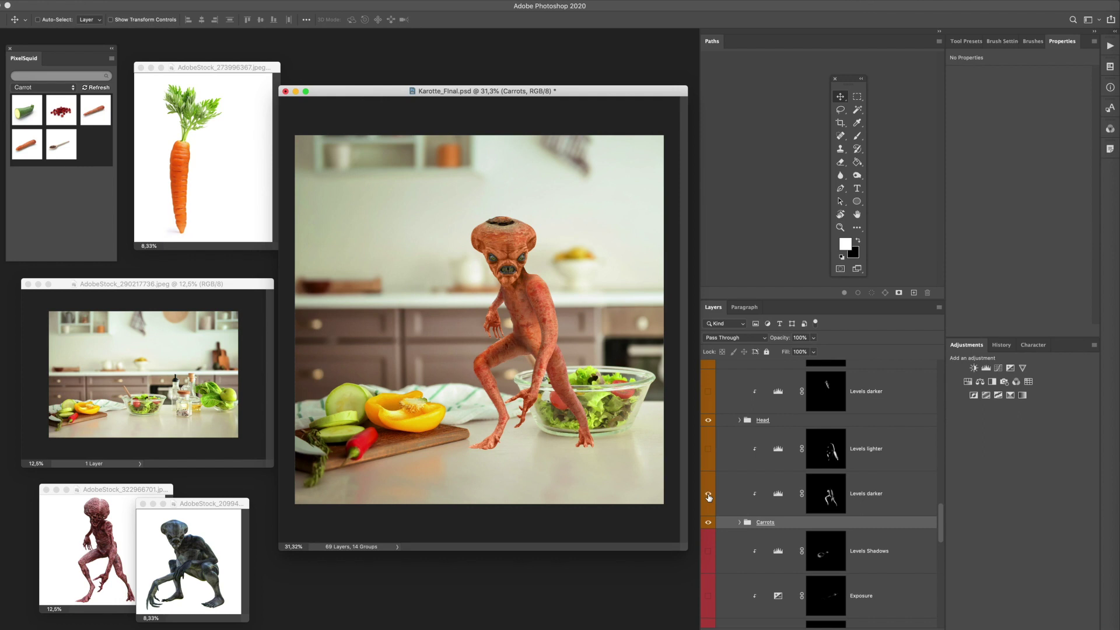
left_click(709, 497)
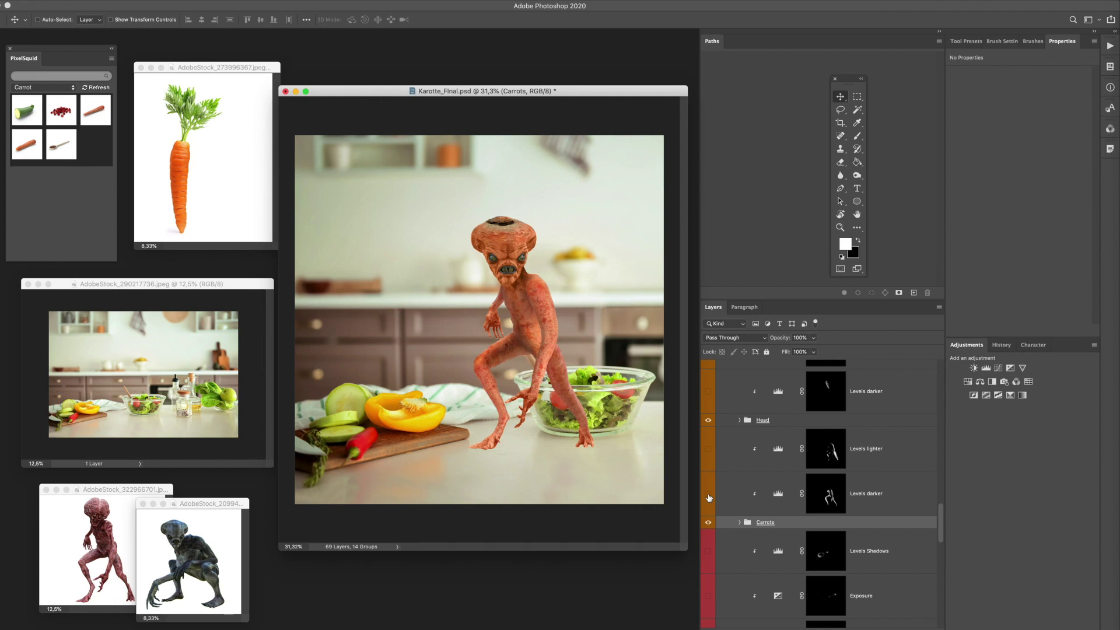
left_click(708, 496)
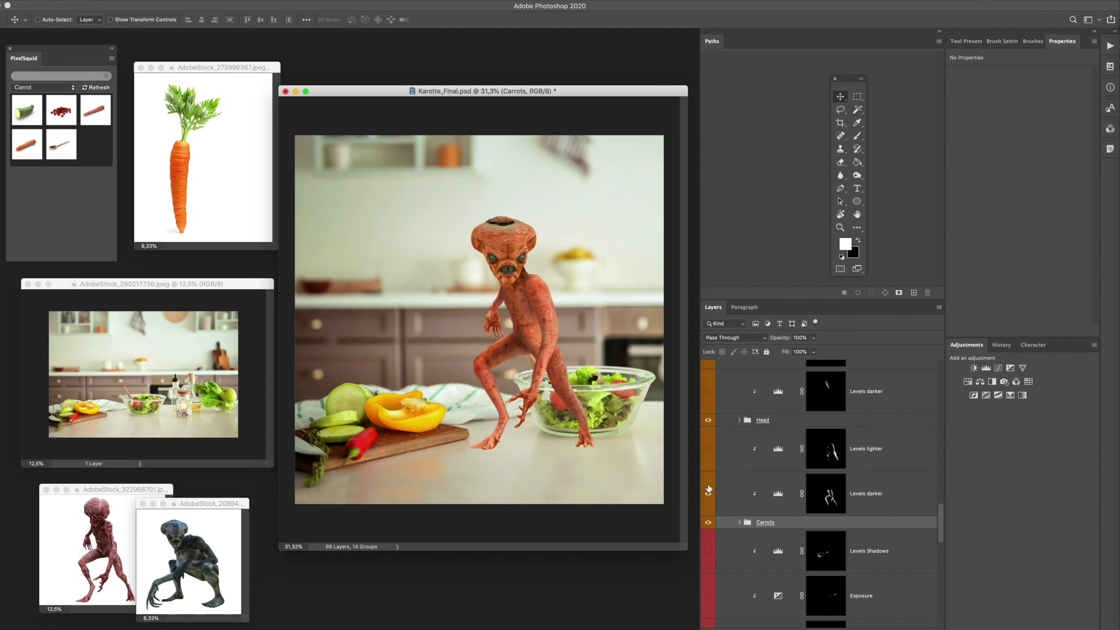
left_click(708, 450)
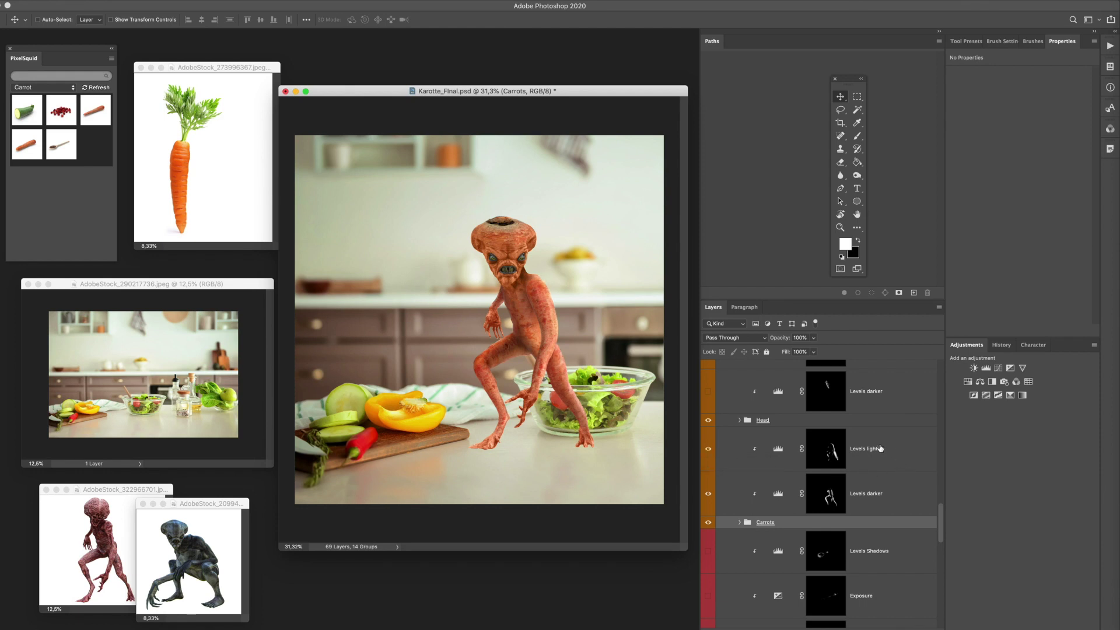
left_click(778, 453)
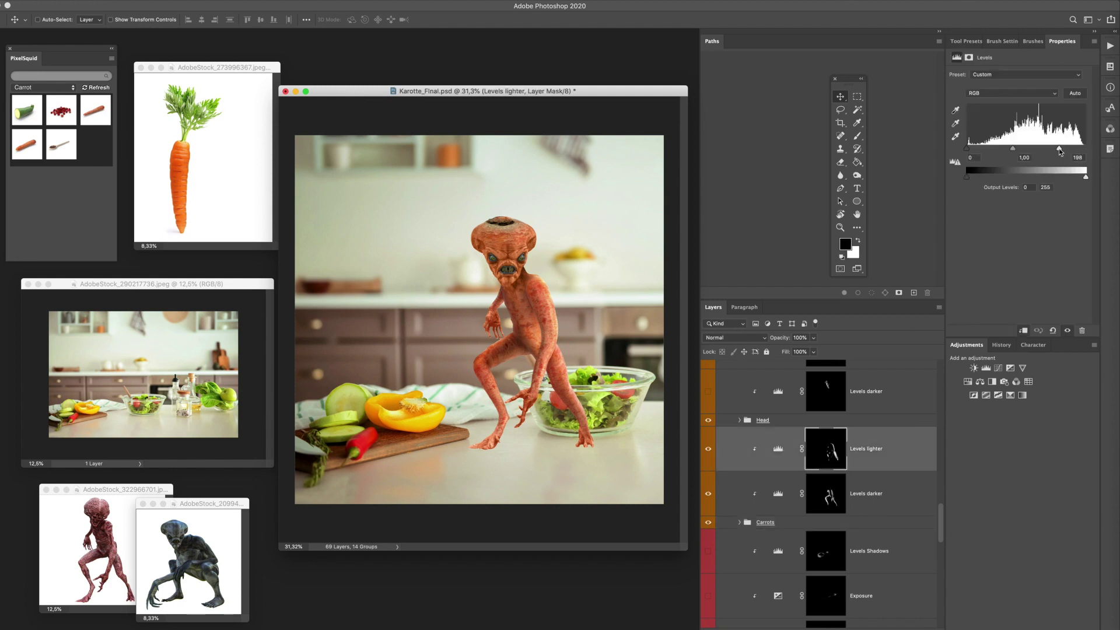
Step: Show the Levels darker and Levels lighter adjustments clipped above the Head group
scroll(902, 457, "down", 4)
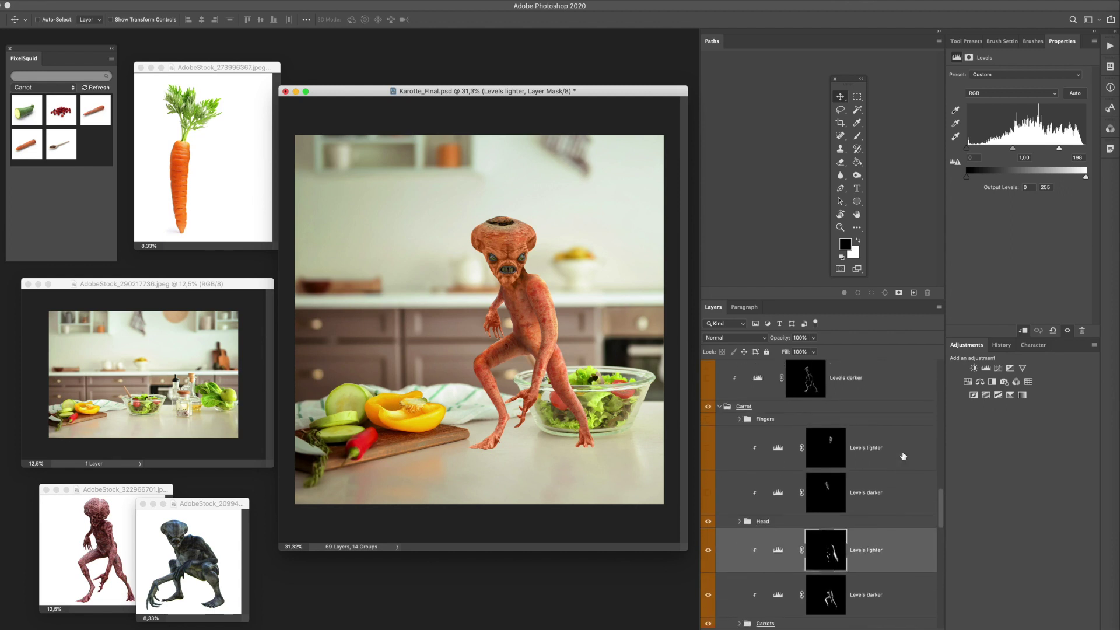
scroll(903, 457, "up", 3)
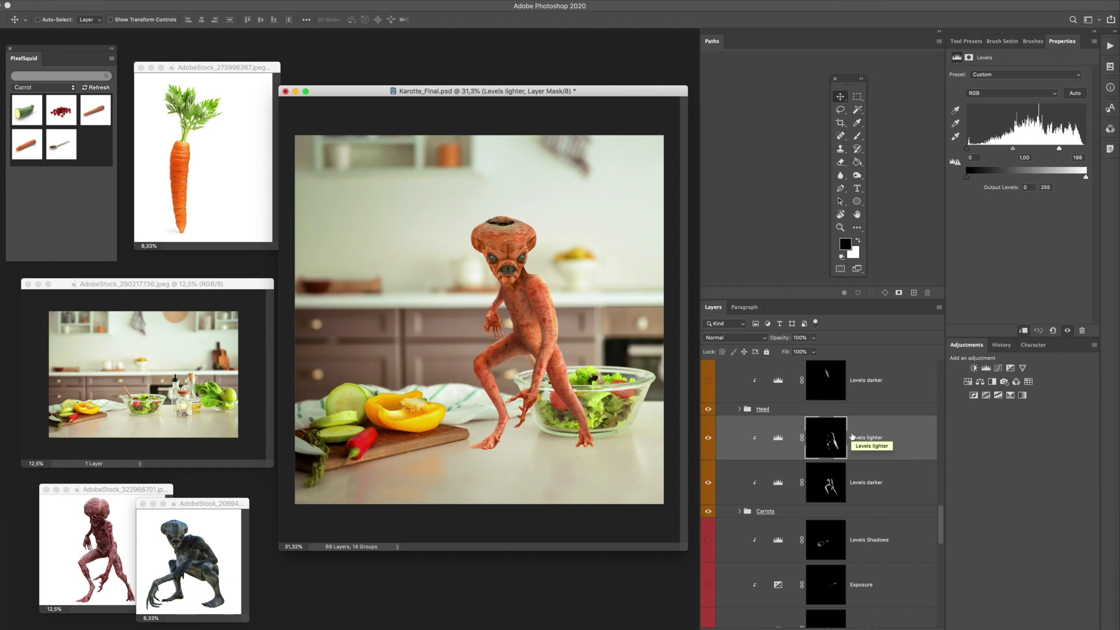
scroll(843, 433, "up", 1)
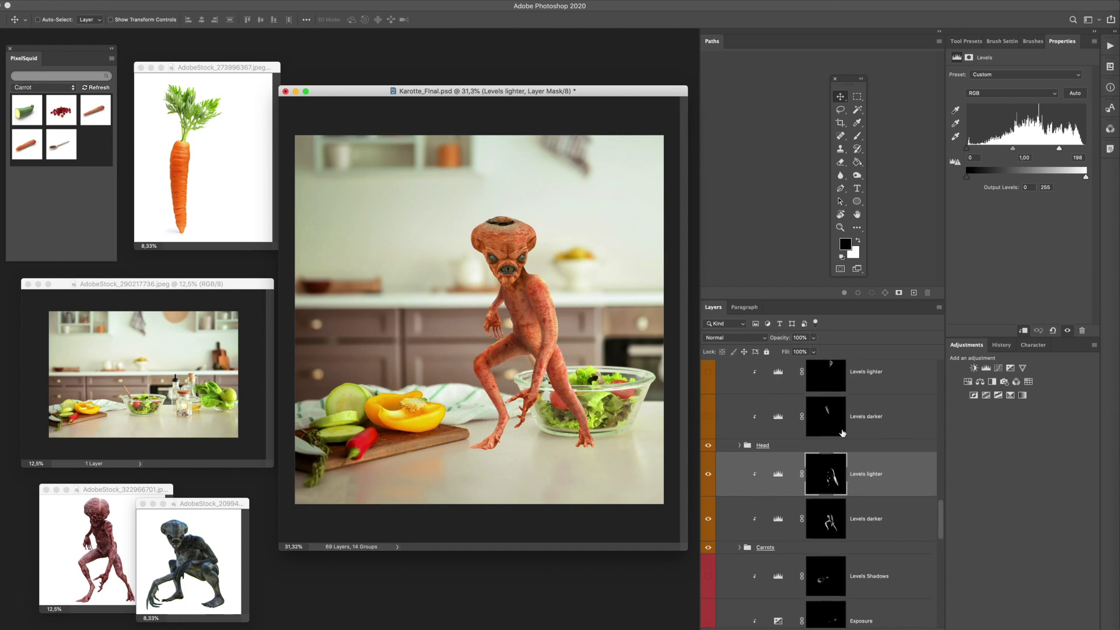
scroll(771, 492, "up", 3)
scroll(772, 493, "down", 3)
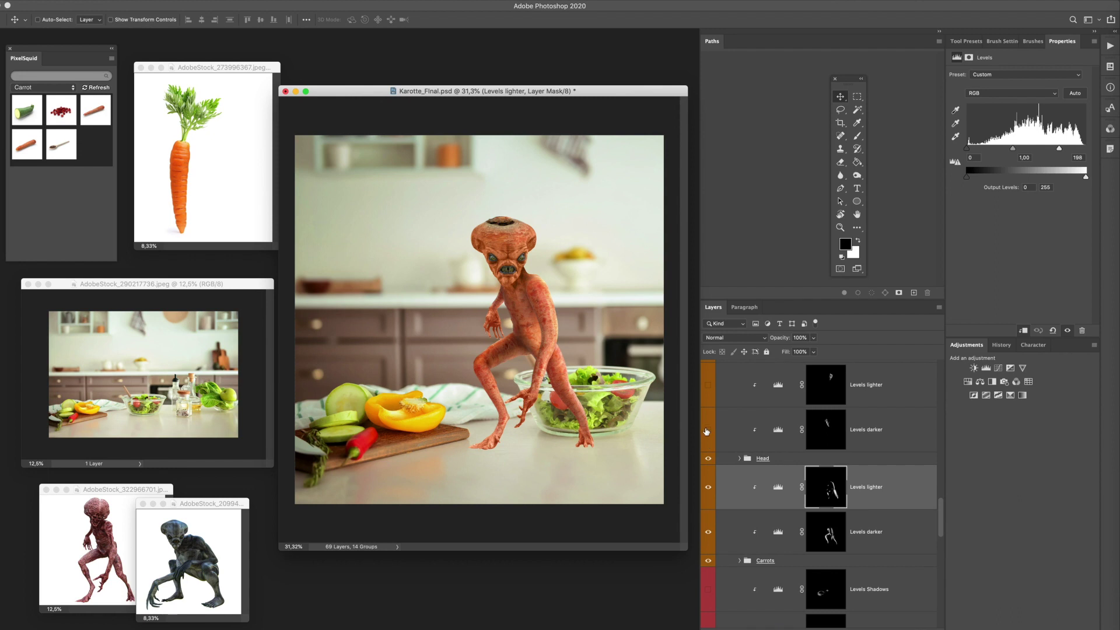
scroll(738, 443, "up", 1)
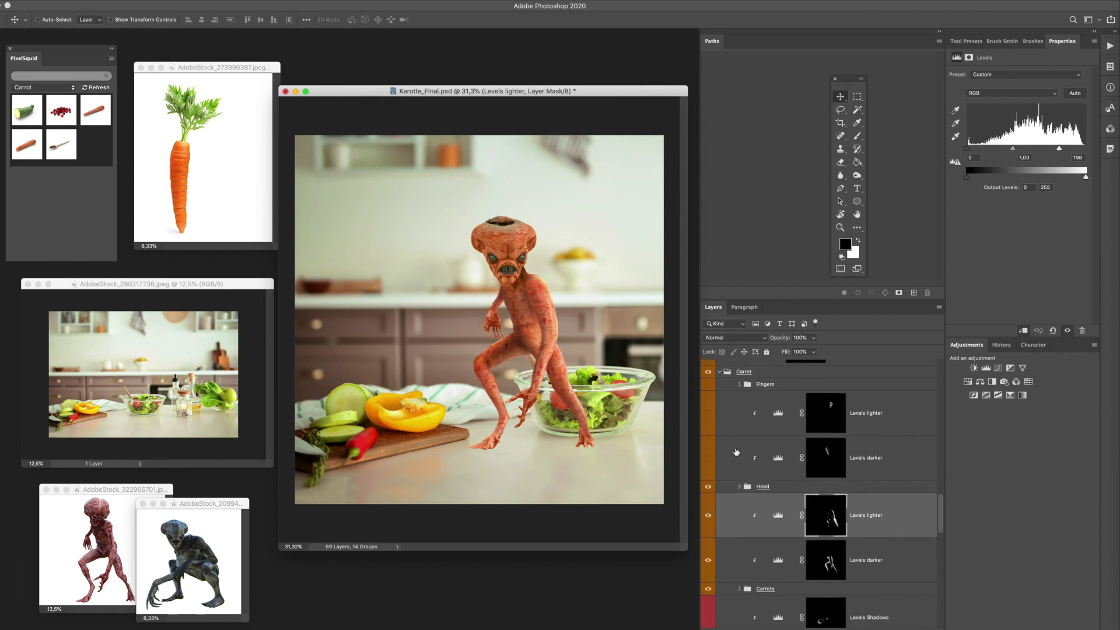
left_click(708, 458)
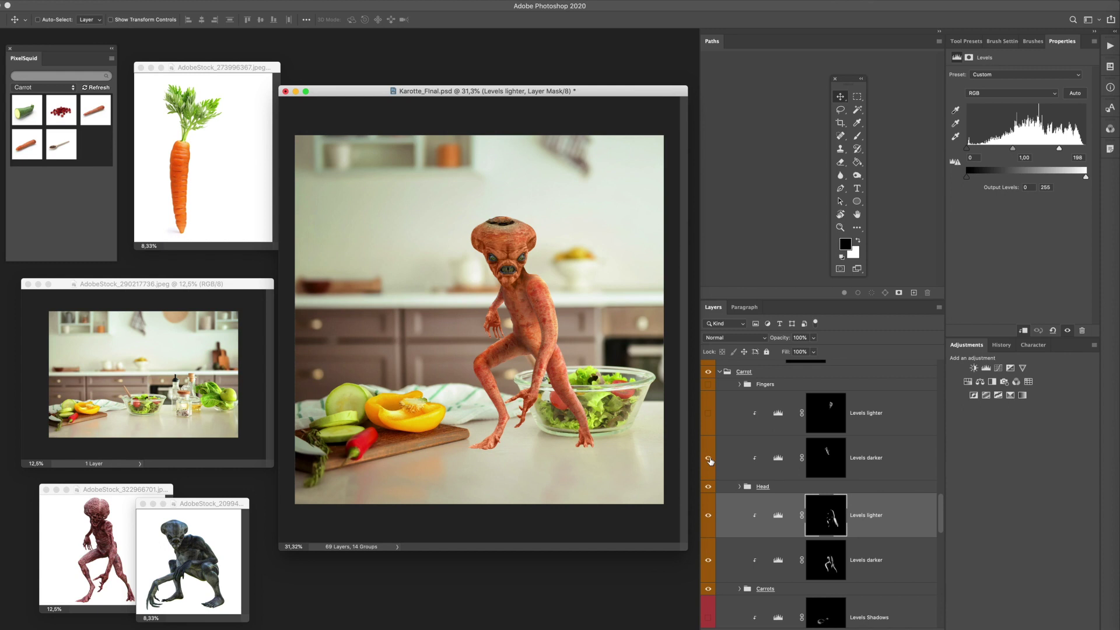
left_click(708, 413)
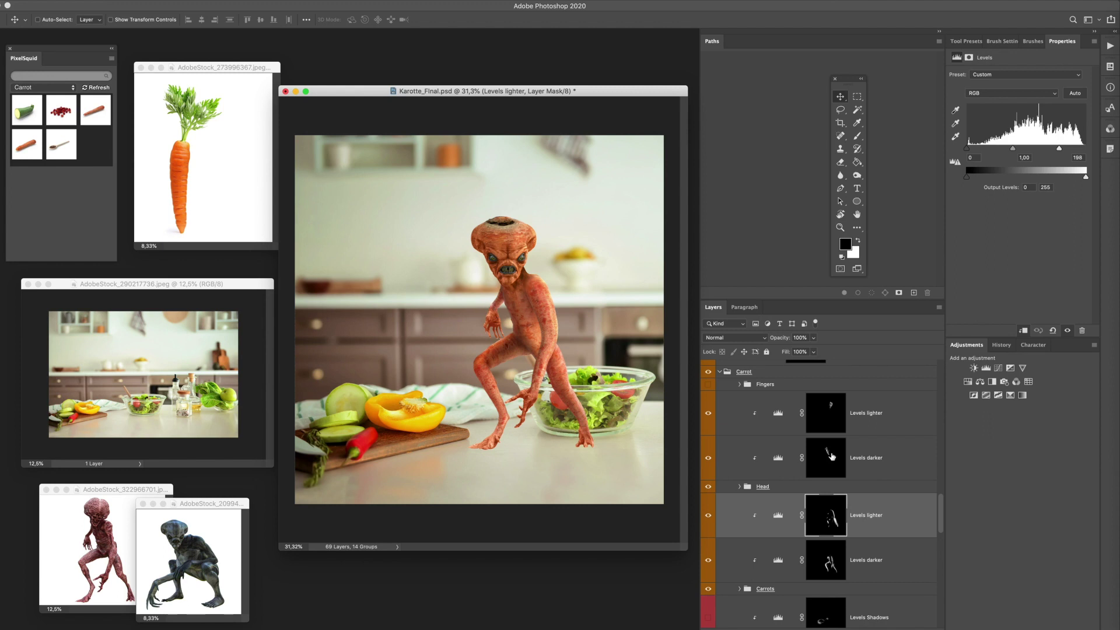
Step: Expand the Spoon and Pepper group and show it with its Wooden Spoon and Ebene 7 layers
scroll(767, 430, "down", 1)
scroll(767, 430, "down", 10)
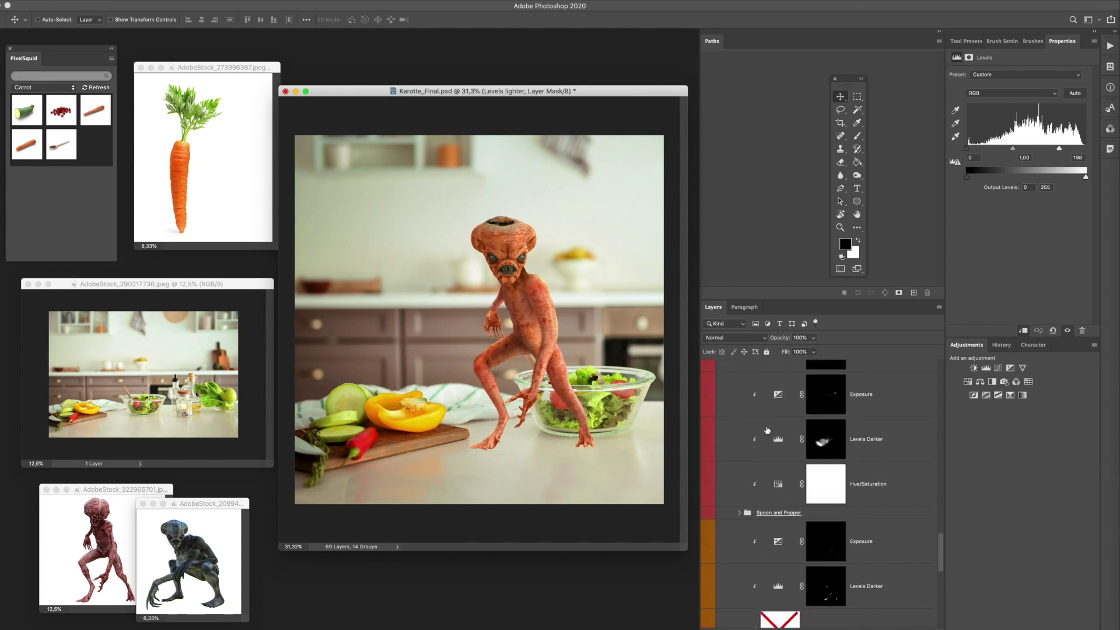
scroll(767, 431, "down", 2)
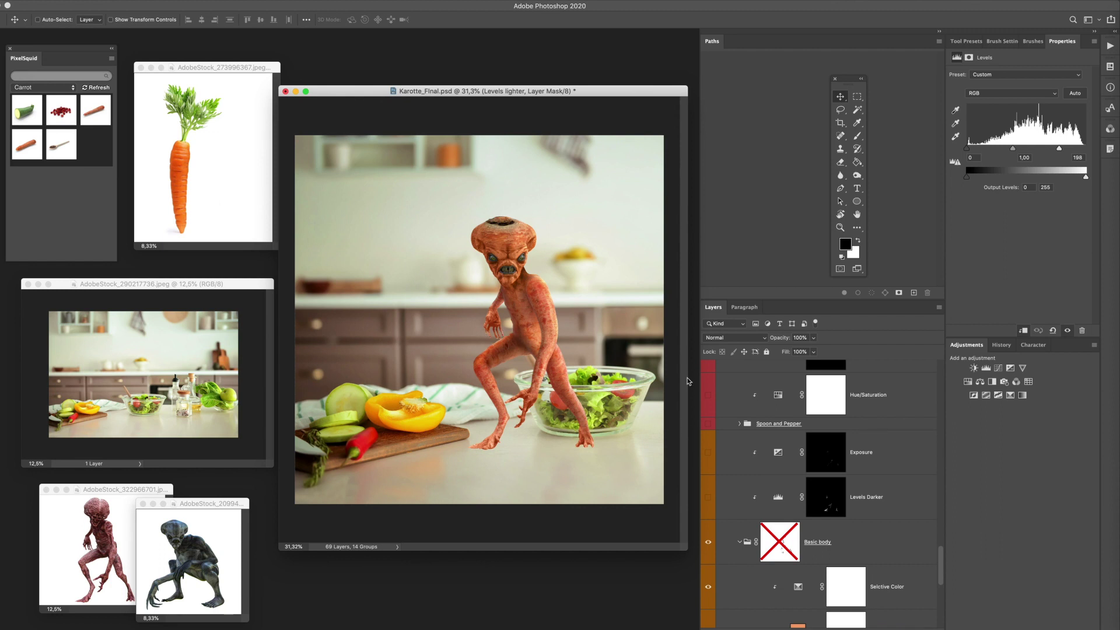
mouse_move(64, 153)
left_click(738, 423)
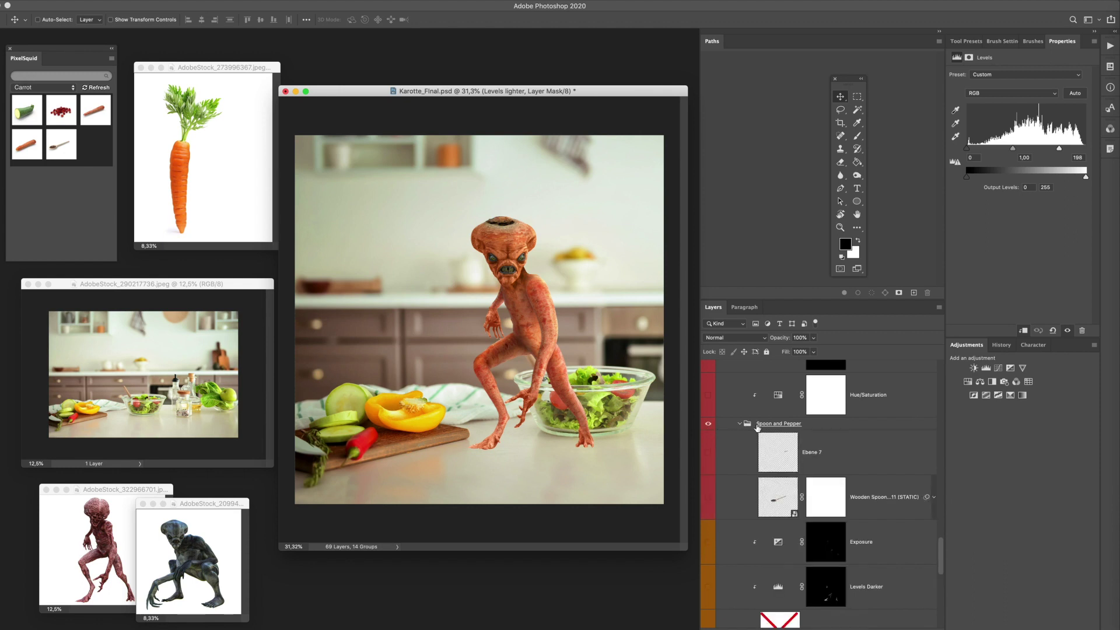
left_click(708, 499)
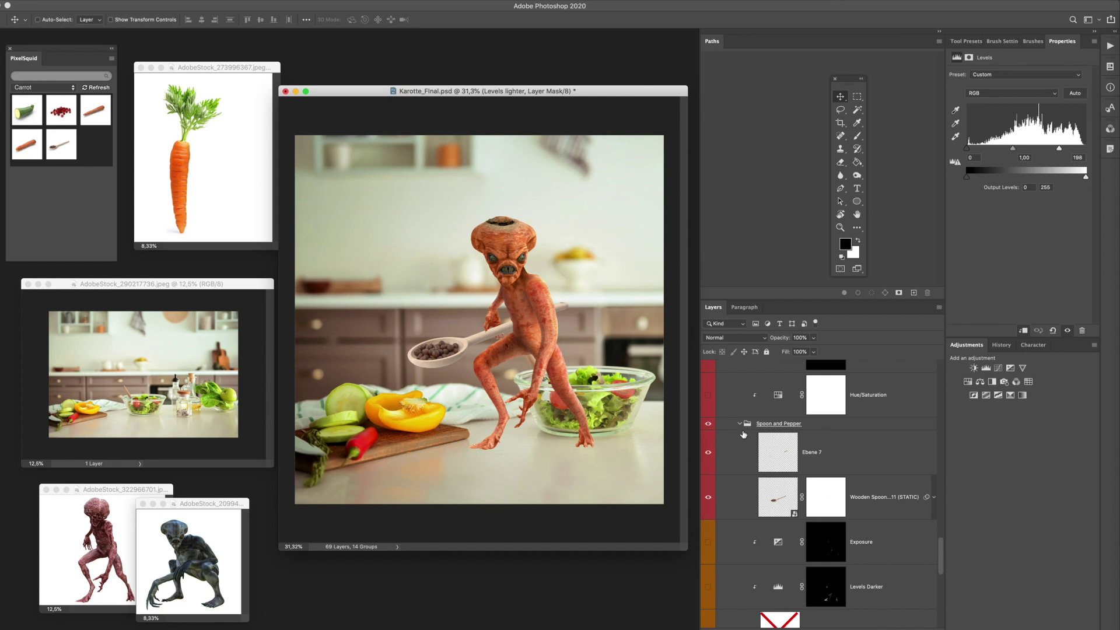
Step: Show the Hue/Saturation adjustment clipped above the Spoon and Pepper group
scroll(744, 434, "up", 3)
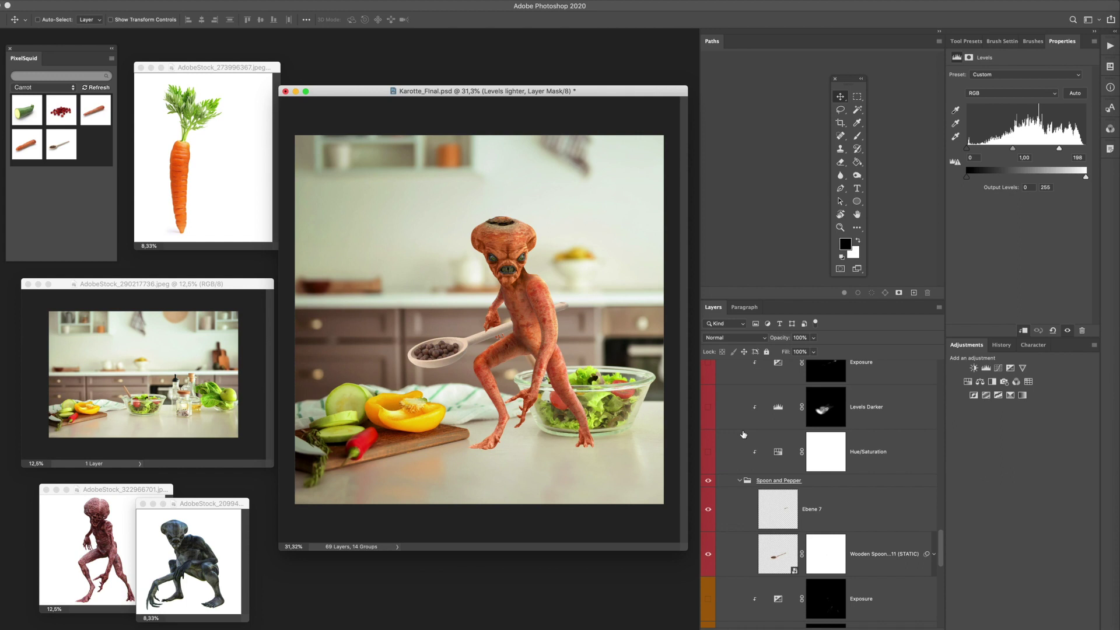
scroll(743, 434, "up", 3)
scroll(744, 434, "down", 2)
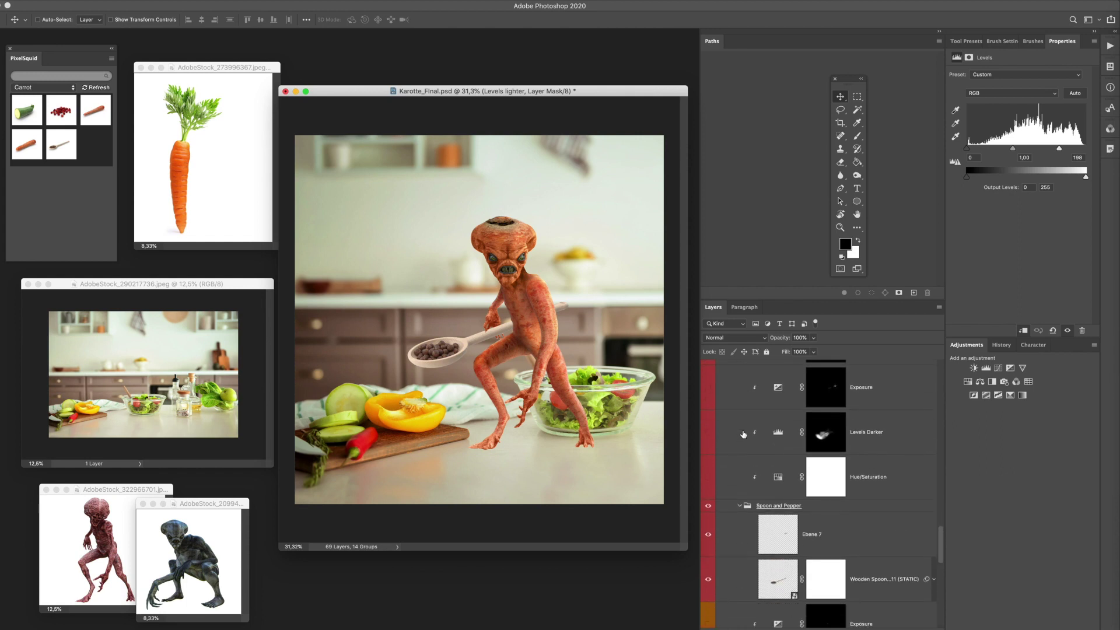
scroll(866, 495, "down", 1)
scroll(866, 494, "up", 1)
scroll(866, 494, "down", 2)
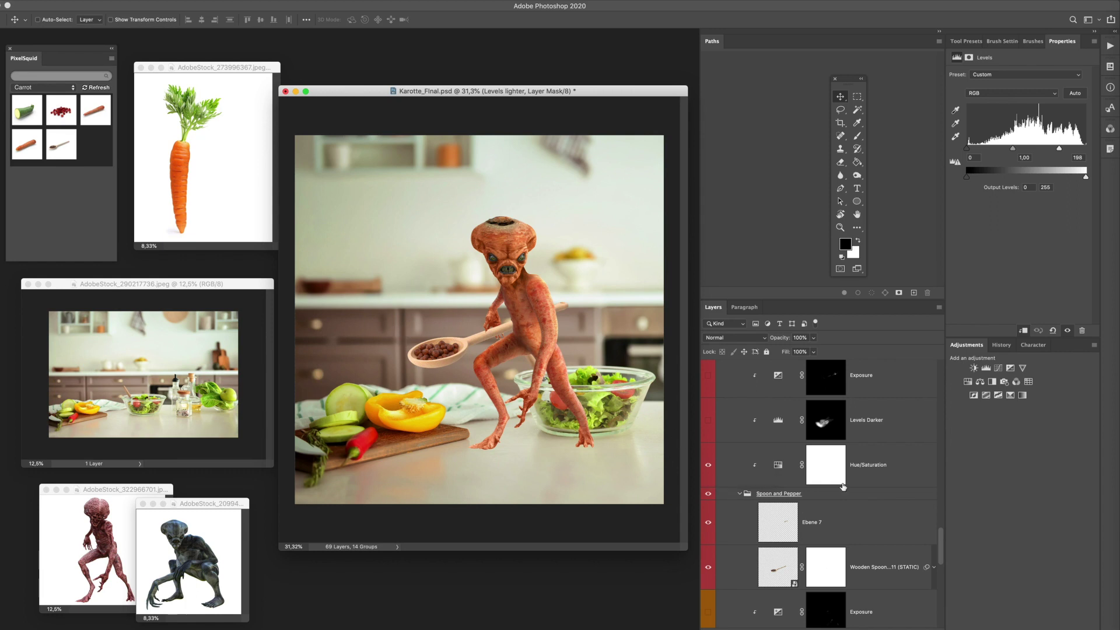
Step: Show the Levels Darker, Exposure and Levels Shadows adjustments clipped above the Spoon and Pepper group
left_click(708, 421)
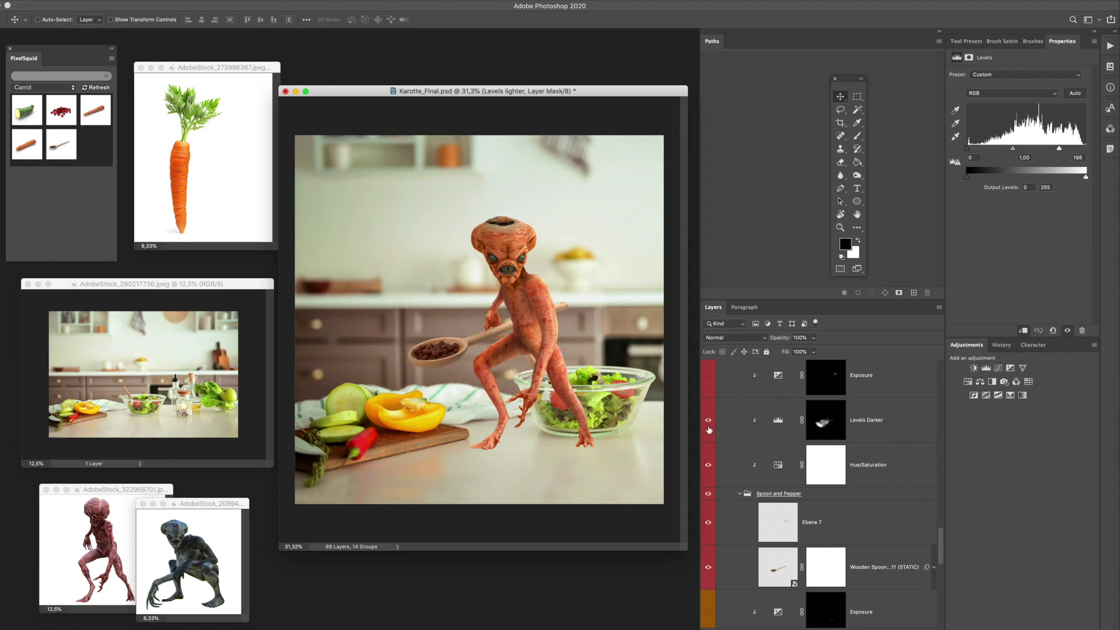
left_click(708, 378)
scroll(708, 382, "up", 5)
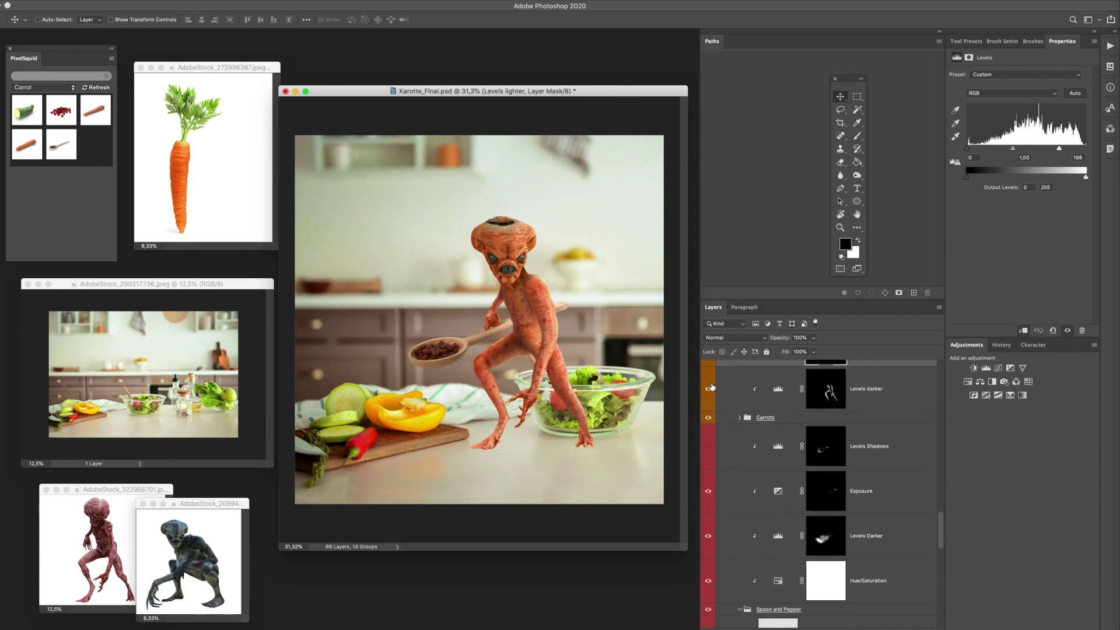
left_click(707, 448)
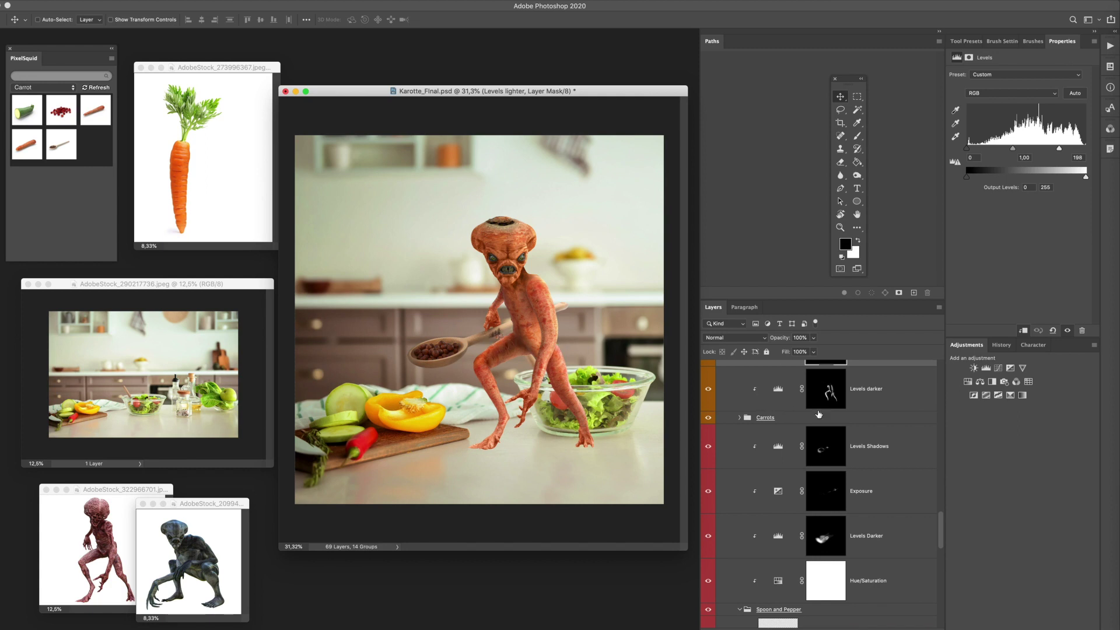
Step: Re-enable the disabled layer mask on the Basic body group
scroll(814, 441, "up", 5)
scroll(814, 441, "down", 5)
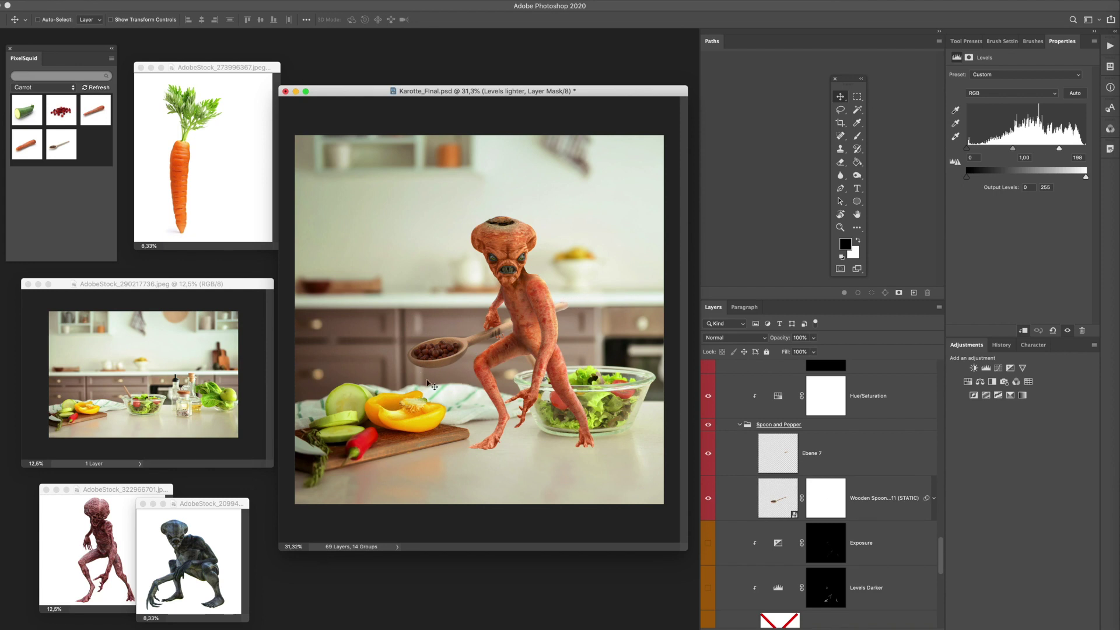
scroll(842, 434, "down", 5)
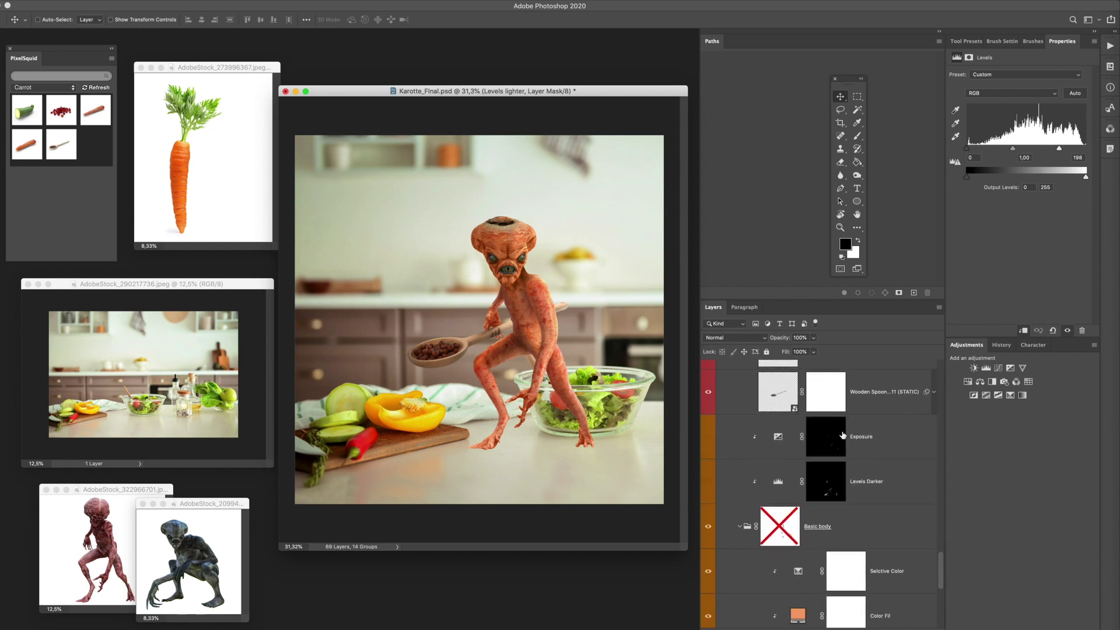
scroll(842, 434, "down", 6)
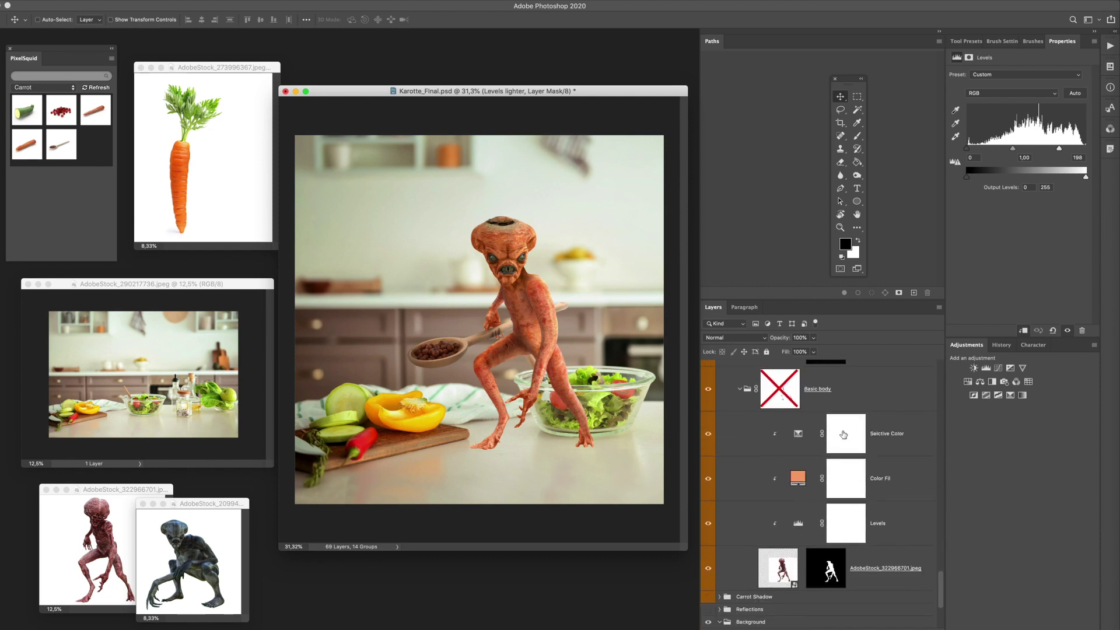
scroll(843, 435, "up", 6)
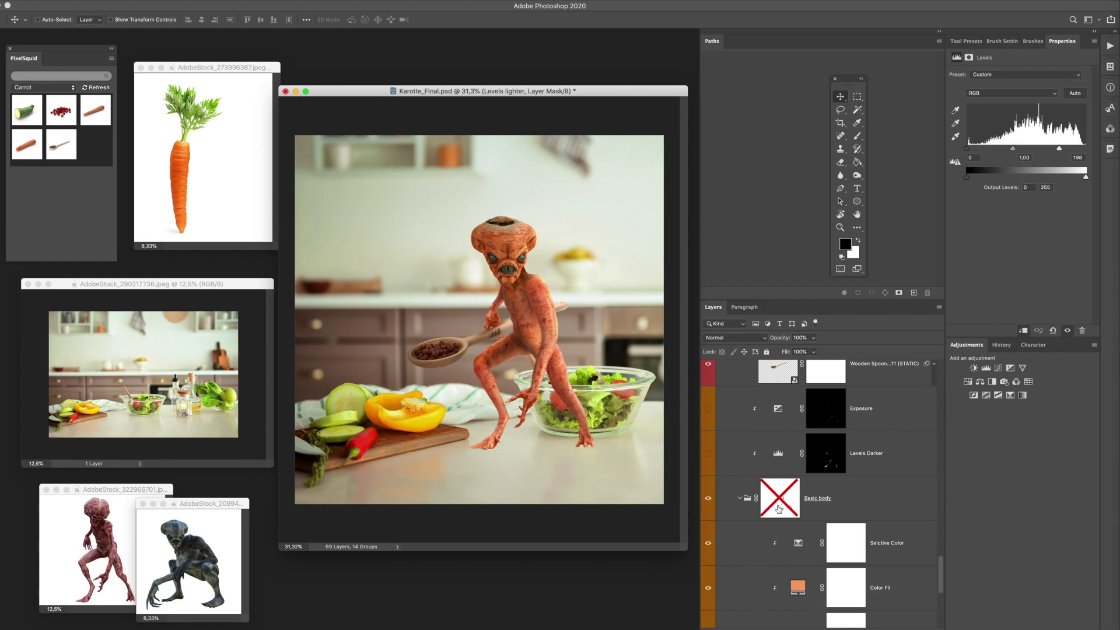
left_click(779, 509, "shift")
Step: Show and expand the Fingers group inside the Carrot group, displaying its Fingers layer with the clipped Levels darker adjustment
scroll(831, 487, "up", 10)
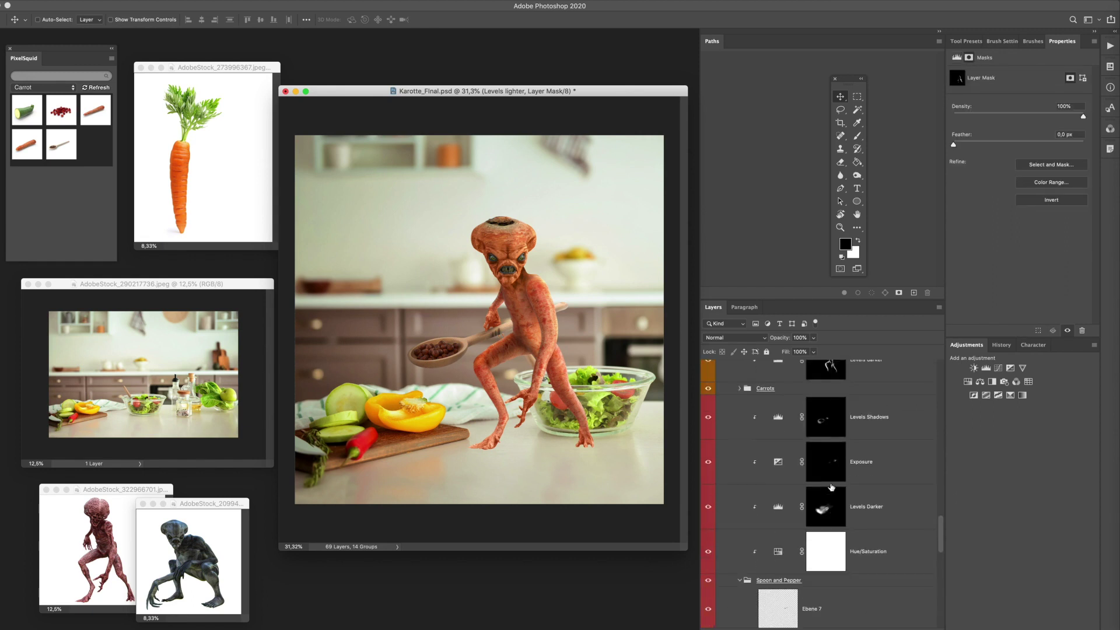
scroll(831, 487, "down", 5)
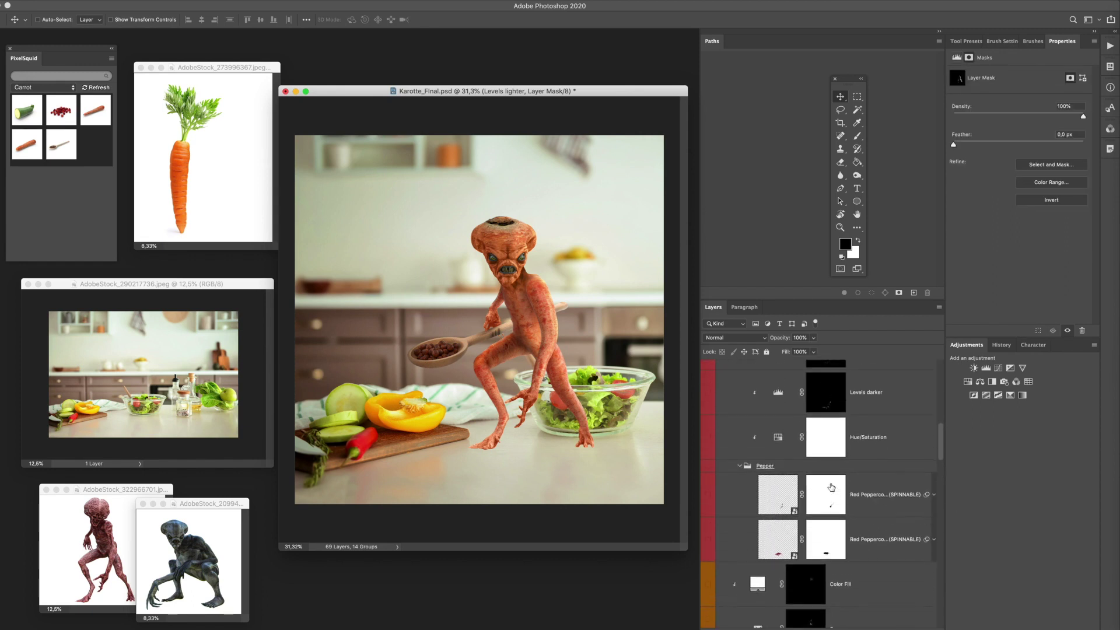
scroll(831, 487, "up", 5)
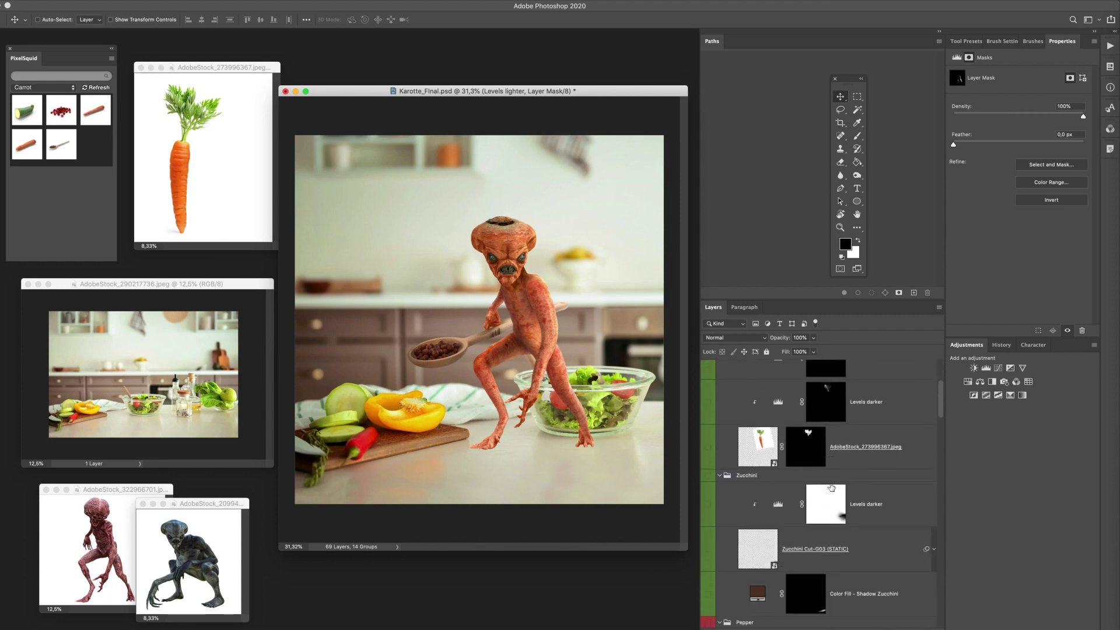
scroll(831, 487, "down", 3)
scroll(831, 487, "down", 8)
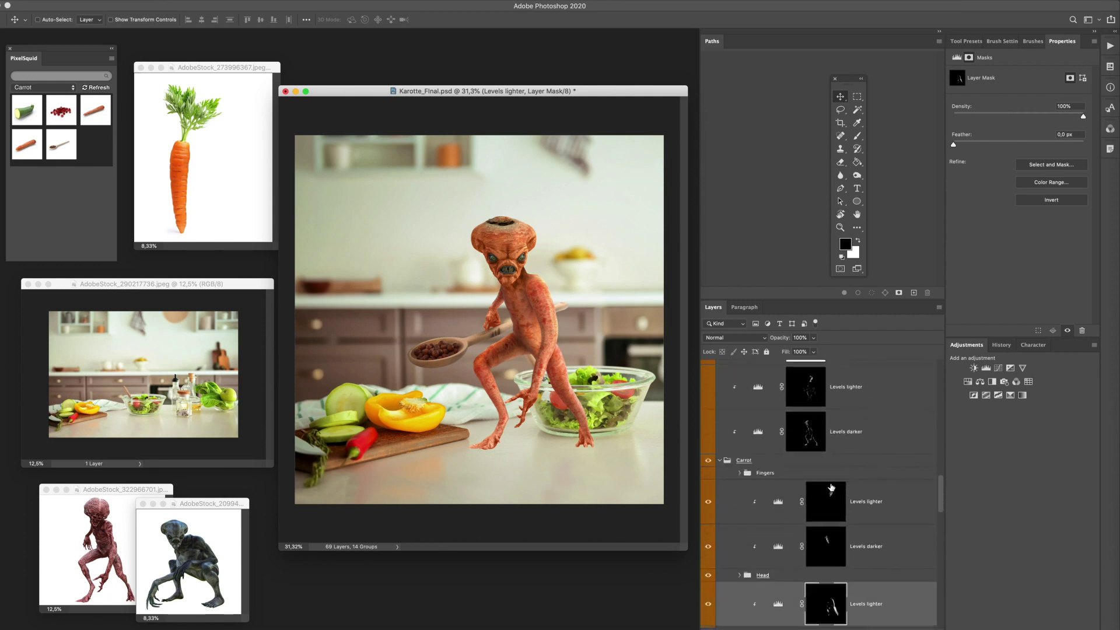
left_click(704, 436)
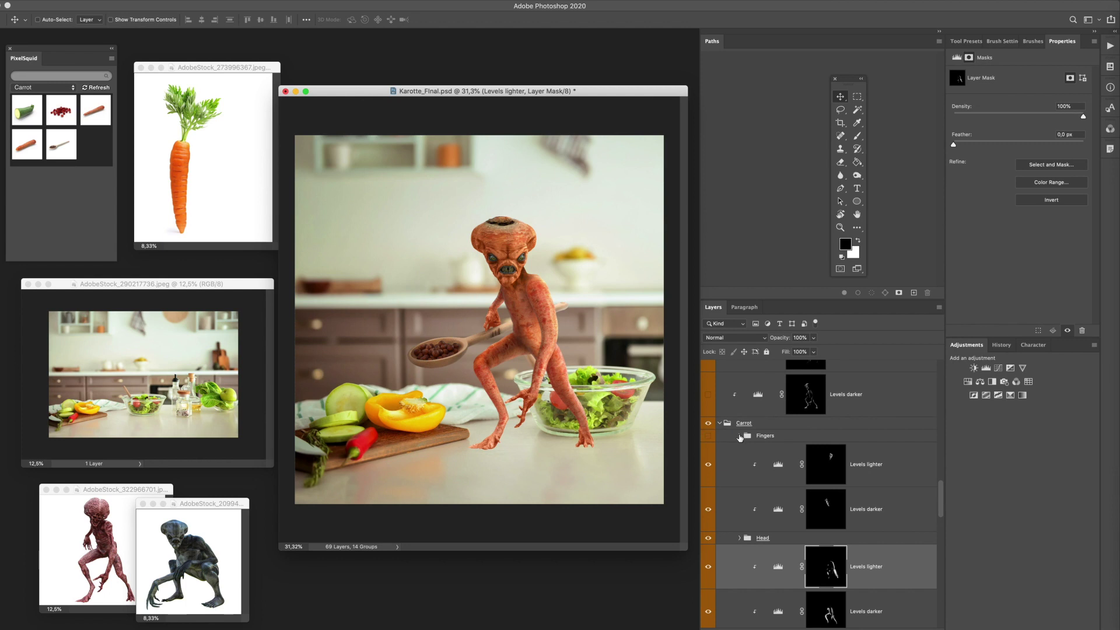
left_click(741, 438)
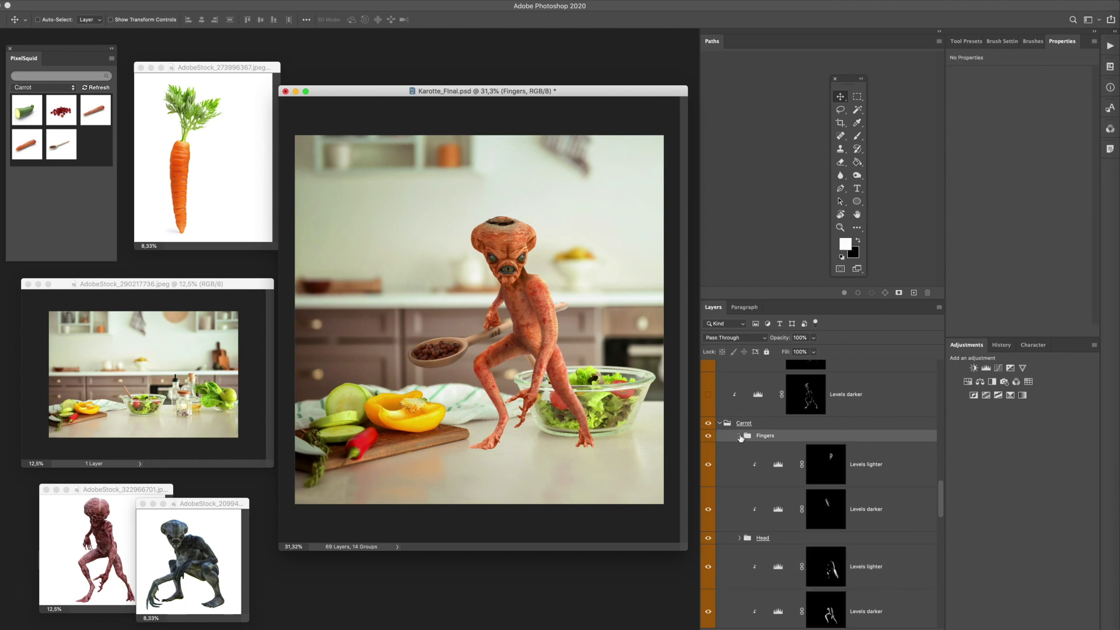
left_click(740, 436)
left_click(708, 509)
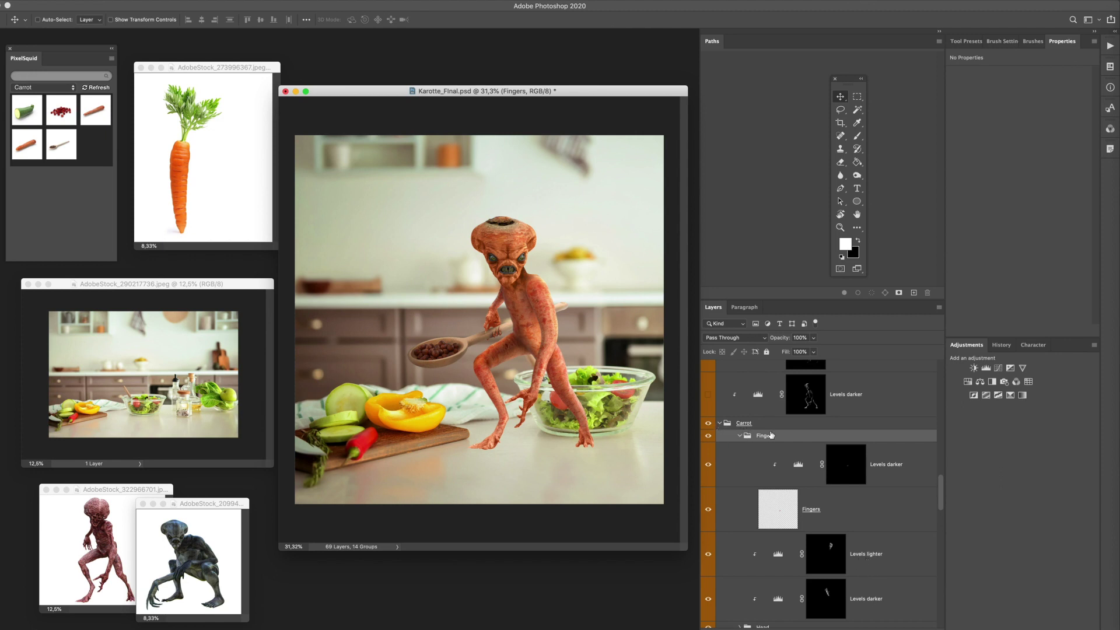
Step: Review the Carrot group's layers from the Fingers group down to the masked Basic body group
scroll(773, 436, "down", 10)
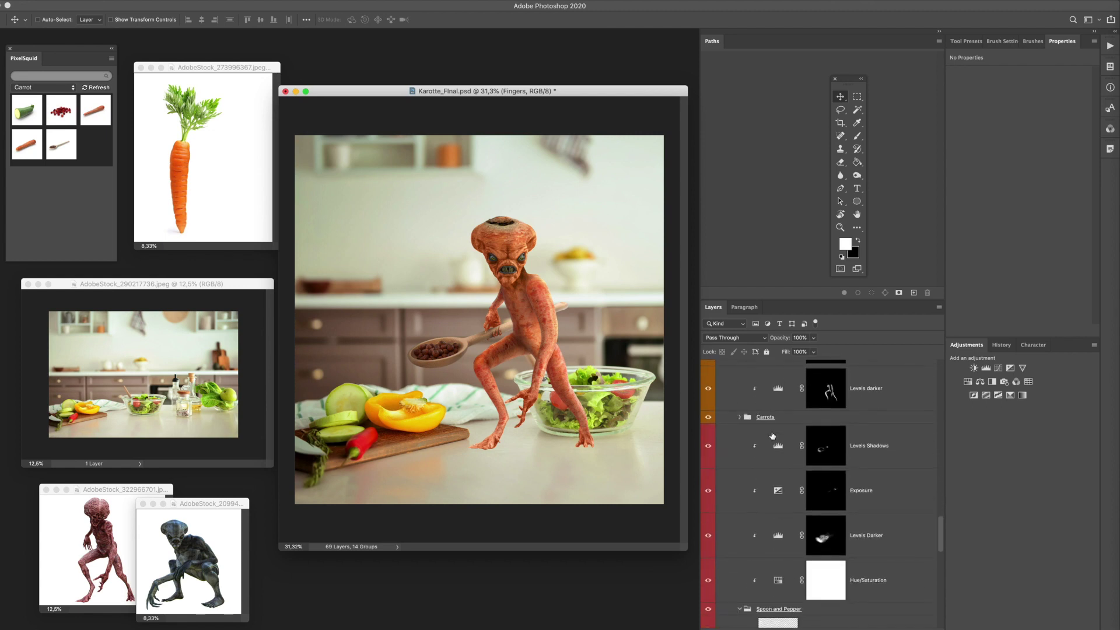
scroll(773, 435, "down", 5)
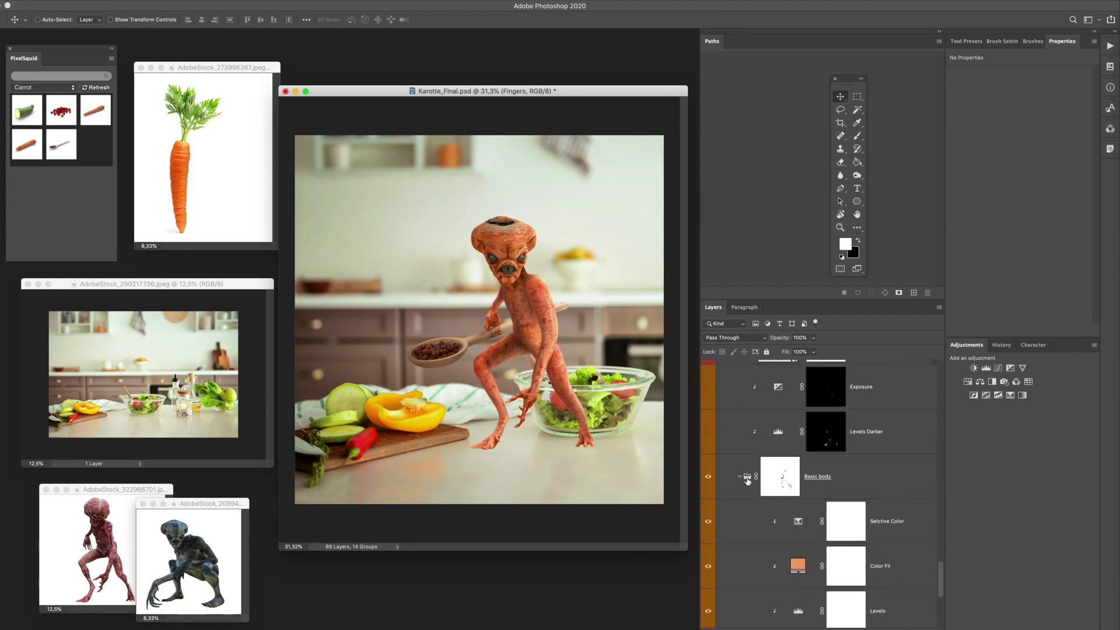
scroll(747, 480, "up", 5)
scroll(747, 480, "up", 3)
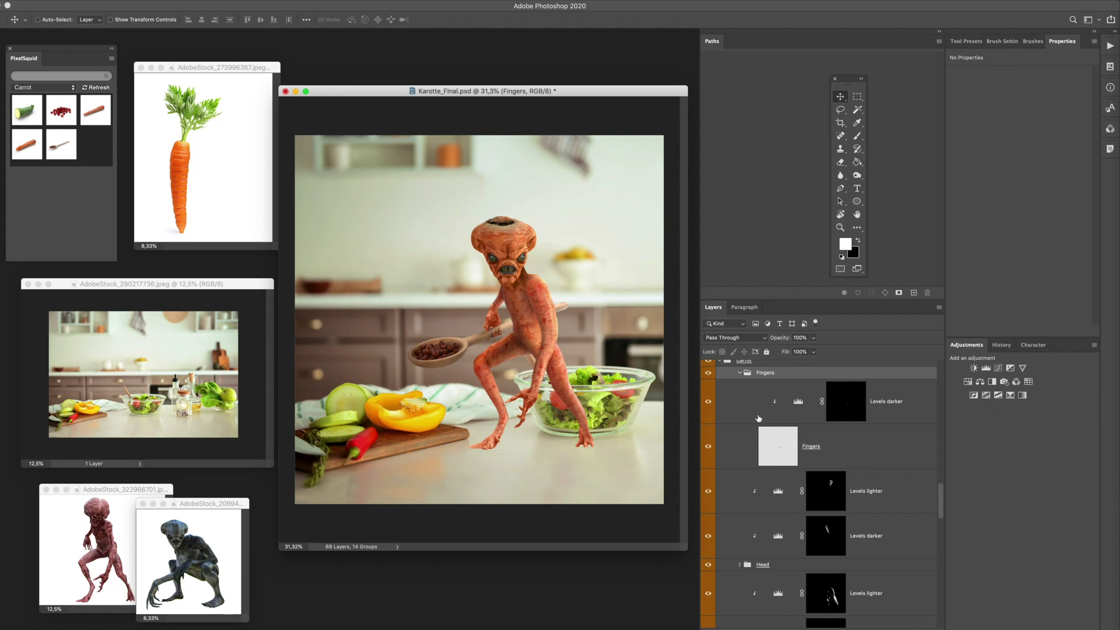
scroll(751, 402, "down", 10)
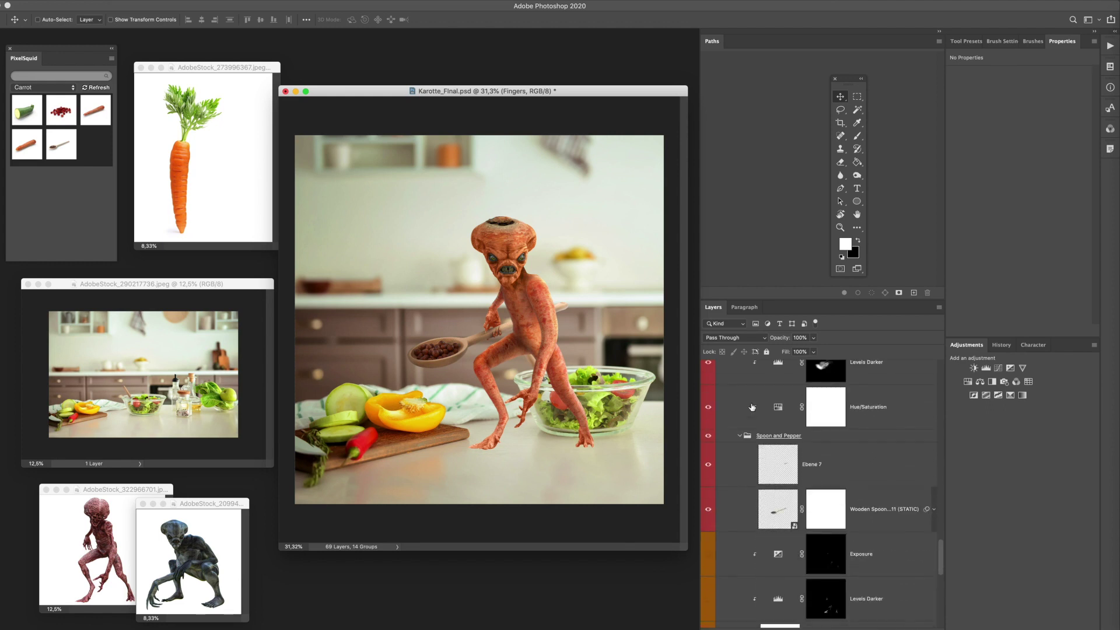
scroll(752, 406, "up", 5)
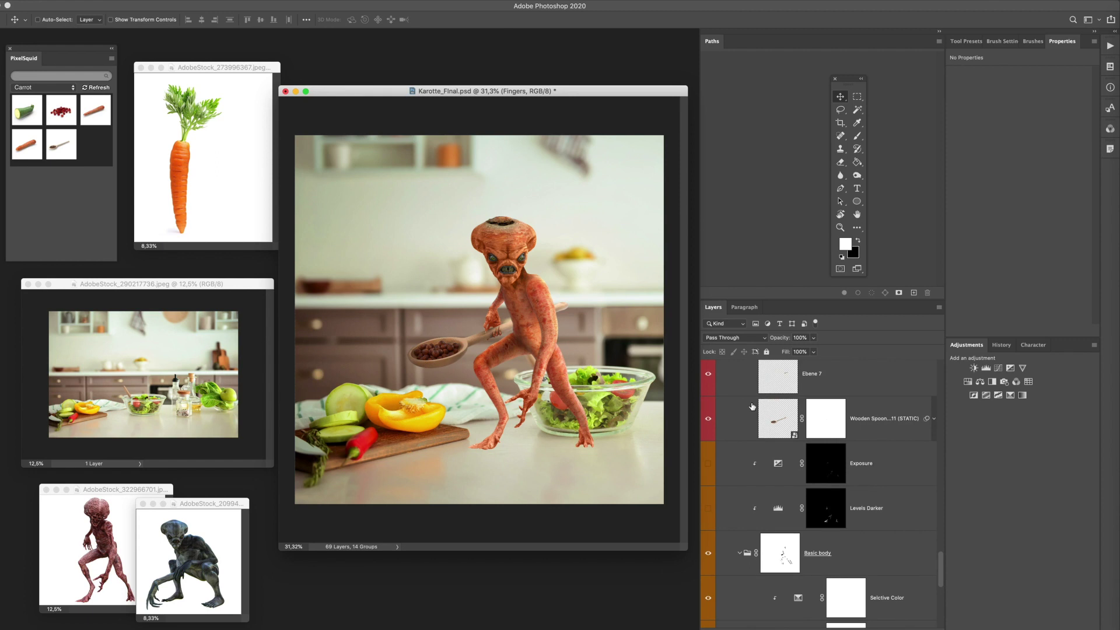
scroll(751, 406, "up", 5)
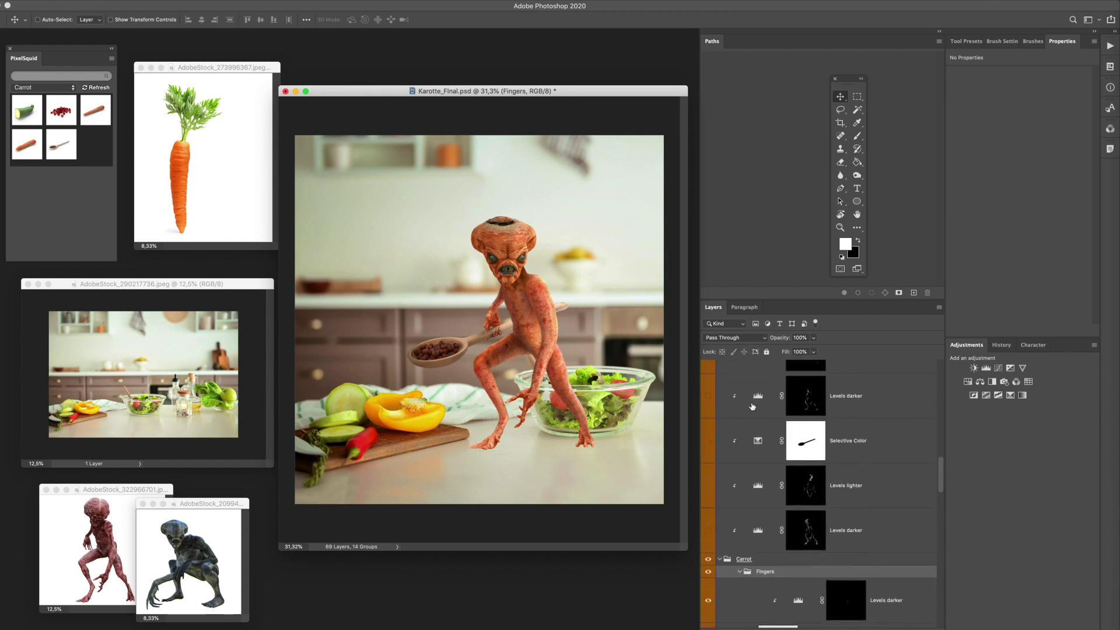
Step: Show the lower Red Peppercorn layer in the Pepper group and compare it with its layer mask disabled and enabled
scroll(752, 407, "up", 3)
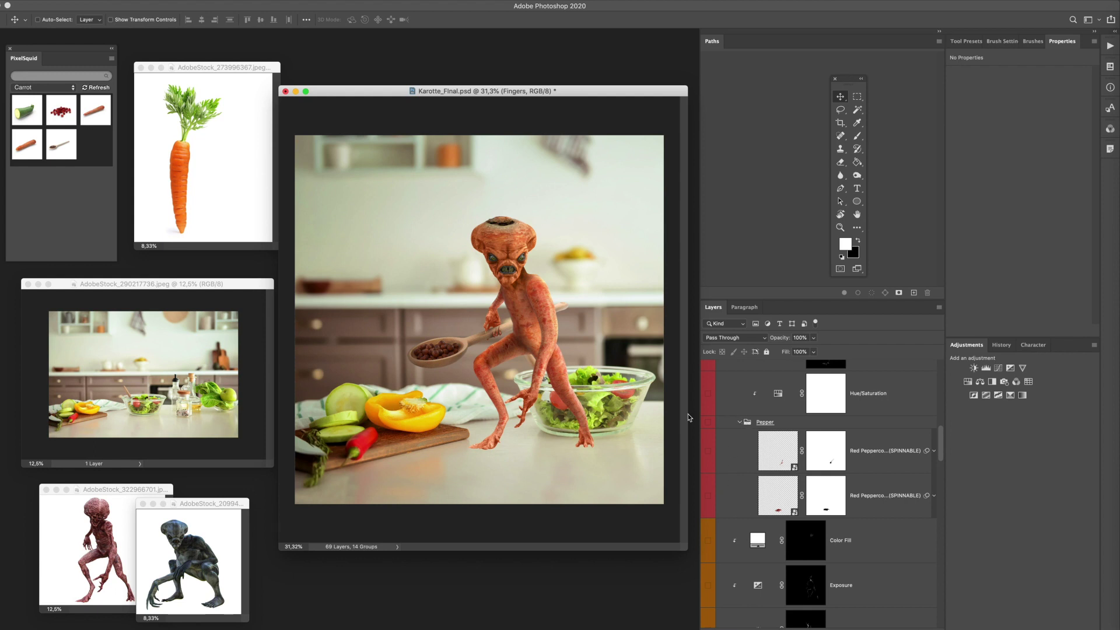
mouse_move(62, 117)
left_click(709, 497)
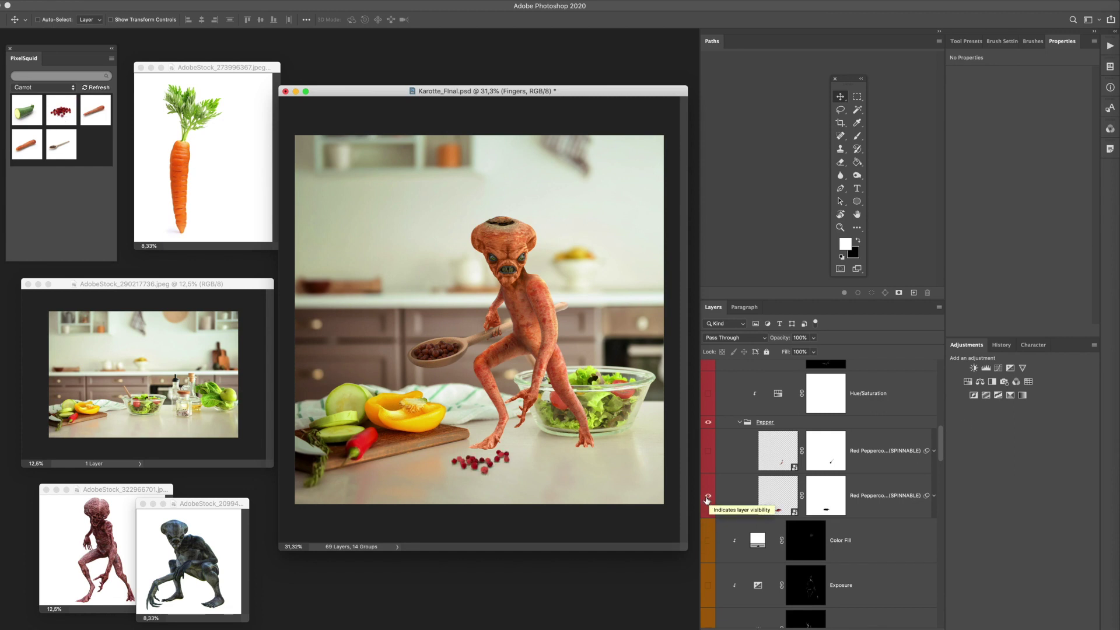
left_click(829, 506, "shift")
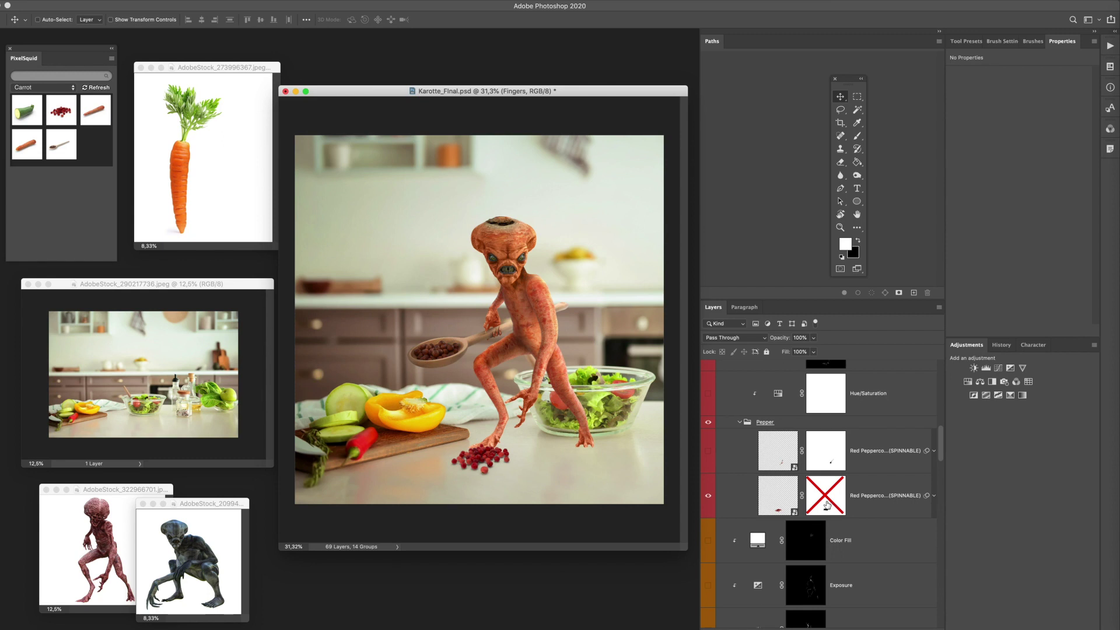
left_click(827, 505, "shift")
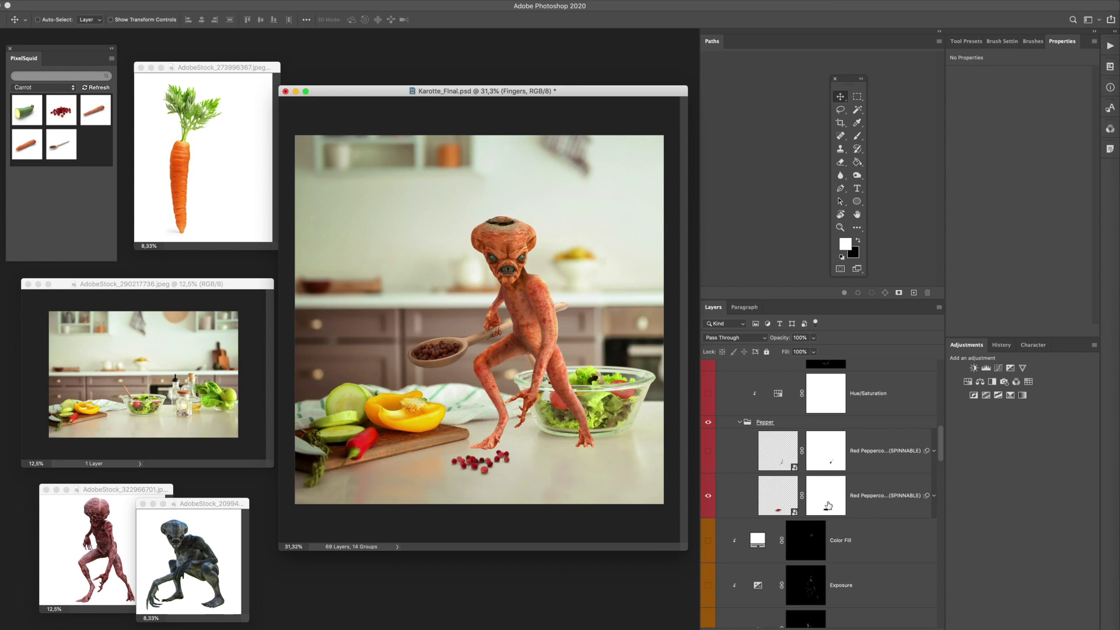
Step: Show the upper Red Peppercorn layer, reveal its Motion Blur smart filter, and collapse the inner Pepper group
left_click(708, 453)
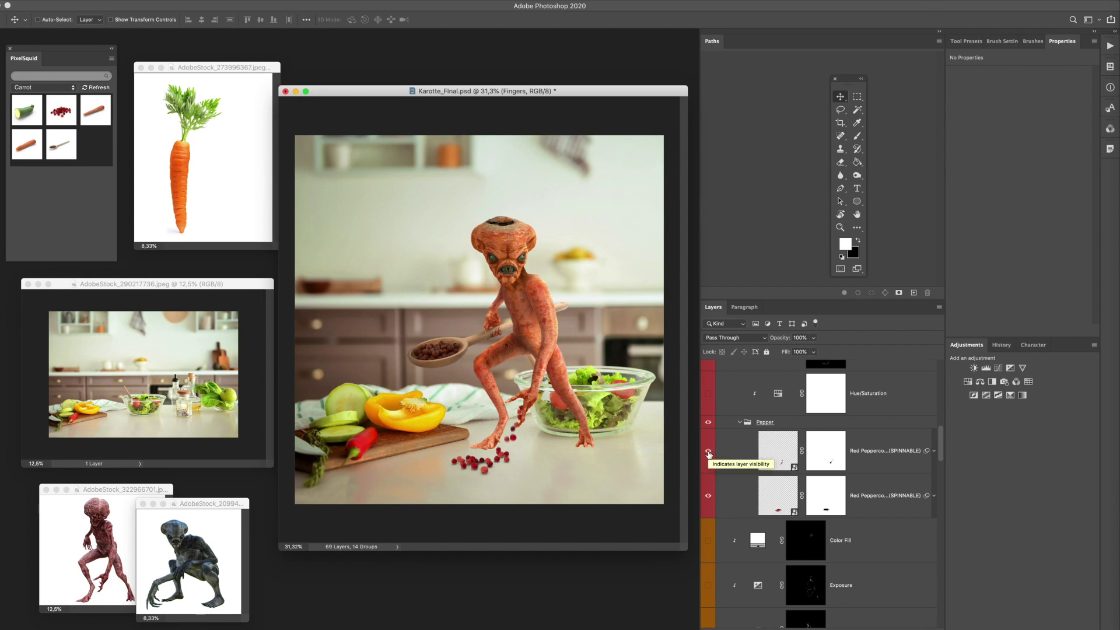
left_click(933, 451)
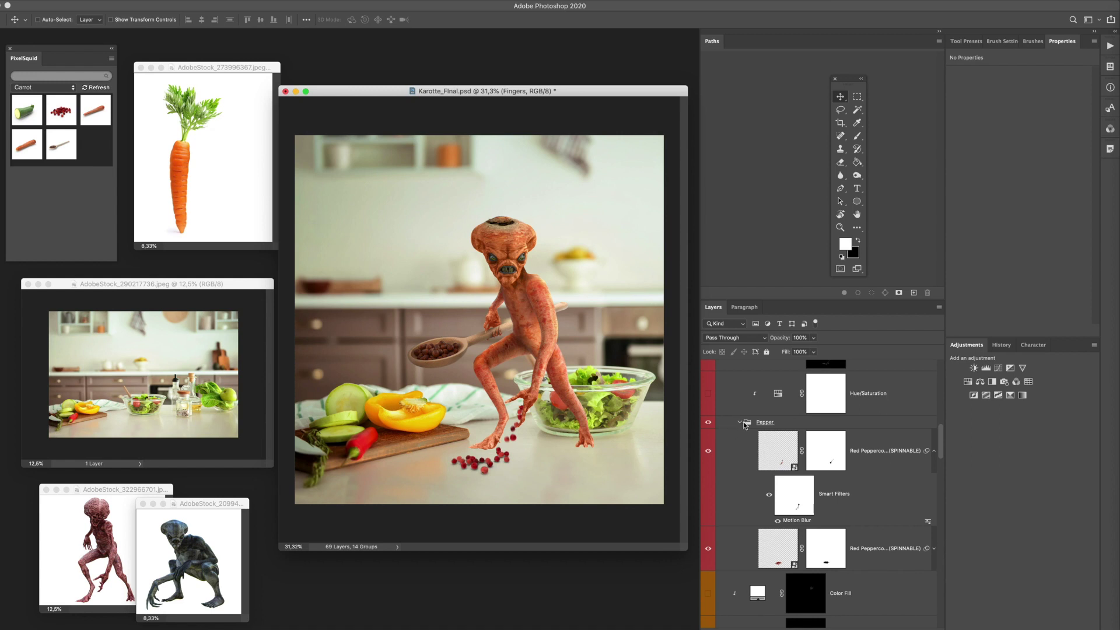
left_click(745, 423)
left_click(739, 422)
Step: Show the Hue/Saturation, Levels darker and Exposure adjustments clipped above the inner Pepper group, and collapse the outer Pepper group
left_click(708, 396)
scroll(746, 415, "up", 3)
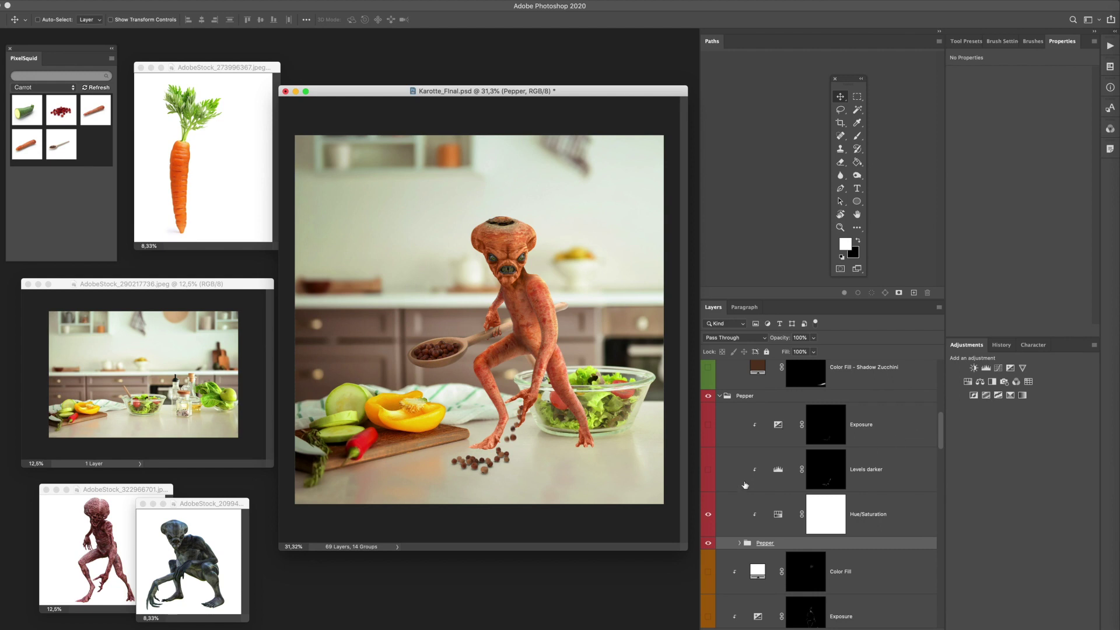
left_click(708, 469)
left_click(708, 426)
left_click(721, 397)
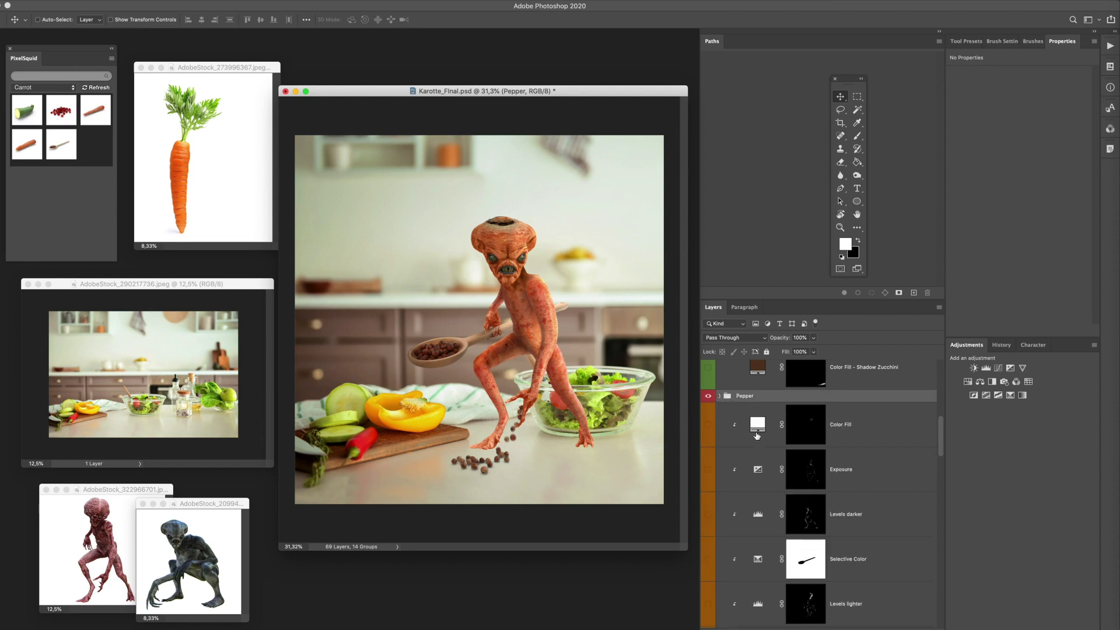
Step: Collapse the Carrot group and show the Levels darker and Levels lighter adjustments clipped directly above it
scroll(756, 435, "down", 5)
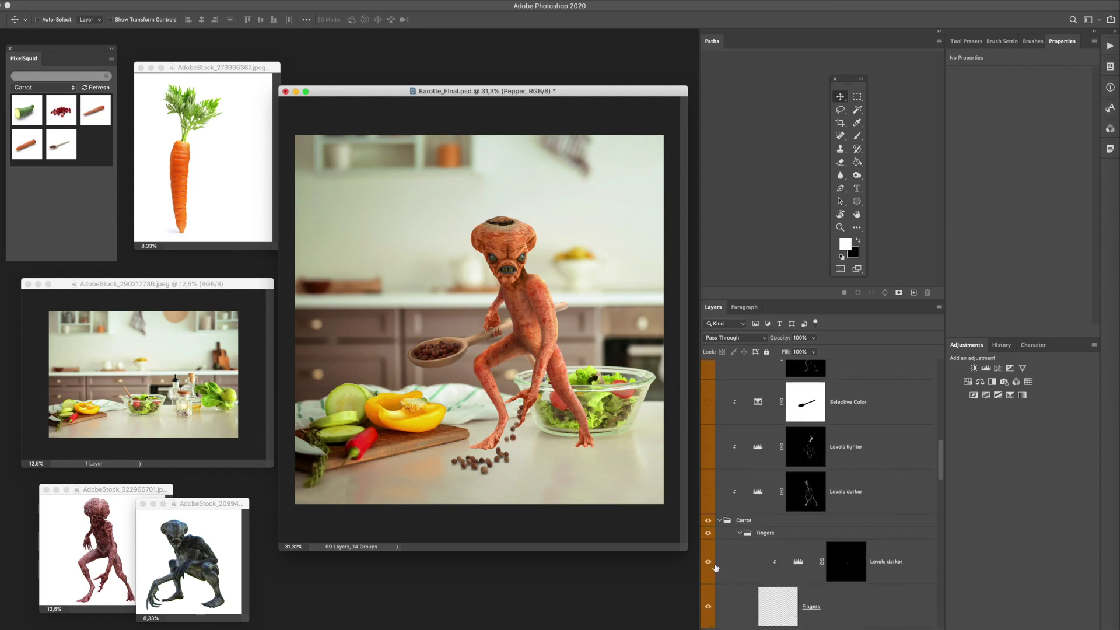
left_click(720, 521)
scroll(777, 508, "up", 2)
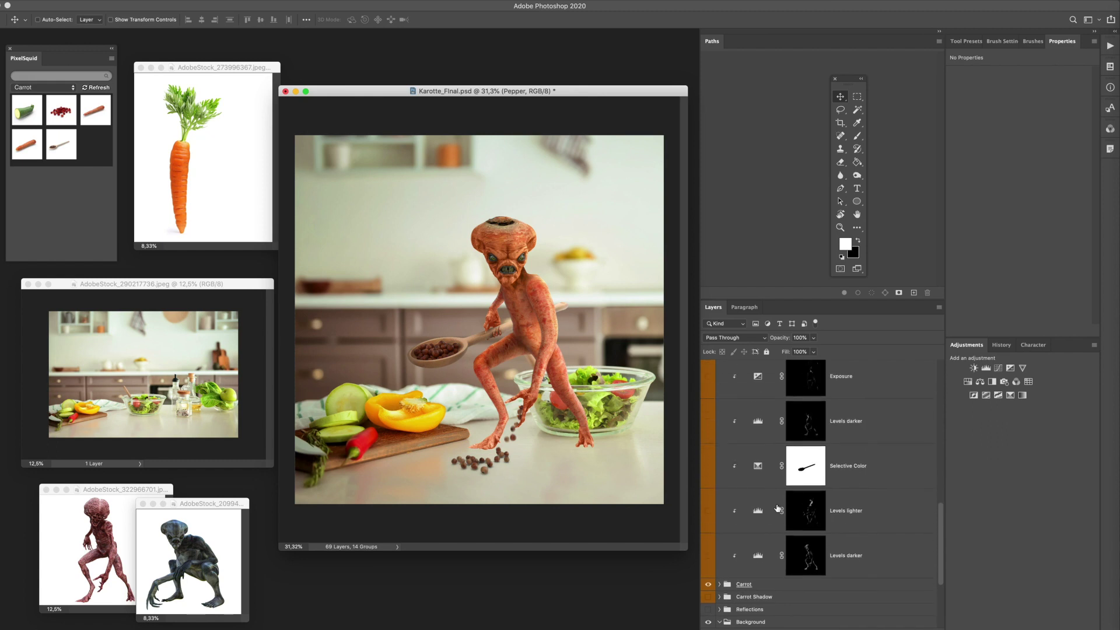
scroll(777, 508, "down", 1)
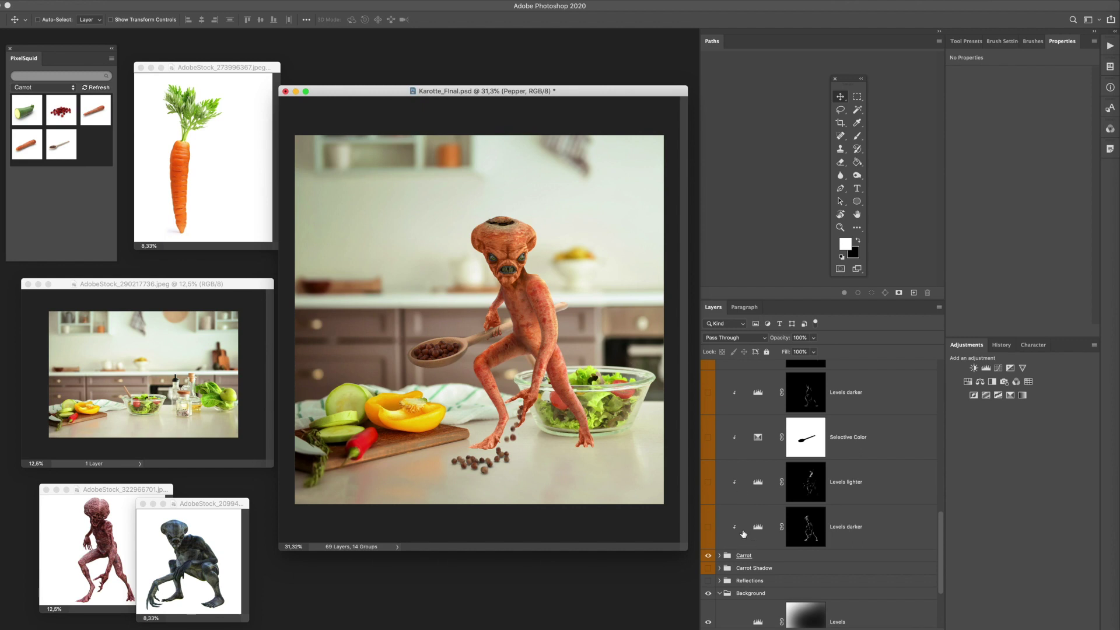
left_click(708, 528)
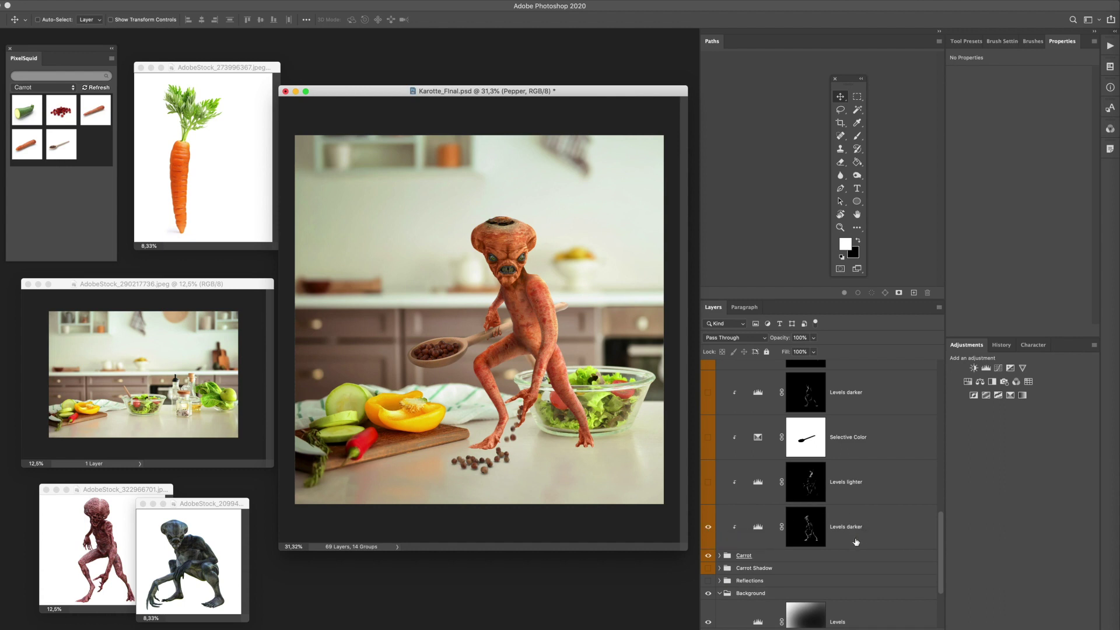
left_click(708, 484)
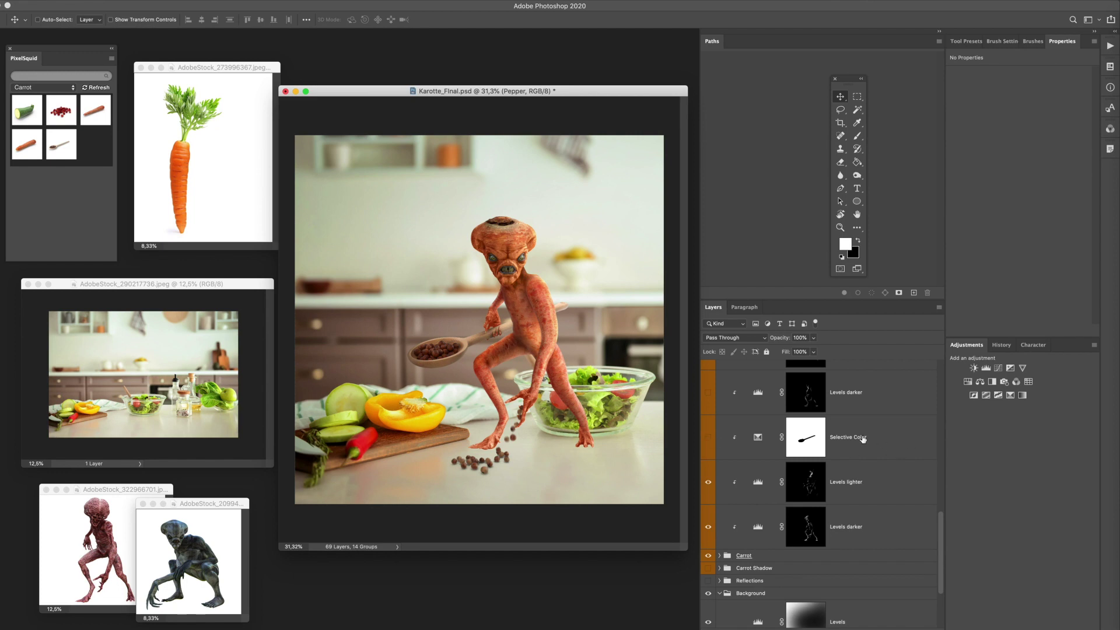
Step: Show the Selective Color adjustment above the Carrot group, view its spoon-shaped mask alone, and compare the image with the mask disabled and enabled
left_click(708, 438)
left_click(805, 446, "alt")
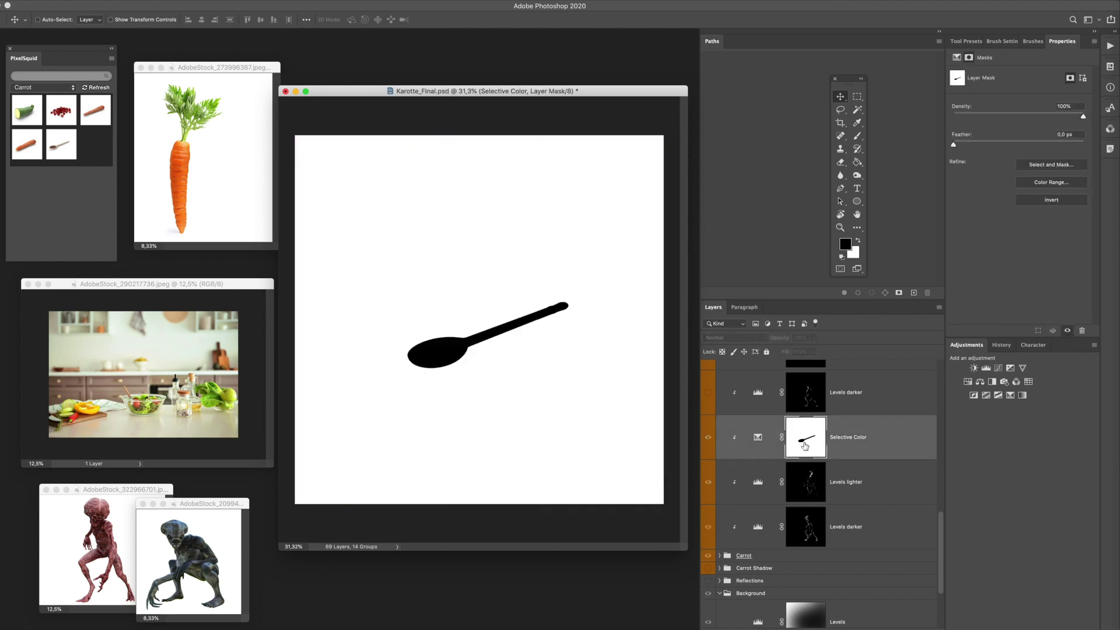
left_click(805, 446, "alt")
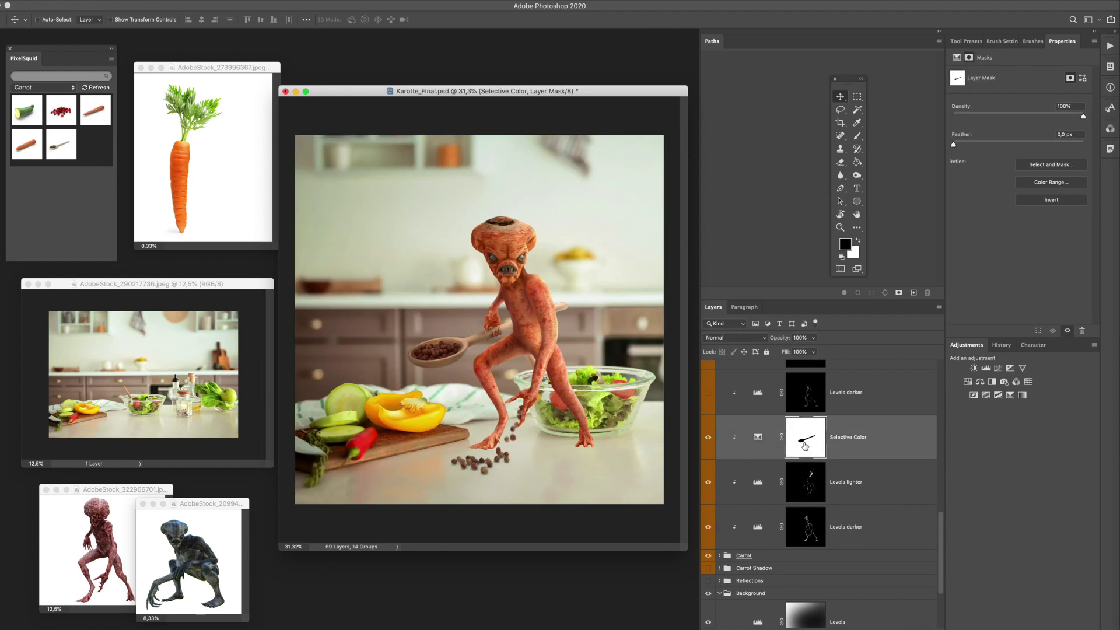
left_click(805, 446, "shift")
left_click(804, 446, "shift")
left_click(804, 446, "shift")
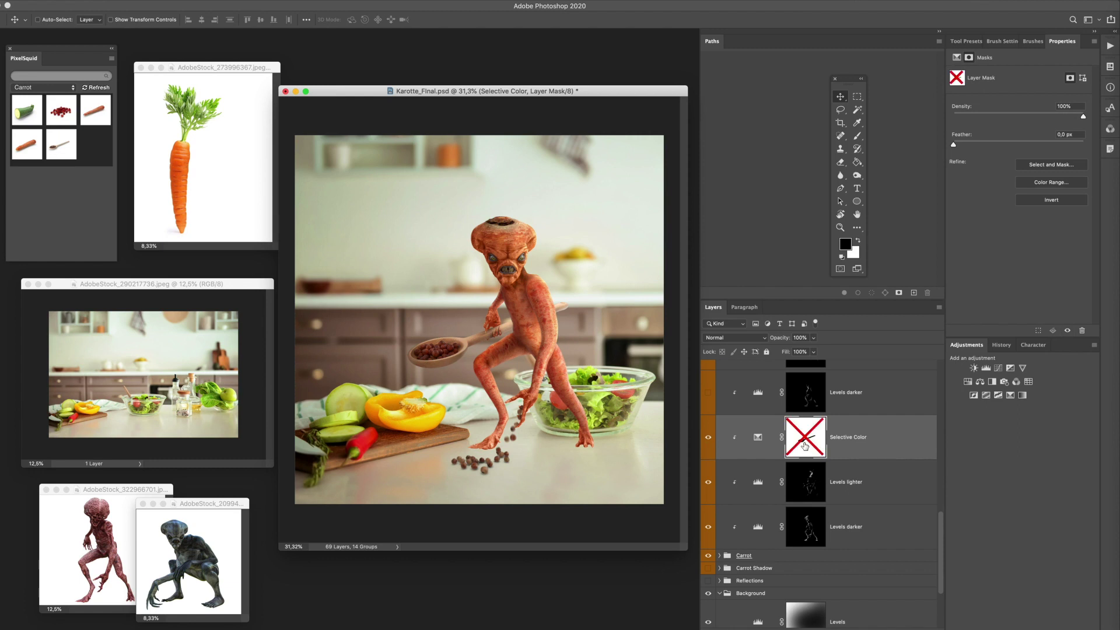
left_click(805, 446, "shift")
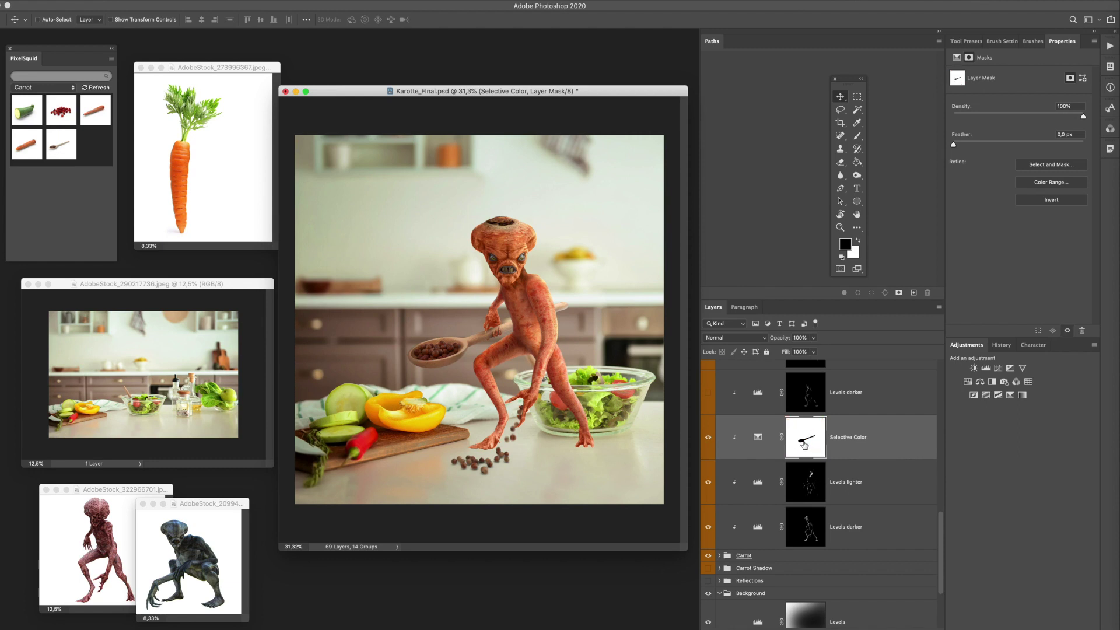
scroll(758, 467, "up", 4)
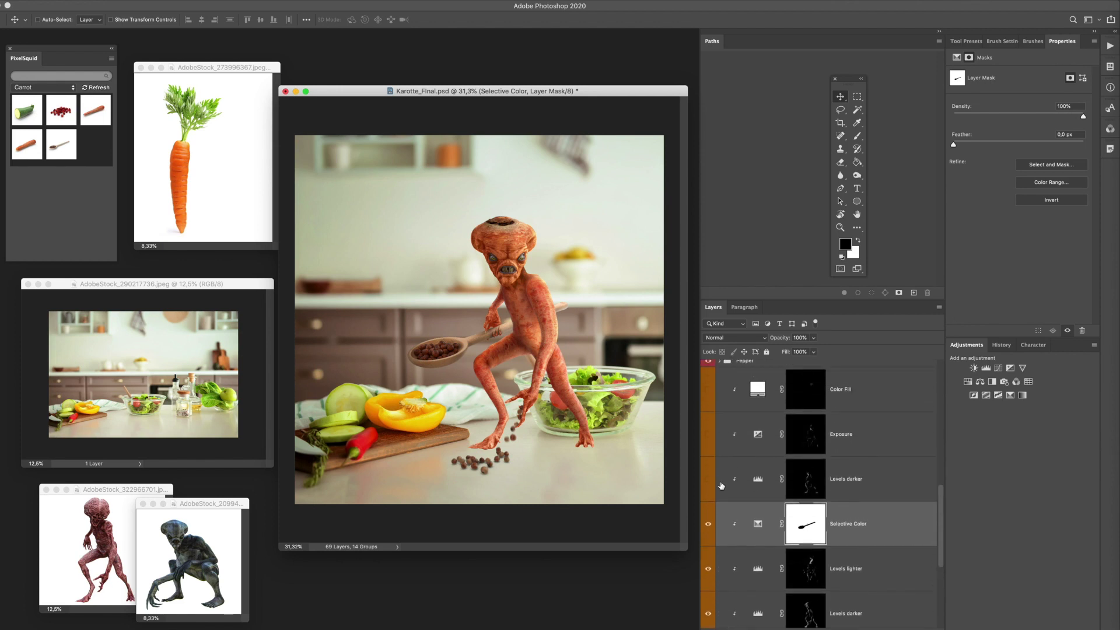
Step: Show the Levels darker, Exposure and Color Fill layers clipped above the spoon-masked Selective Color adjustment
left_click(708, 479)
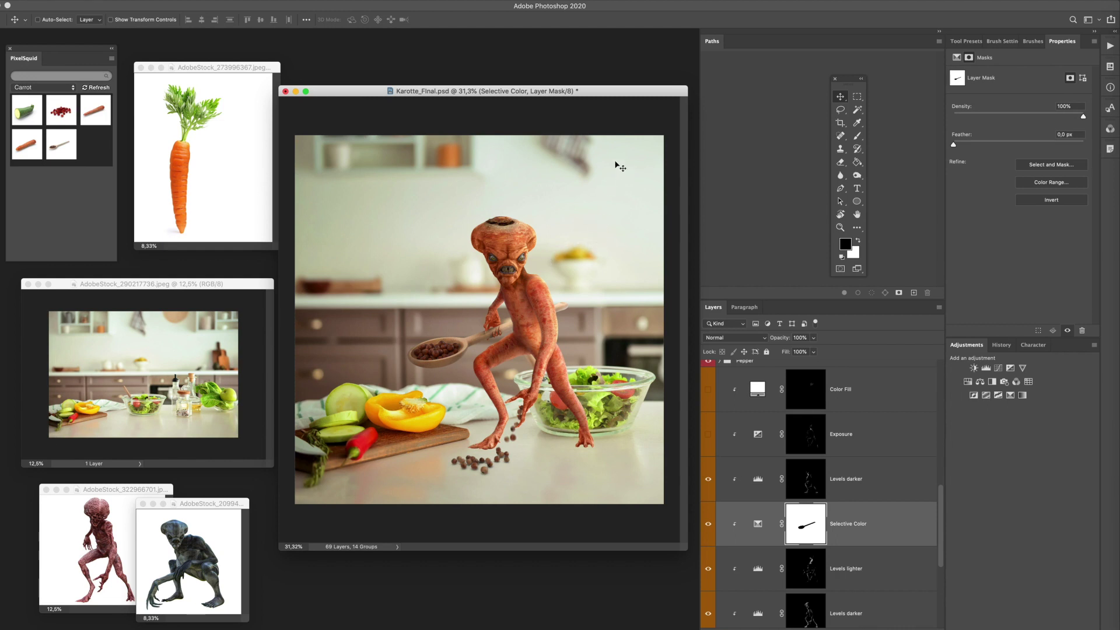
left_click_drag(628, 93, 633, 70)
left_click_drag(252, 70, 297, 101)
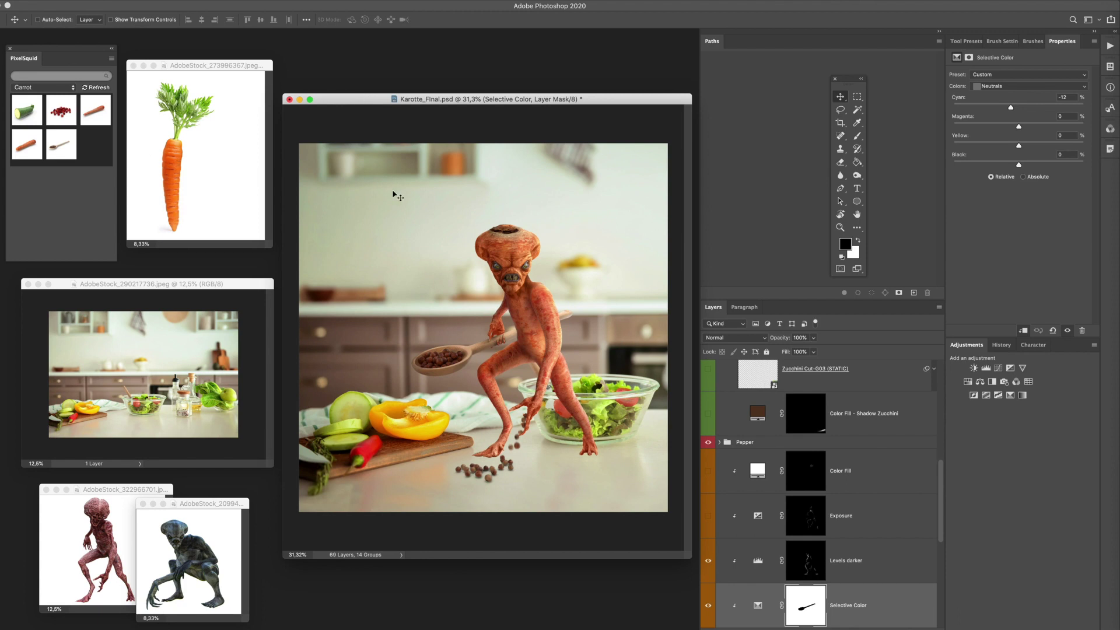
scroll(826, 391, "down", 3)
scroll(822, 400, "up", 2)
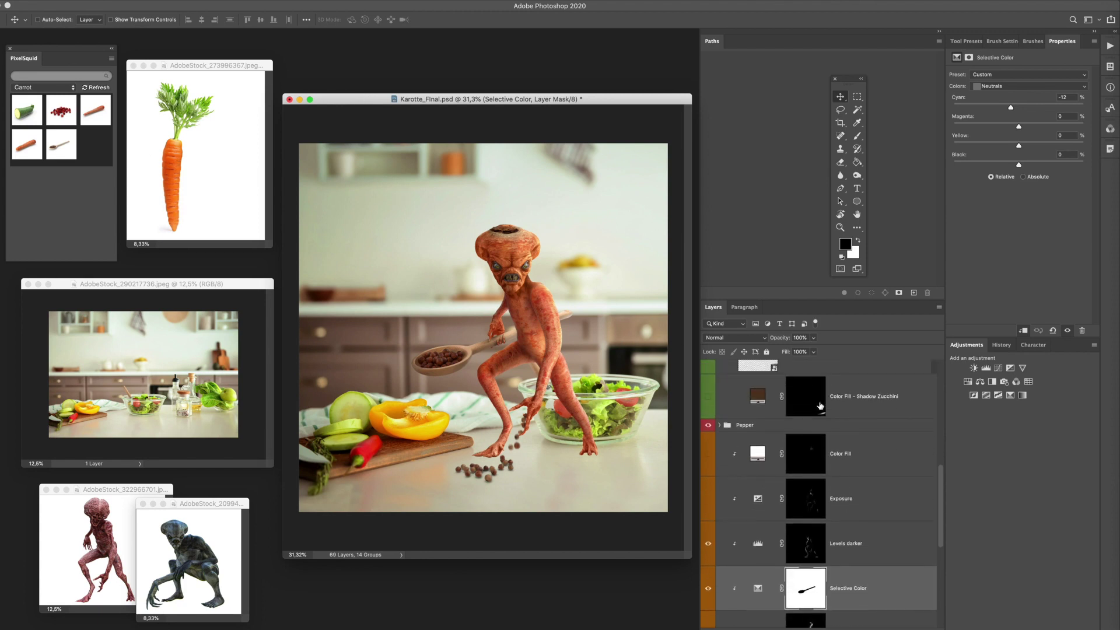
left_click(707, 499)
left_click(708, 454)
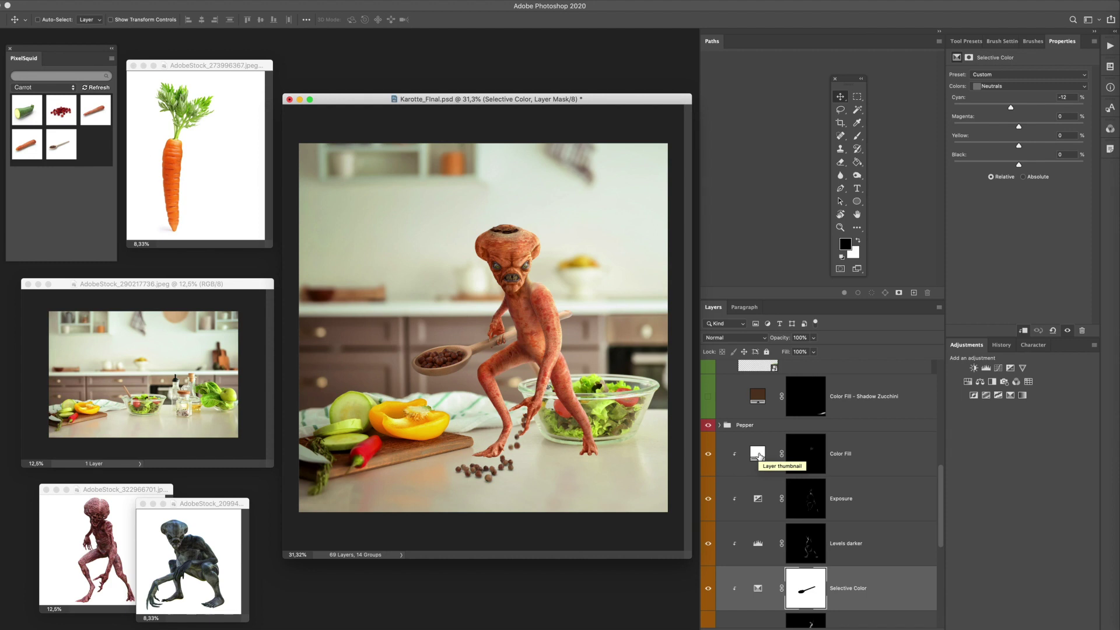
Step: View the white Color Fill layer's mask alone, and compare the image with that layer hidden and shown
left_click(808, 458, "alt")
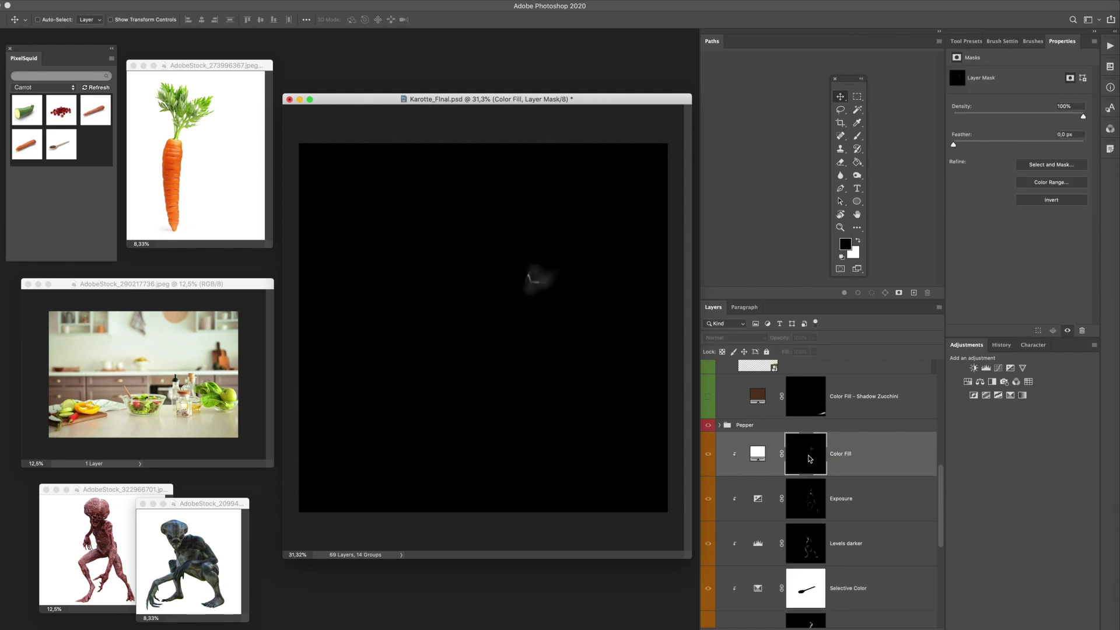
left_click(808, 458, "alt")
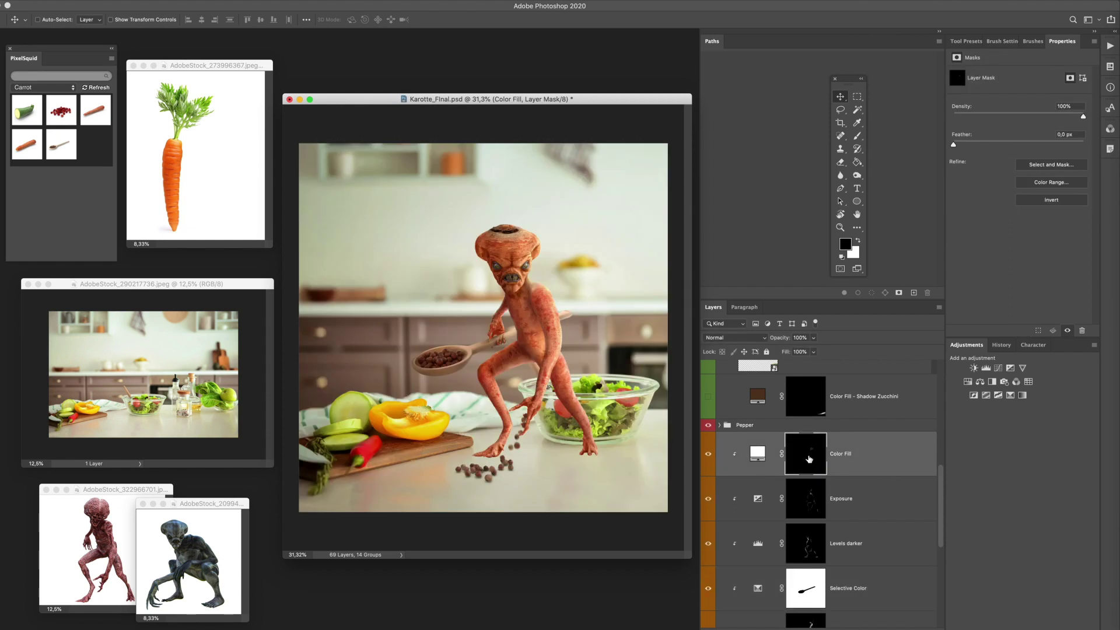
left_click(708, 460)
left_click(709, 458)
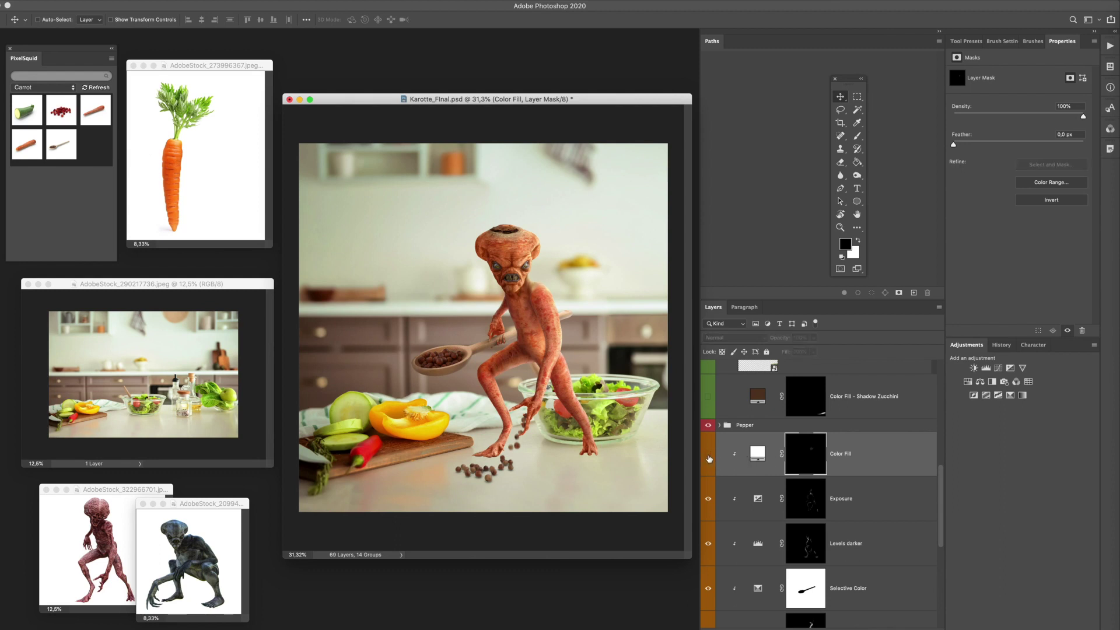
left_click(709, 458)
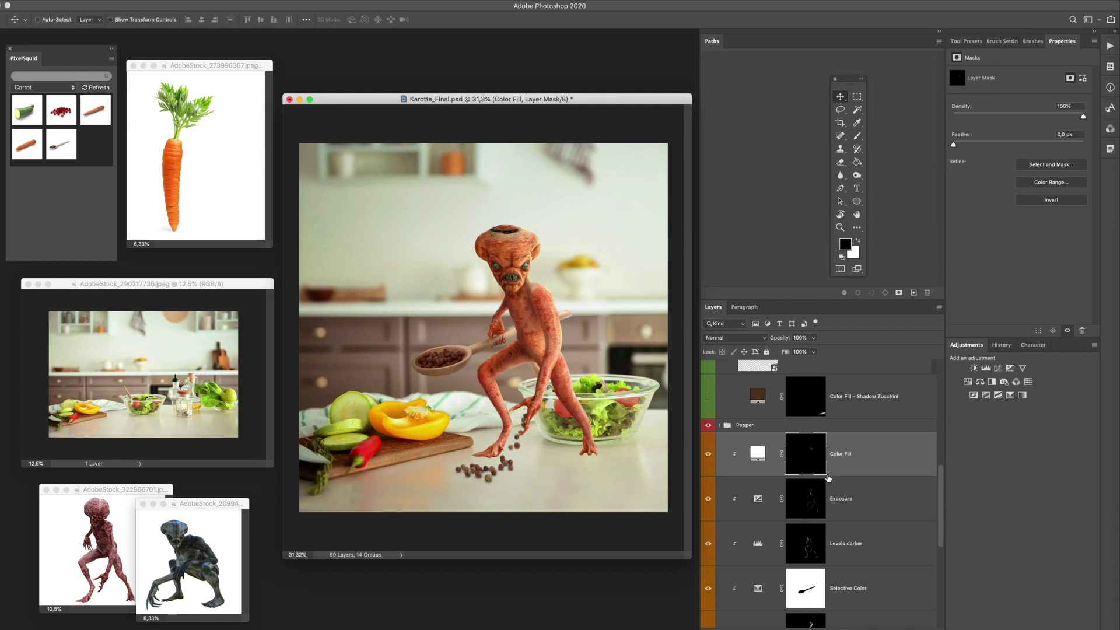
Step: Expand the Carrot Shadow group and show both of its brown Color Fill layers, comparing the lower one hidden and shown
scroll(825, 476, "down", 10)
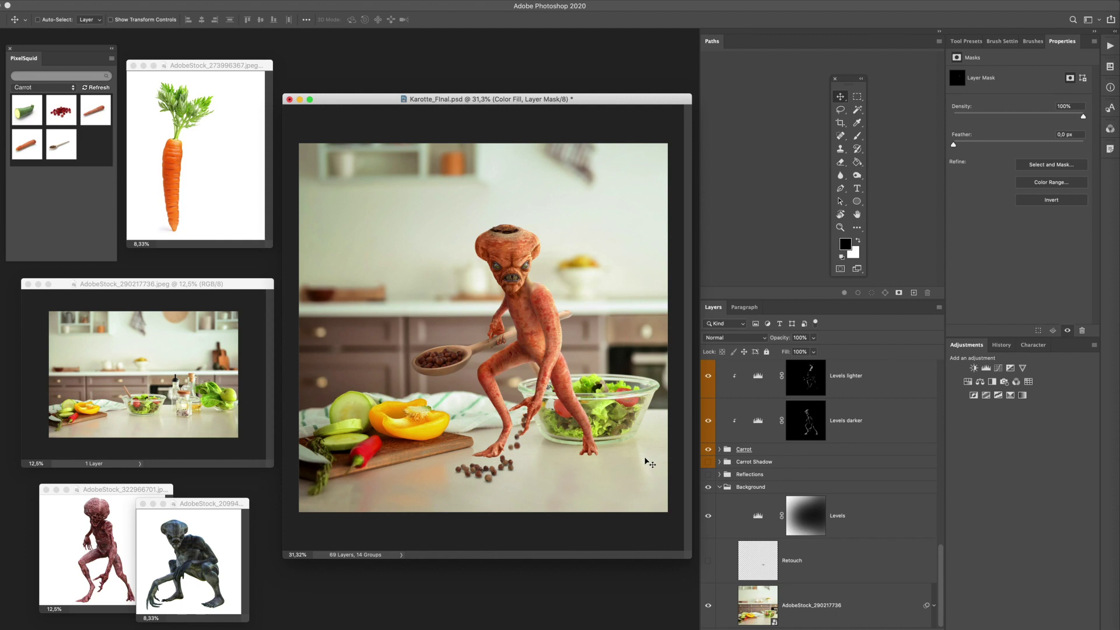
scroll(890, 424, "up", 5)
scroll(889, 424, "down", 5)
left_click(719, 462)
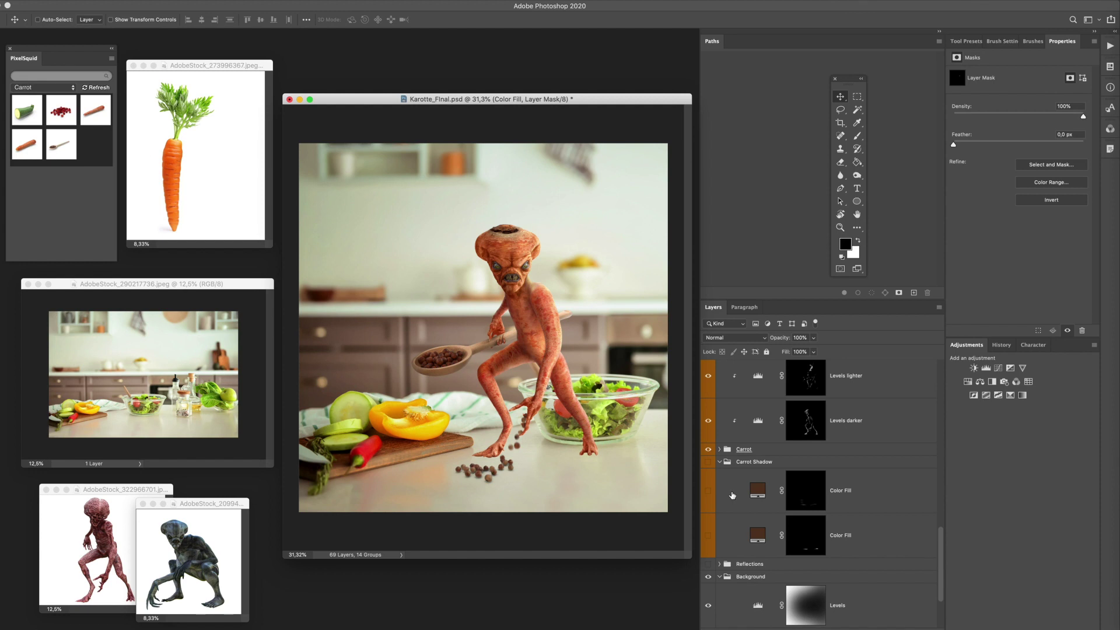
left_click(709, 536)
left_click(709, 537)
left_click(708, 536)
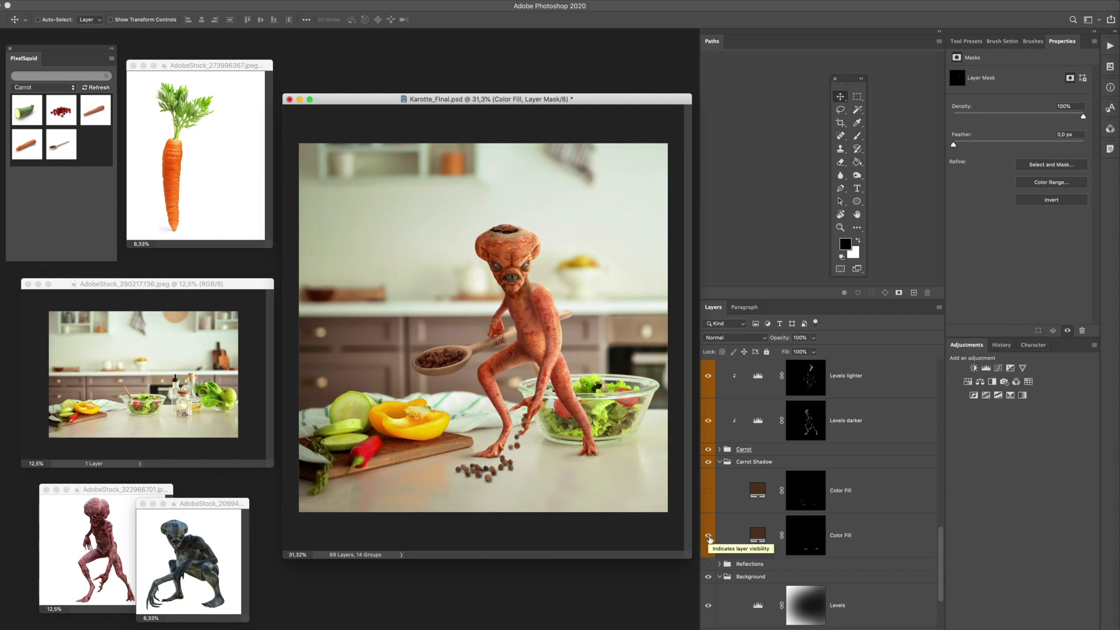
left_click(709, 536)
left_click(708, 537)
left_click(708, 537)
left_click(707, 491)
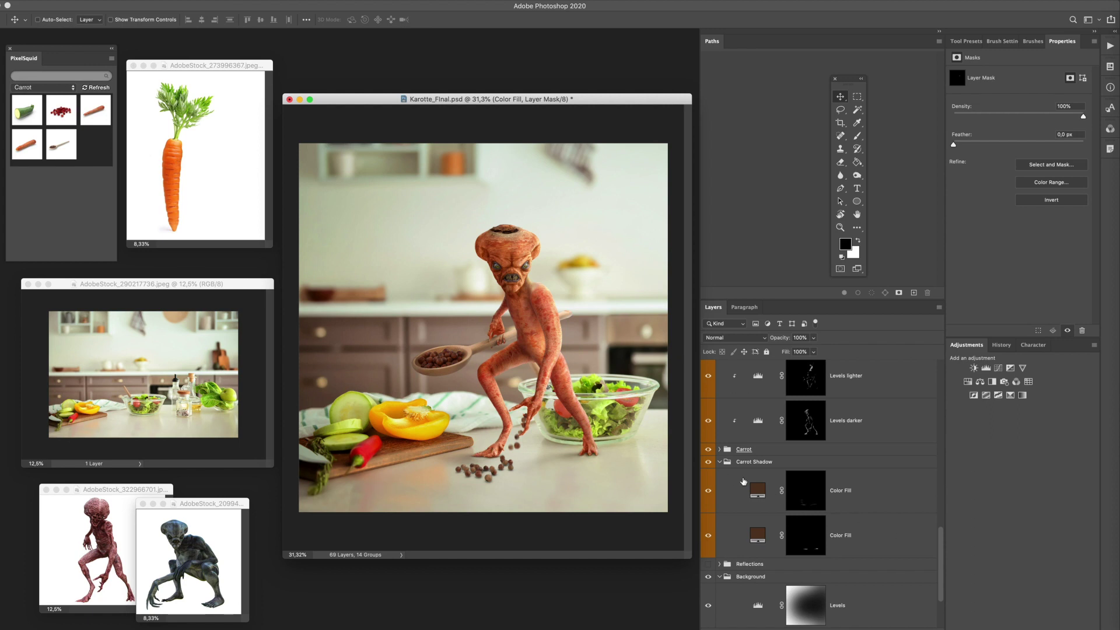
Step: Compare the image with the Carrot Shadow group hidden and shown, and collapse the group
left_click(707, 463)
left_click(708, 463)
left_click(708, 463)
left_click(708, 463)
left_click(721, 462)
Step: Bring up the carrot source photo, return to the composite, and show the AdobeStock_273996367.jpeg layer in the Green Hair group
scroll(810, 443, "up", 5)
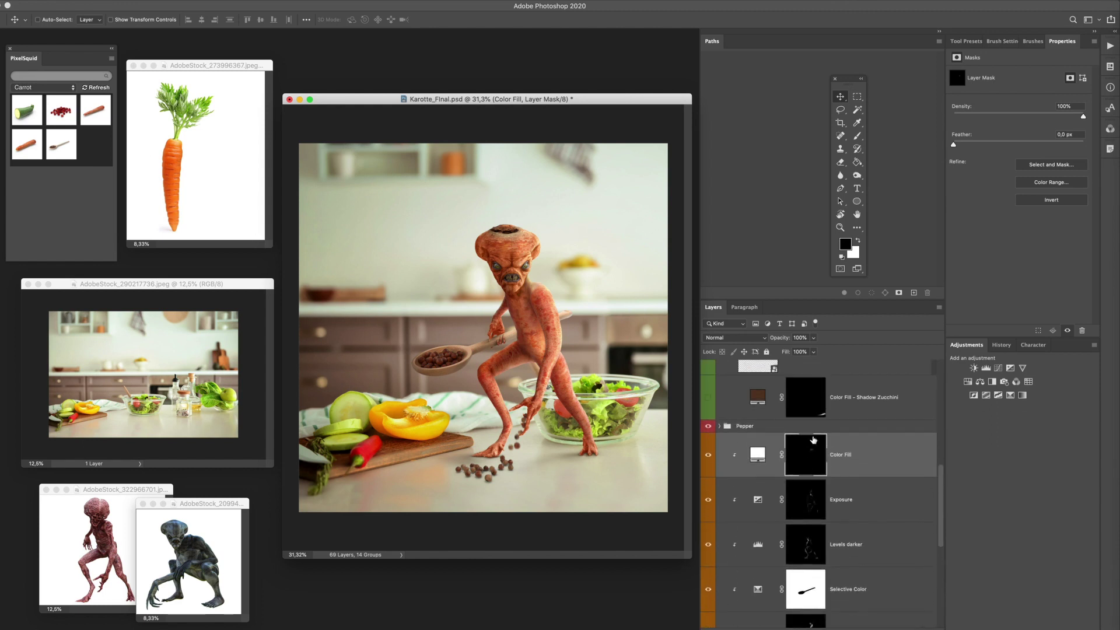
scroll(817, 444, "up", 3)
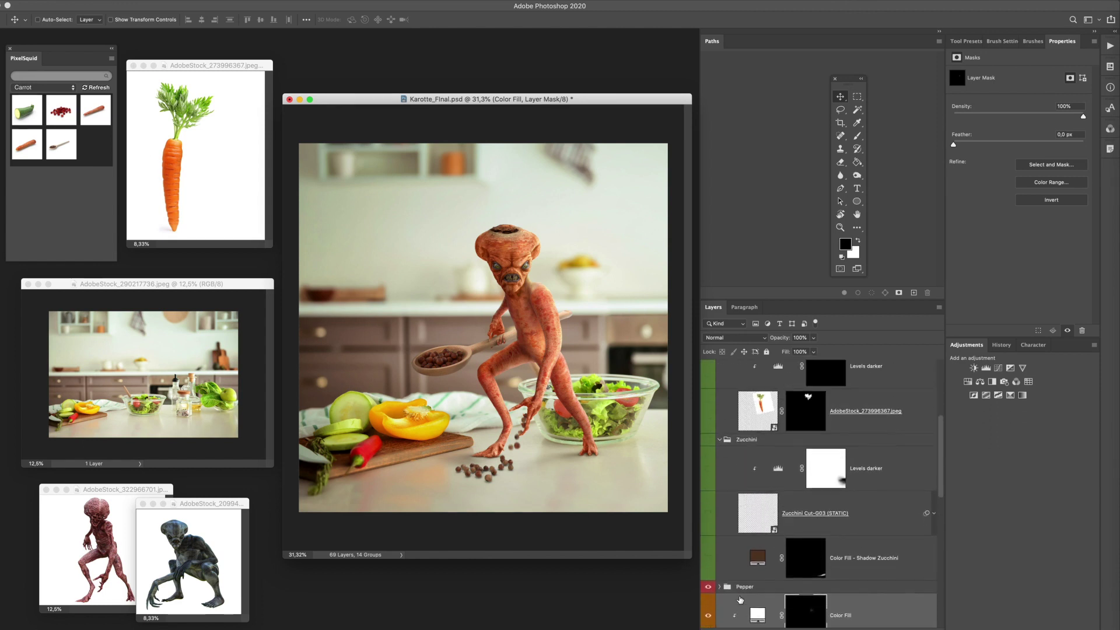
scroll(880, 487, "up", 5)
scroll(882, 488, "down", 5)
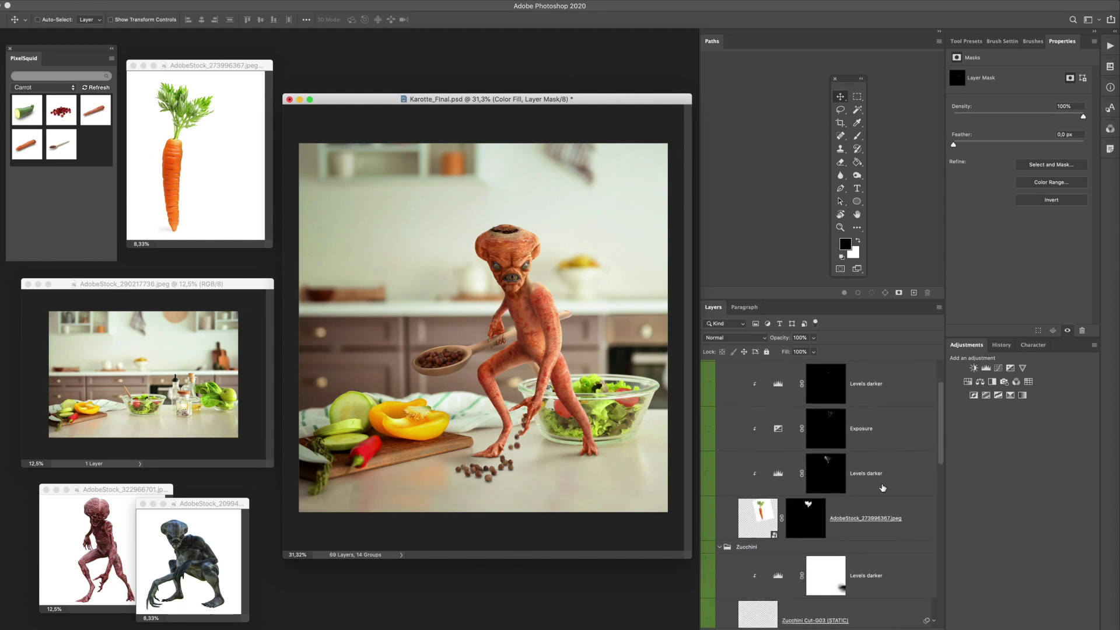
scroll(882, 487, "up", 3)
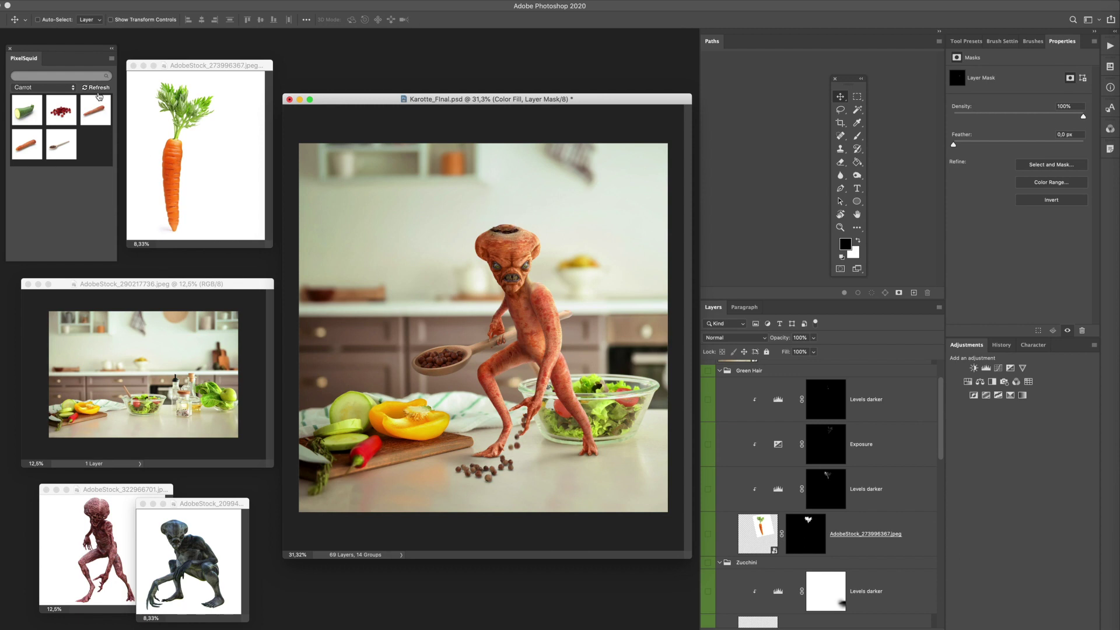
mouse_move(210, 67)
left_mouse_down()
mouse_move(245, 65)
mouse_move(214, 68)
left_mouse_up()
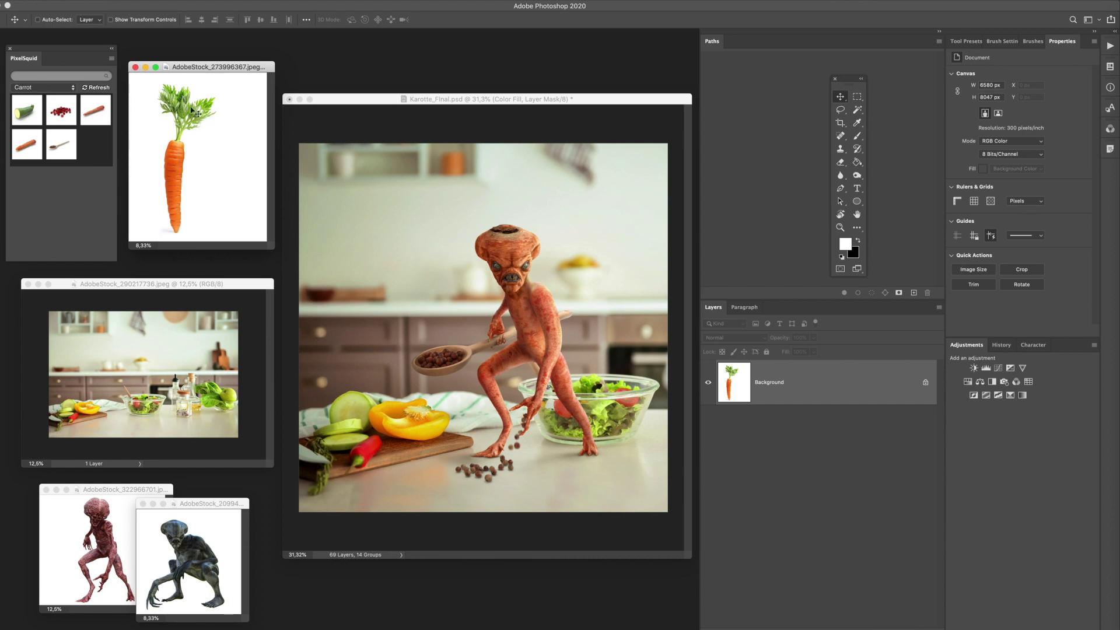
left_click(488, 126)
left_click(707, 403)
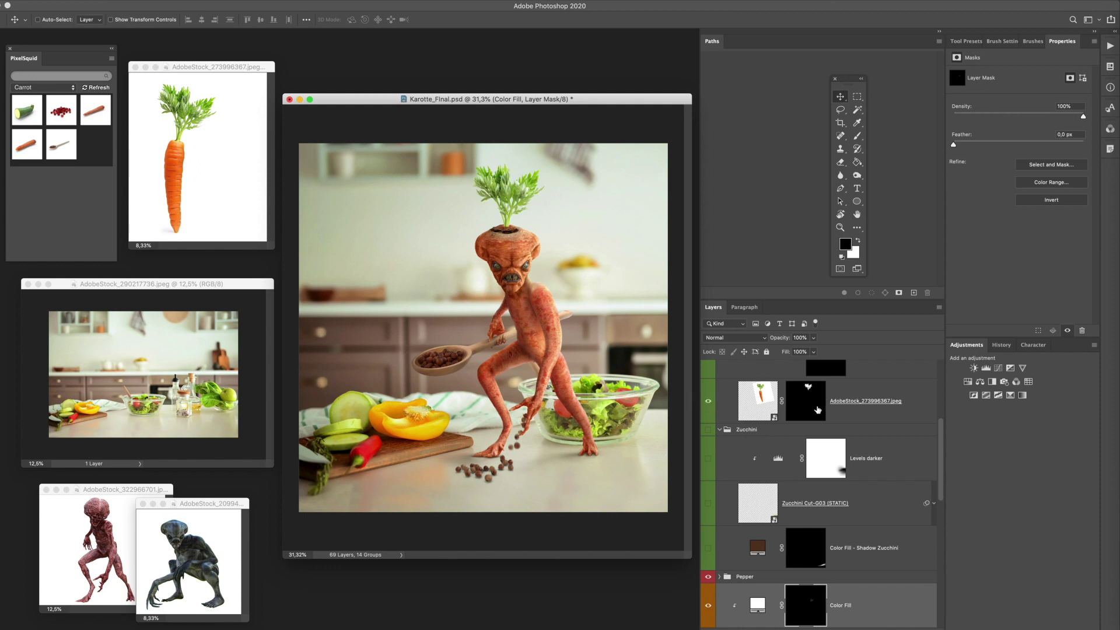
Step: Compare the carrot-greens layer with its mask disabled and enabled
left_click(806, 398, "shift")
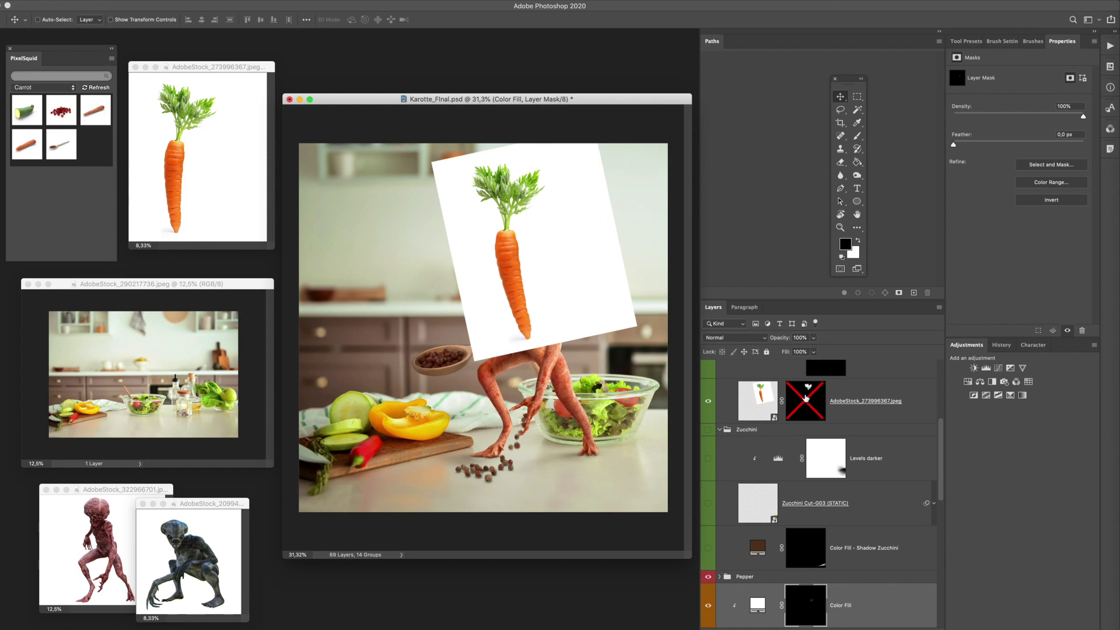
left_click(813, 401, "shift")
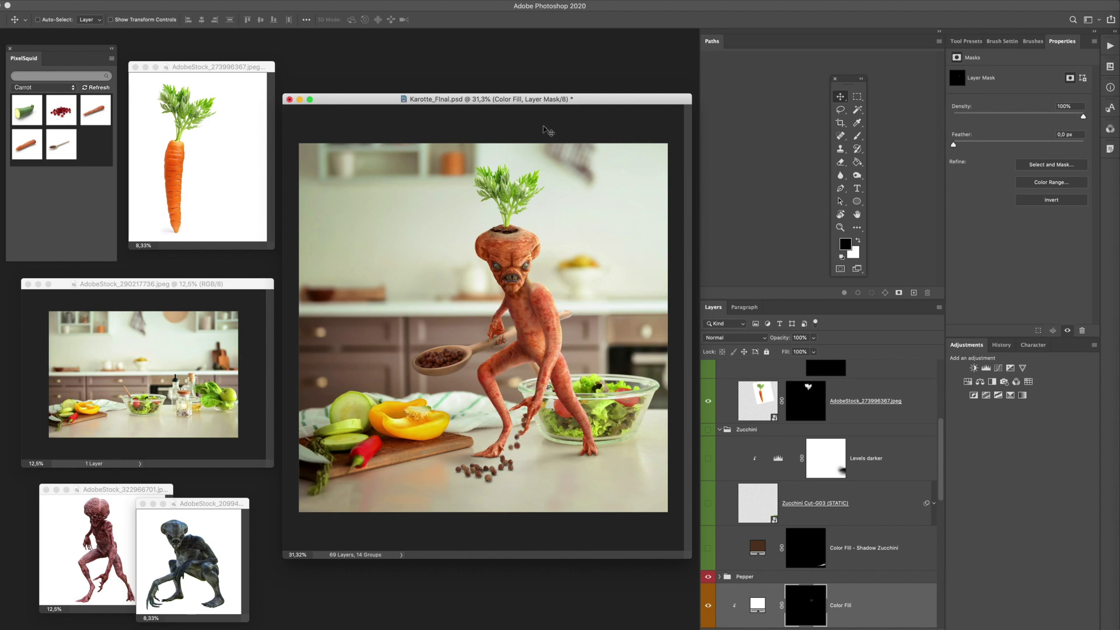
mouse_move(619, 103)
left_mouse_down()
mouse_move(612, 88)
mouse_move(616, 99)
left_mouse_up()
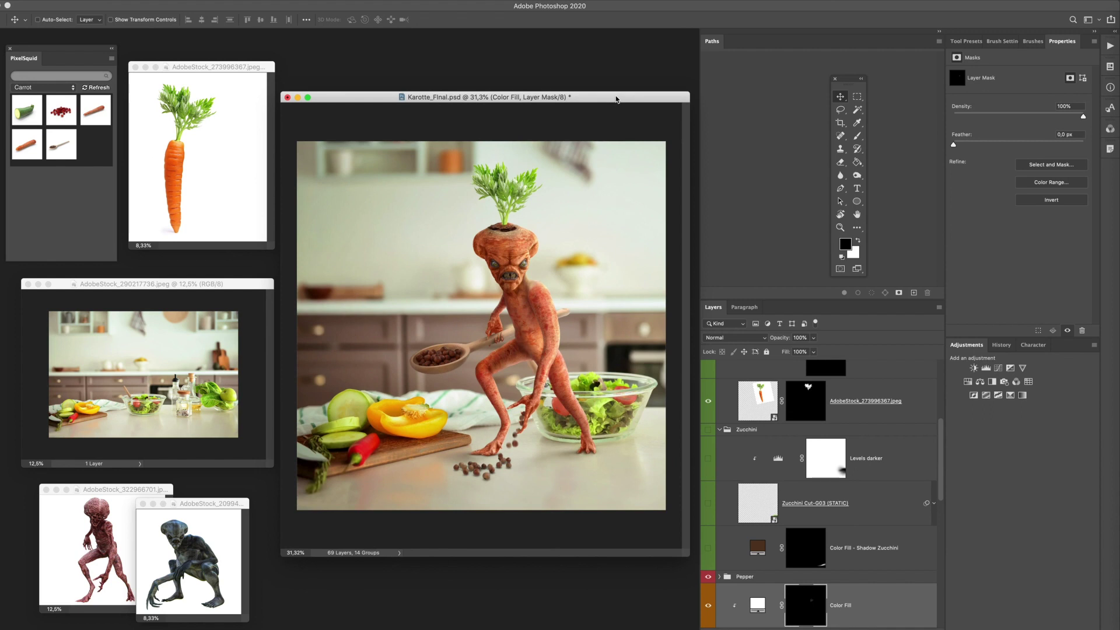
Step: Show the lower Levels darker and the Exposure adjustments clipped to the carrot greens, and collapse the Green Hair group
scroll(771, 409, "up", 3)
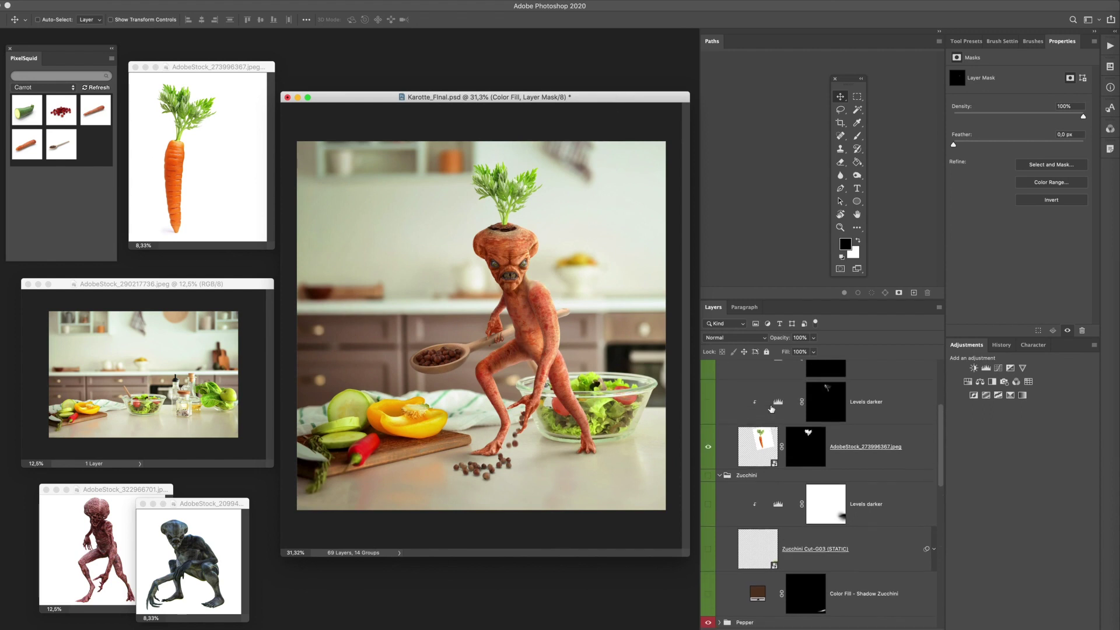
scroll(771, 408, "up", 3)
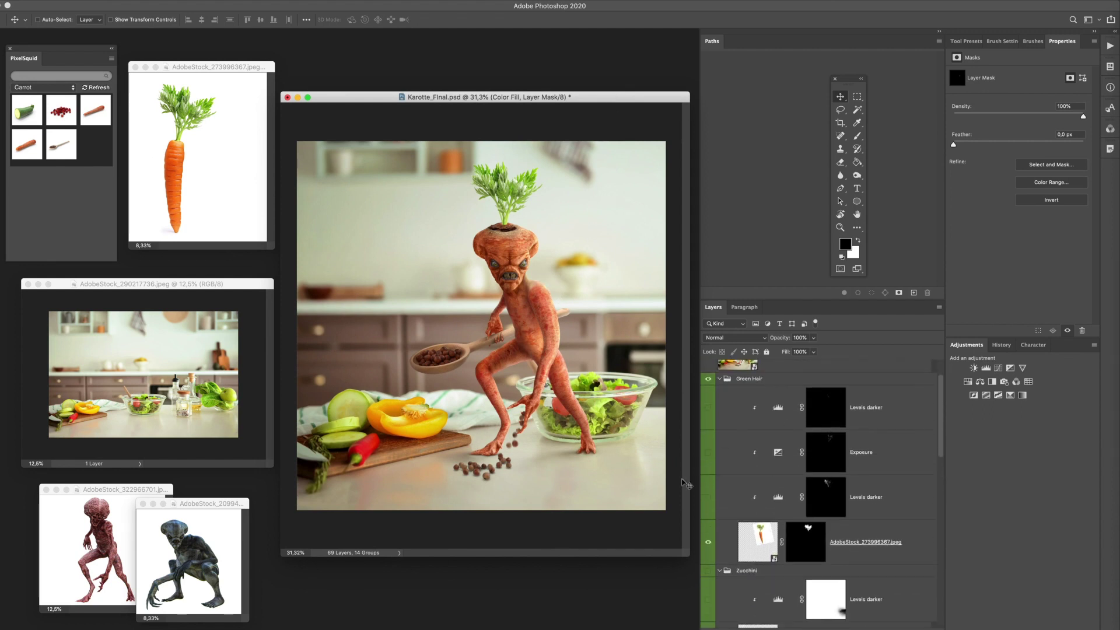
left_click(708, 498)
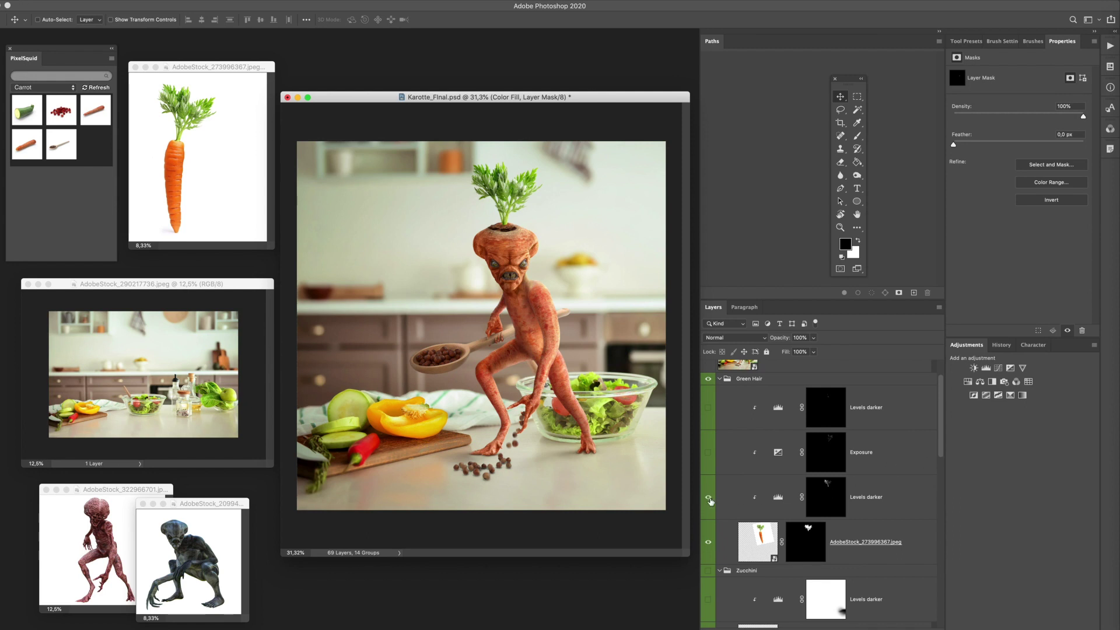
left_click(709, 453)
left_click(721, 379)
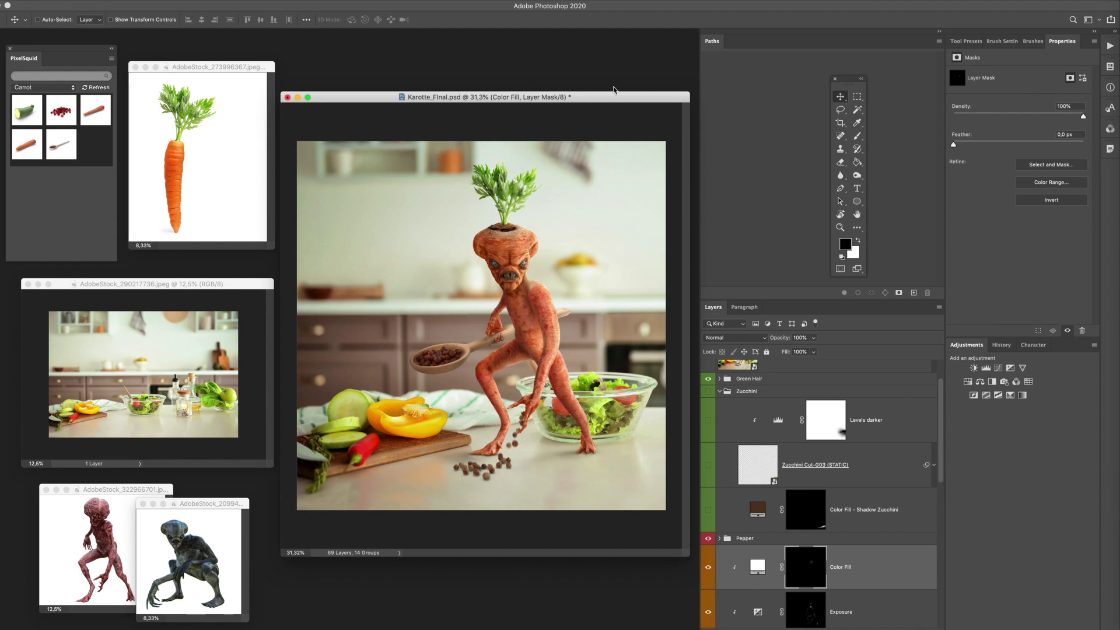
Step: Show the Zucchini Cut-003 layer, its Color Fill - Shadow Zucchini layer and the clipped Levels darker adjustment
left_click_drag(601, 100, 598, 73)
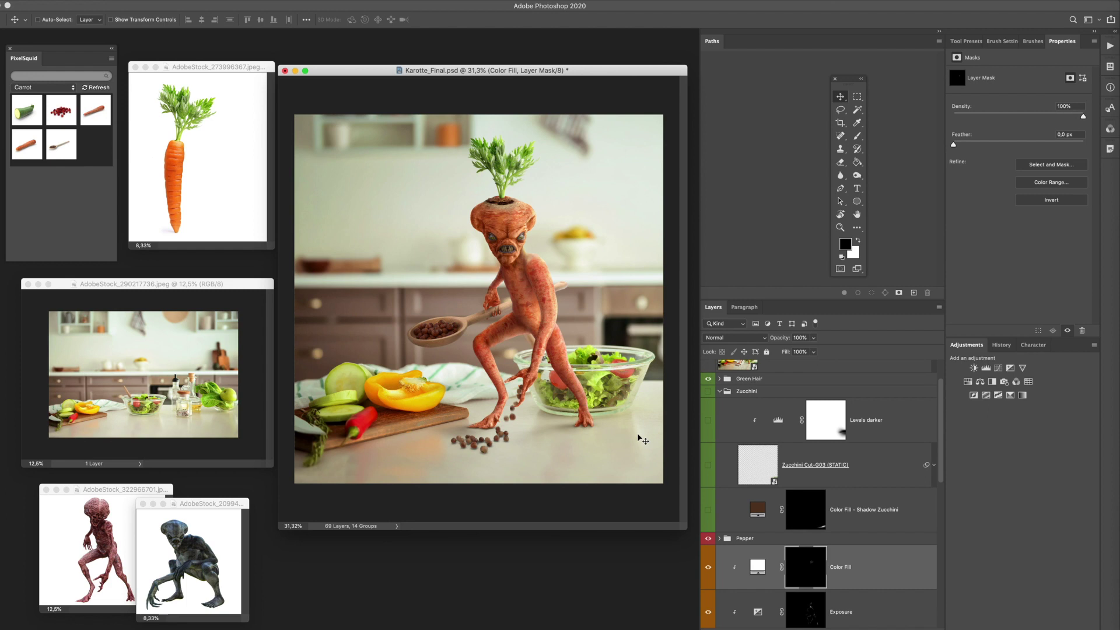
mouse_move(25, 124)
left_click(707, 466)
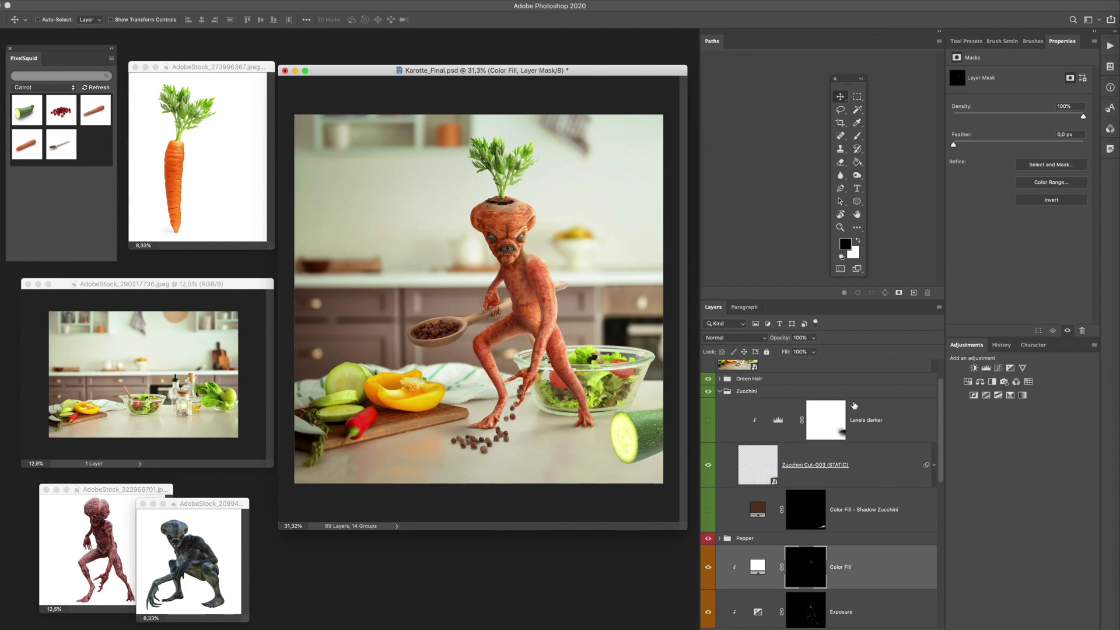
left_click(708, 511)
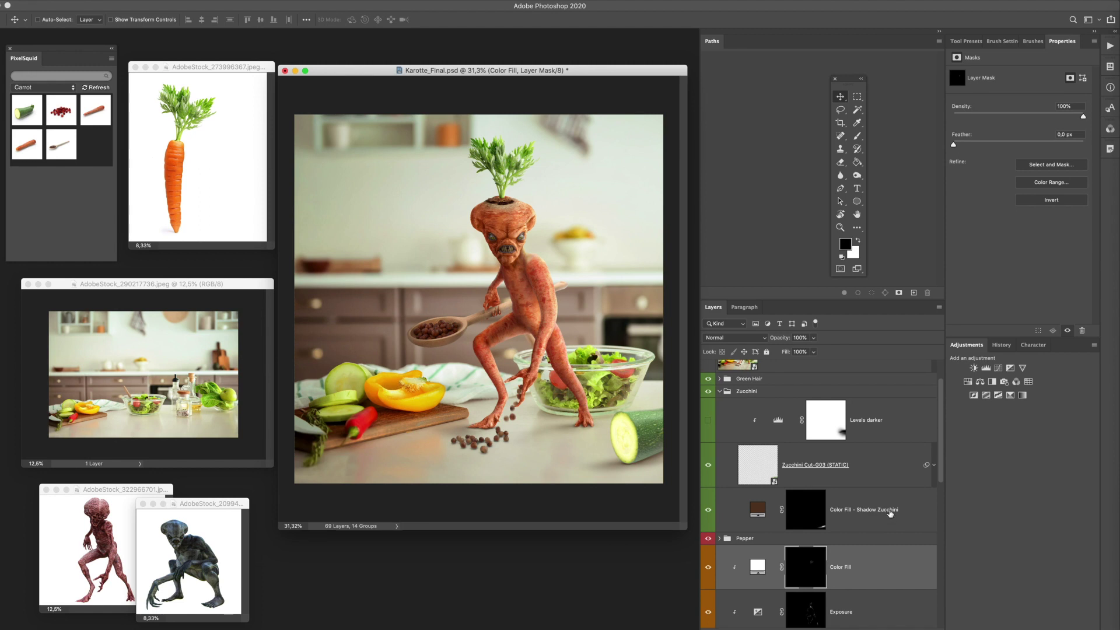
left_click(708, 421)
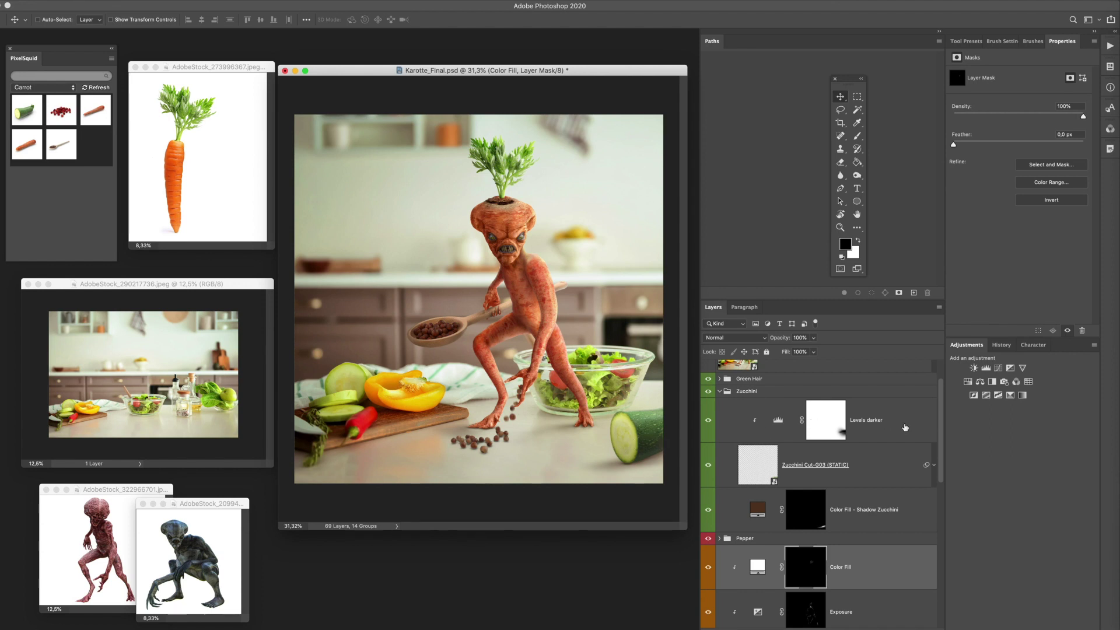
Step: Set the zucchini's Levels darker adjustment to 79% opacity and collapse the Zucchini group
left_click(810, 423)
left_click_drag(813, 338, 809, 352)
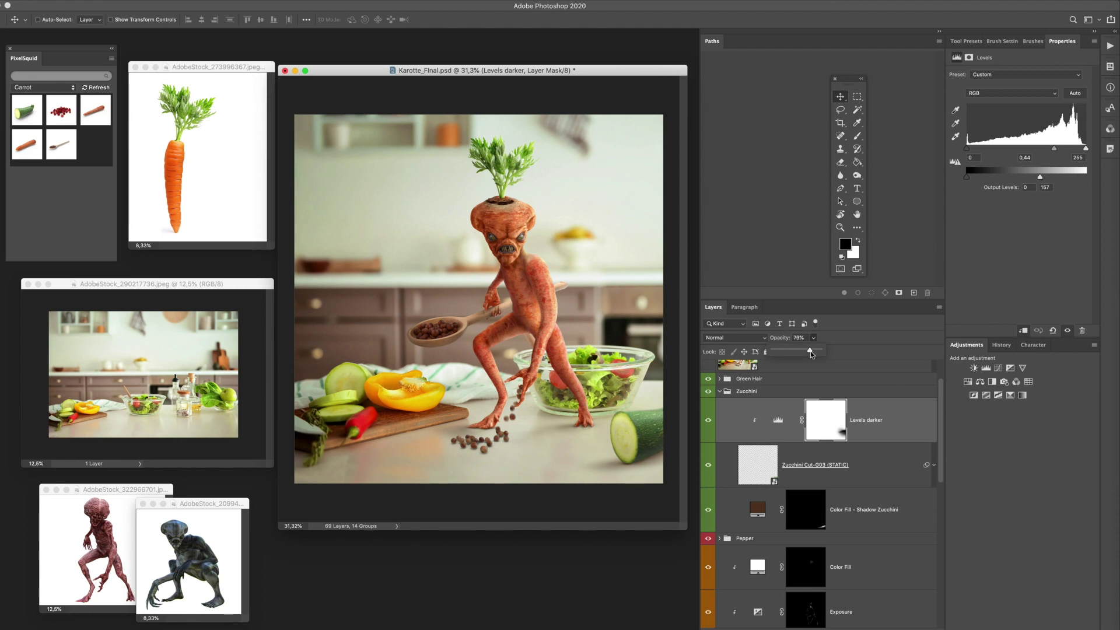
left_click(723, 392)
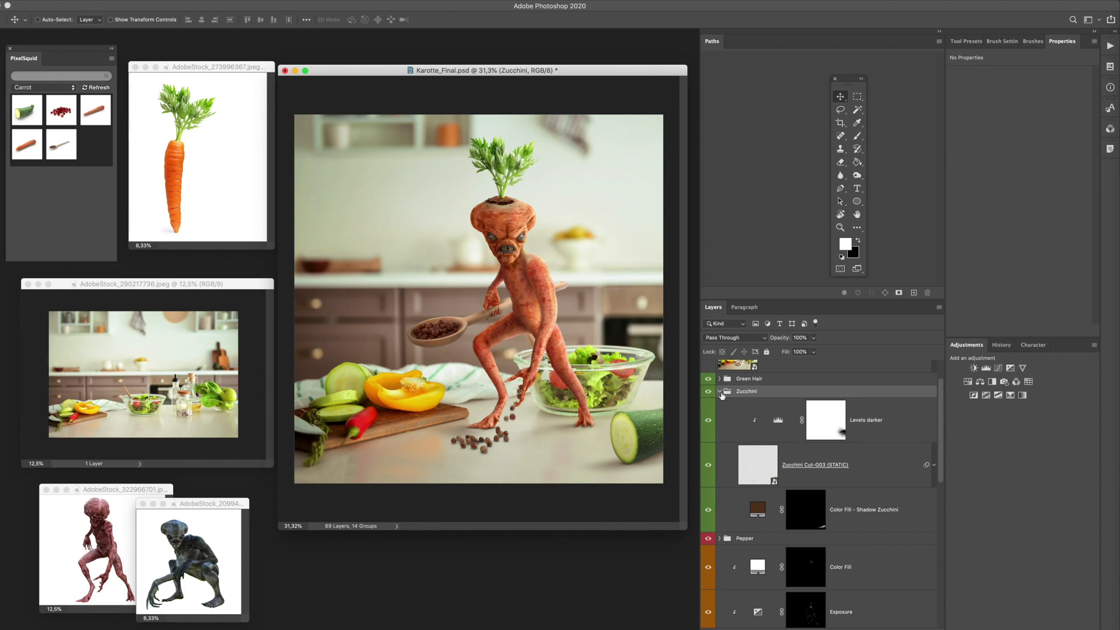
left_click(720, 392)
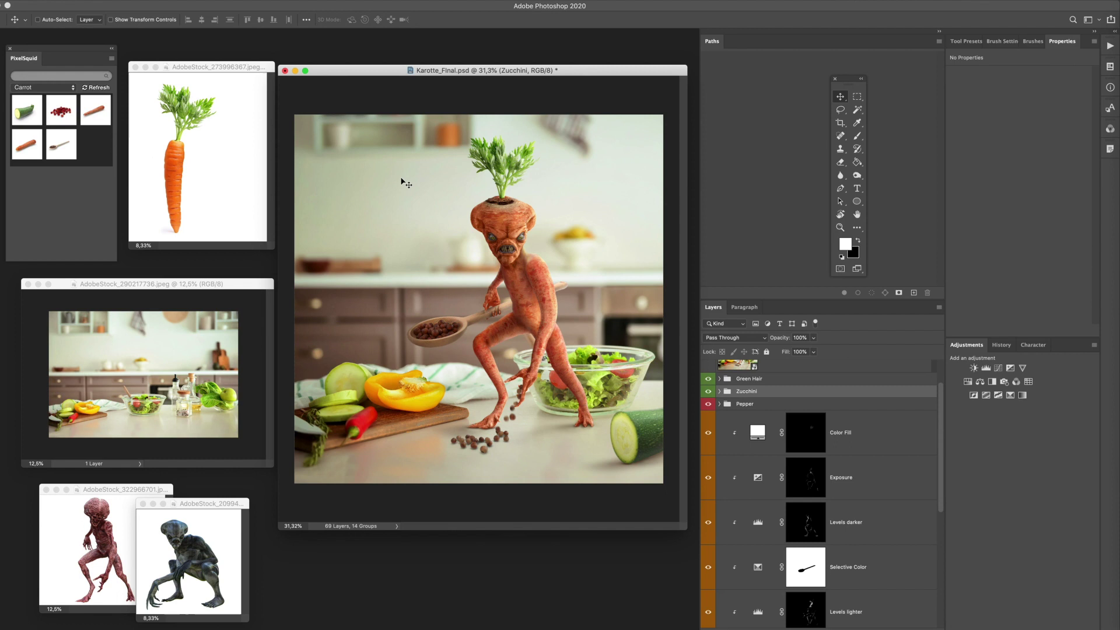
Step: Close the carrot, kitchen and two alien source images, and move the composite's window into the freed space
left_click(135, 67)
left_click(25, 284)
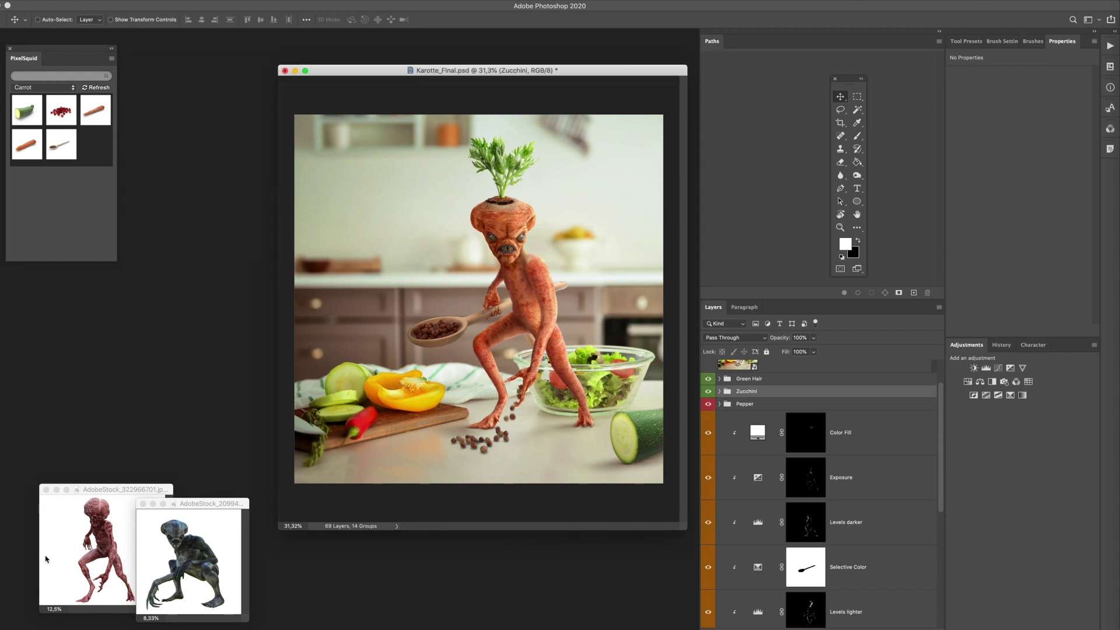
left_click(46, 489)
left_click(143, 503)
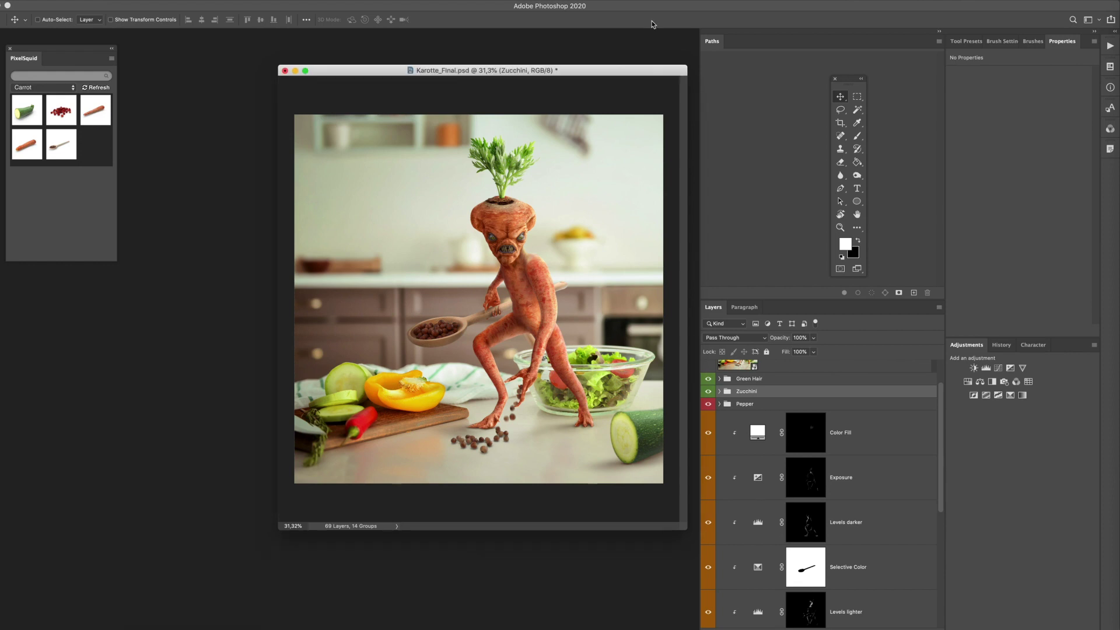
mouse_move(647, 71)
left_mouse_down()
mouse_move(546, 70)
mouse_move(645, 62)
left_mouse_up()
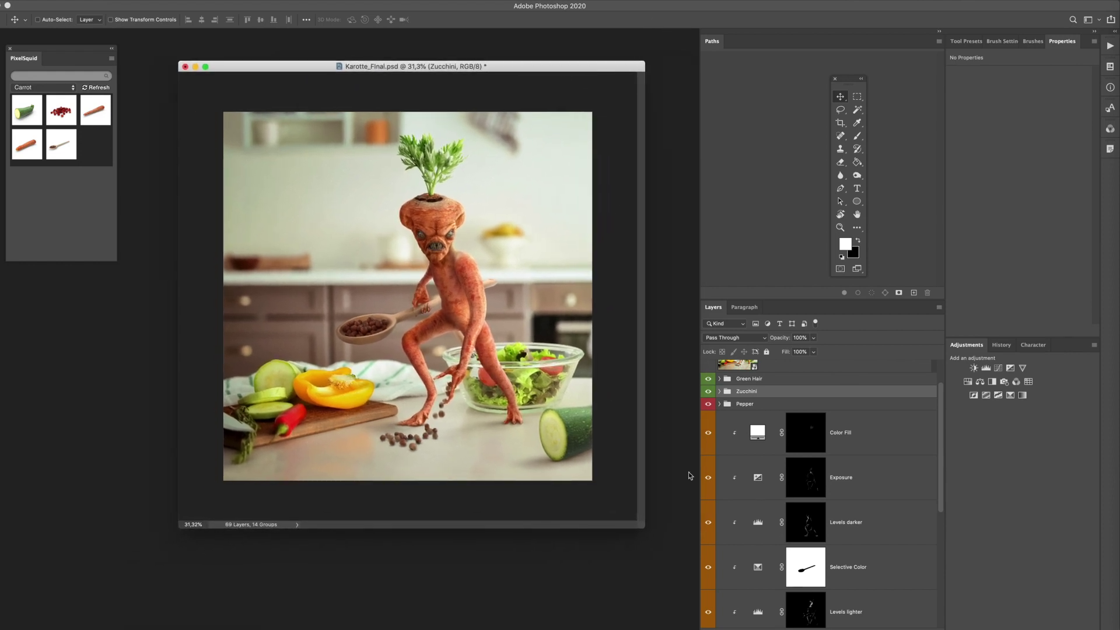
Step: Collapse the Background group and hide the Green Hair, Zucchini, Pepper, Carrot Shadow and Background groups
scroll(801, 430, "down", 10)
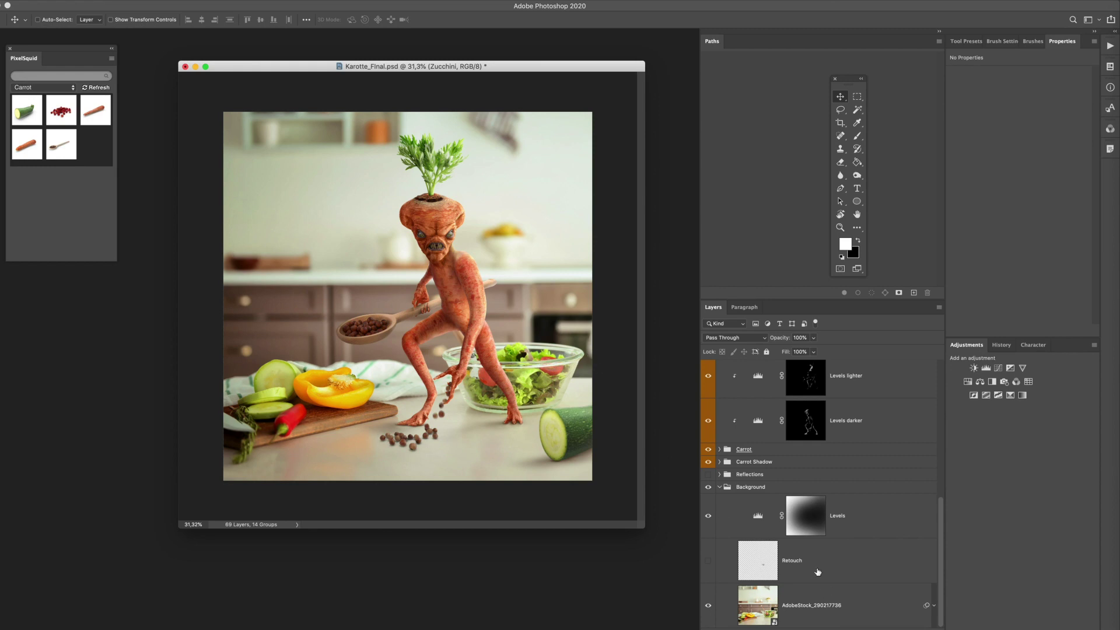
left_click(720, 488)
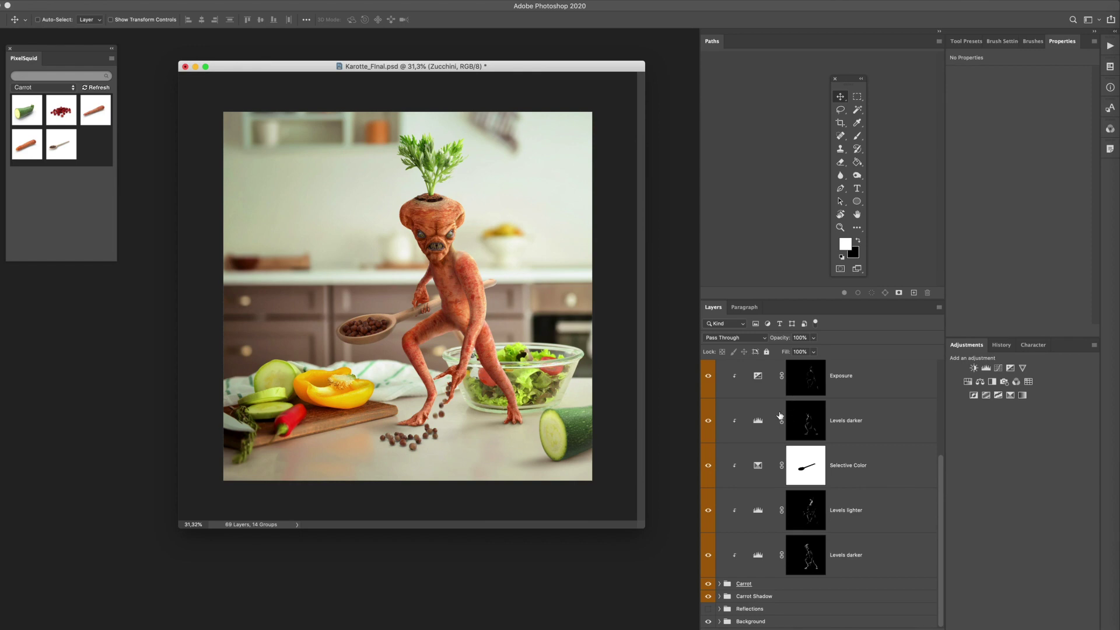
scroll(784, 414, "up", 4)
left_click(708, 423)
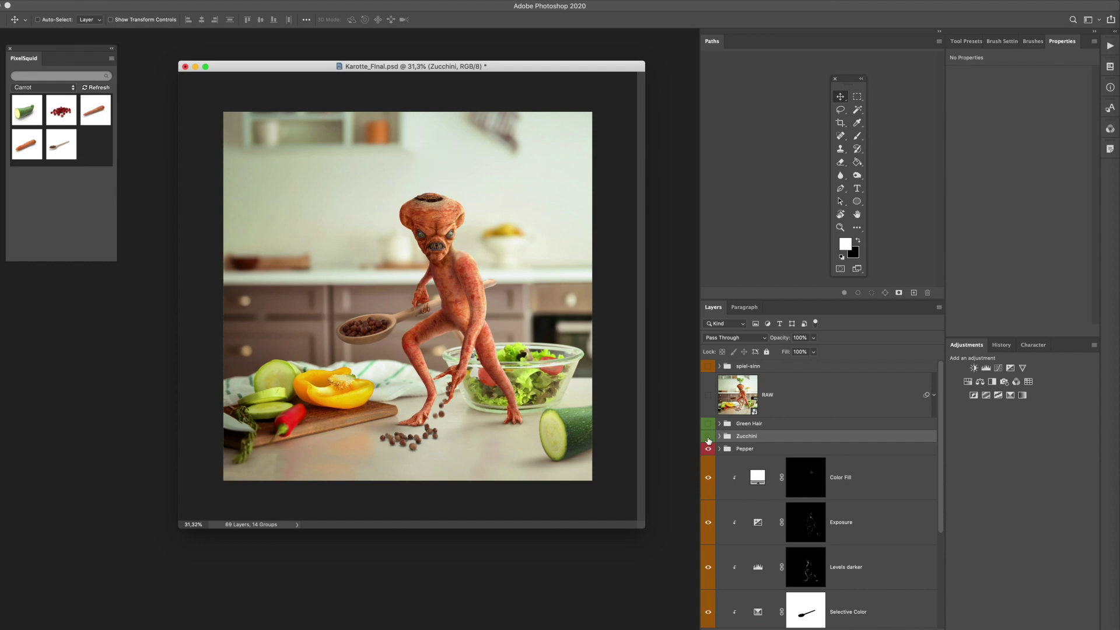
scroll(779, 463, "down", 4)
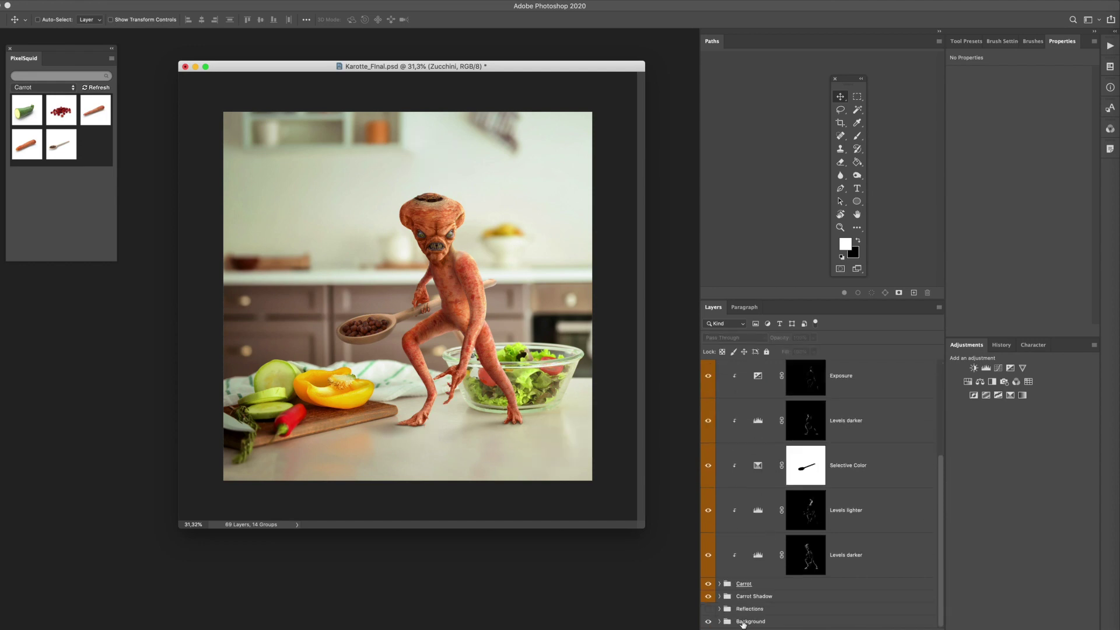
left_click(708, 596)
left_click(707, 621)
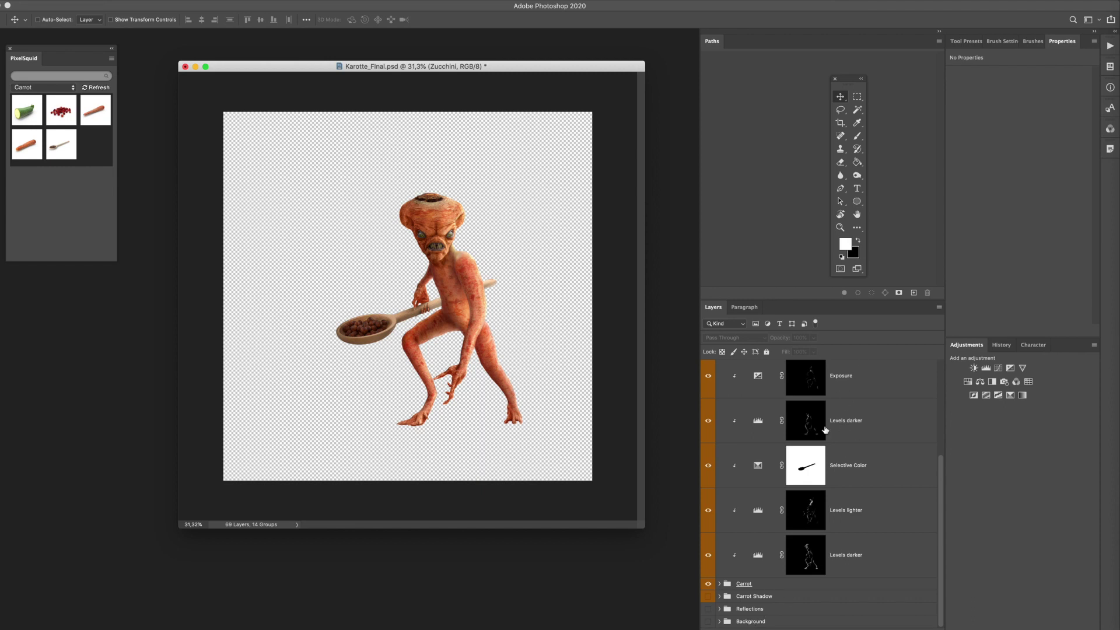
Step: Merge the visible carrot alien and spoon into a new layer above the Color Fill layer, keeping the originals
scroll(825, 430, "up", 3)
left_click(902, 481)
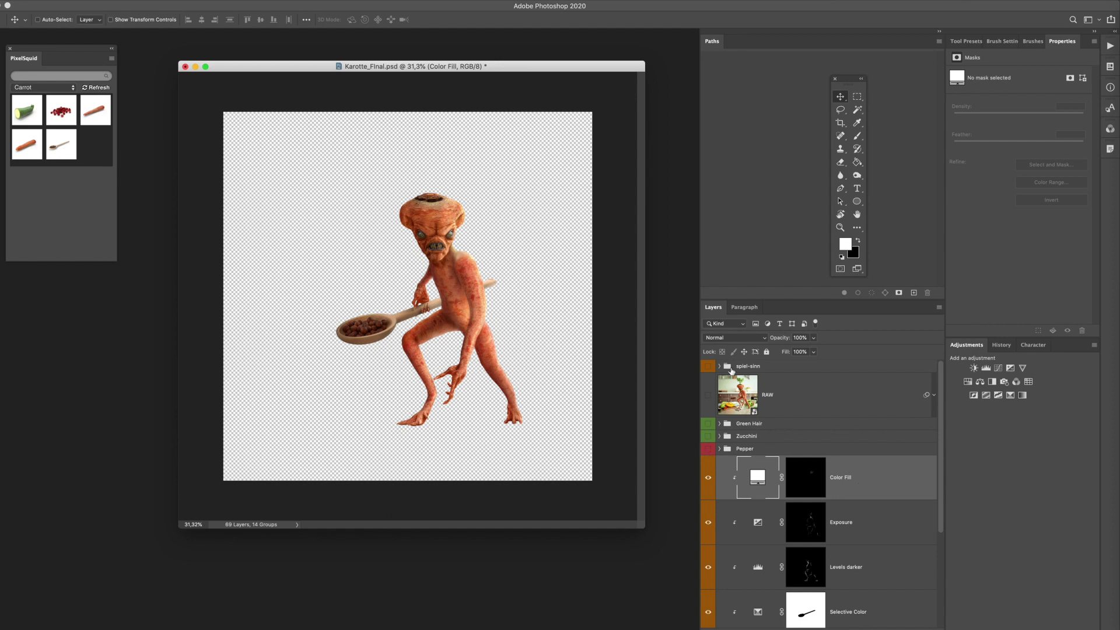
left_click(938, 308)
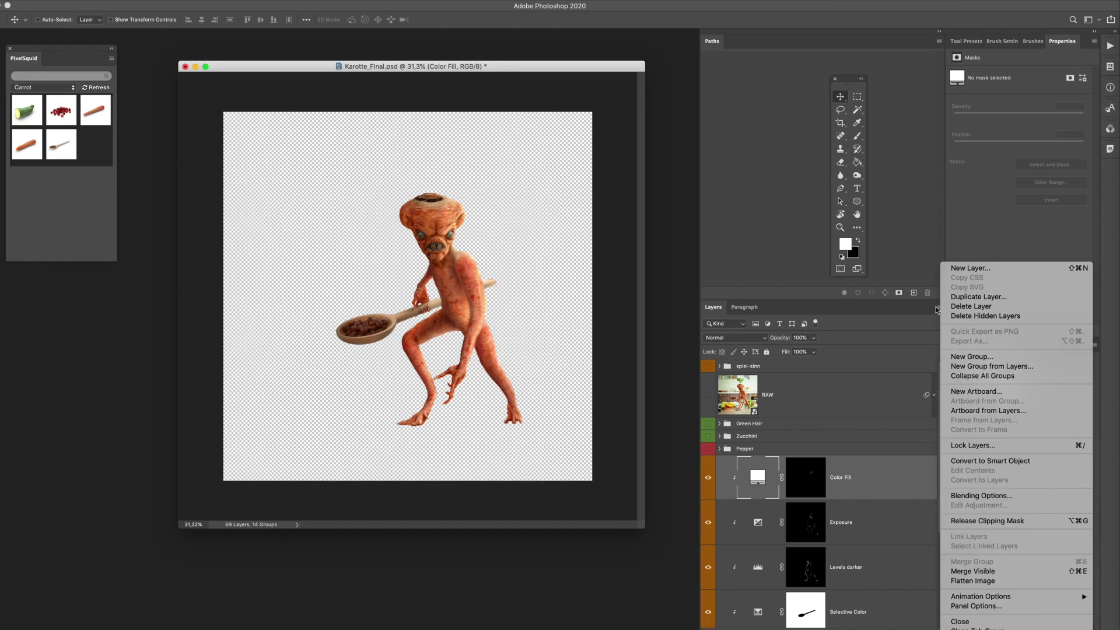
left_click(973, 571, "alt")
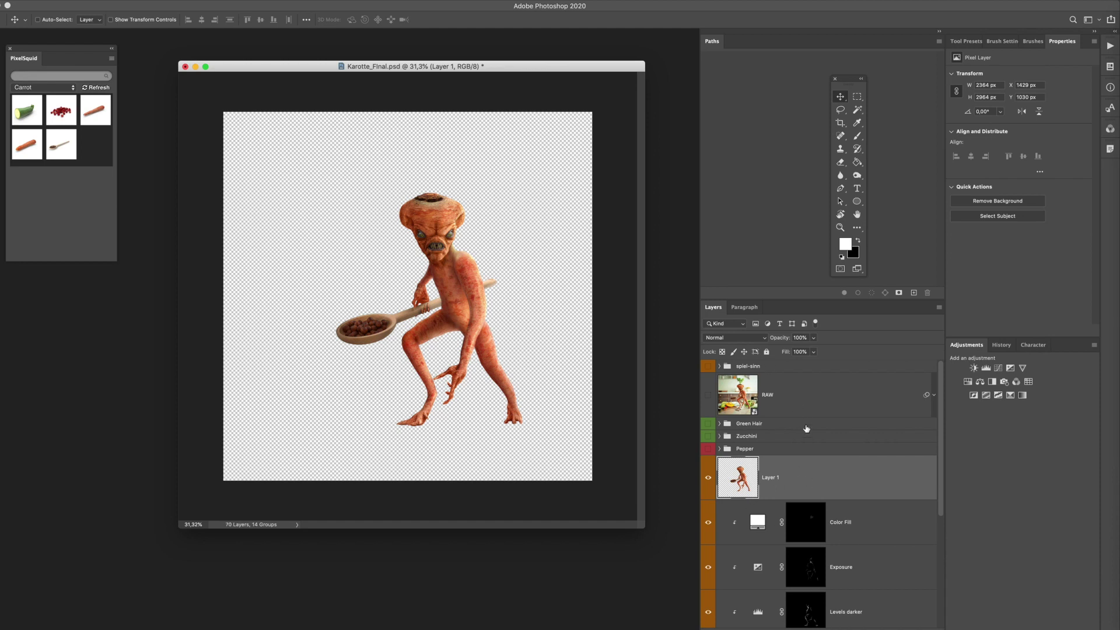
Step: Move the merged Layer 1 below the Carrot Shadow group, directly above the Reflections group
scroll(808, 440, "down", 2)
scroll(808, 440, "down", 1)
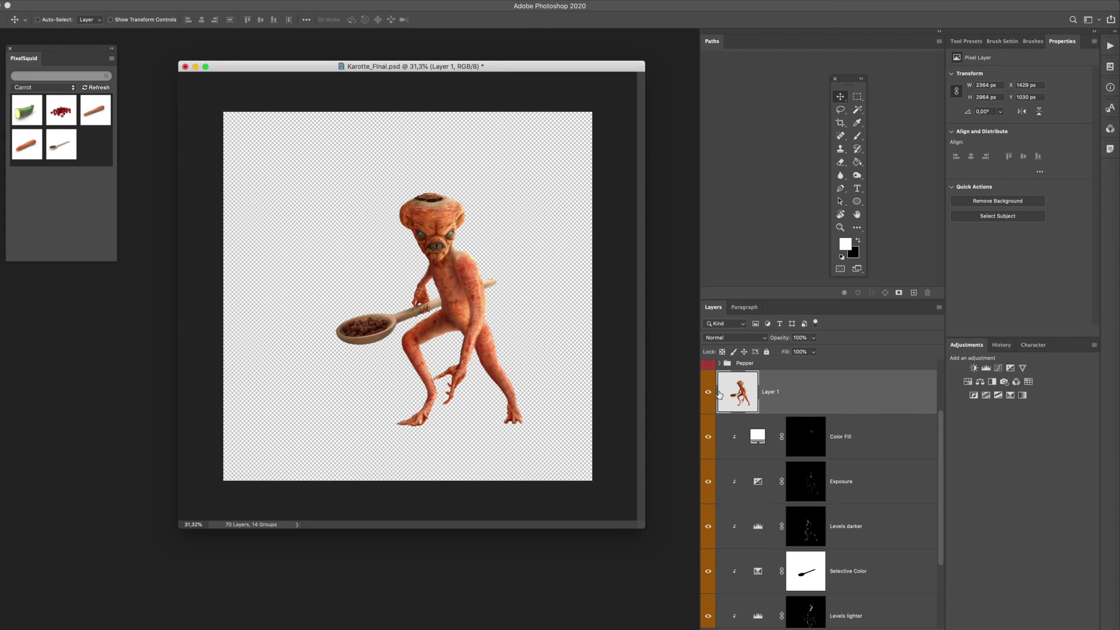
mouse_move(819, 395)
left_mouse_down()
mouse_move(829, 411)
mouse_move(832, 394)
left_mouse_up()
left_click_drag(888, 411, 855, 604)
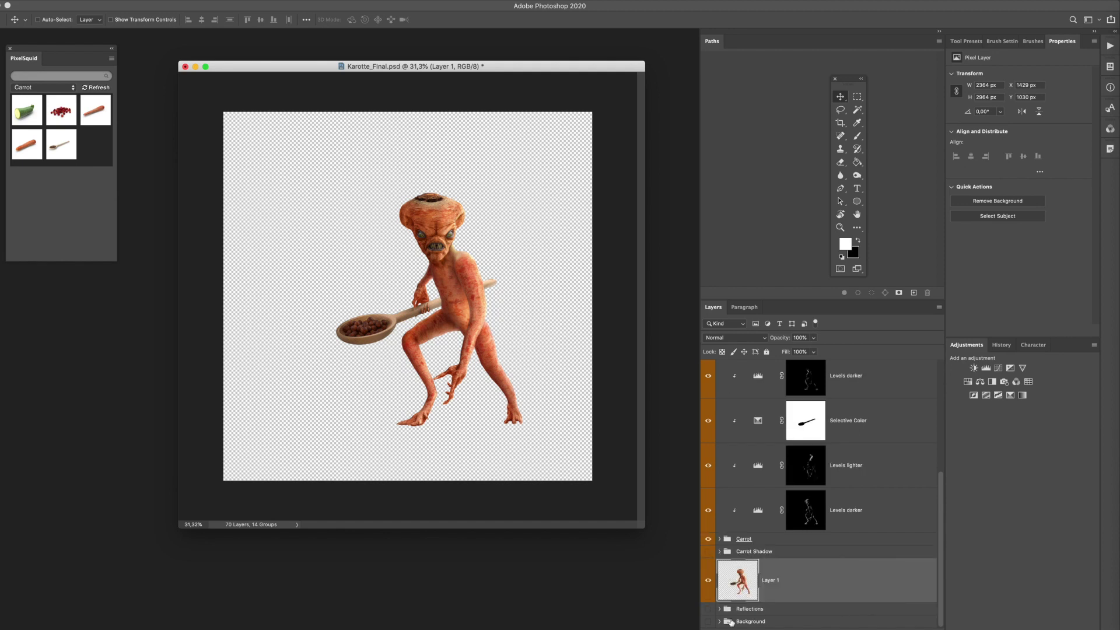
Step: Show the Background, Carrot Shadow, Green Hair, Zucchini and Pepper groups again
left_click(708, 622)
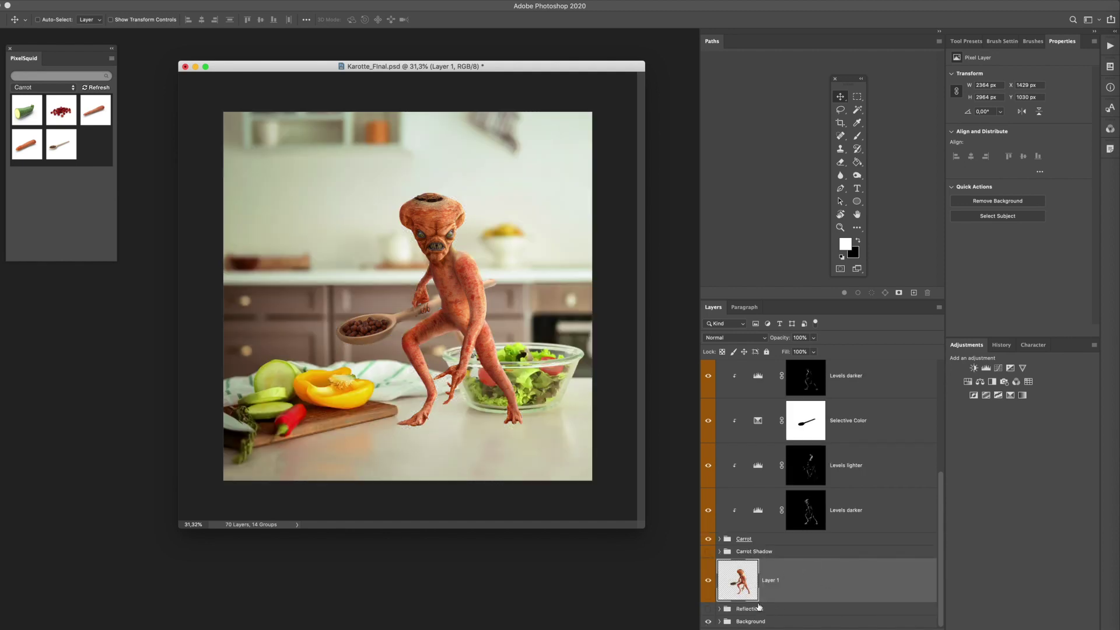
left_click(707, 552)
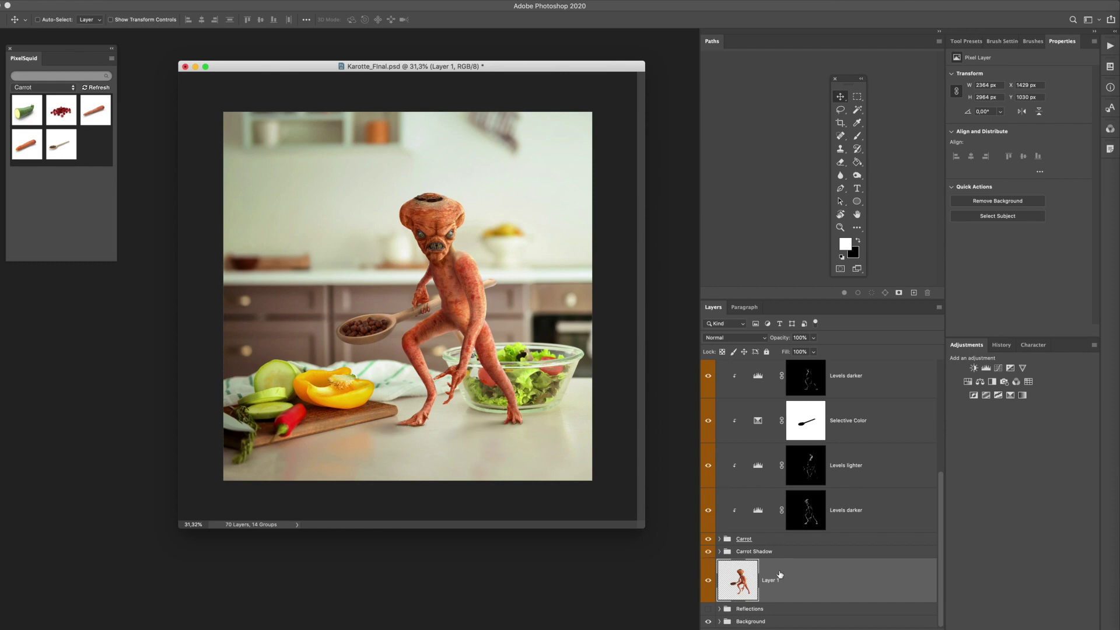
scroll(808, 580, "up", 5)
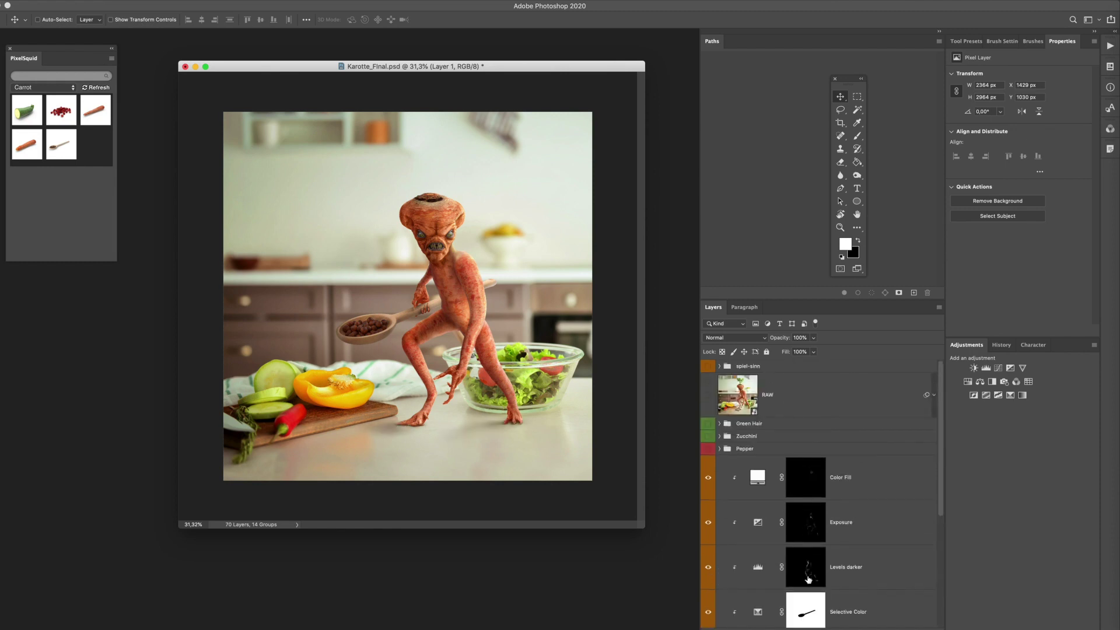
left_click_drag(708, 440, 708, 449)
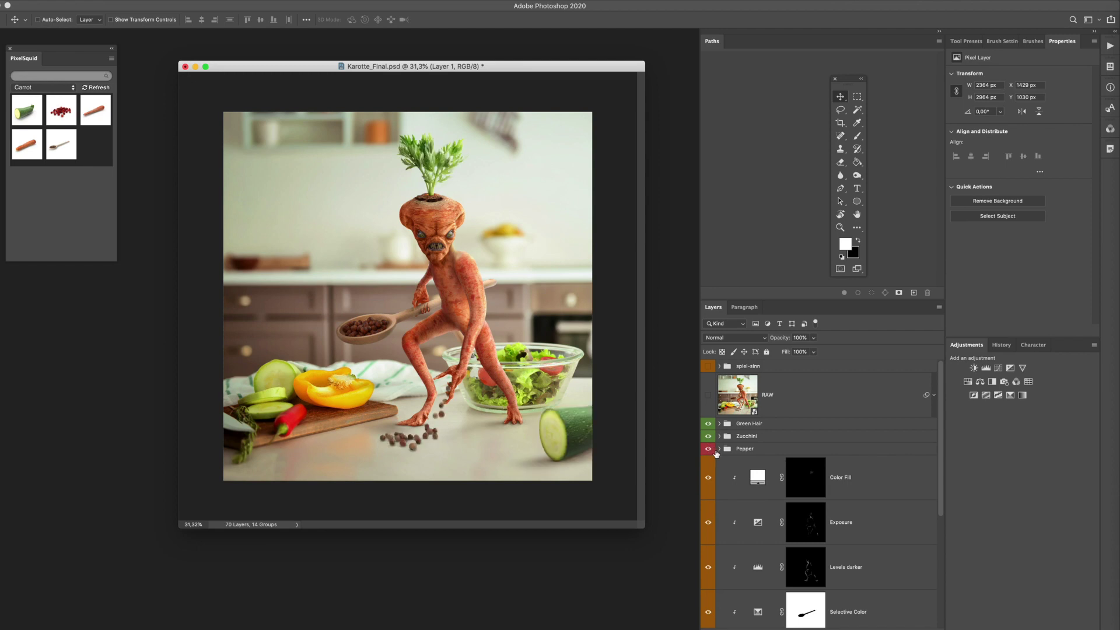
Step: Flip Layer 1 vertically and move it down until its feet meet the carrot alien's feet as a reflection
scroll(869, 481, "down", 5)
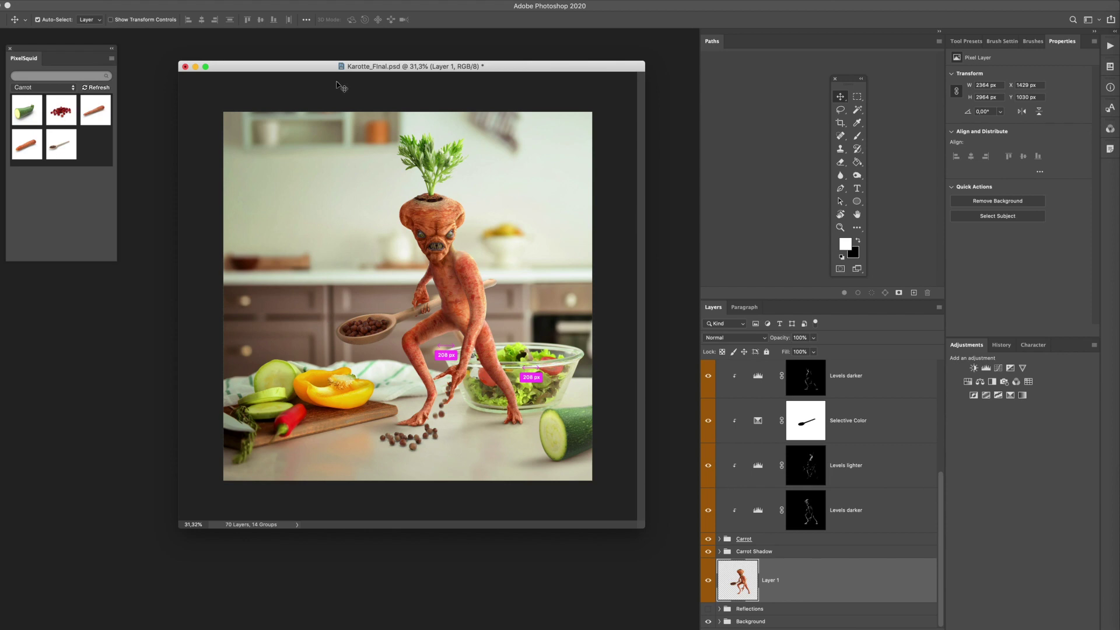
key("ctrl+t")
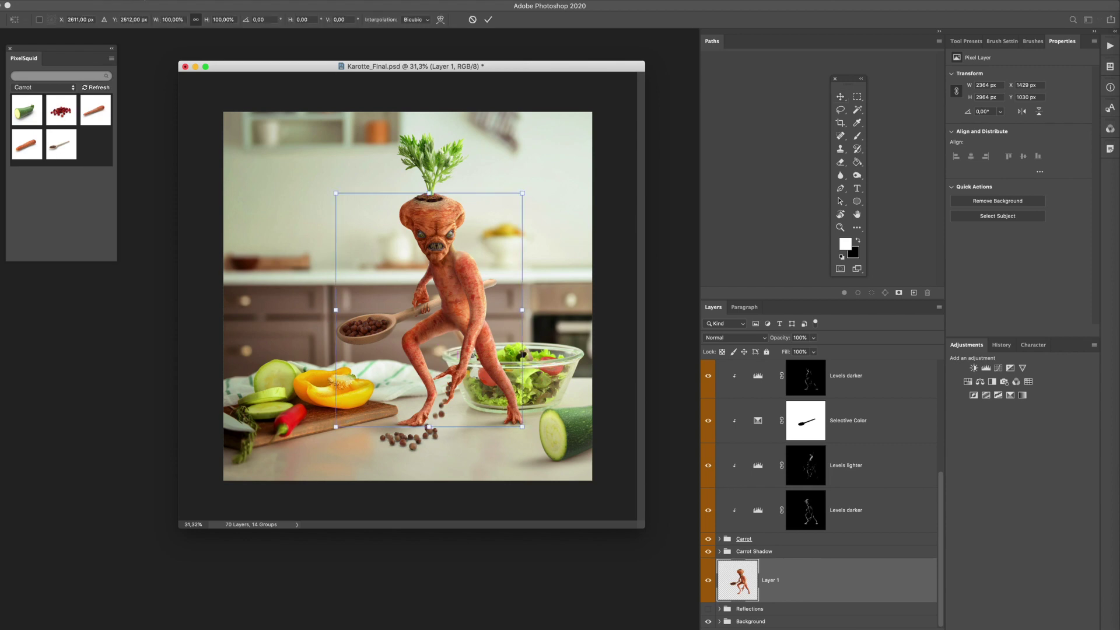
left_click(129, 1)
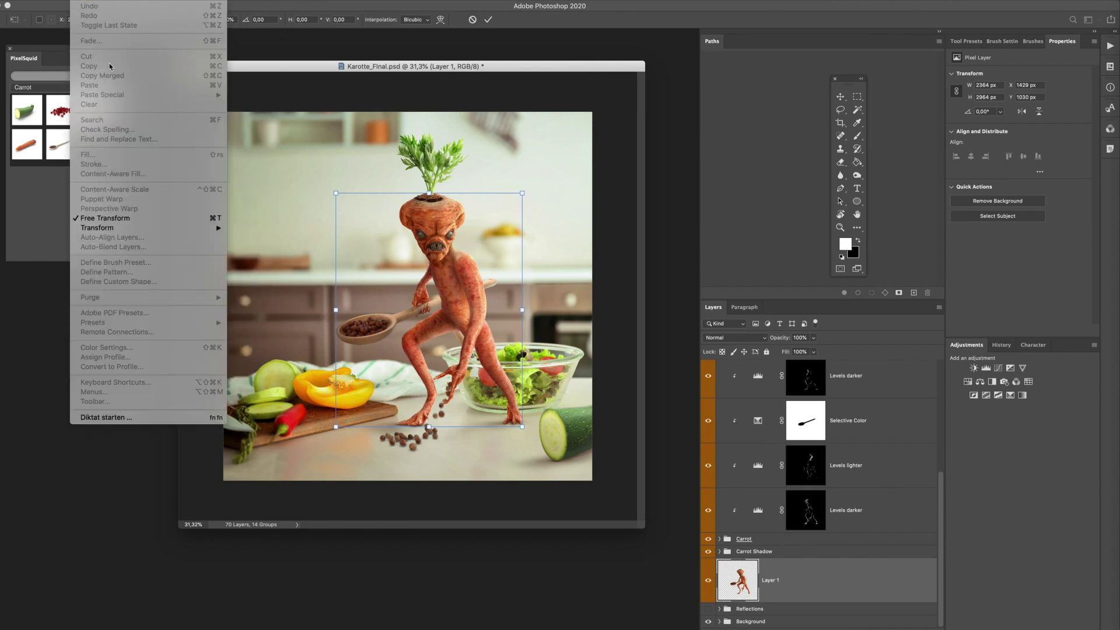
mouse_move(177, 225)
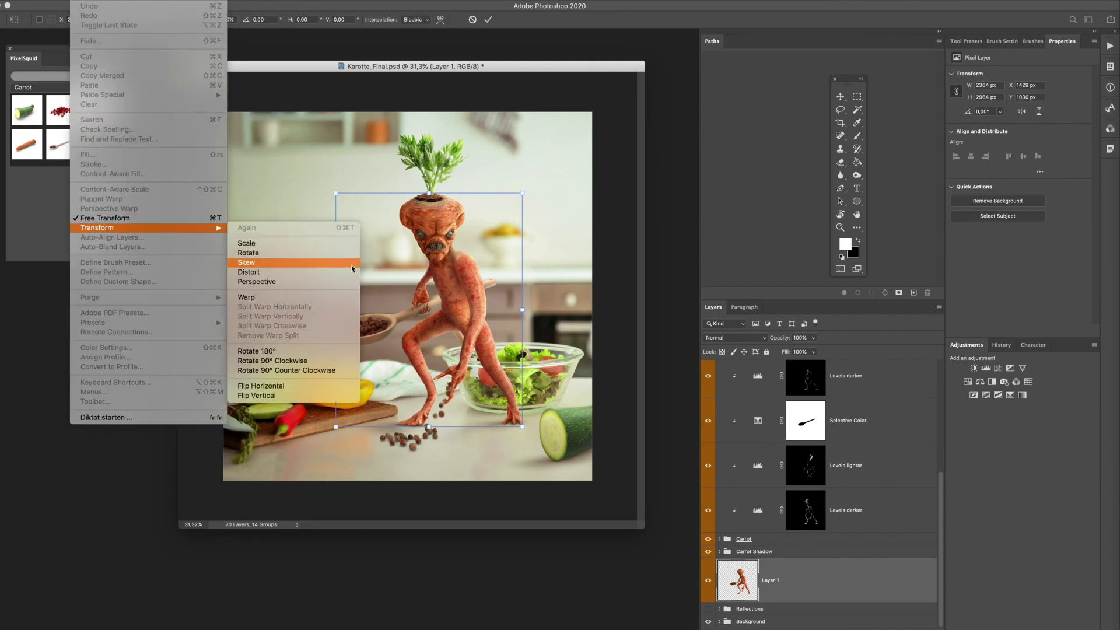
left_click(316, 394)
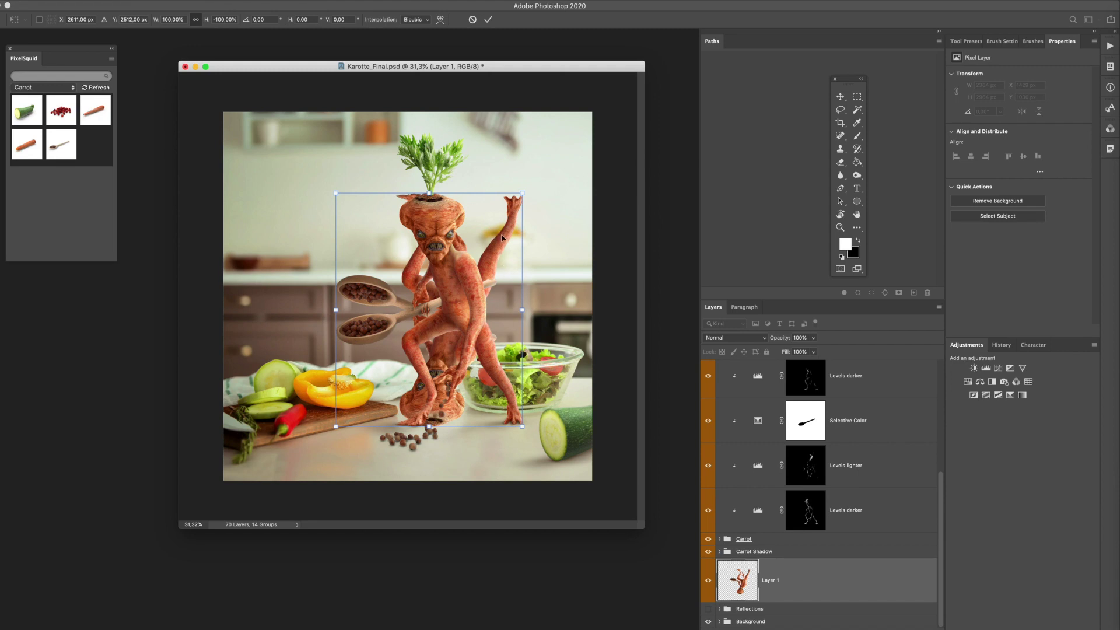
left_click_drag(498, 233, 509, 460)
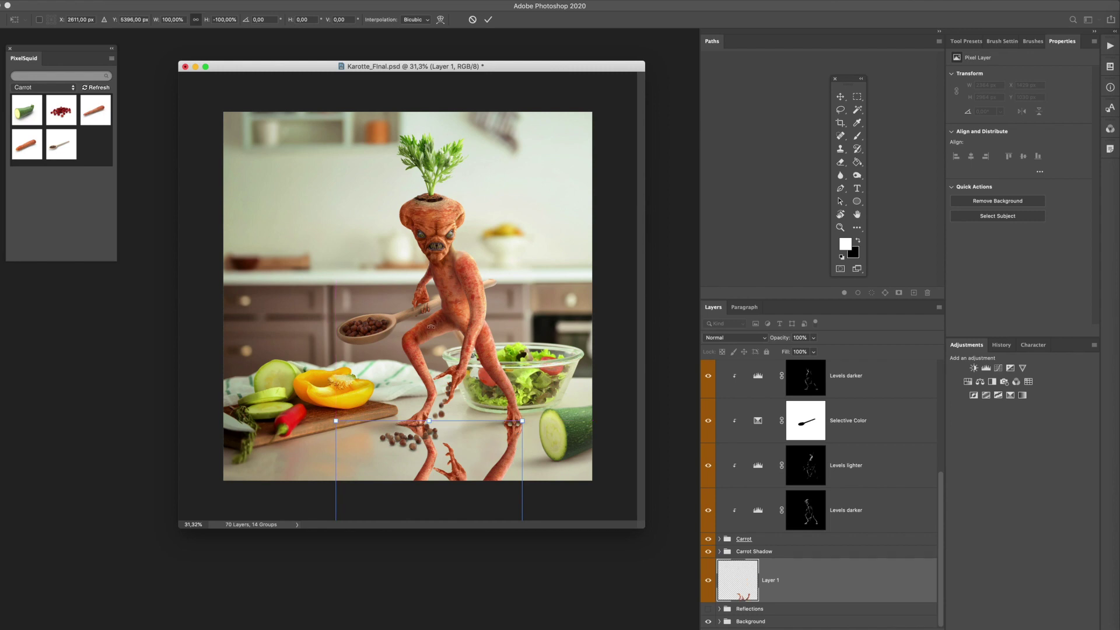
key("Return")
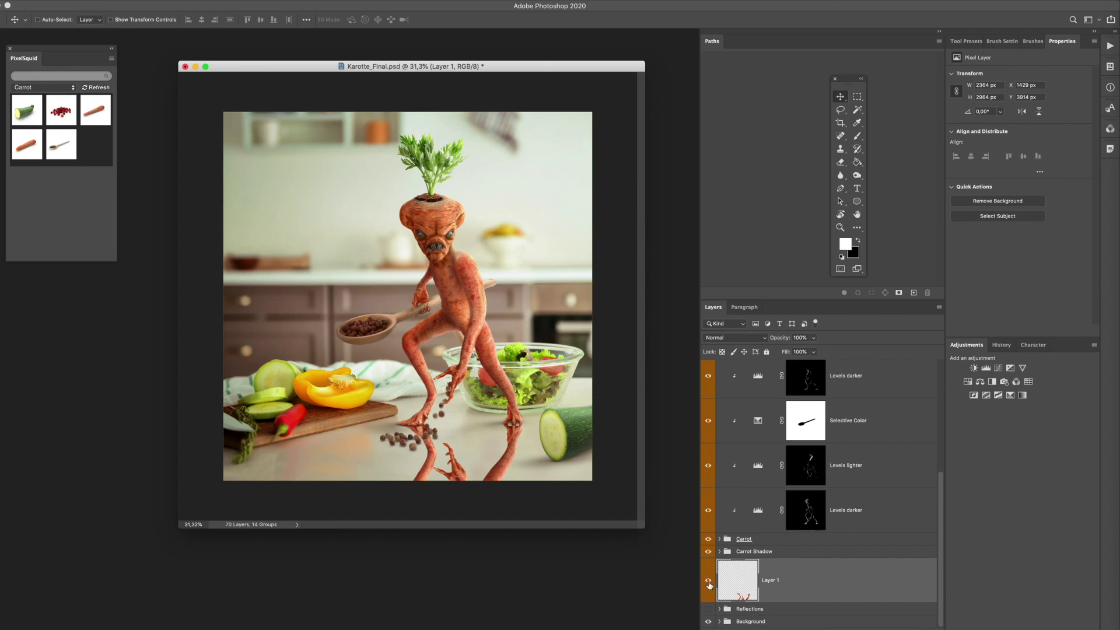
Step: Expand the Reflections group, hide Layer 1 and show the prepared Carrot reflection layer
left_click(718, 608)
scroll(849, 593, "down", 5)
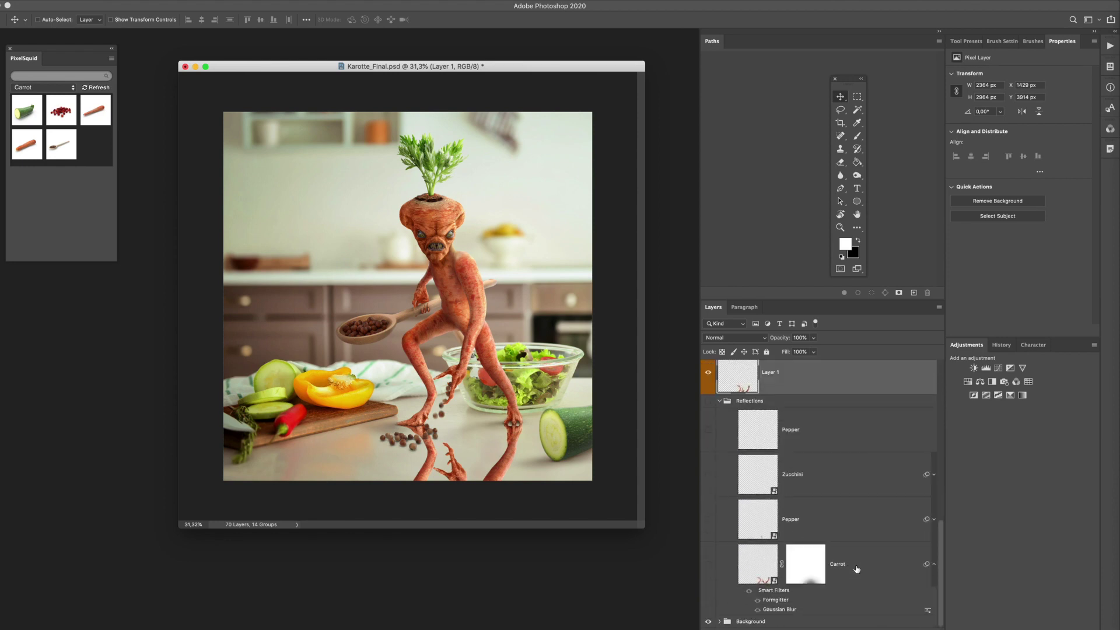
left_click(709, 376)
left_click(708, 564)
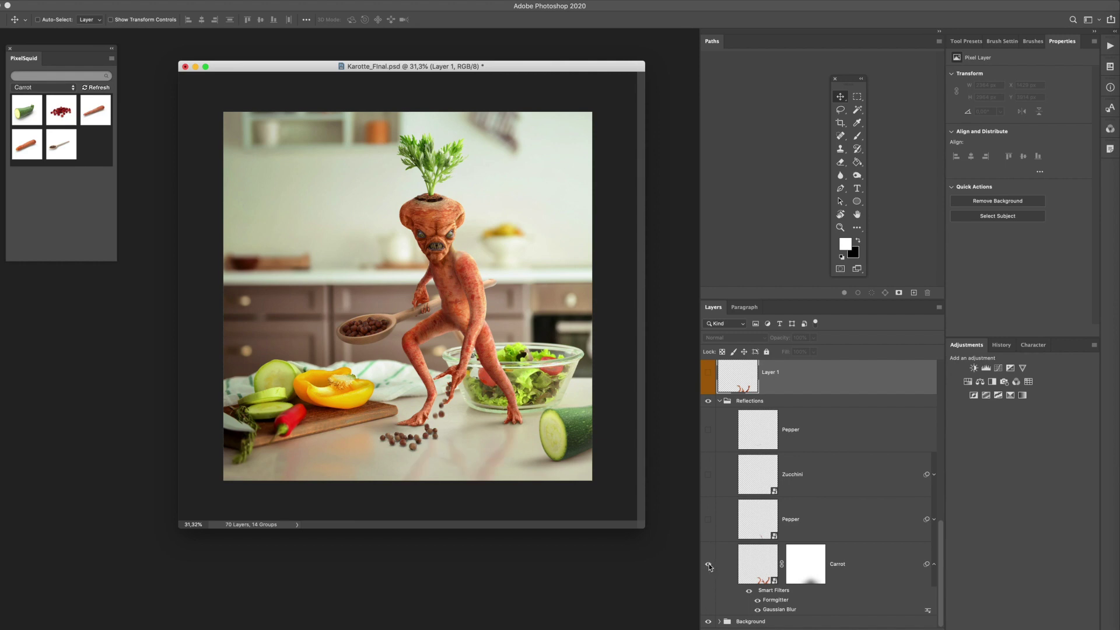
Step: Compare the Carrot reflection with and without the Formgitter smart filter and inspect its warp mesh and pins
left_click(758, 604)
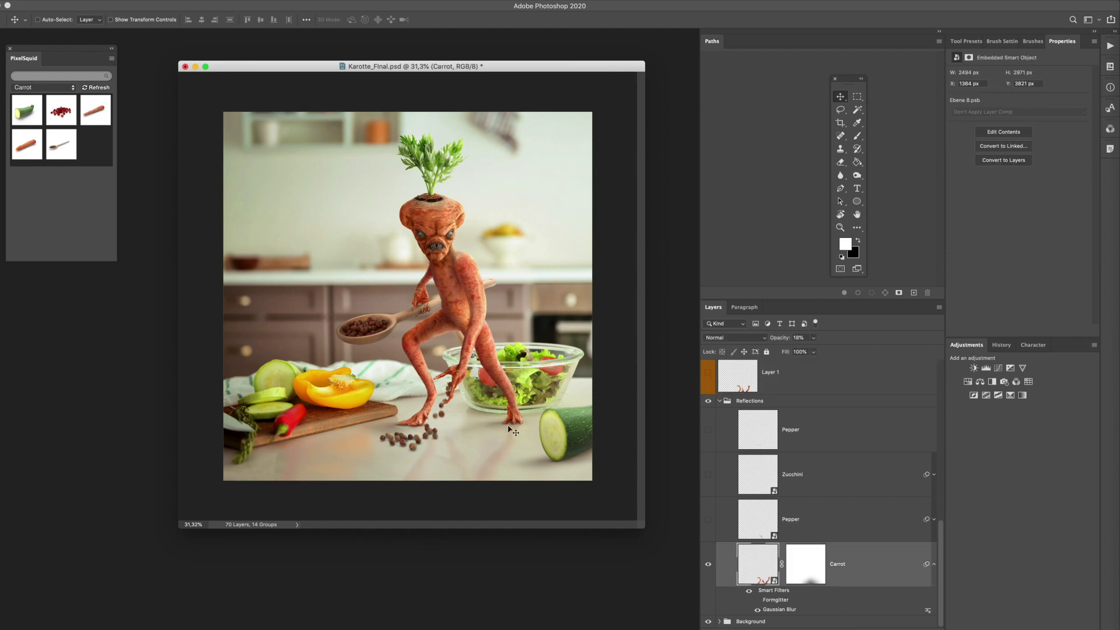
left_click(757, 600)
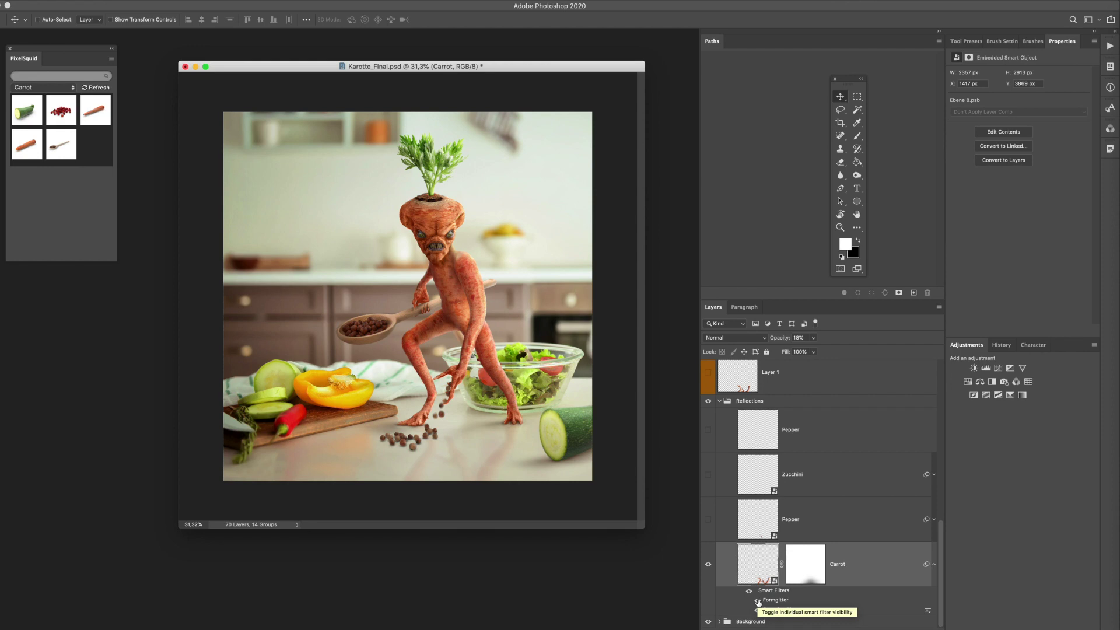
left_click(757, 600)
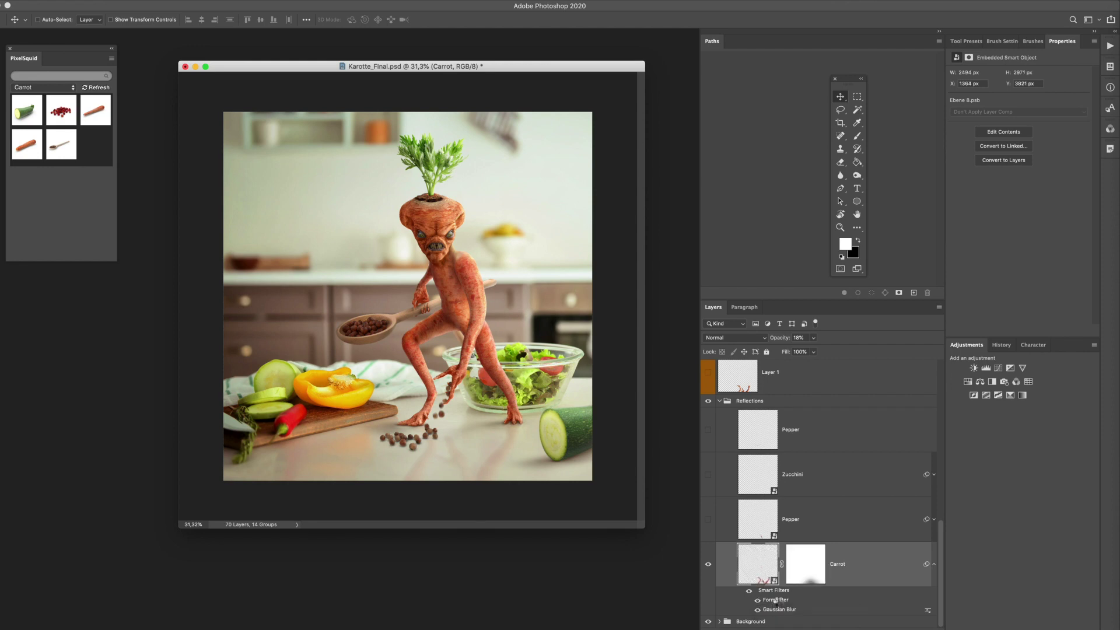
double_click(776, 600)
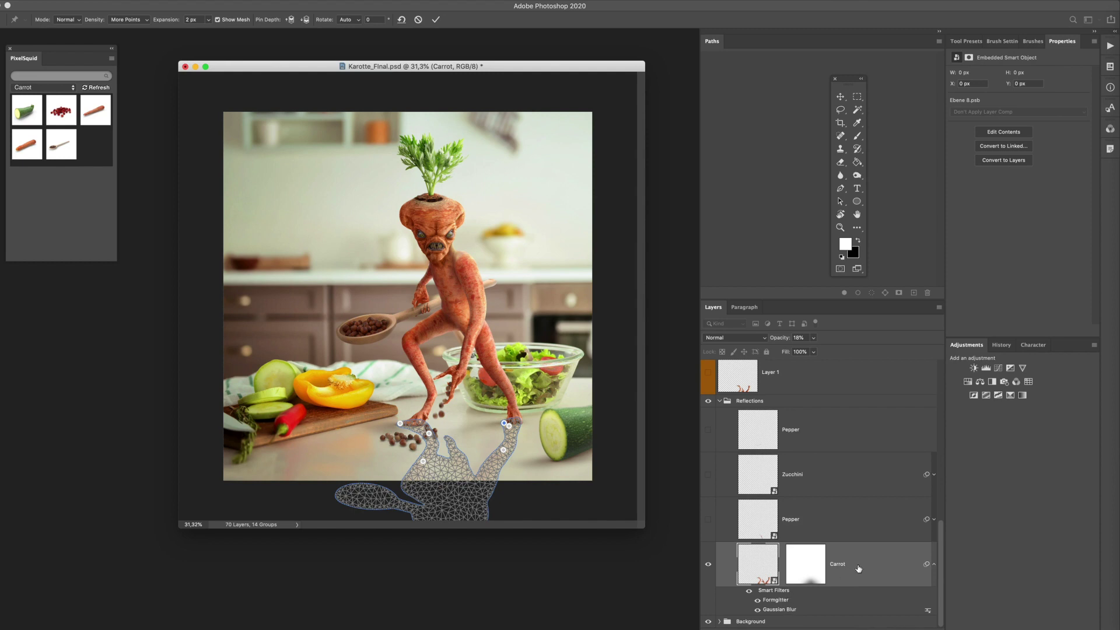
key("Return")
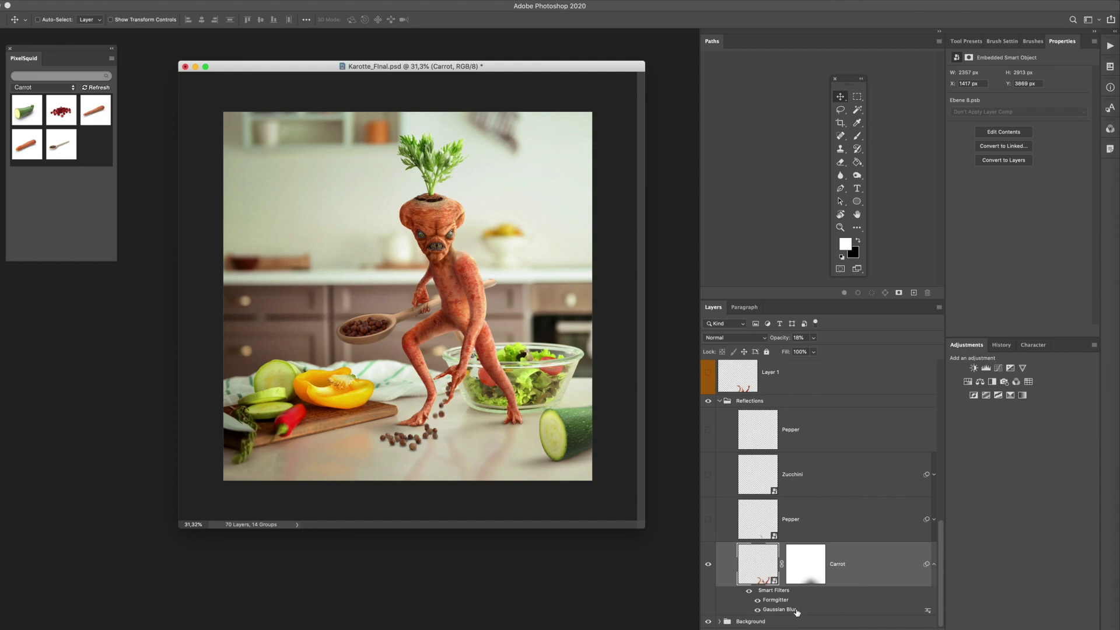
Step: Compare the Carrot reflection with and without its Gaussian Blur and check its layer opacity
left_click(756, 610)
left_click(758, 609)
left_click(813, 337)
left_click_drag(813, 355, 812, 354)
Step: Show the Zucchini reflection and both Pepper reflection layers in the Reflections group
left_click(816, 436)
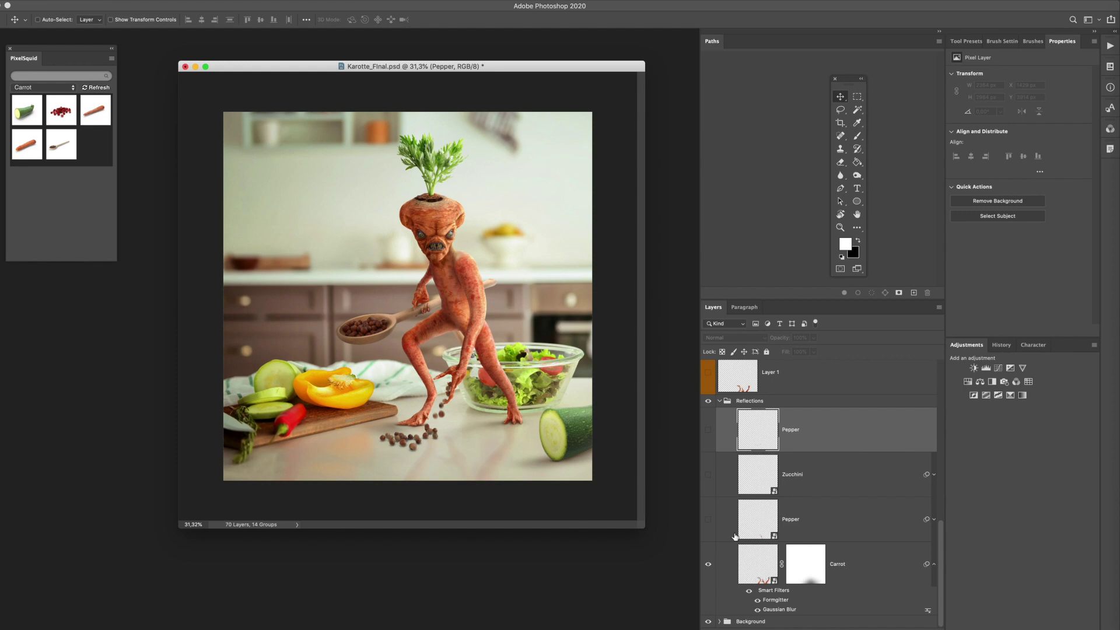
left_click(709, 476)
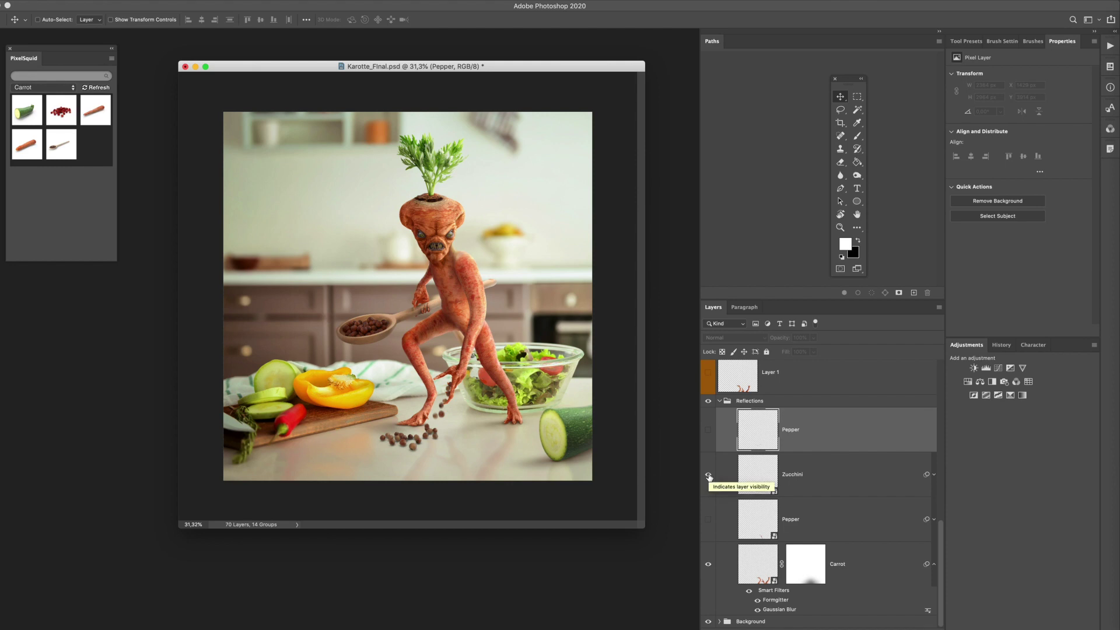
left_click(708, 430)
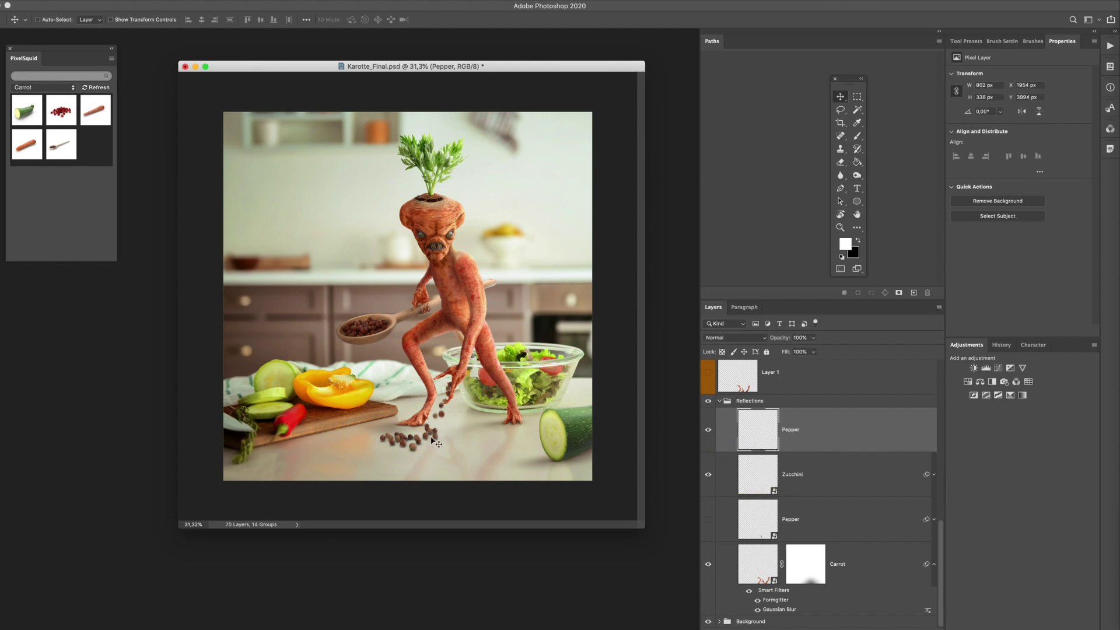
left_click(708, 524)
Step: Compare the Carrot reflection with its layer mask disabled and enabled
left_click(807, 556, "shift")
left_click(807, 558, "shift")
left_click(807, 560, "shift")
left_click(818, 567, "shift")
Step: Collapse the Reflections group and delete the hidden Layer 1
left_click(719, 401)
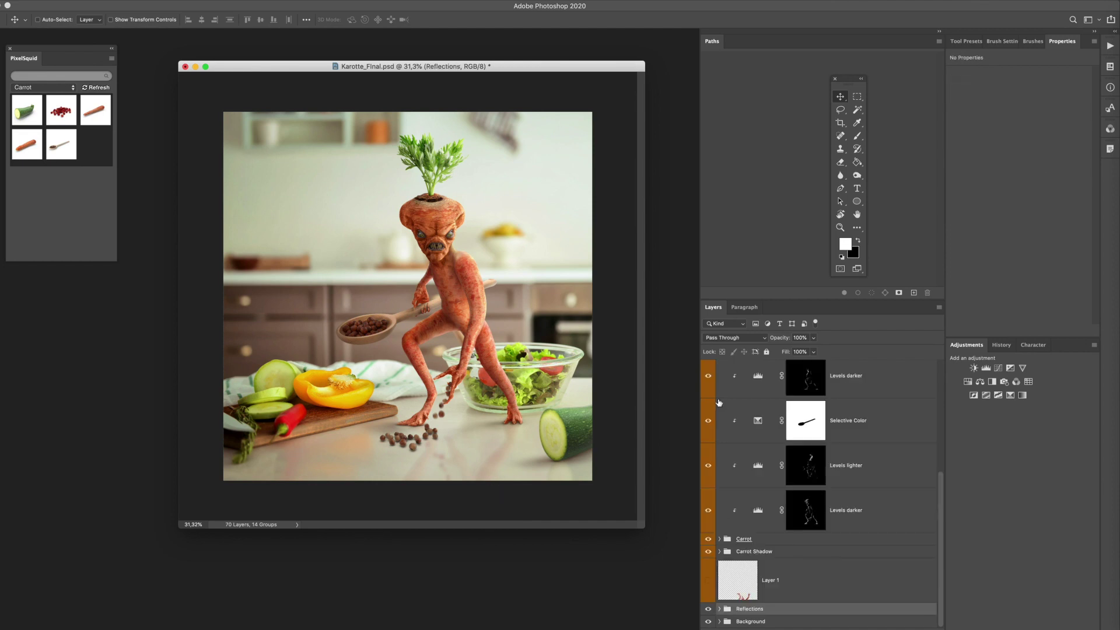
left_click_drag(776, 593, 837, 608)
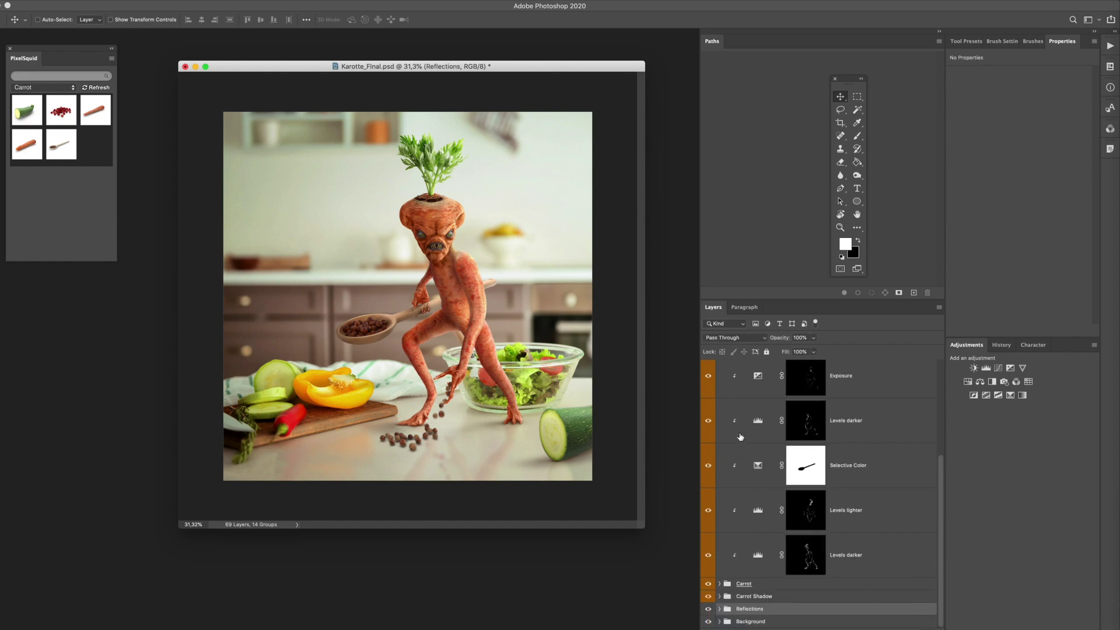
scroll(740, 438, "up", 3)
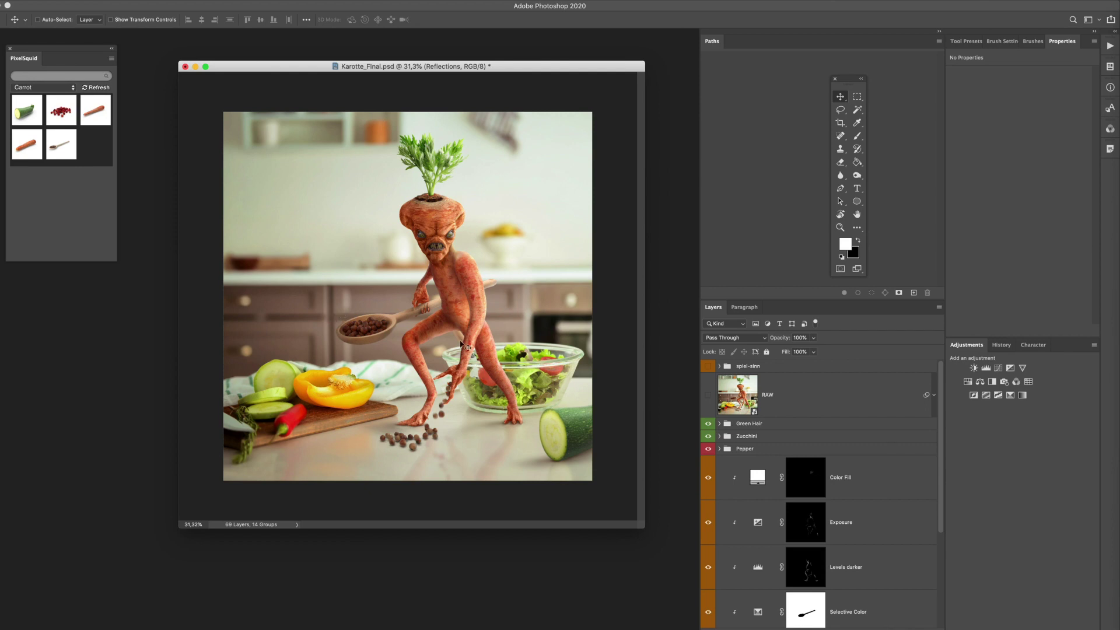
scroll(838, 408, "down", 5)
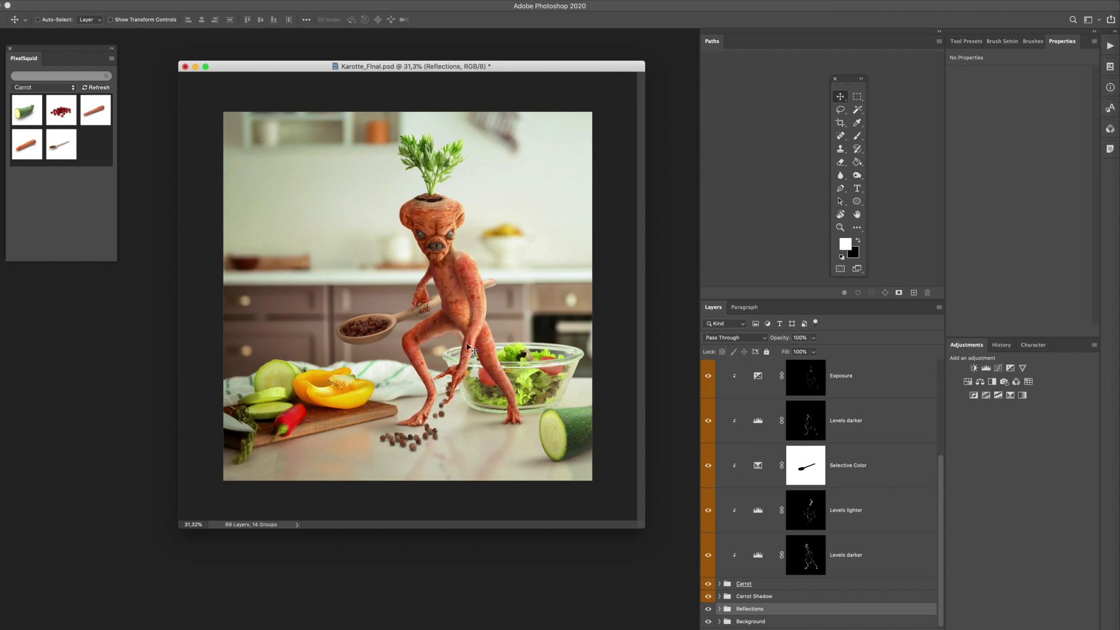
Step: Expand the Background group and look through its Levels, Retouch and stock photo layers
left_click(719, 621)
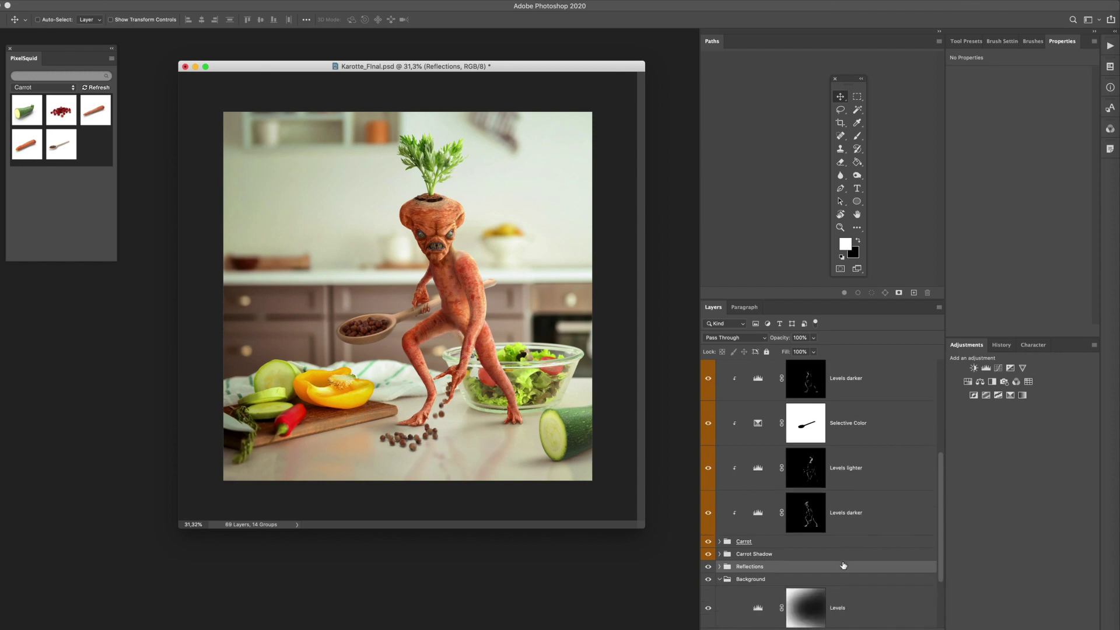
scroll(840, 567, "down", 3)
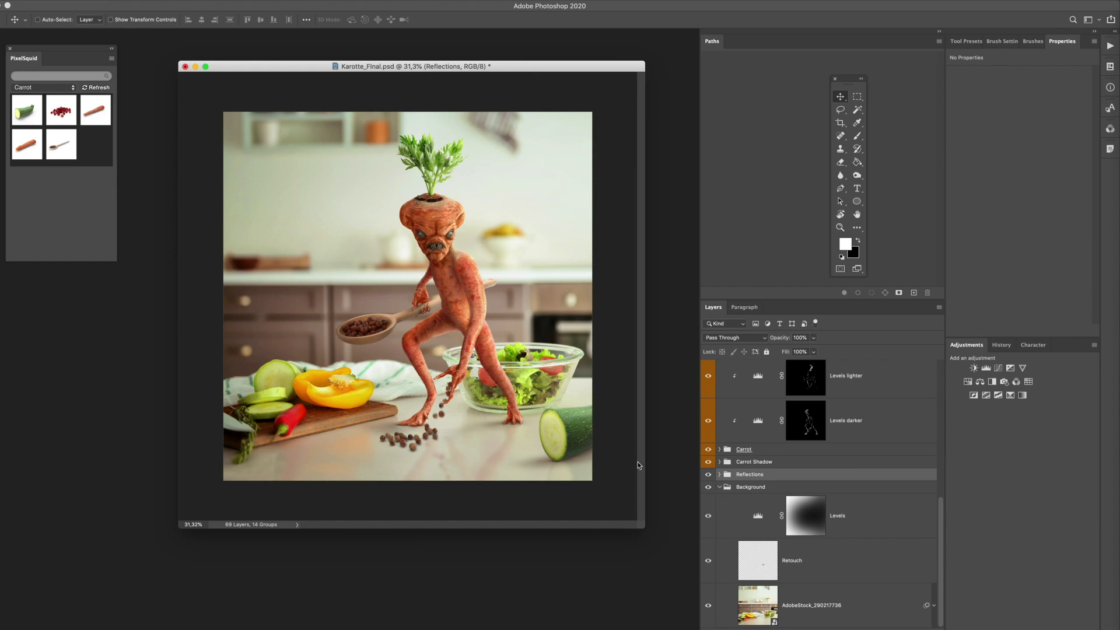
scroll(726, 467, "up", 10)
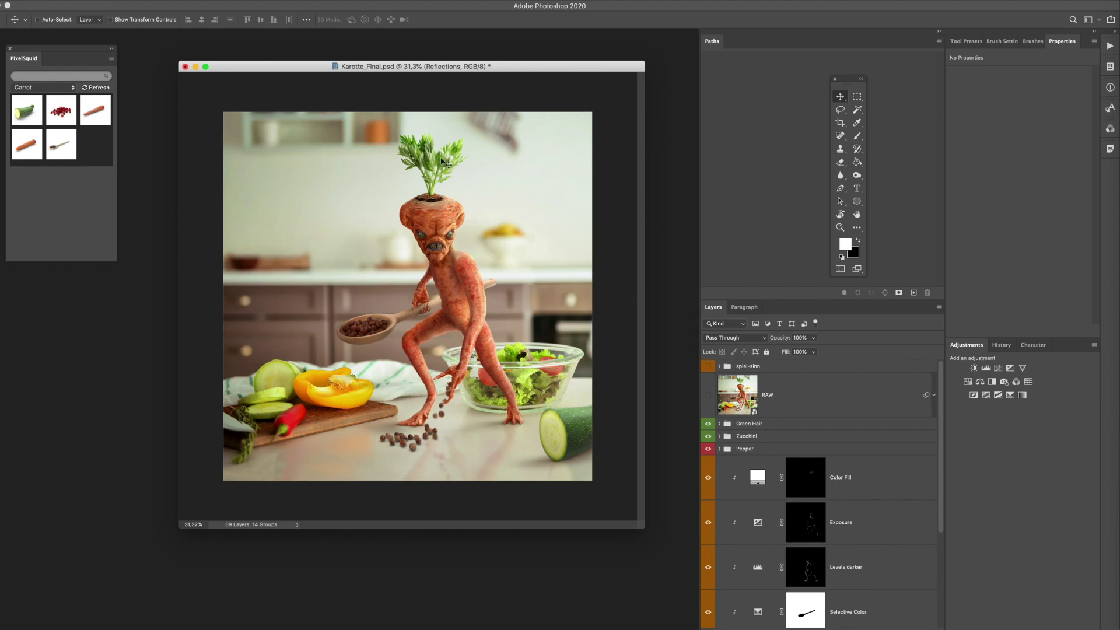
left_click_drag(524, 66, 495, 64)
mouse_move(70, 52)
left_mouse_down()
mouse_move(69, 68)
mouse_move(85, 54)
left_mouse_up()
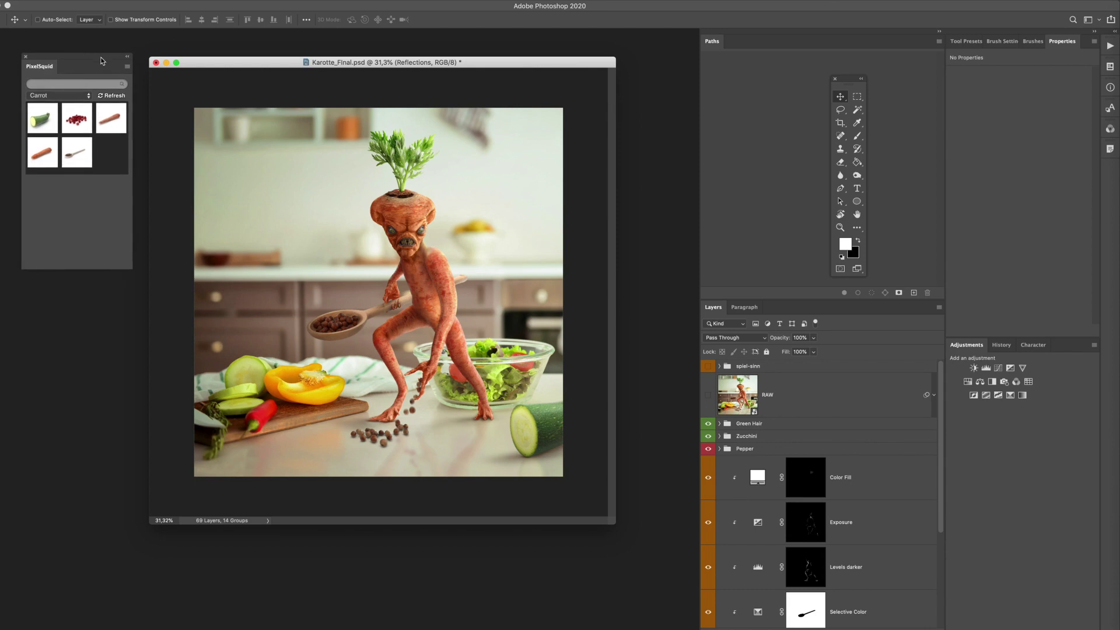
left_click_drag(204, 63, 223, 70)
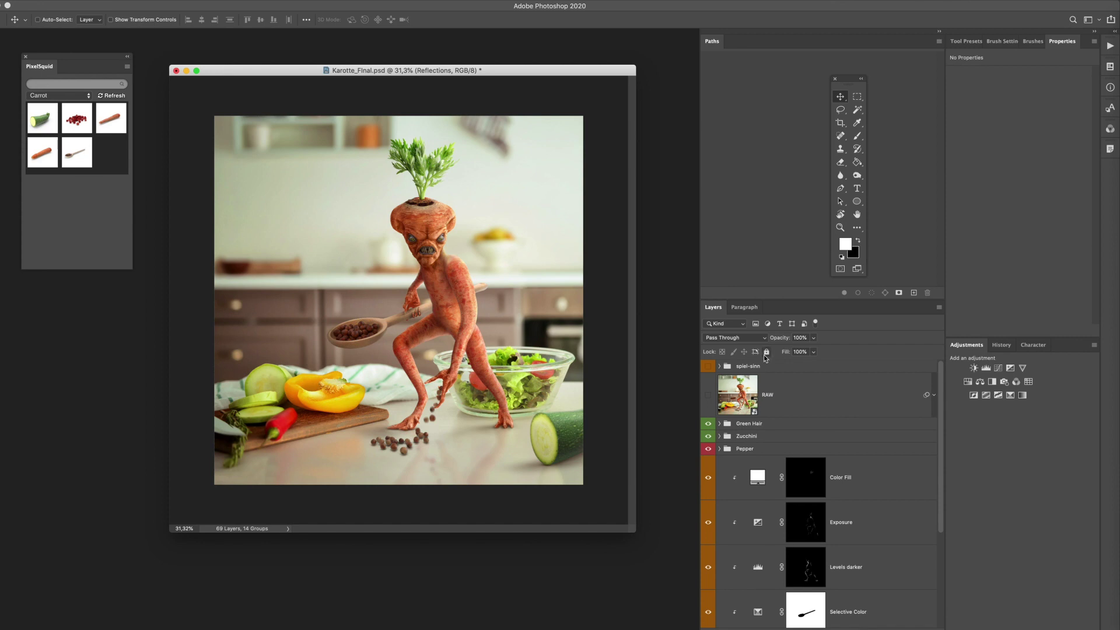
Step: Stamp the visible layers into a new layer above the Green Hair group, convert it to a Smart Object and discard it
left_click(780, 423)
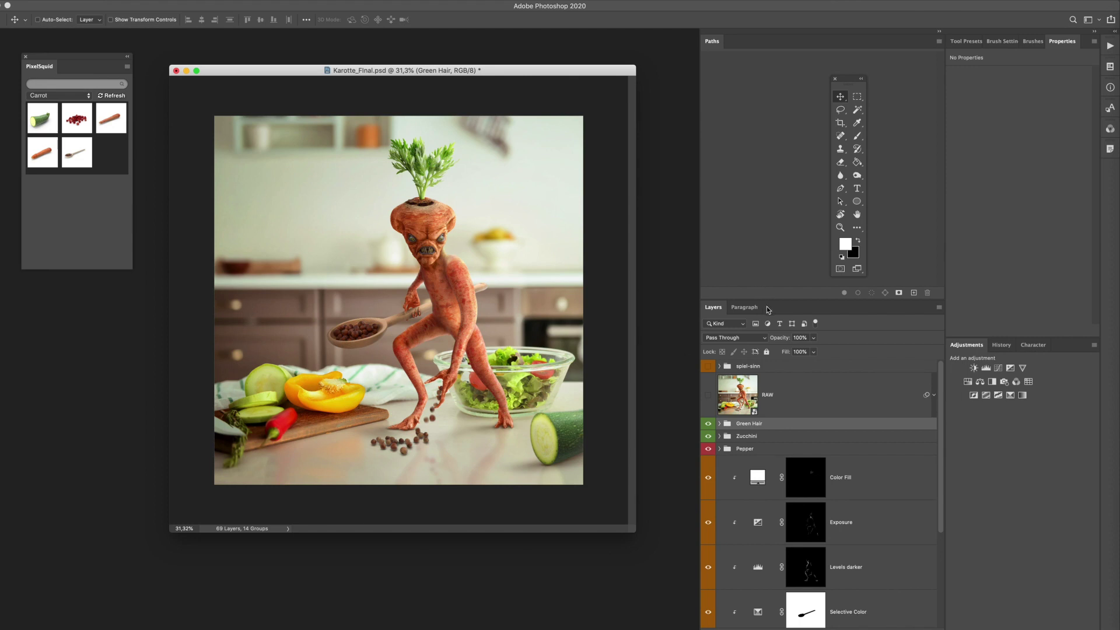
left_click(939, 307)
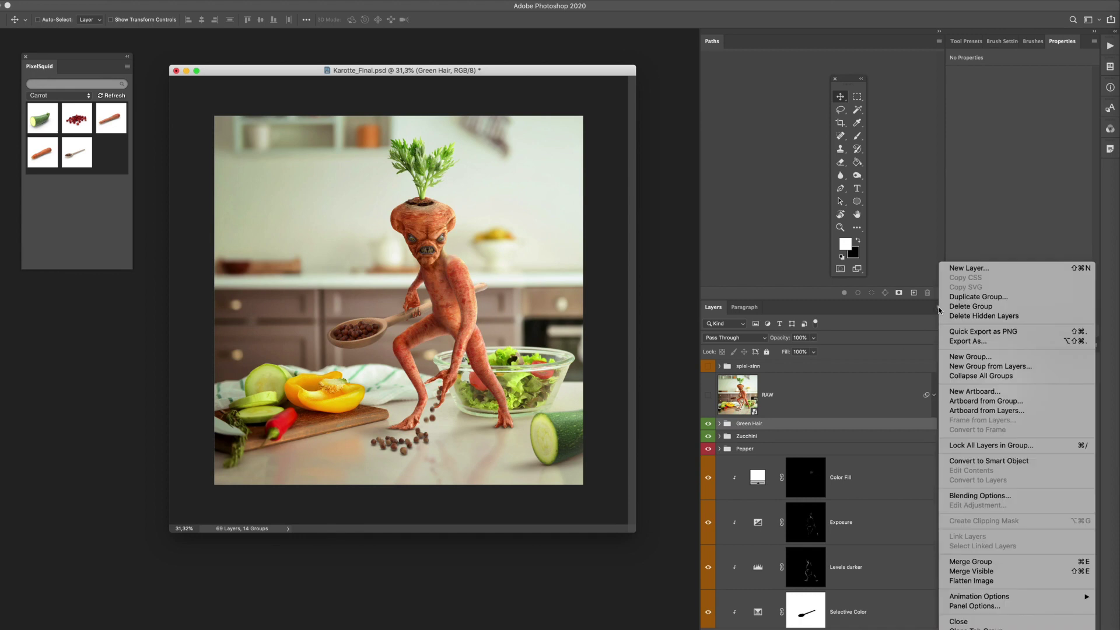
left_click(980, 571)
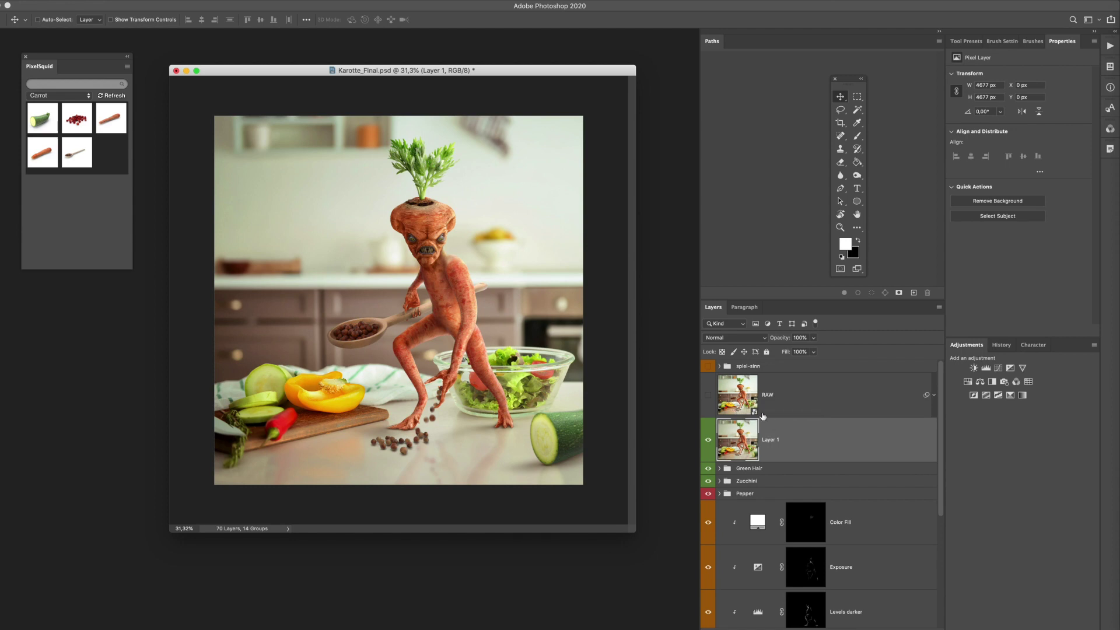
right_click(803, 439)
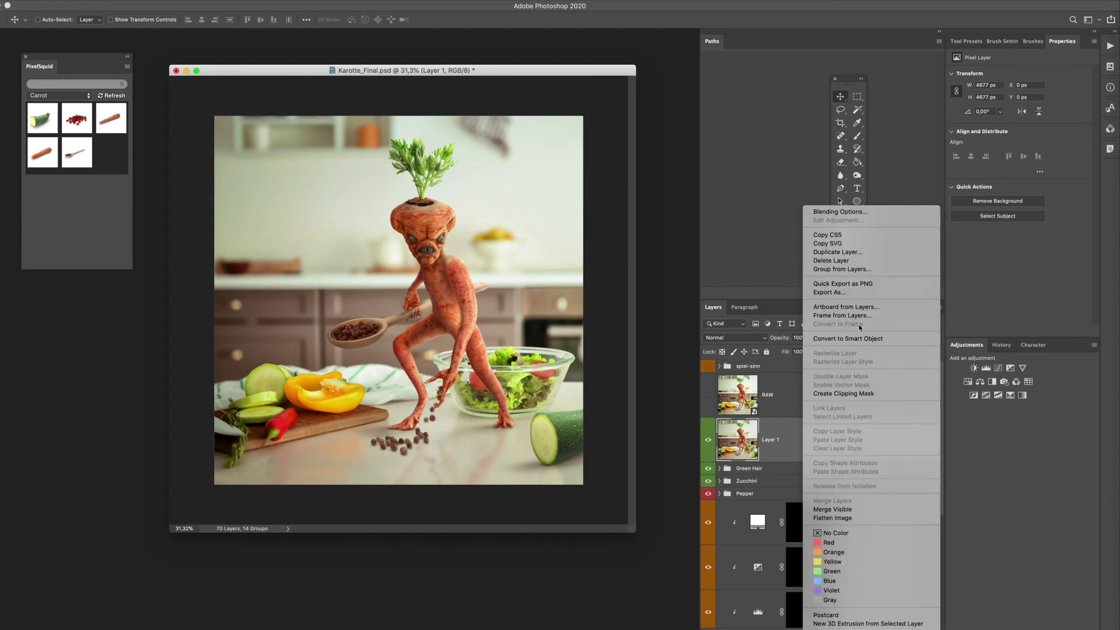
left_click(867, 338)
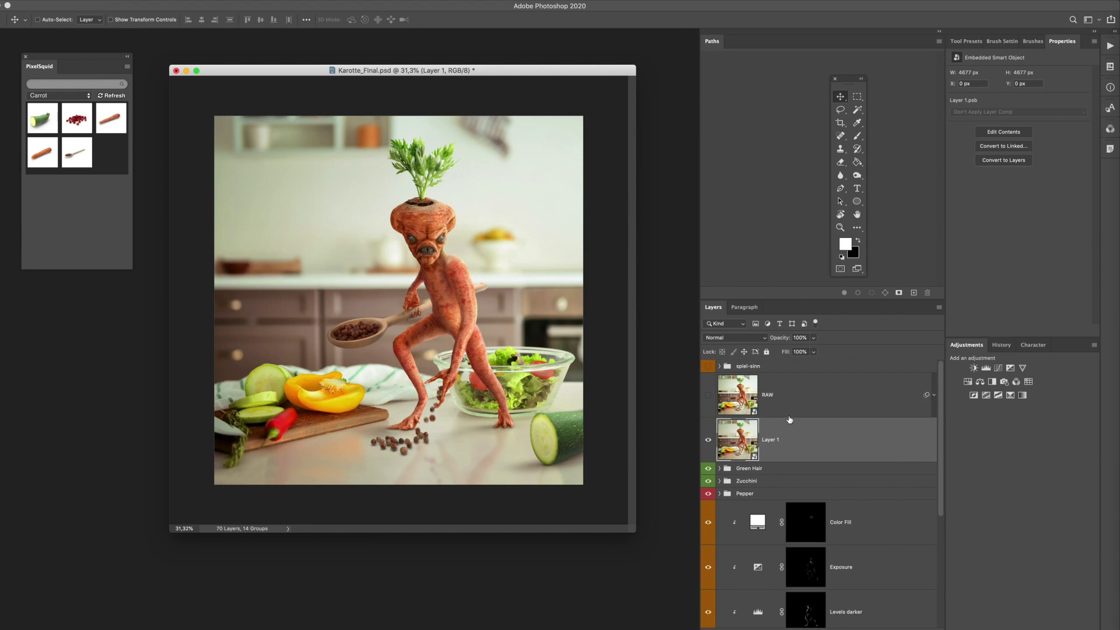
left_click_drag(809, 437, 926, 629)
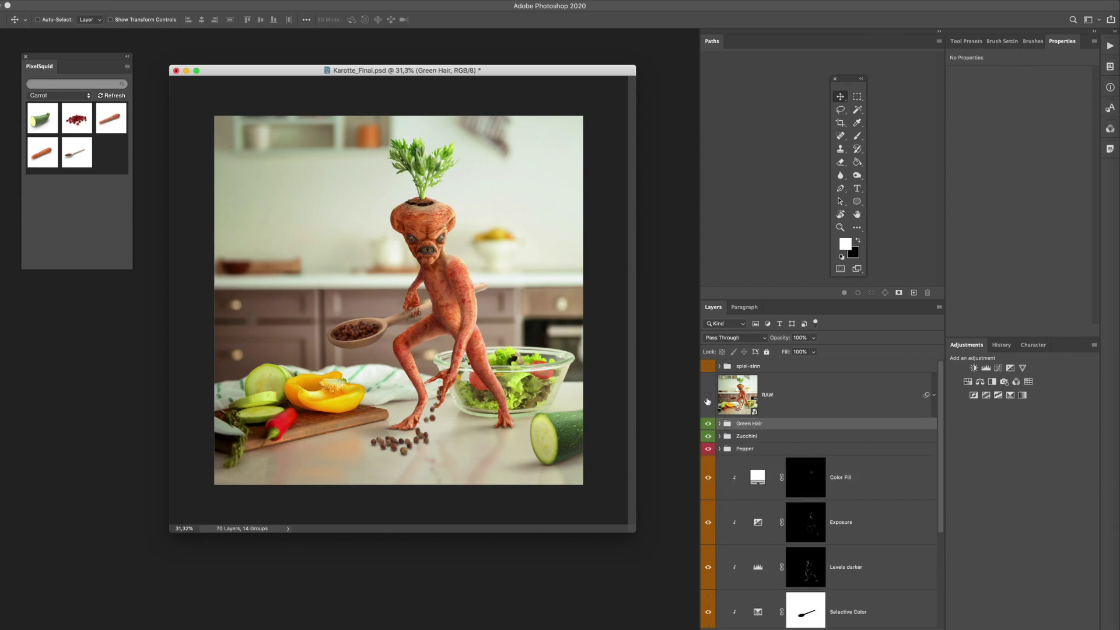
Step: Show the RAW layer and expand its smart filters with the Camera Raw Filter enabled
left_click(708, 397)
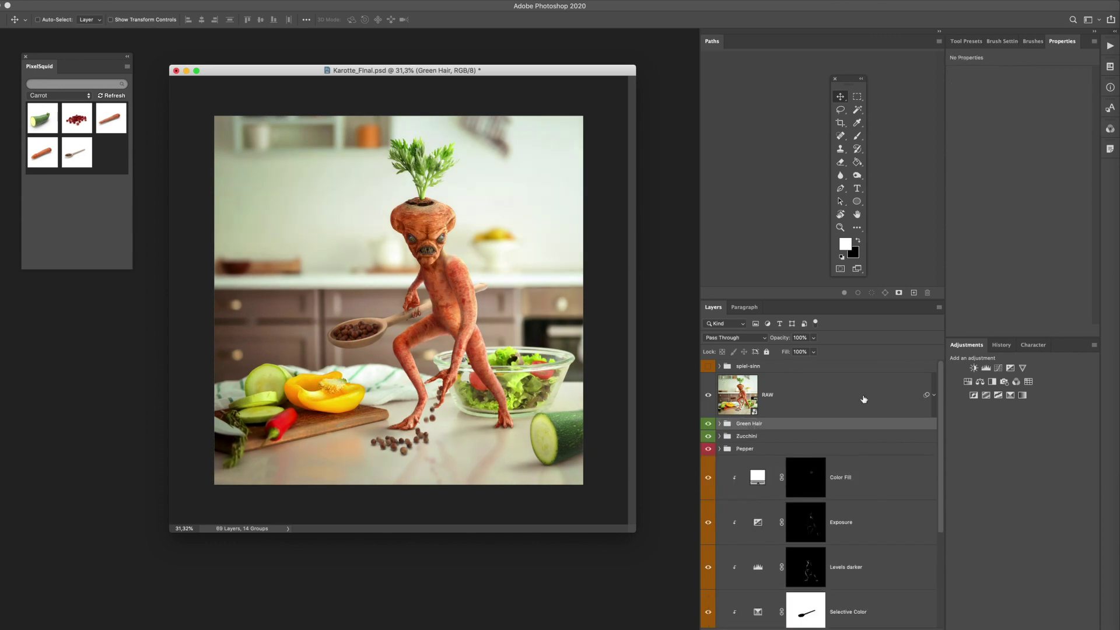
left_click(933, 396)
left_click(737, 465)
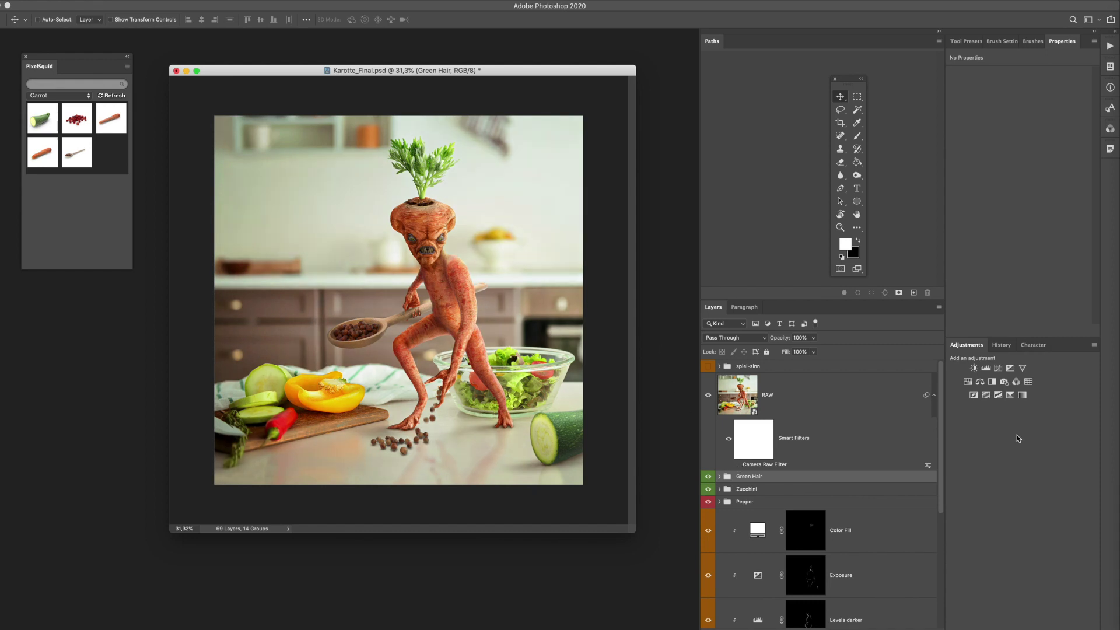
left_click(934, 396)
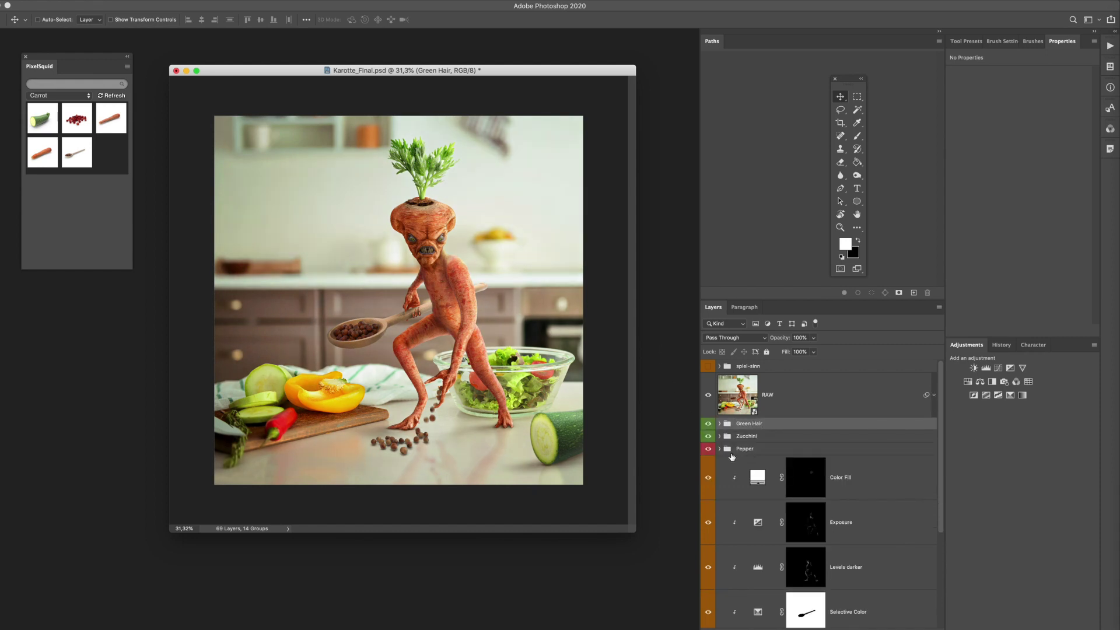
left_click(934, 396)
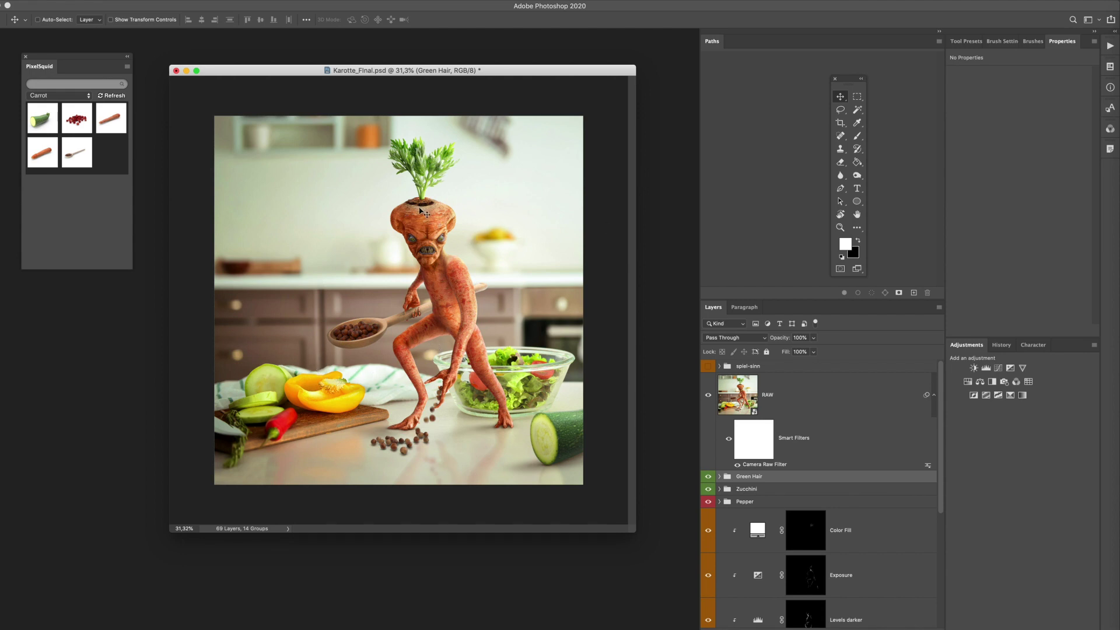
Step: Edit the RAW layer's Camera Raw Filter, setting Whites to +32 and Texture to +18
left_click(776, 466)
double_click(776, 465)
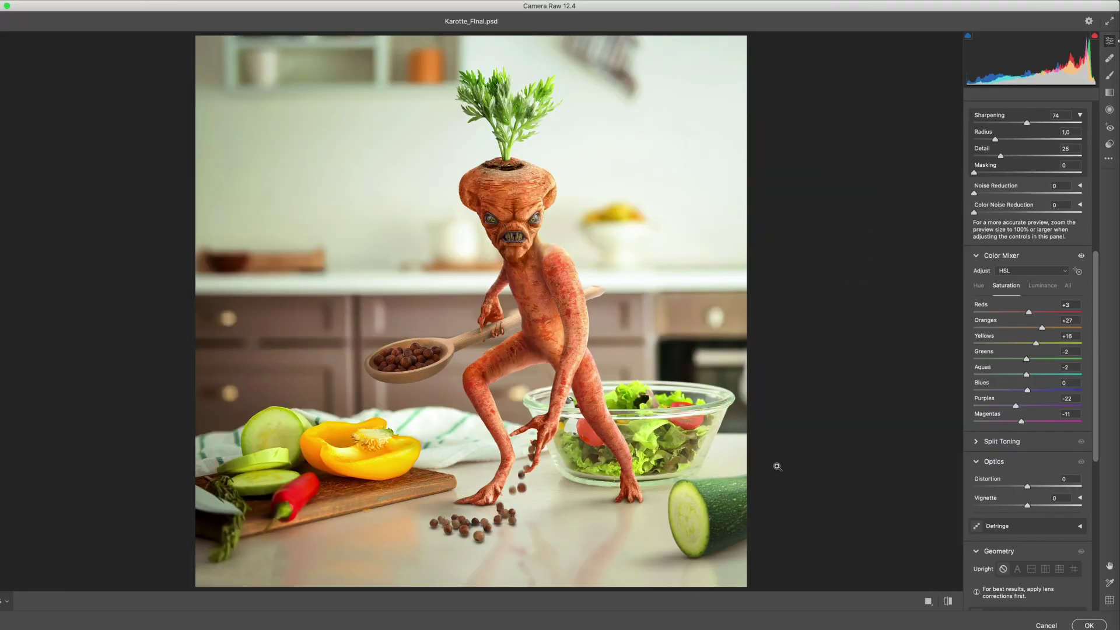
scroll(1050, 205, "up", 6)
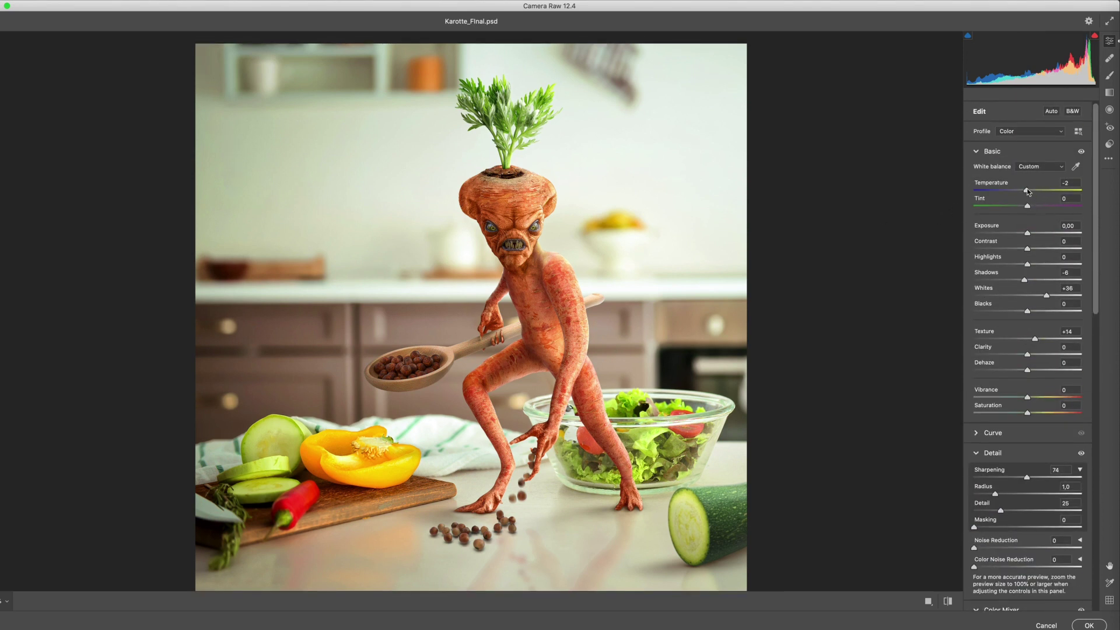
left_click_drag(1027, 192, 1026, 189)
left_click_drag(1044, 294, 1025, 282)
mouse_move(1035, 338)
left_mouse_down()
mouse_move(1027, 340)
mouse_move(1036, 341)
left_mouse_up()
scroll(999, 357, "down", 4)
scroll(998, 357, "down", 1)
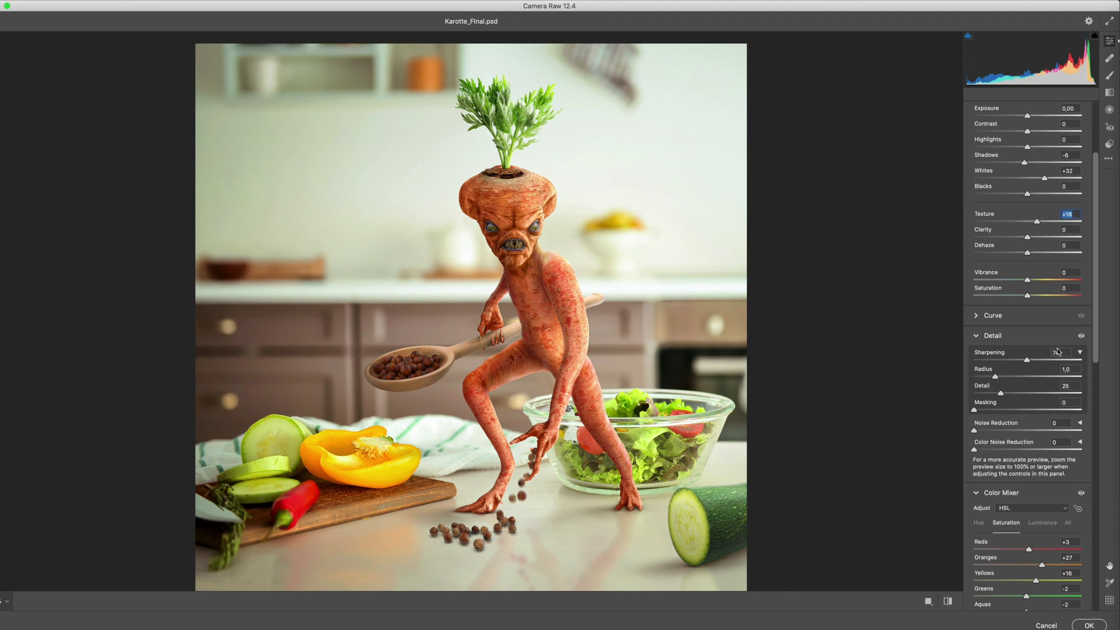
Step: Check the effect of the Oranges, Yellows and Reds saturation in the Color Mixer
scroll(981, 418, "down", 5)
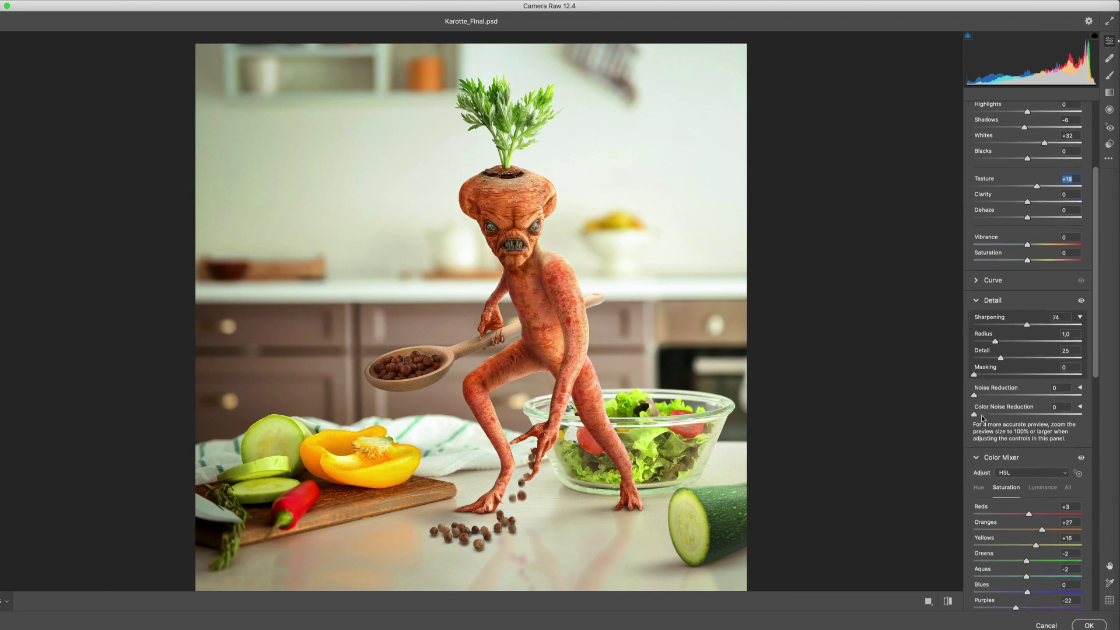
scroll(980, 418, "down", 3)
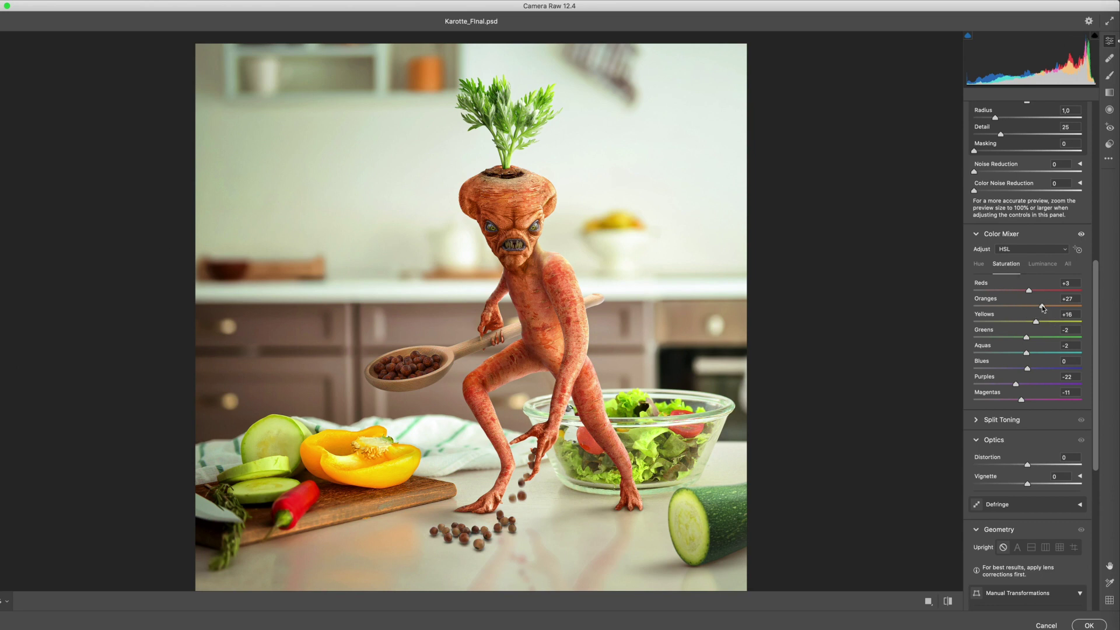
left_click_drag(1042, 306, 1020, 307)
left_click_drag(1041, 307, 1035, 321)
left_click(1029, 289)
Step: Set the Effects vignetting to -5 and apply the Camera Raw Filter
scroll(1027, 393, "down", 4)
scroll(1026, 393, "down", 8)
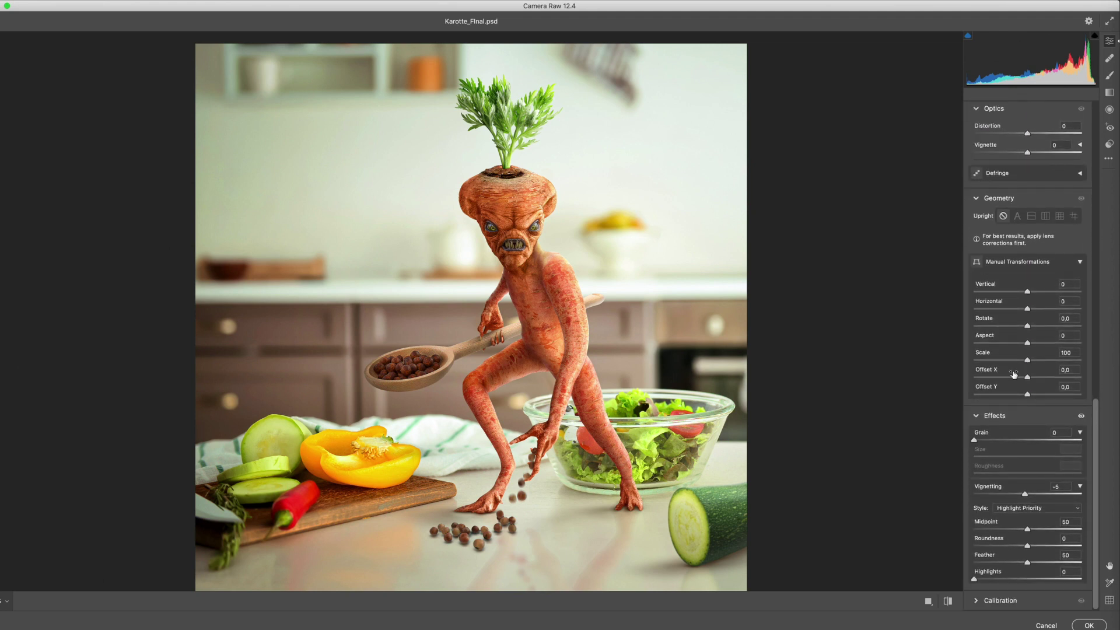
scroll(1013, 374, "up", 10)
scroll(1013, 374, "down", 10)
left_click_drag(1019, 495, 1027, 496)
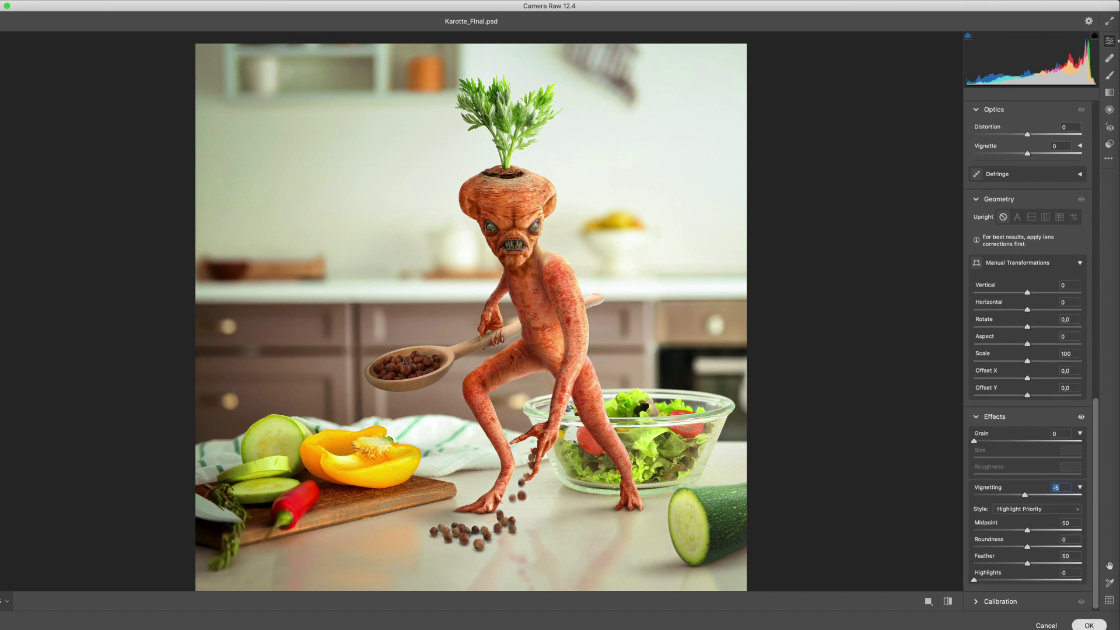
left_click(1089, 625)
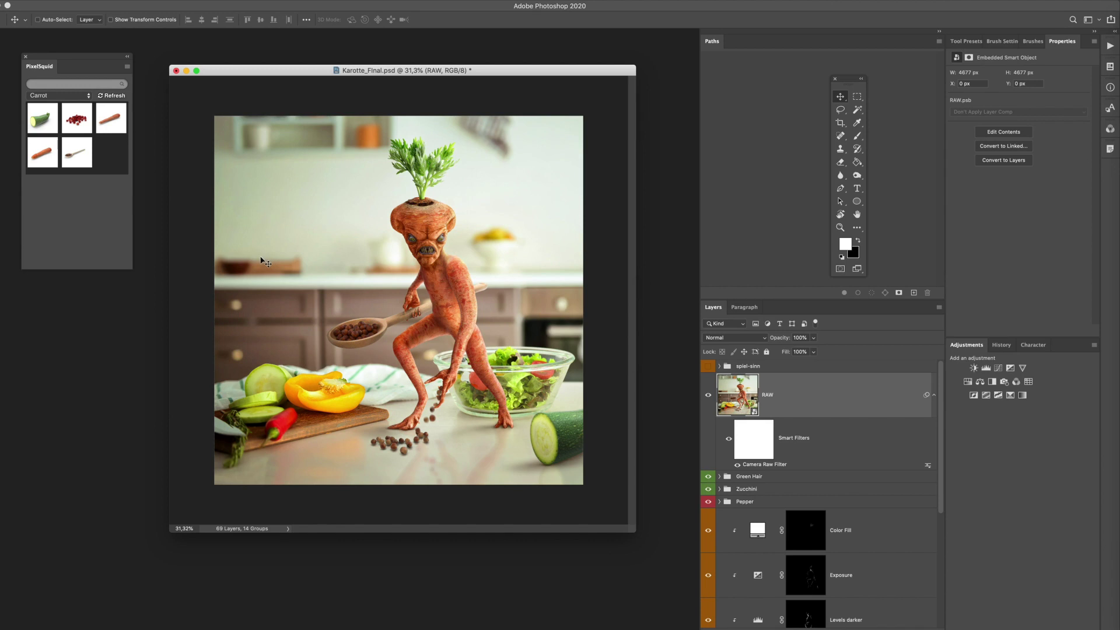
Step: Compare the composite with the RAW layer's smart filters disabled and enabled
left_click_drag(540, 73, 565, 66)
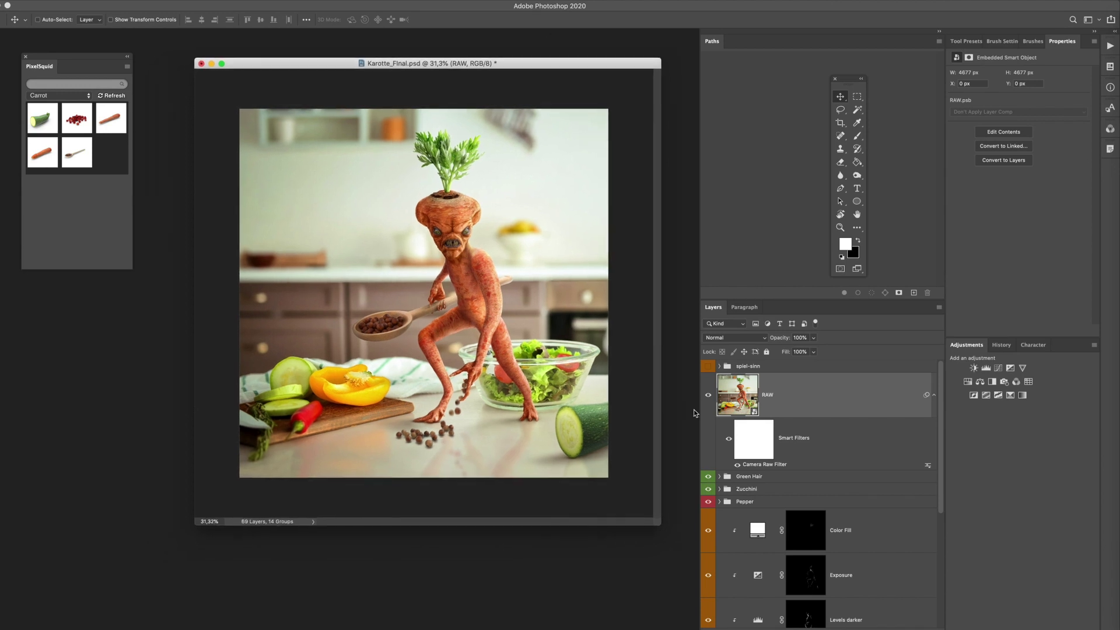
left_click(727, 443)
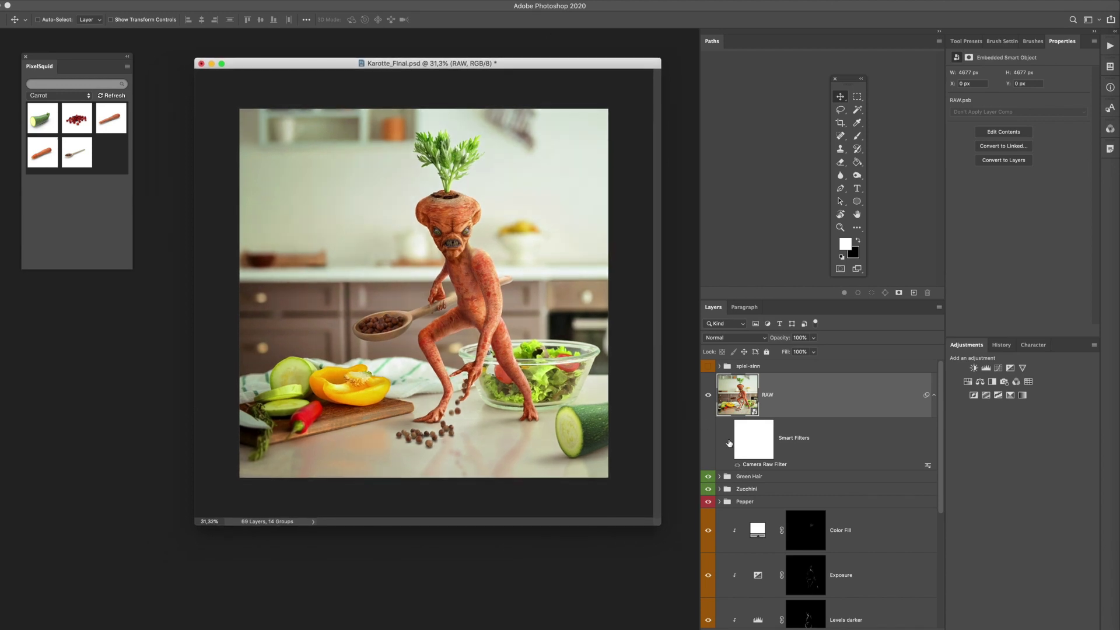
left_click(728, 443)
left_click(728, 443)
left_click(728, 443)
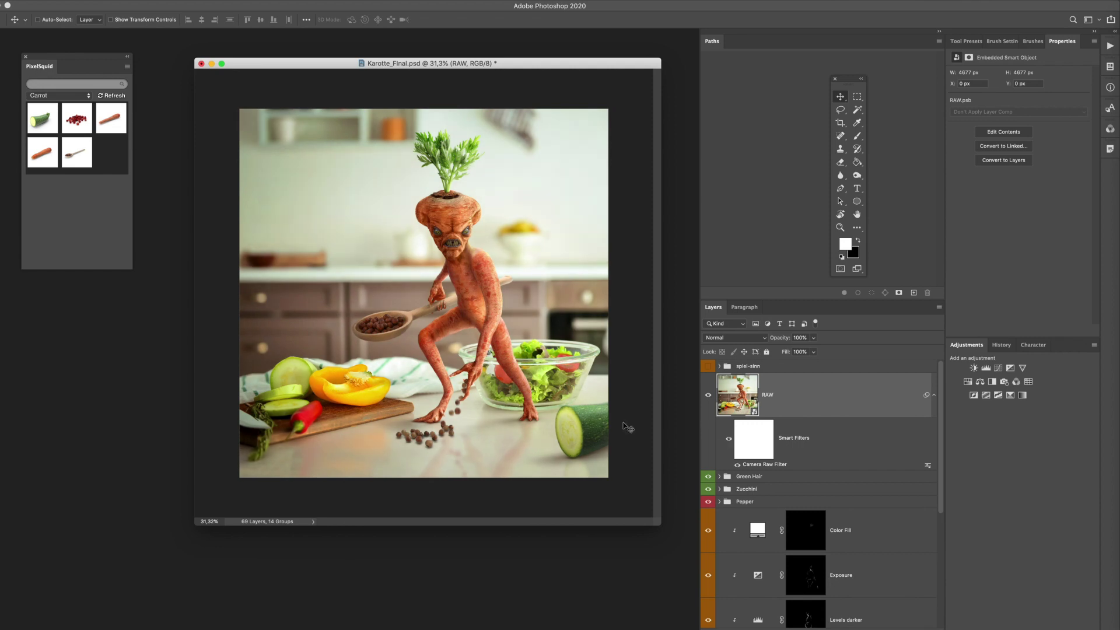
Step: Show the spiel-sinn group and expand it with its Logo and spiel-sinn.design text layers visible
left_click_drag(606, 67, 563, 74)
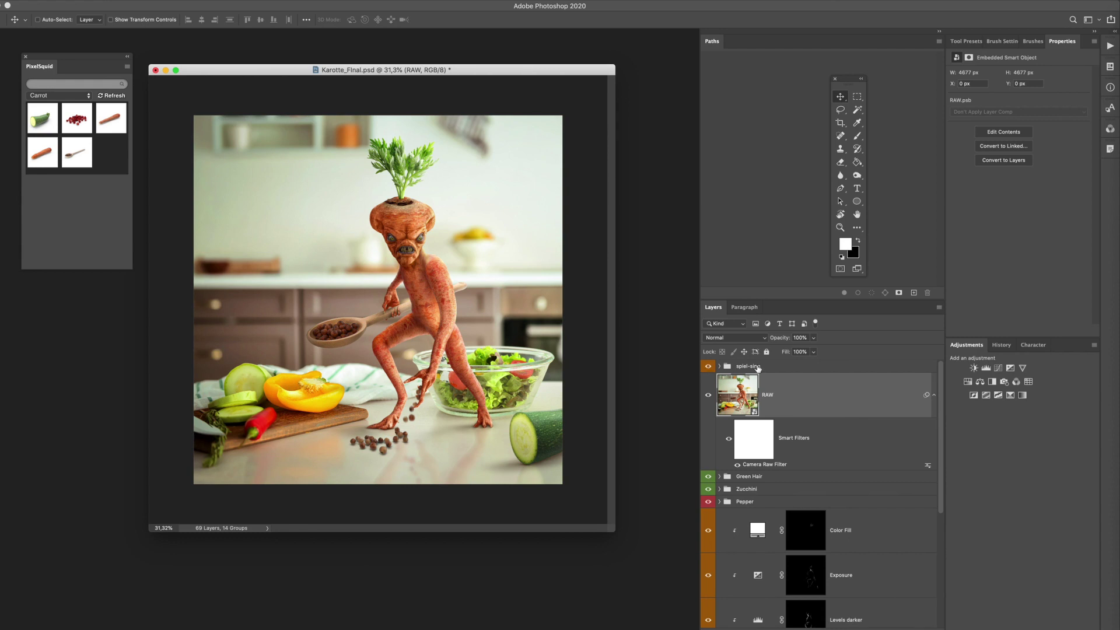
left_click(710, 368)
left_click(720, 366)
left_click(708, 394)
left_click(708, 440)
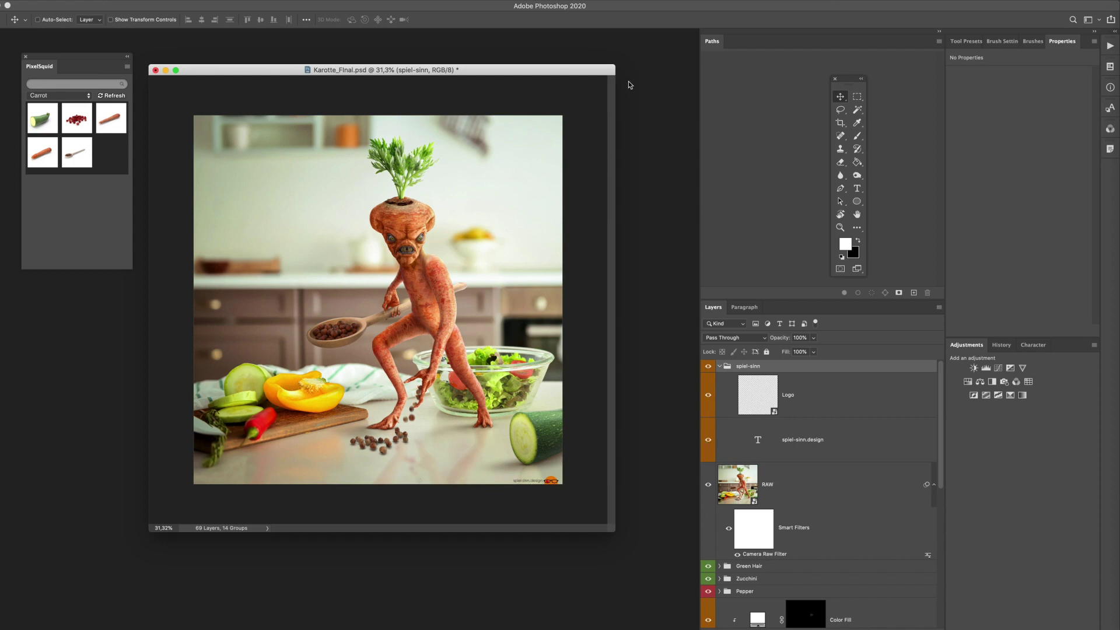
mouse_move(585, 74)
left_mouse_down()
mouse_move(607, 75)
mouse_move(587, 71)
left_mouse_up()
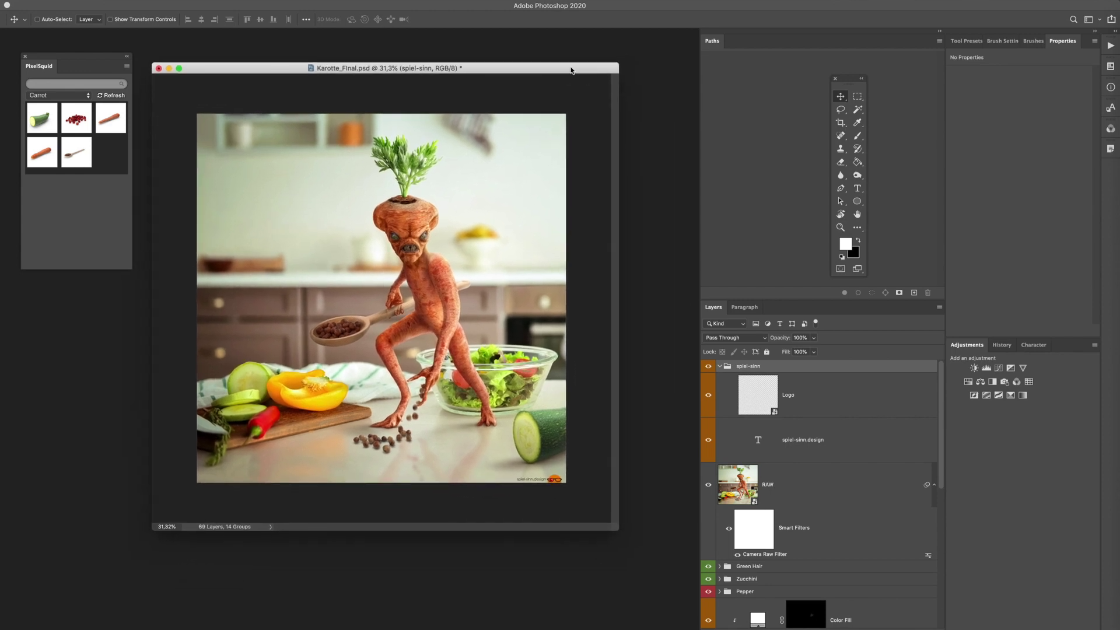
left_click_drag(568, 70, 579, 65)
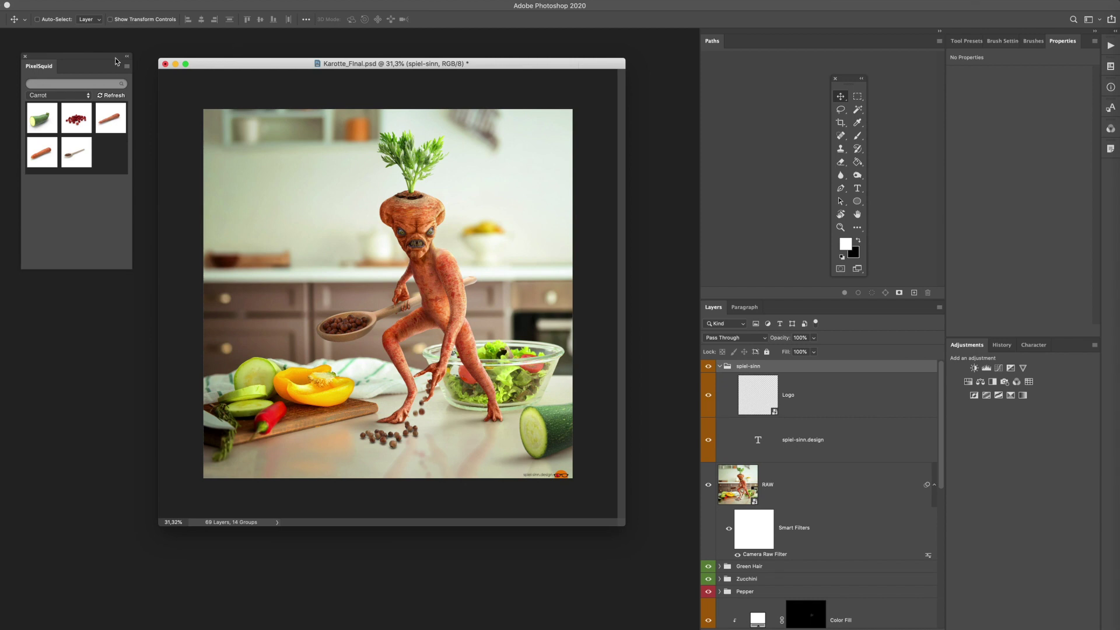
left_click_drag(107, 59, 96, 65)
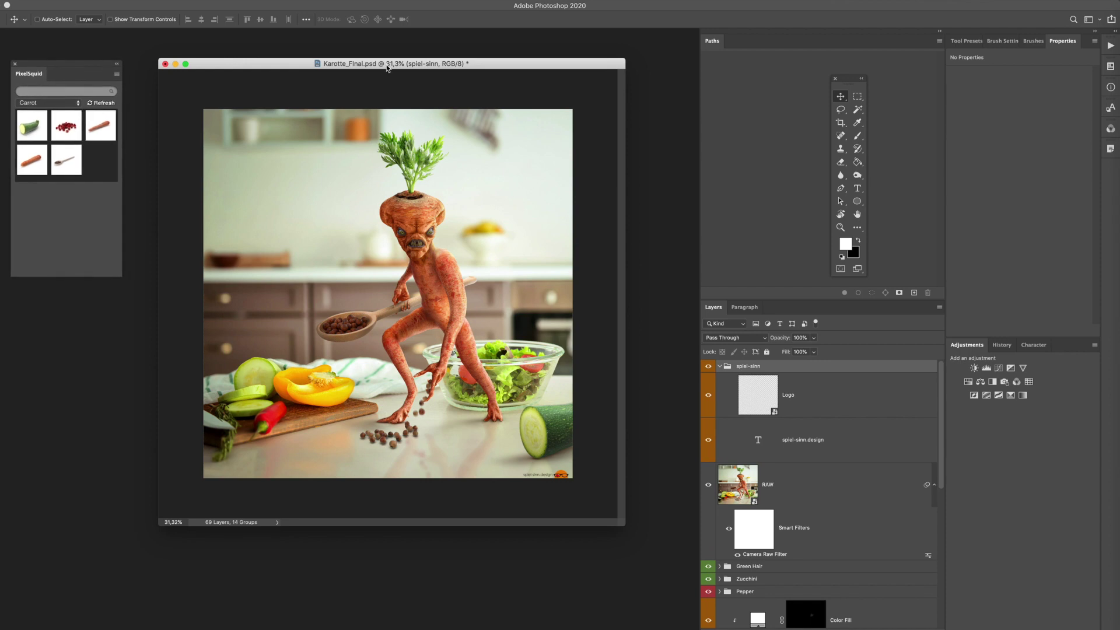
left_click_drag(486, 67, 497, 79)
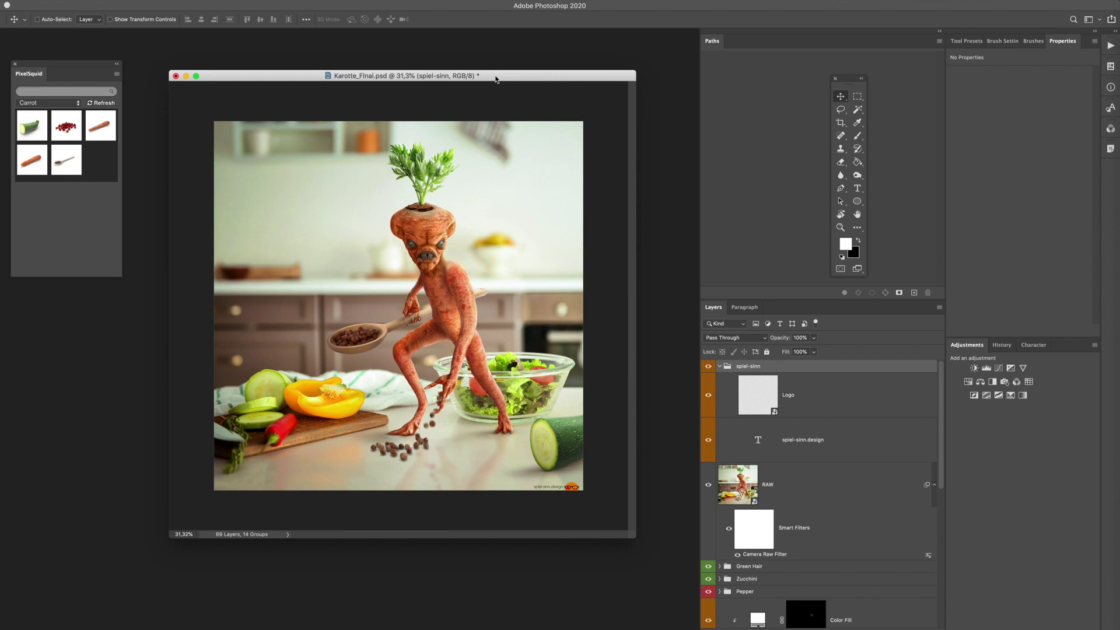
mouse_move(504, 78)
left_mouse_down()
mouse_move(470, 66)
mouse_move(498, 68)
left_mouse_up()
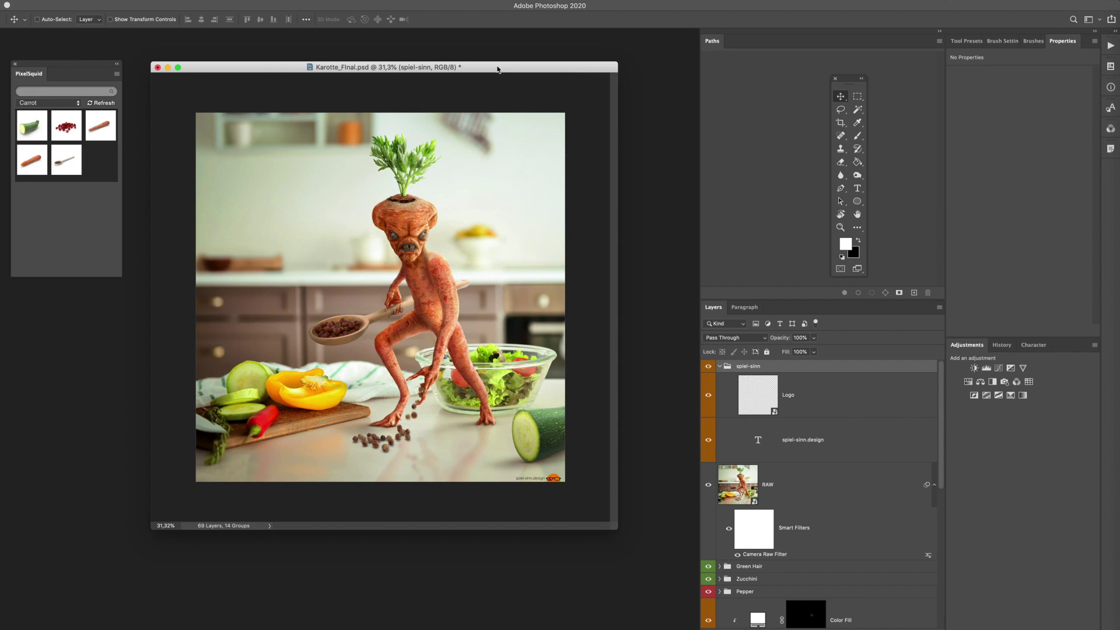